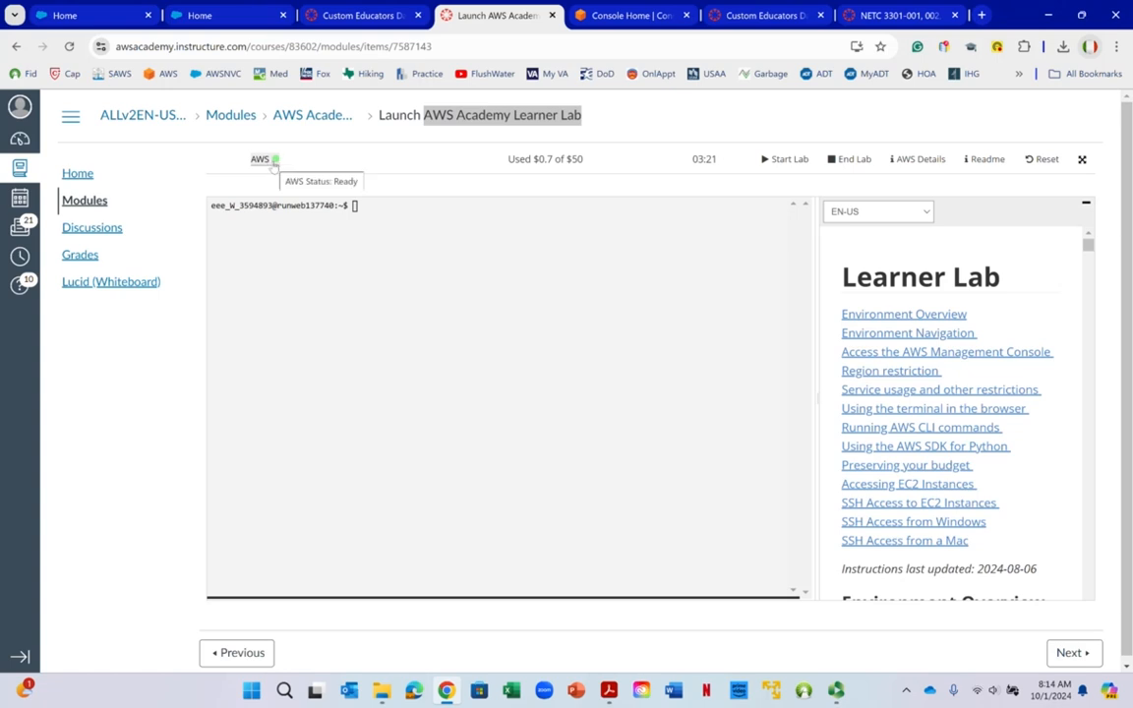
Launch the AWS console from the Learner Lab and select lab-vpc-vpc in the VPC service's list of VPCs.
left_click(264, 160)
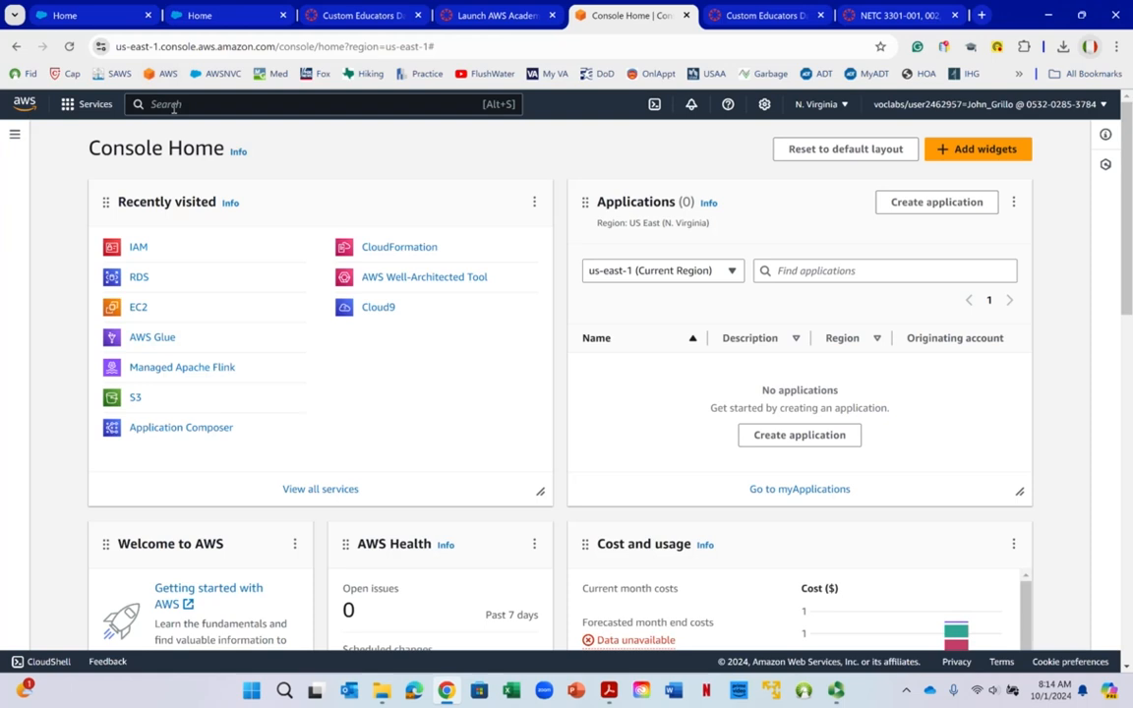
type("vpc")
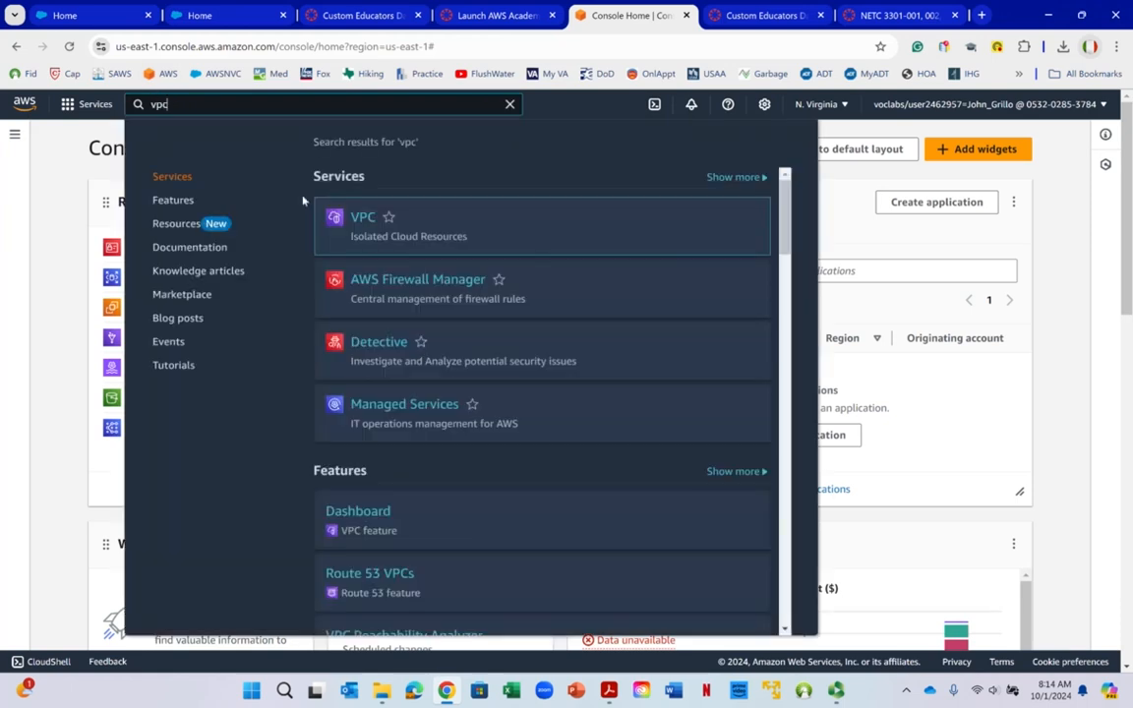
left_click(363, 217)
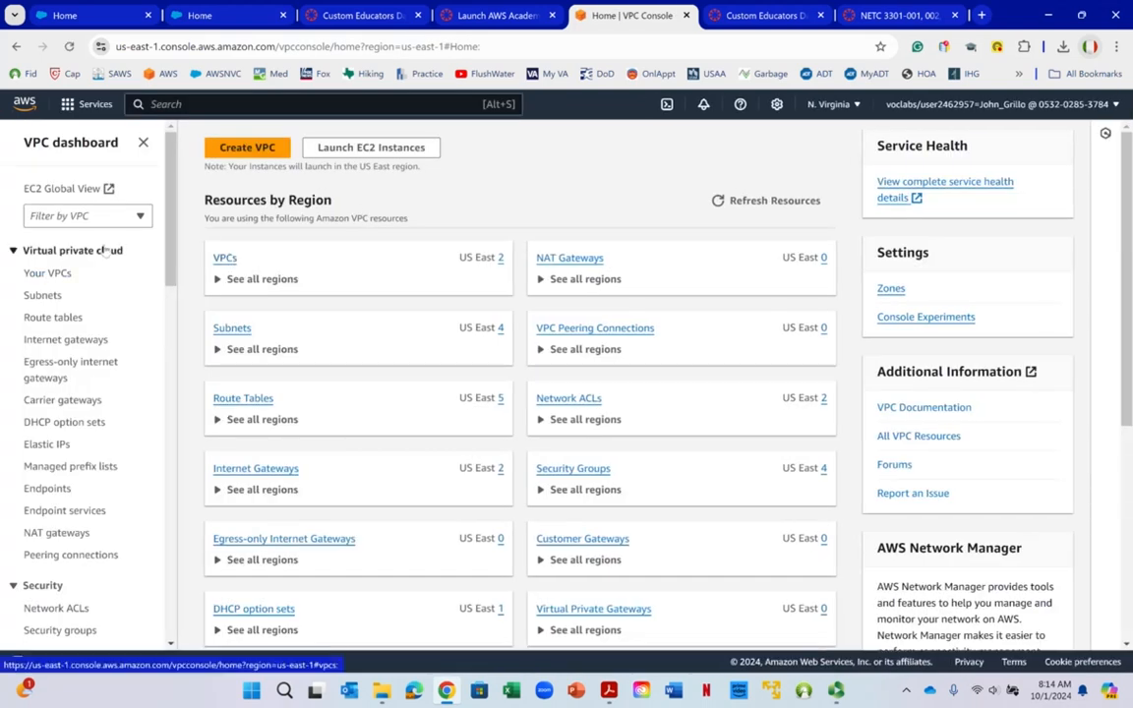
left_click(49, 274)
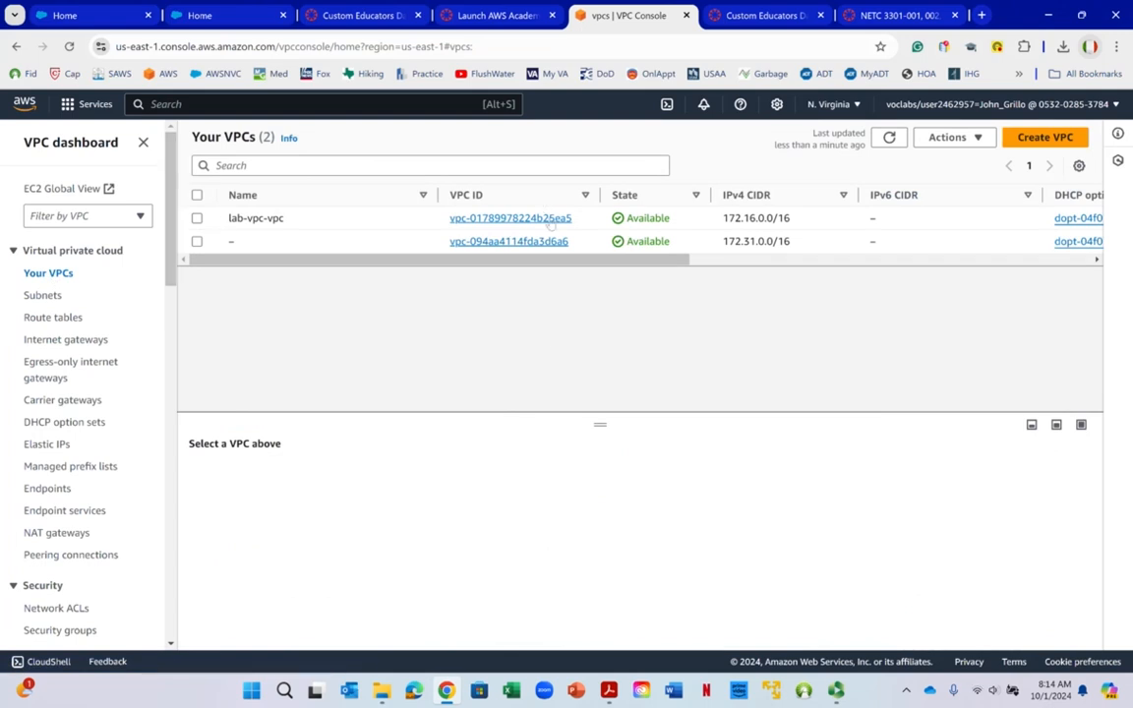
right_click(626, 219)
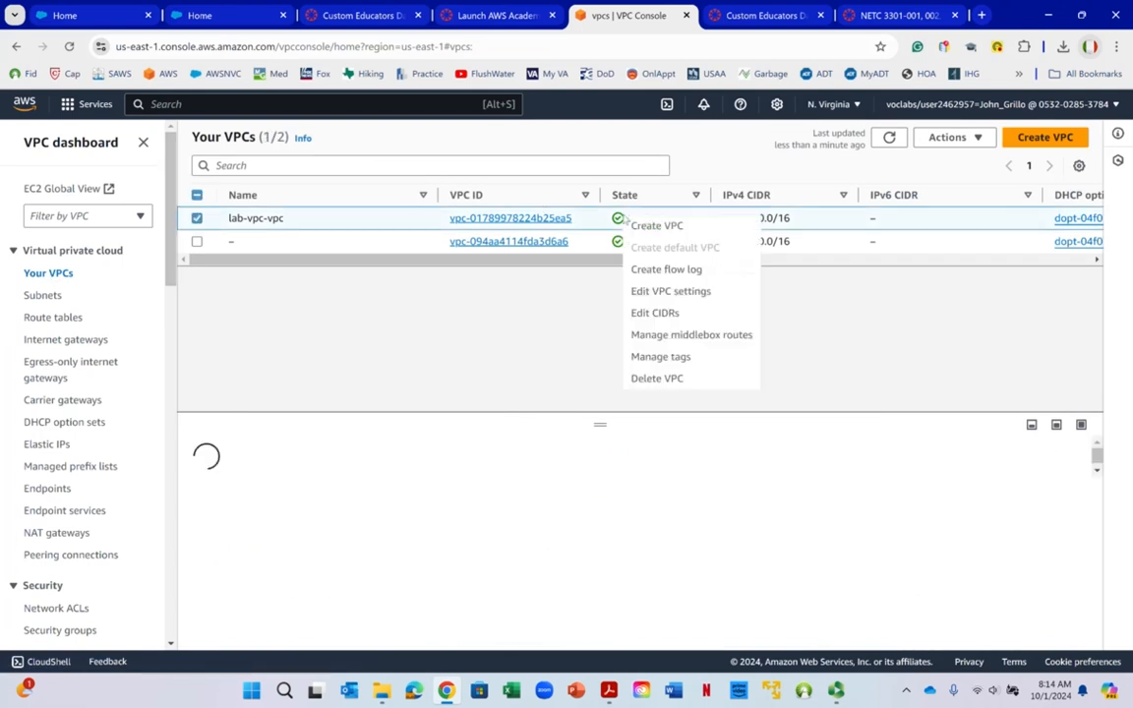
left_click(585, 126)
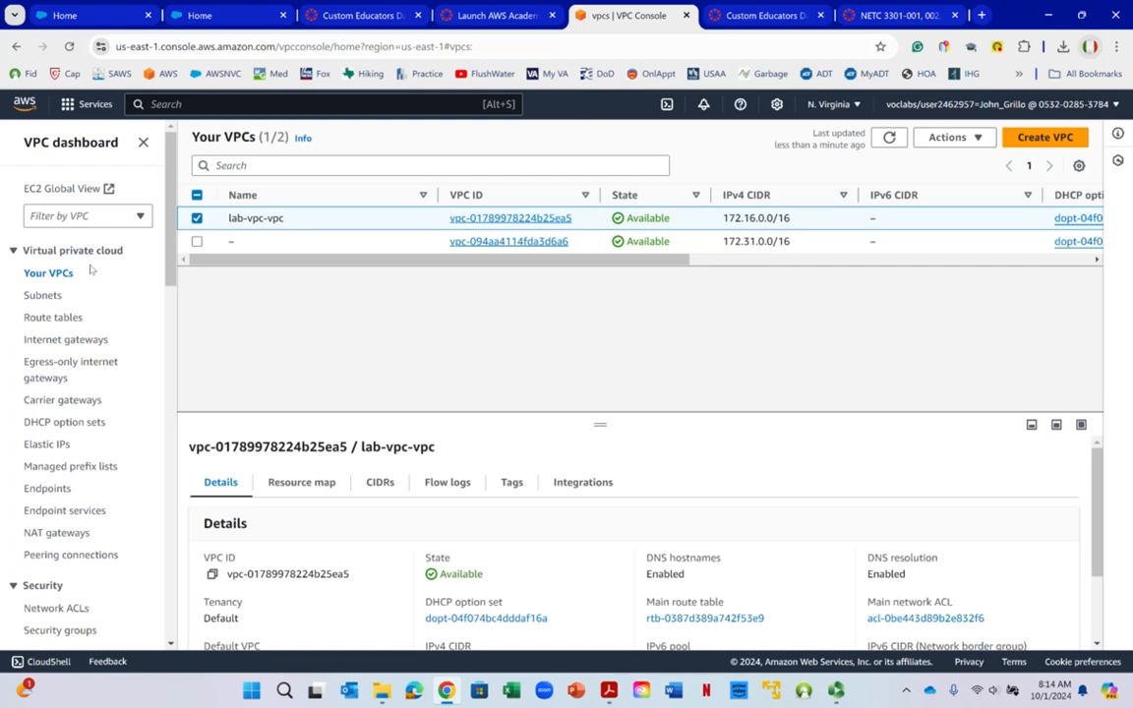
Look through the VPC service's navigation categories, including security, DNS firewall, Network Firewall and VPN.
scroll(89, 269, "down", 3)
scroll(90, 268, "up", 3)
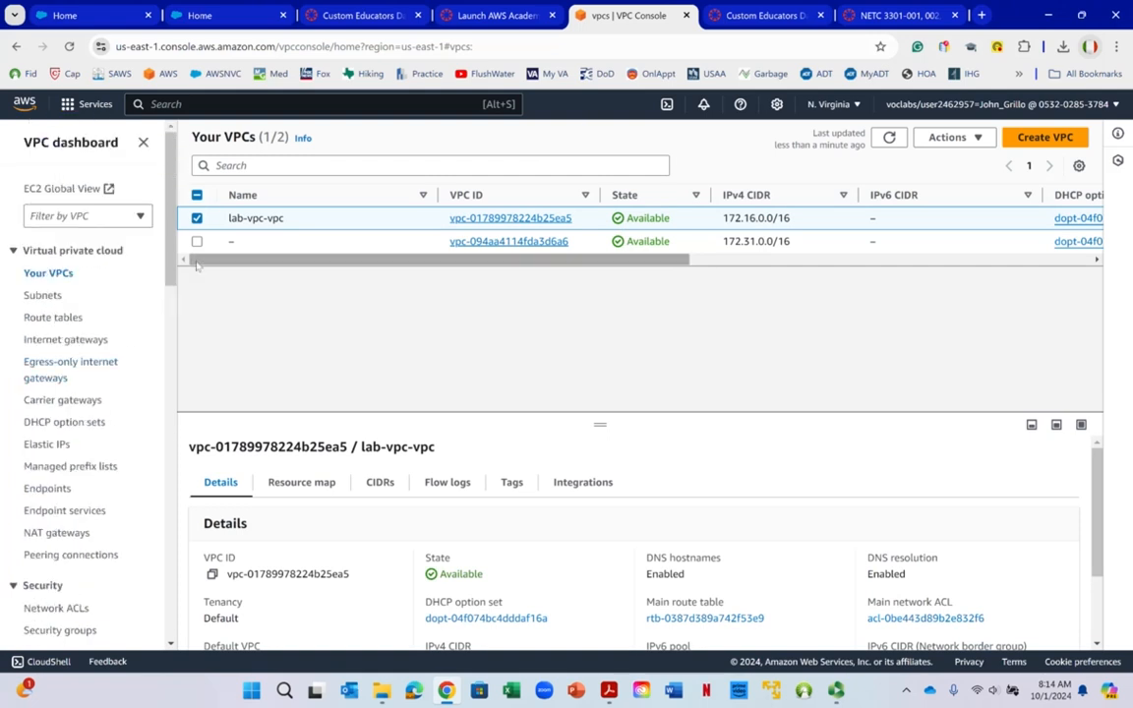
scroll(142, 295, "down", 4)
scroll(142, 279, "up", 2)
scroll(140, 279, "down", 3)
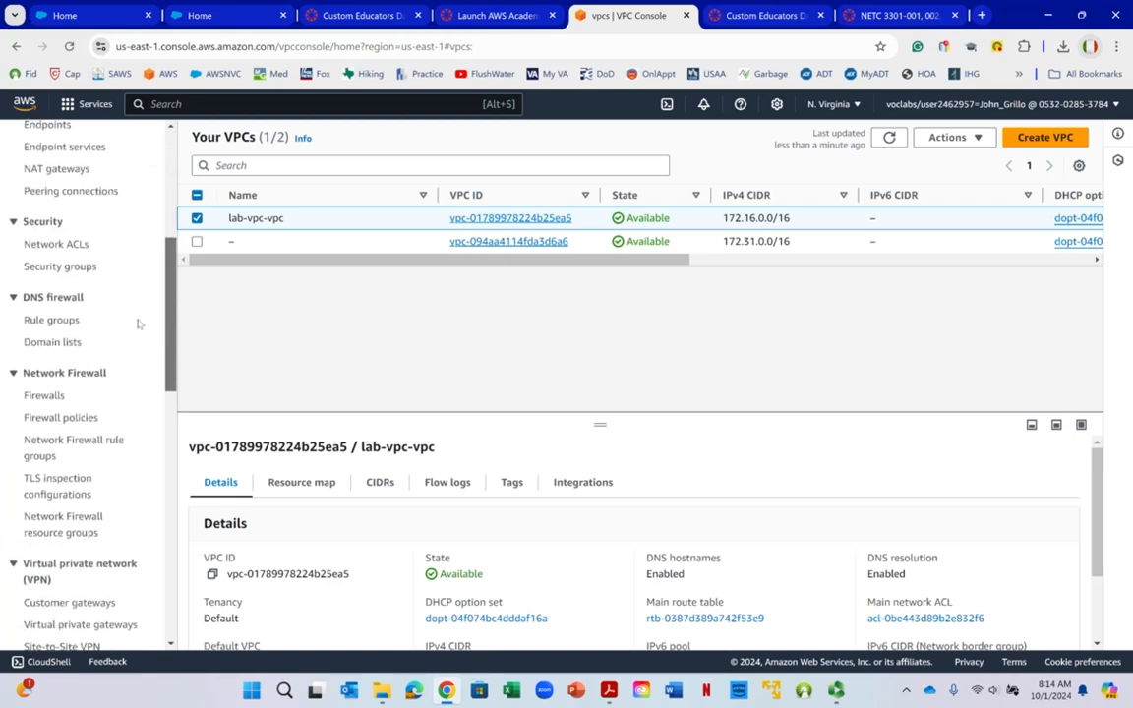
scroll(139, 324, "down", 3)
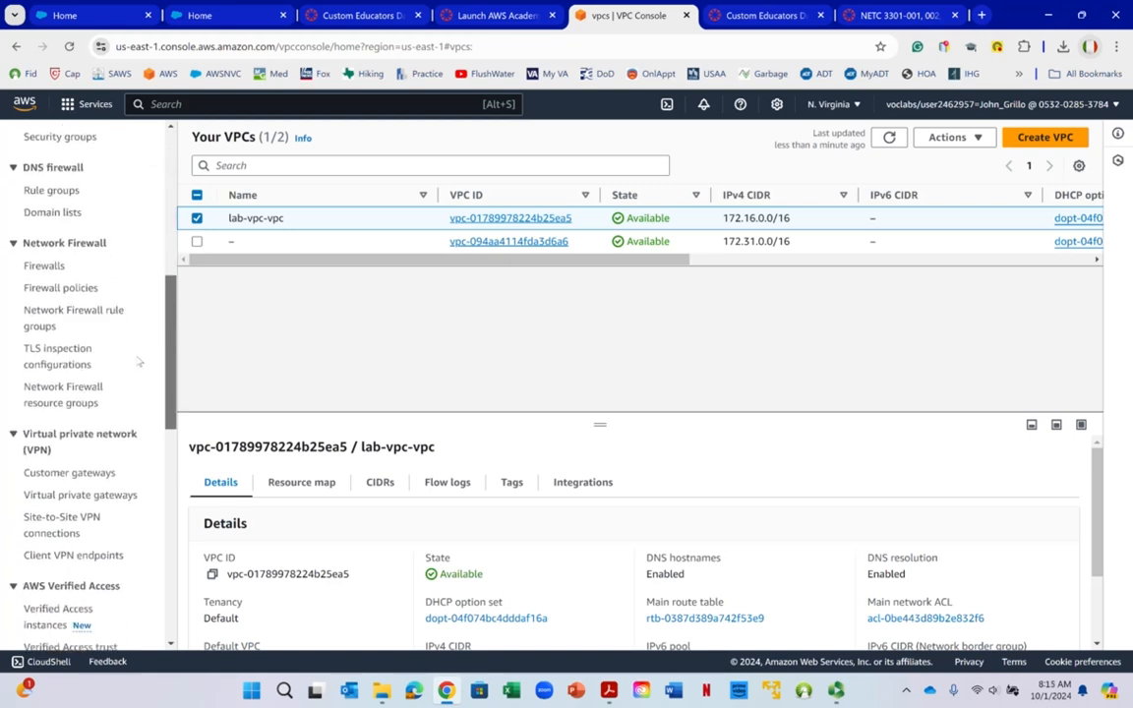
scroll(140, 362, "up", 10)
right_click(150, 197)
Search the console for ec2 and open the EC2 service's list of running instances.
left_click(195, 104)
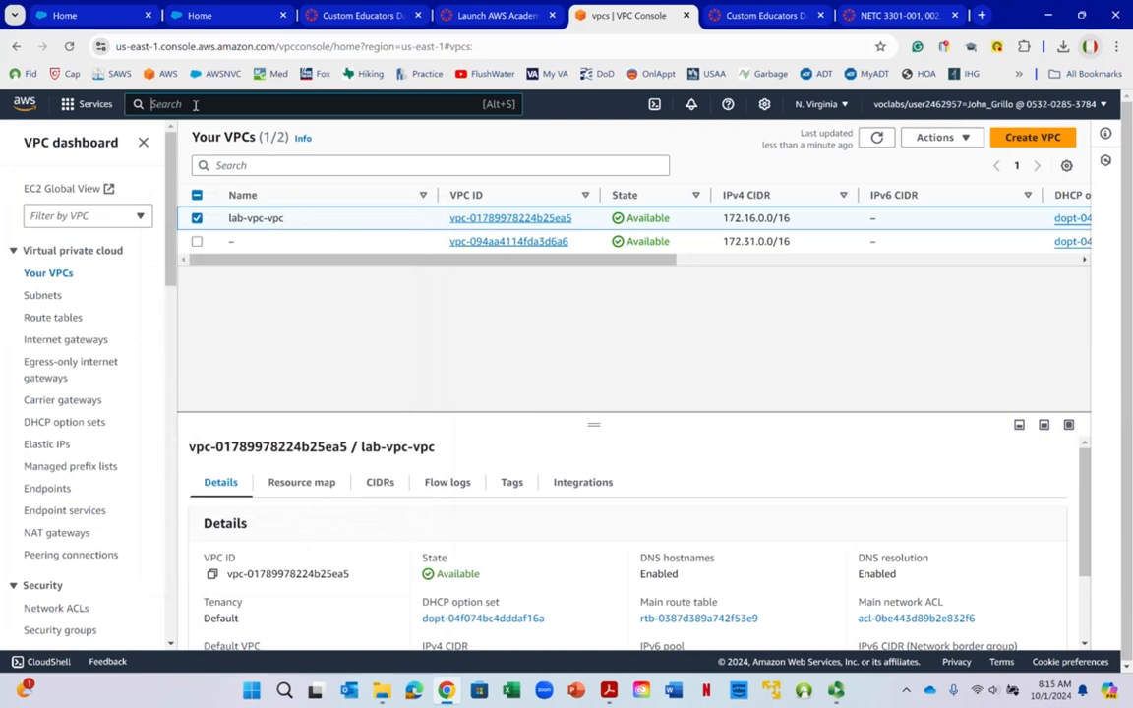
type("ec2")
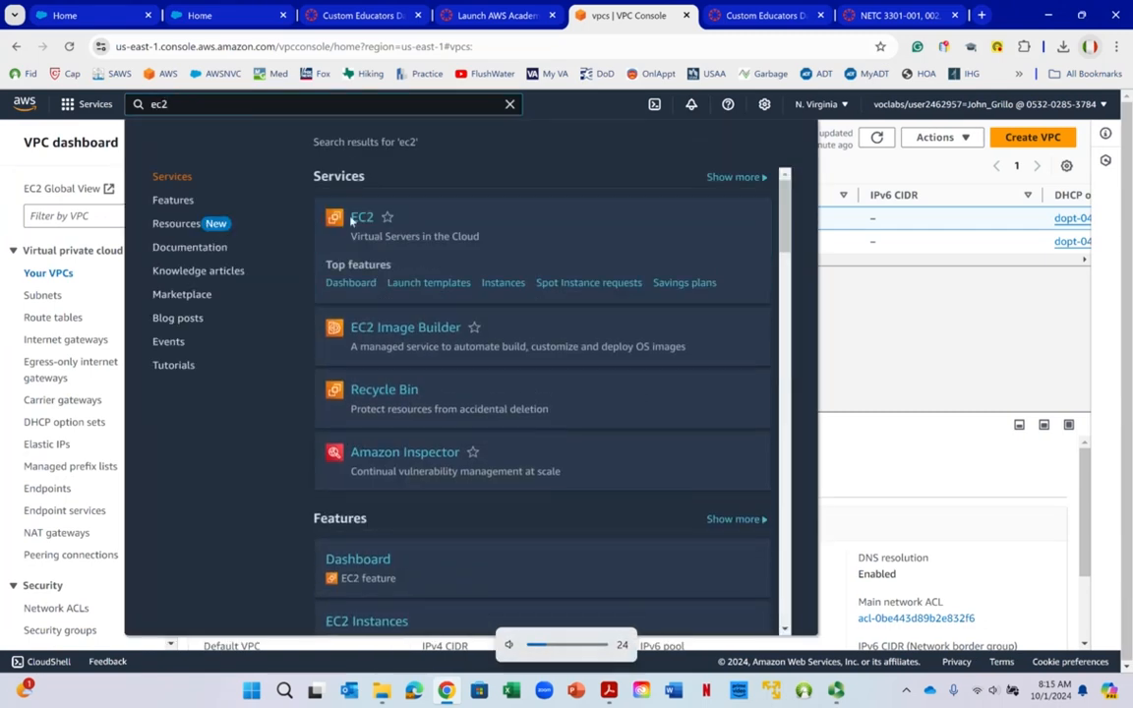
left_click(361, 220)
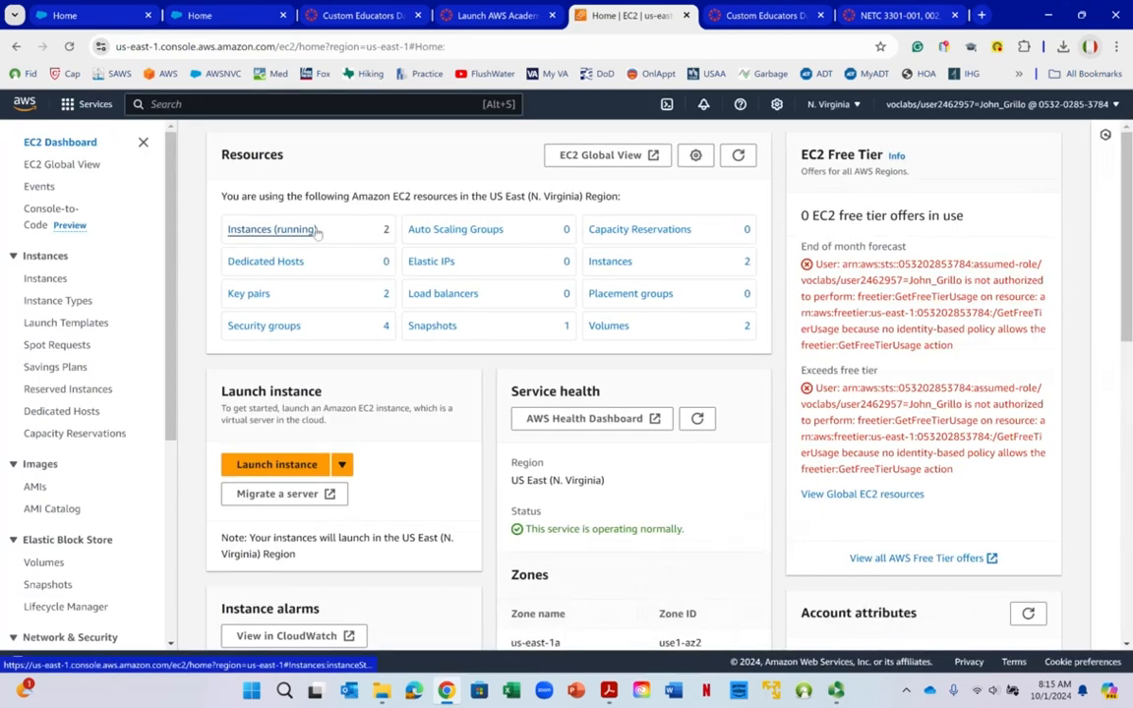
left_click(316, 230)
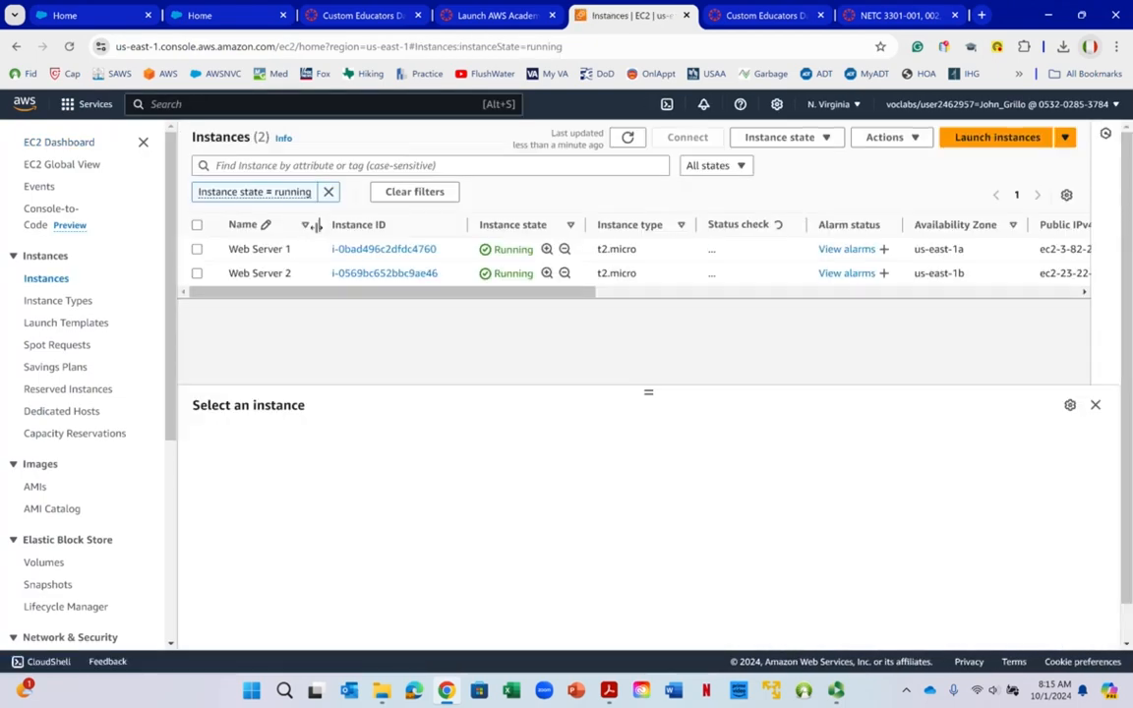
Check the instance details of Web Server 2 and Web Server 1 in the running instances list.
right_click(511, 254)
left_click(509, 278)
right_click(502, 276)
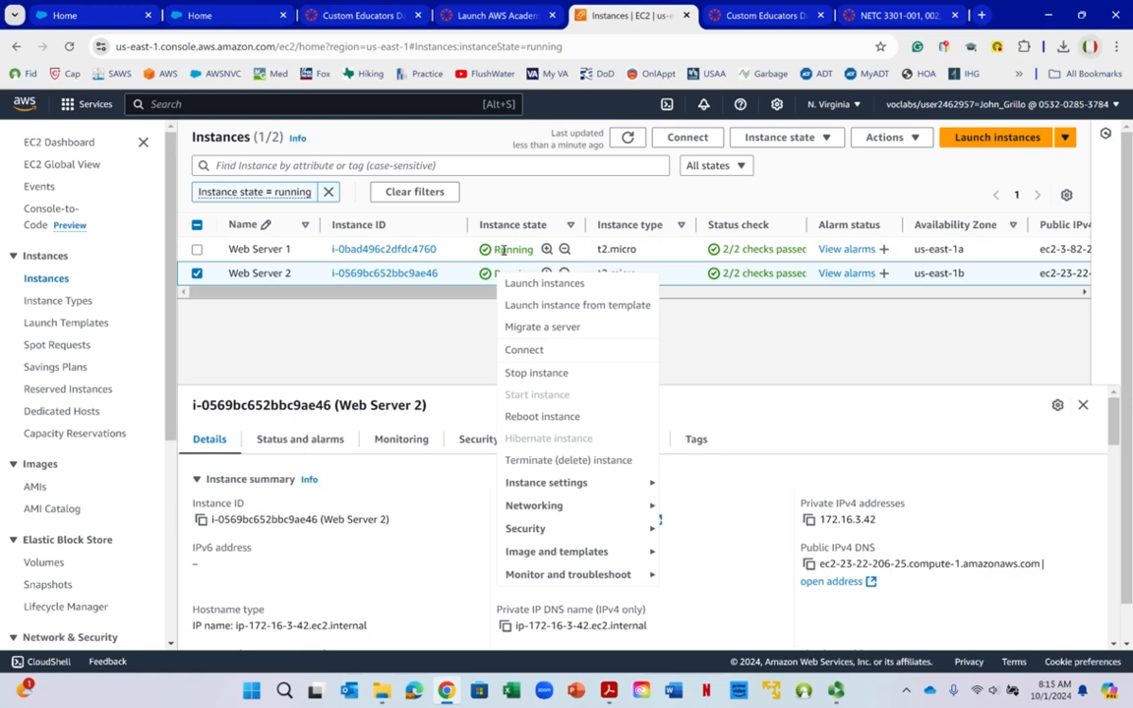
left_click(503, 251)
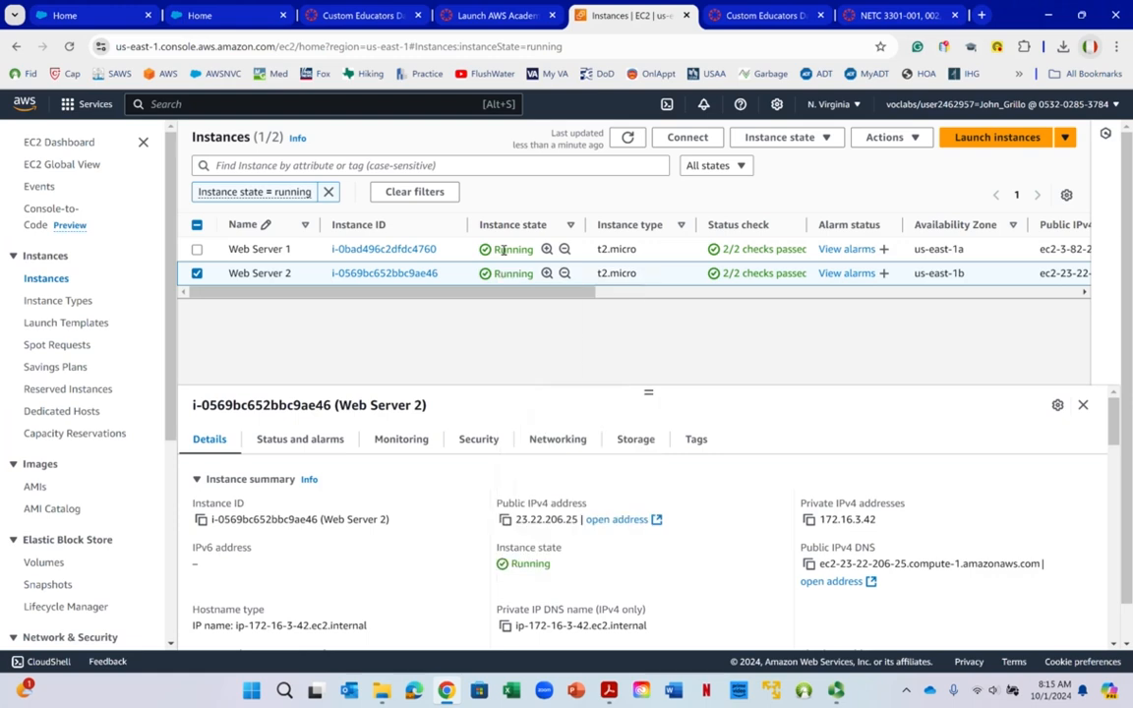
left_click(503, 251)
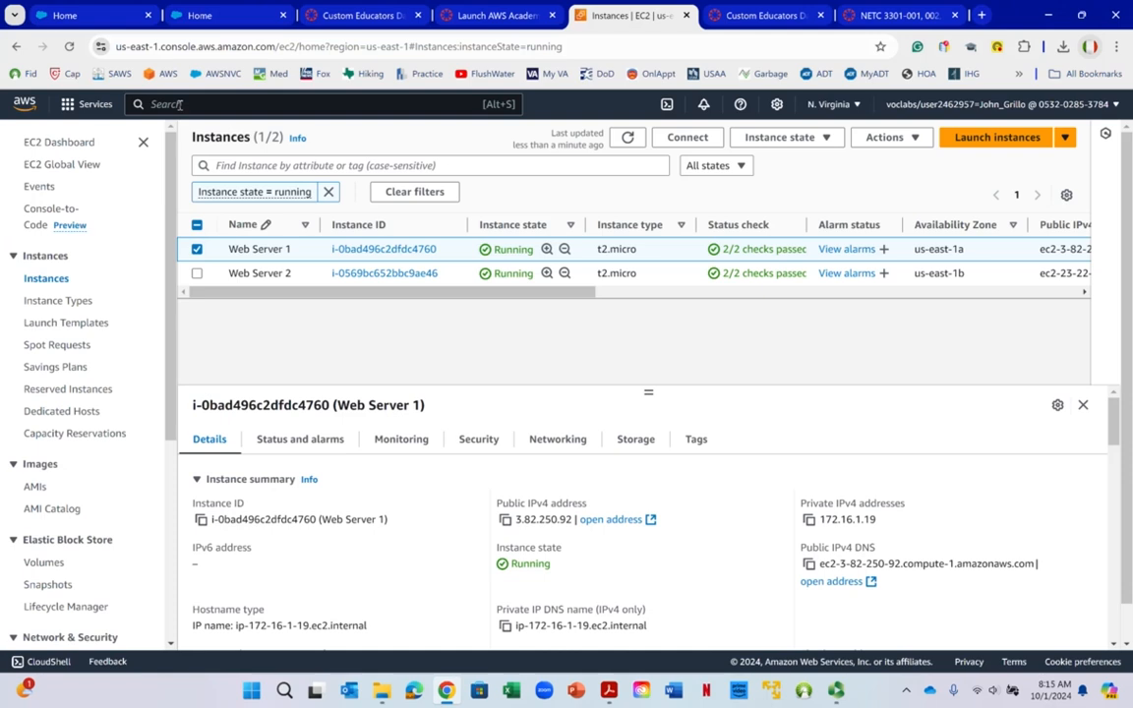
right_click(836, 690)
left_click(794, 608)
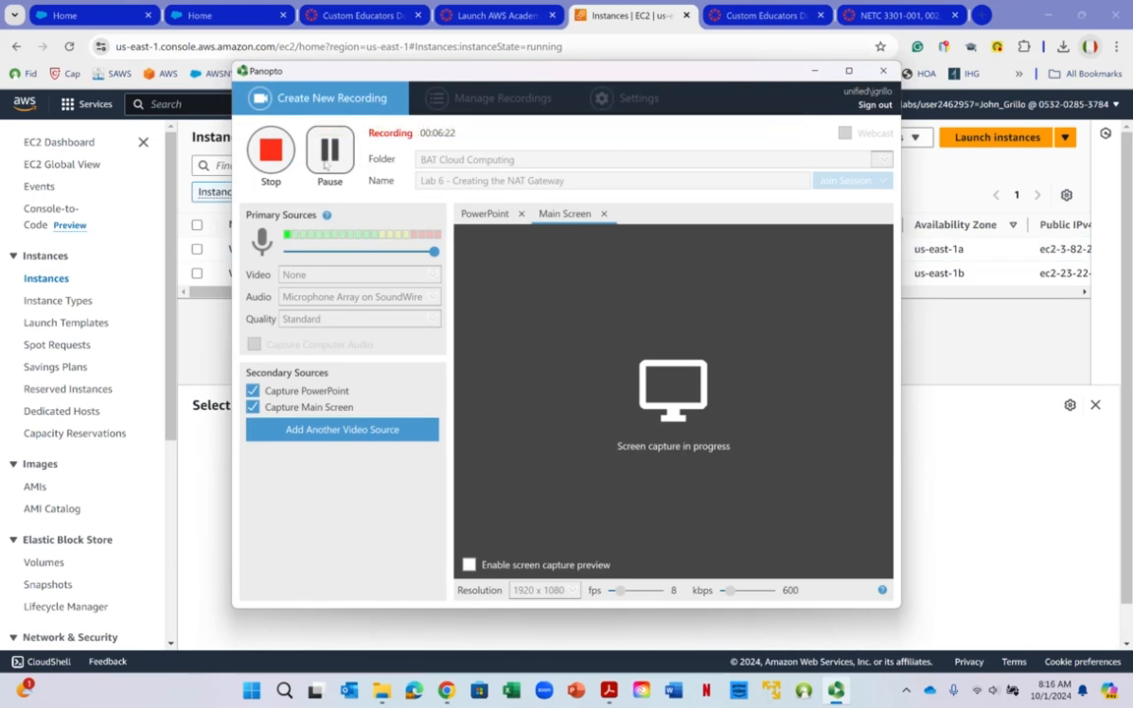
Search the console for rds and open the RDS database list to check mydatabase and its replica.
left_click(169, 103)
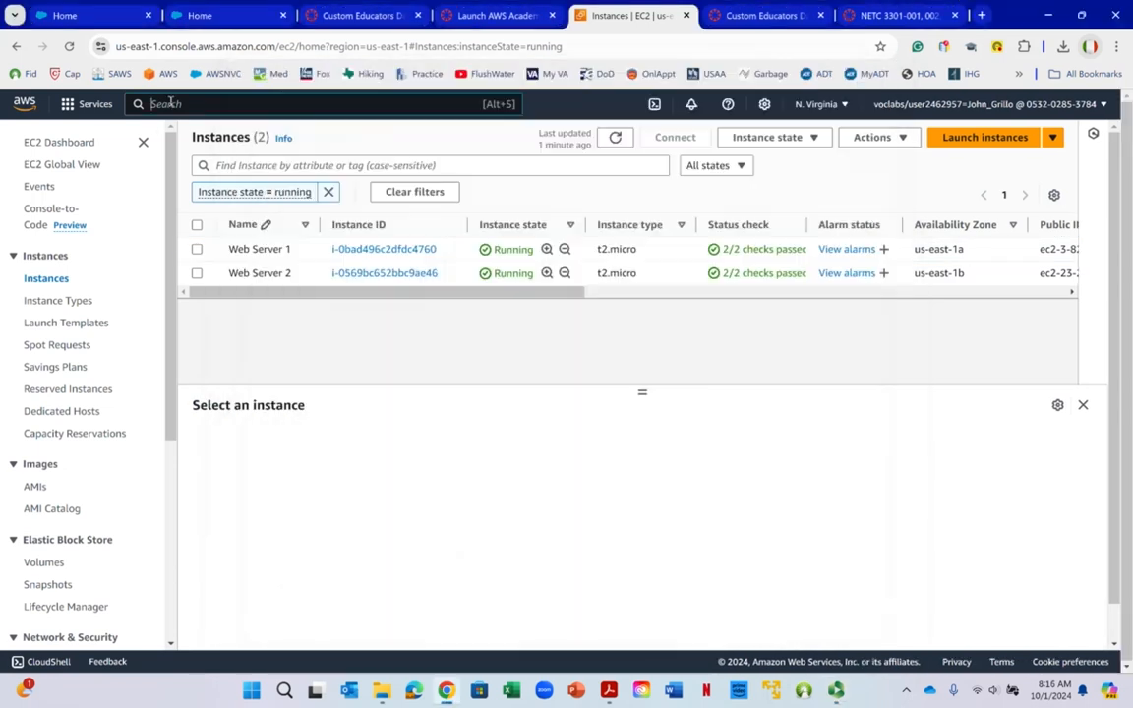
type("rds")
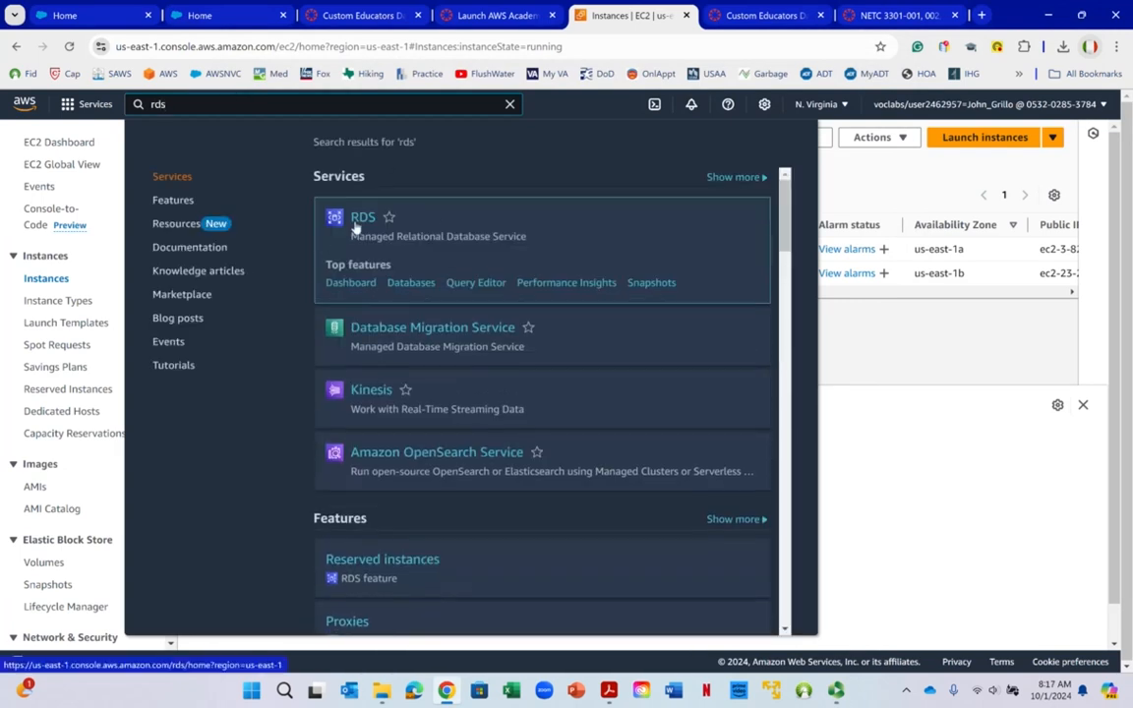
left_click(357, 224)
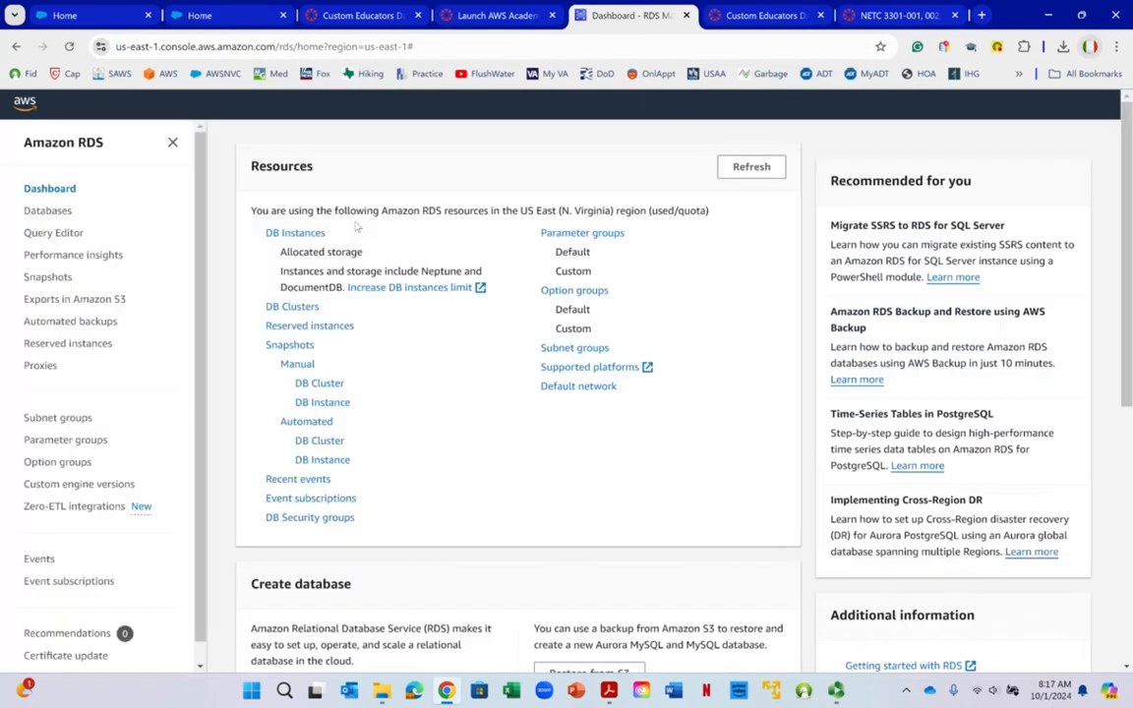
left_click(305, 232)
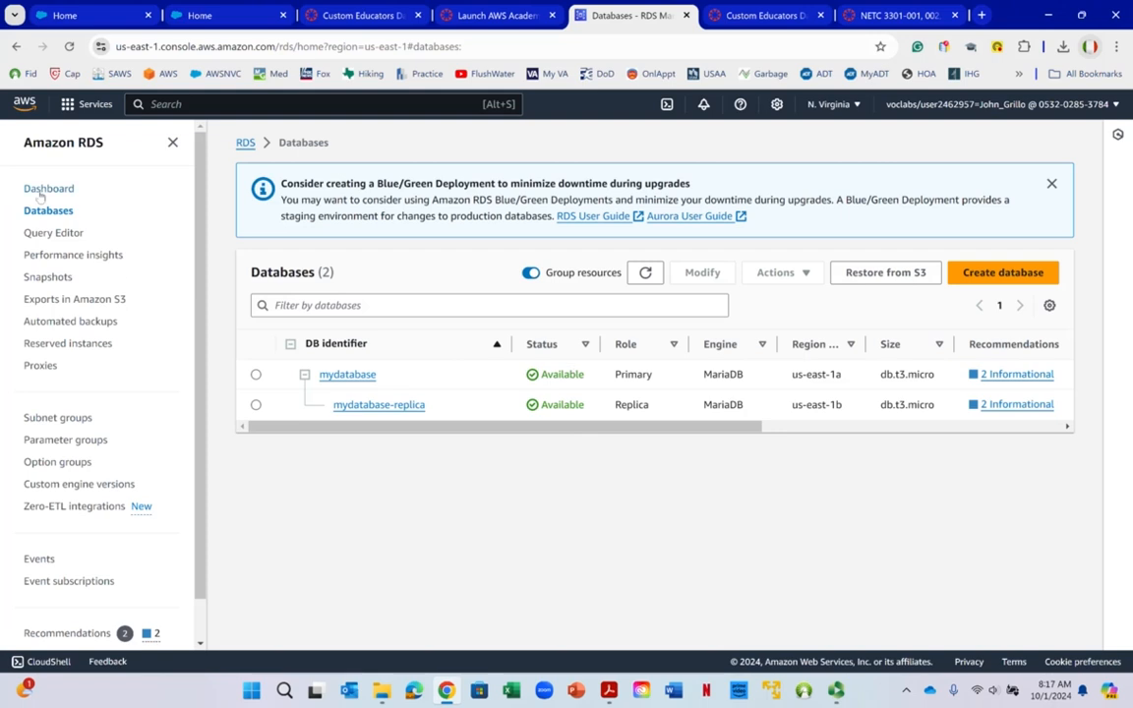
Return to the EC2 service by searching for ec2 and display its running instances.
left_click(173, 106)
right_click(173, 108)
key("Escape")
type("ec2")
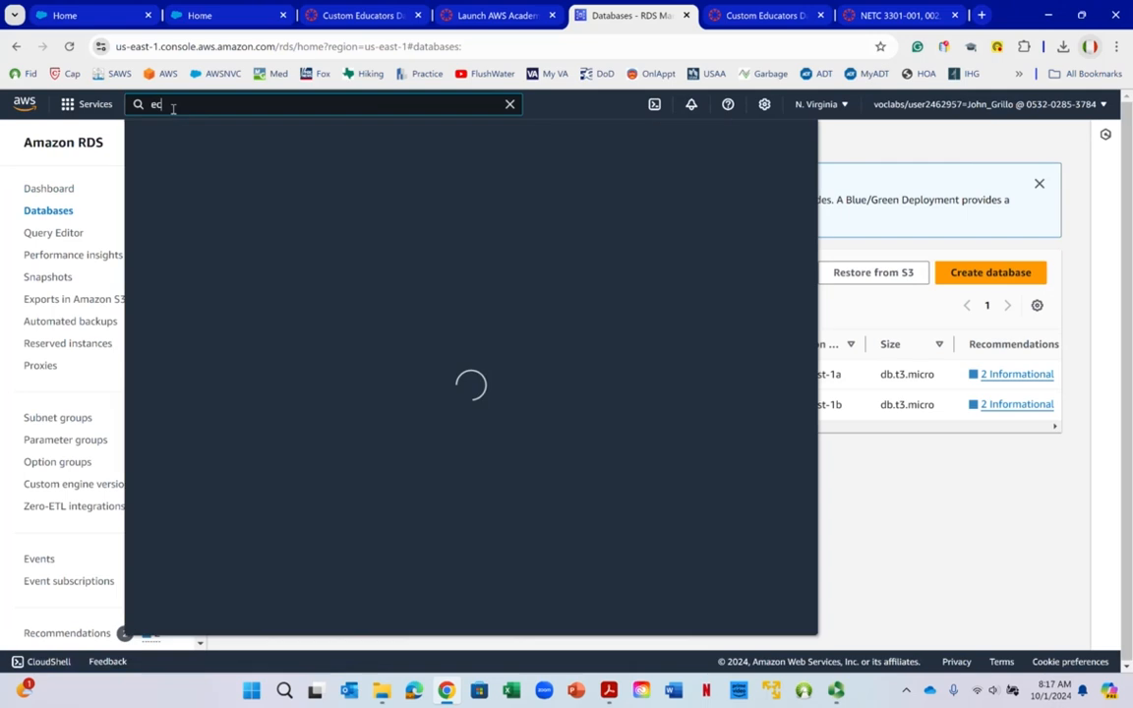
left_click(362, 217)
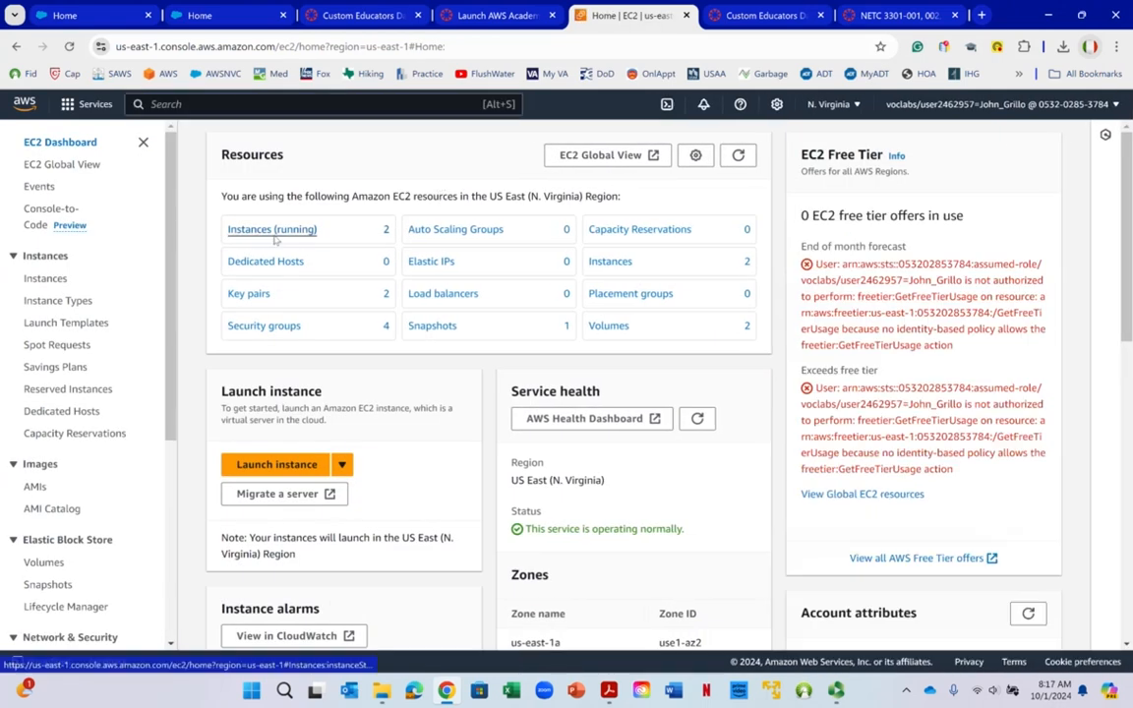
left_click(273, 230)
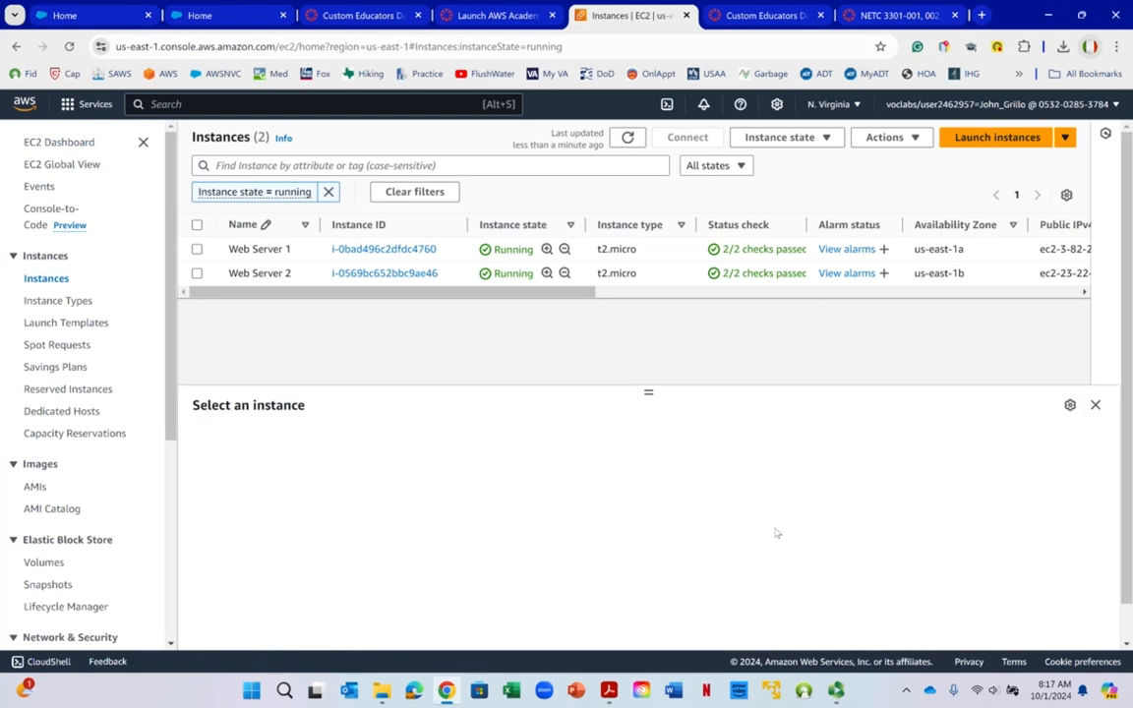
Switch to Adobe Acrobat to review the AWS architecture diagram, then minimize it to return to the EC2 instances.
left_click(608, 690)
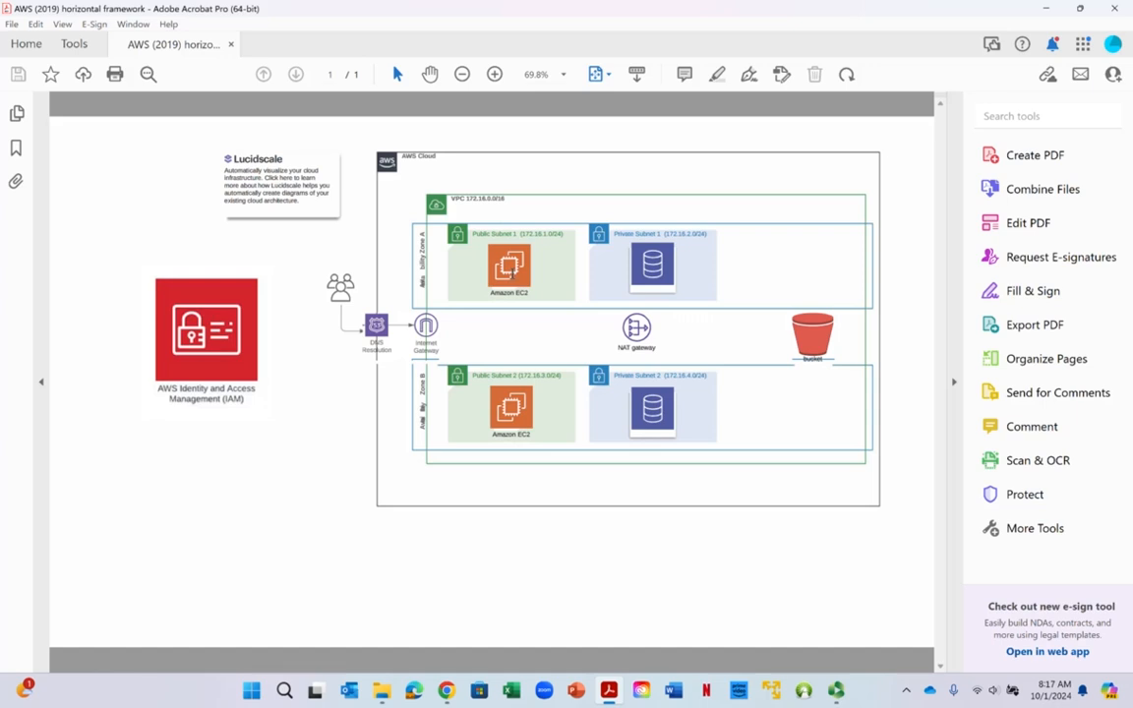
right_click(464, 326)
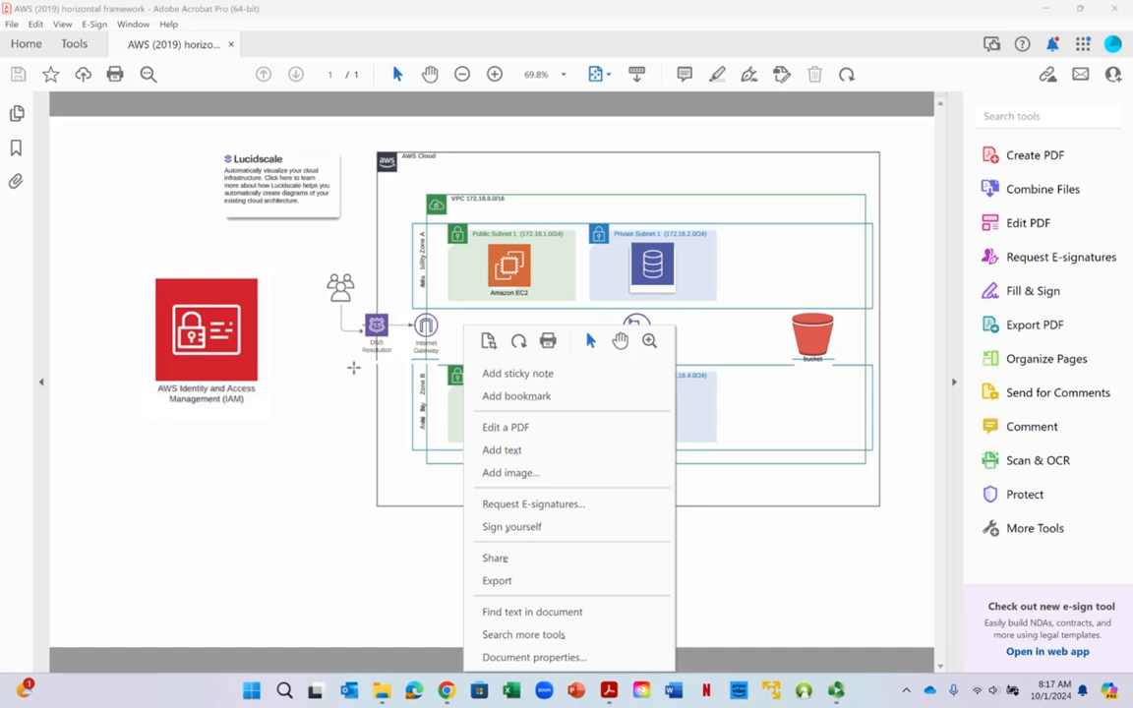
right_click(451, 321)
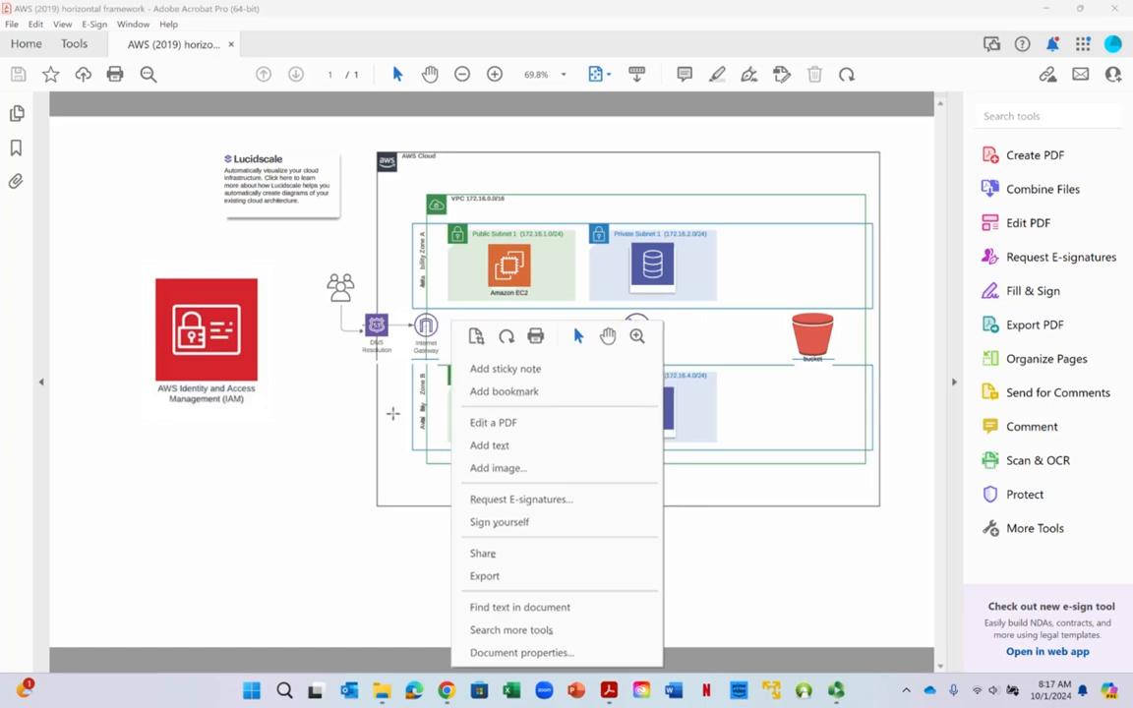
left_click(362, 408)
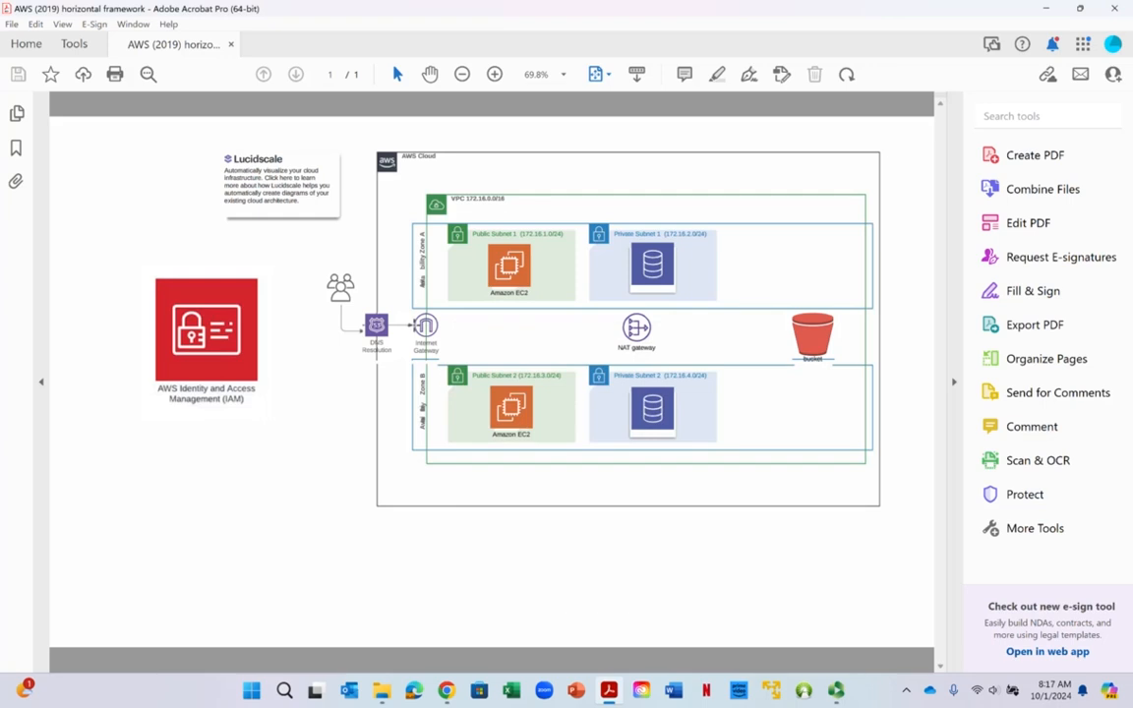
right_click(1048, 13)
left_click(1051, 21)
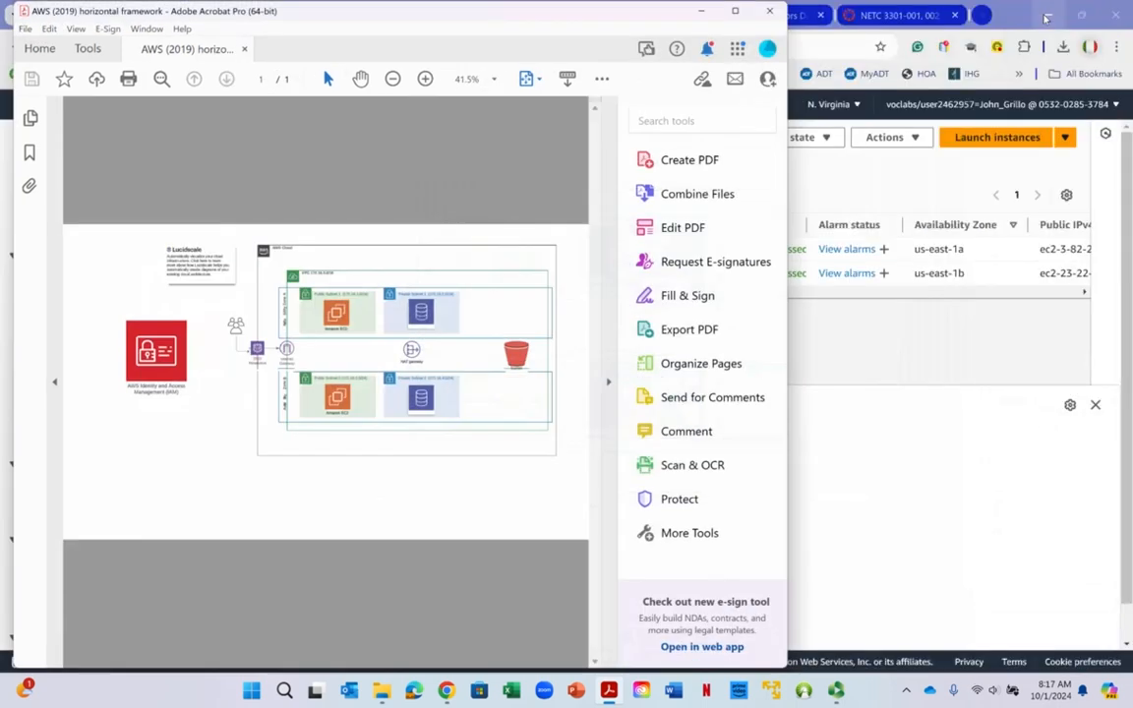
left_click(701, 11)
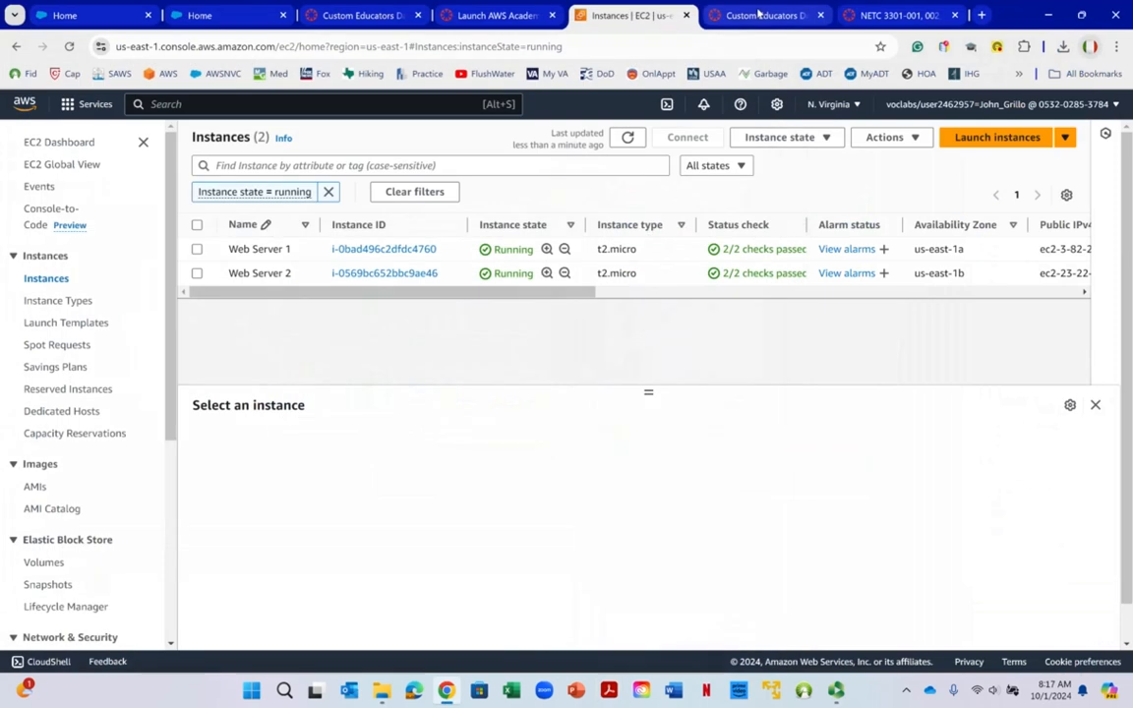
Connect to Web Server 1 through EC2 Instance Connect, using its public IPv4 address and the username ec2-user.
left_click(197, 250)
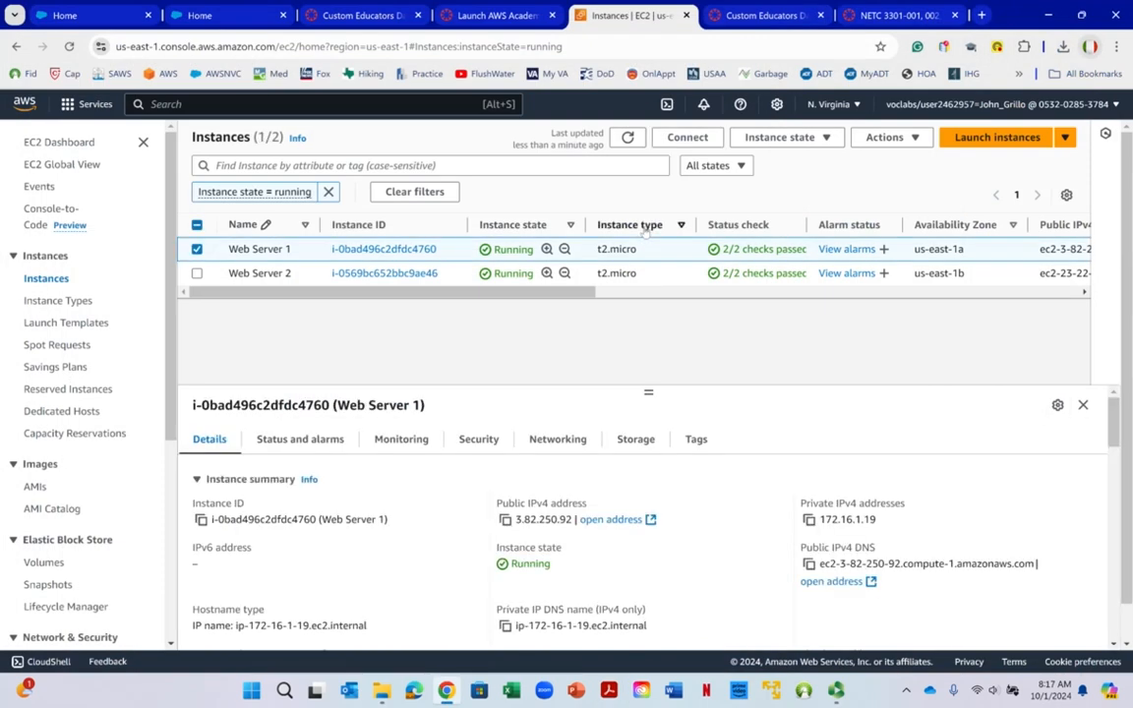
right_click(643, 230)
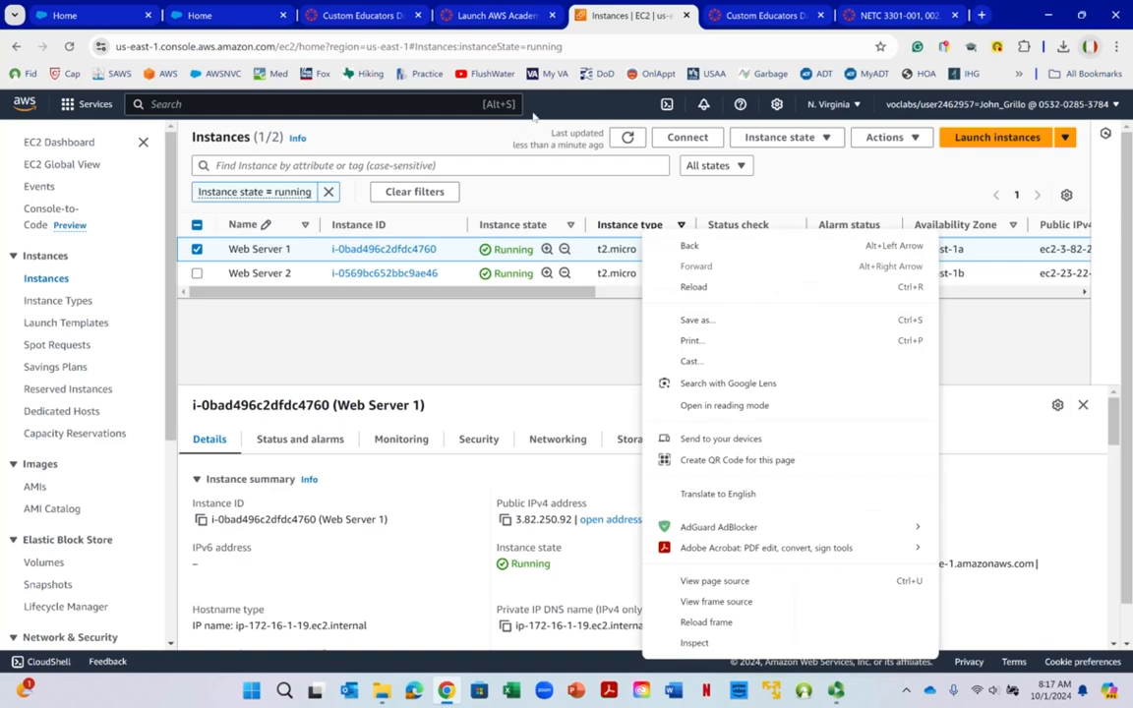
key("Escape")
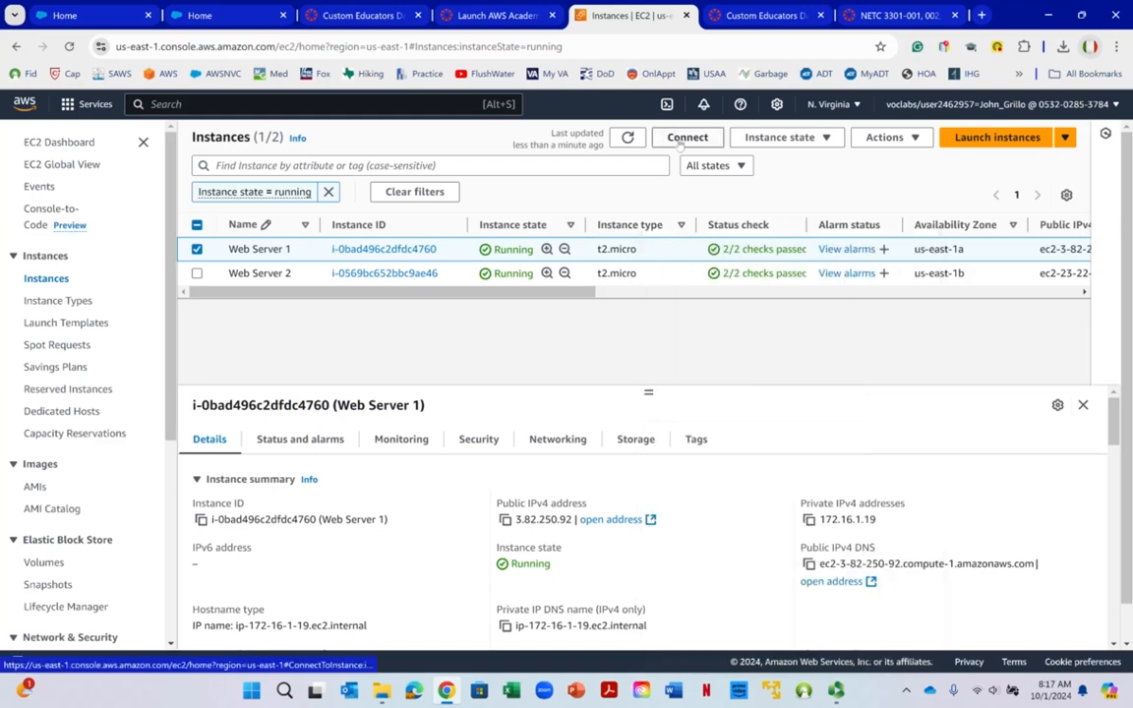
left_click(676, 145)
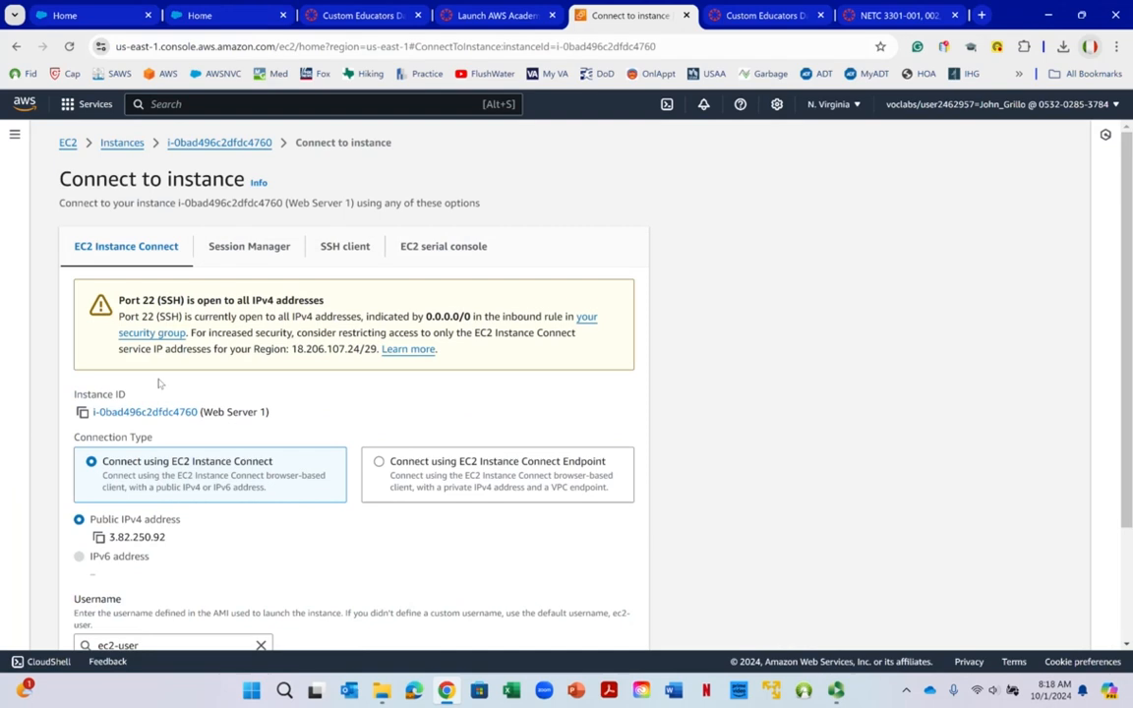
scroll(158, 383, "down", 3)
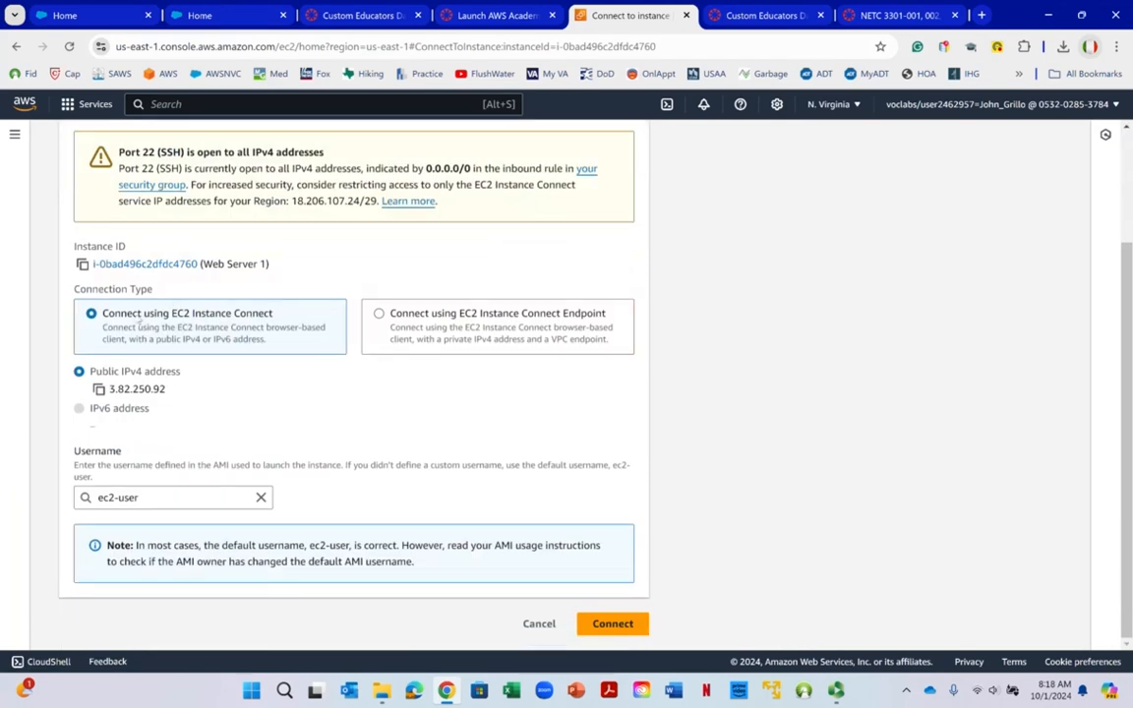
right_click(228, 315)
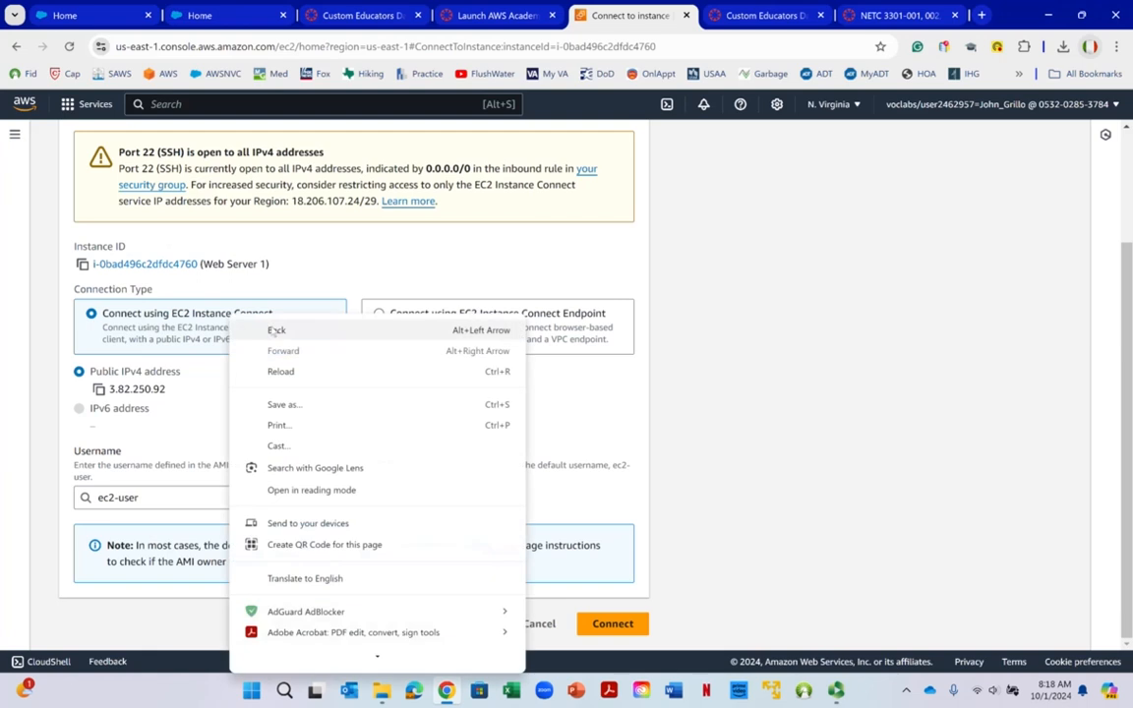
left_click(169, 408)
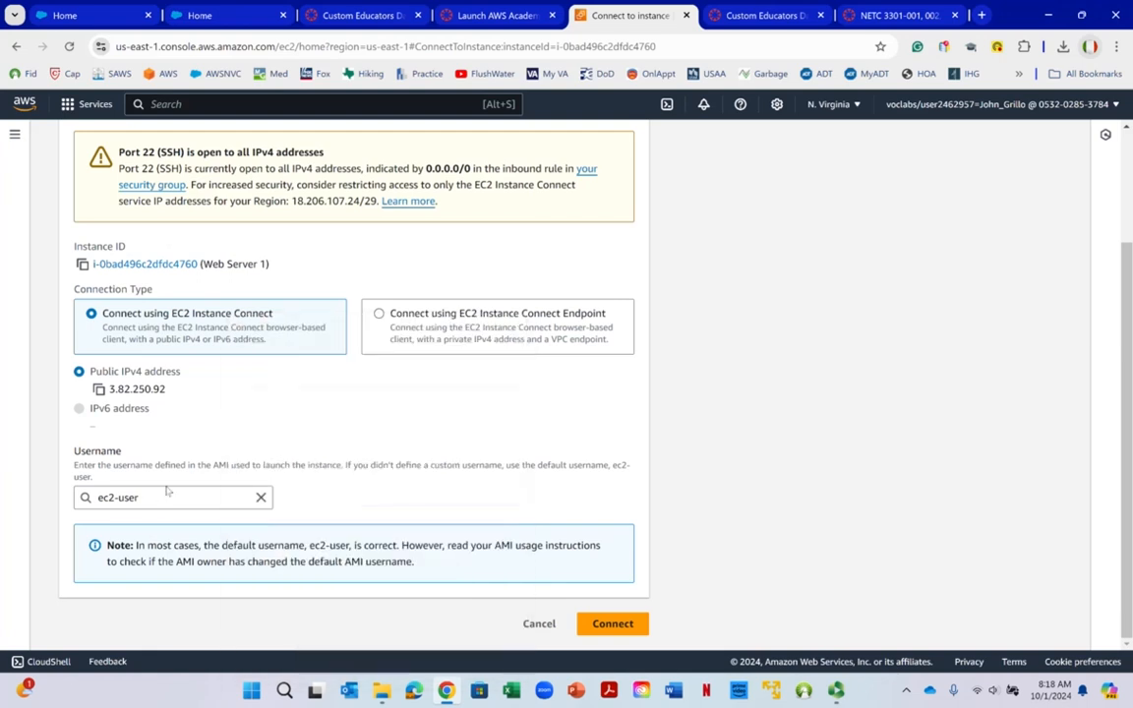
left_click(612, 625)
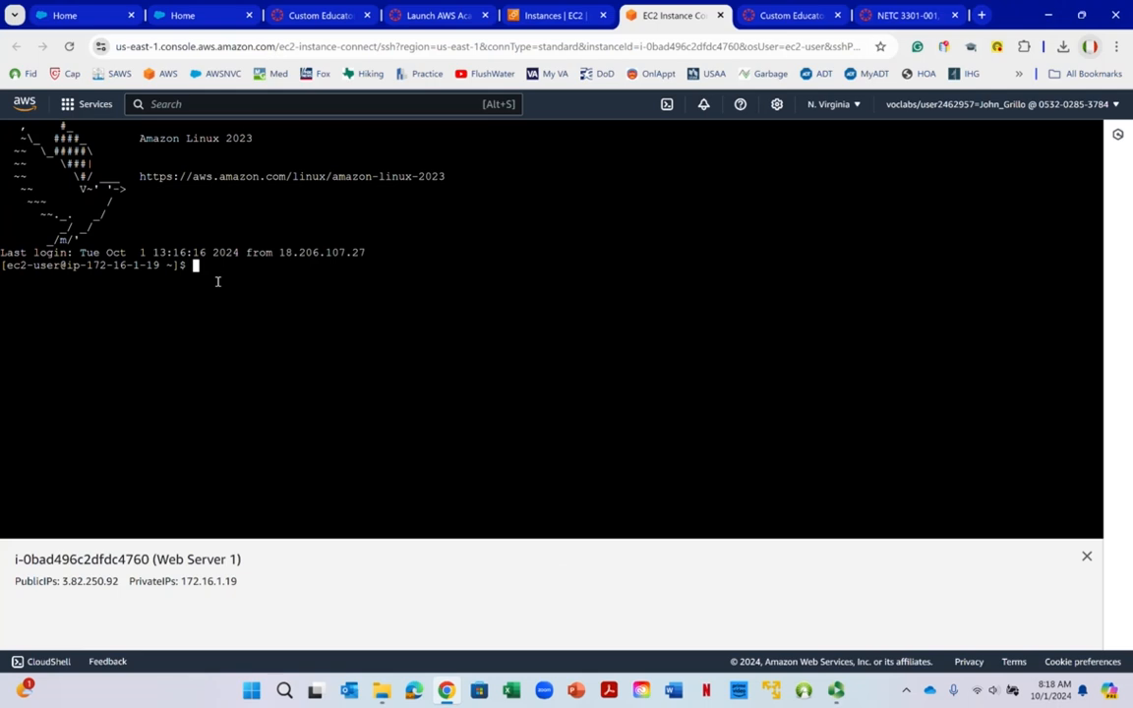
Run sudo yum update on Web Server 1, followed by wget google.com to test its internet access.
type("sudo yum update")
key("Return")
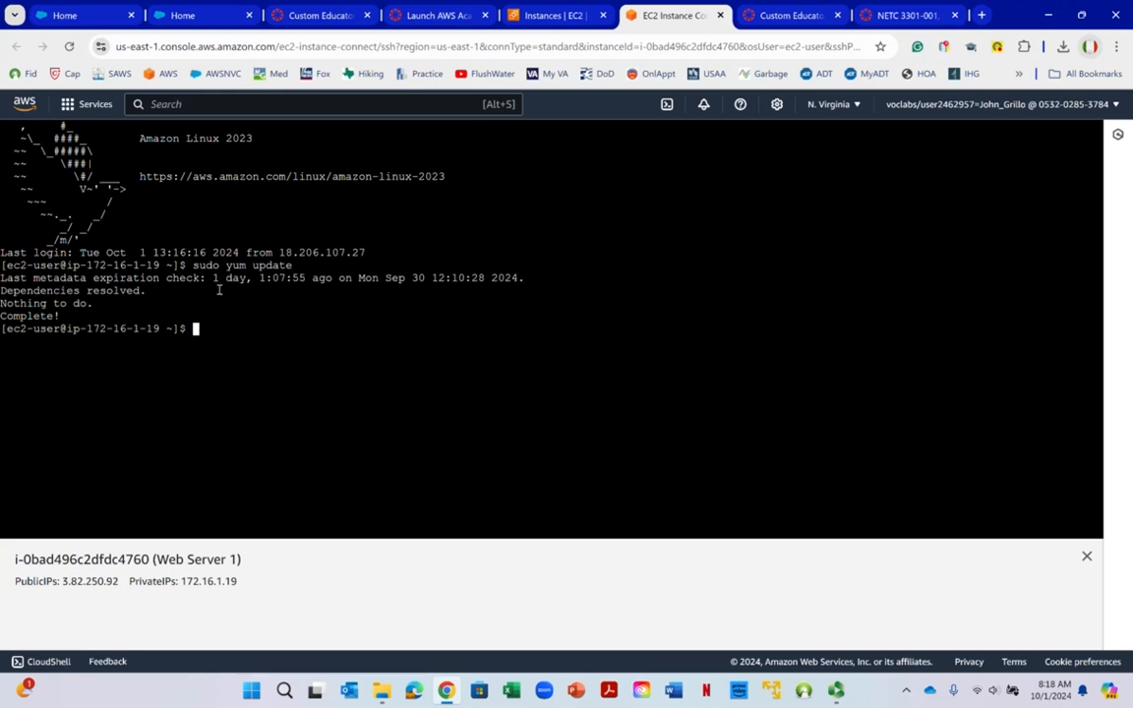
type("wget google.com")
key("Return")
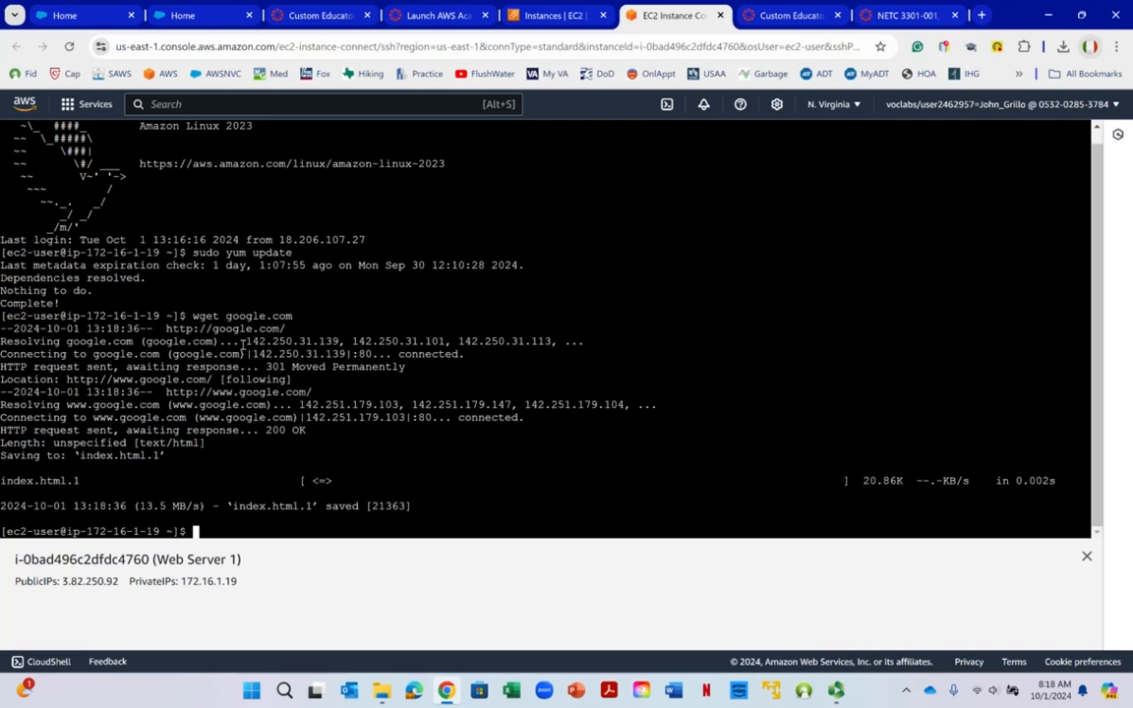
Examine the wget output for the resolved IP addresses, the redirect and the saved file.
left_click_drag(246, 342, 342, 341)
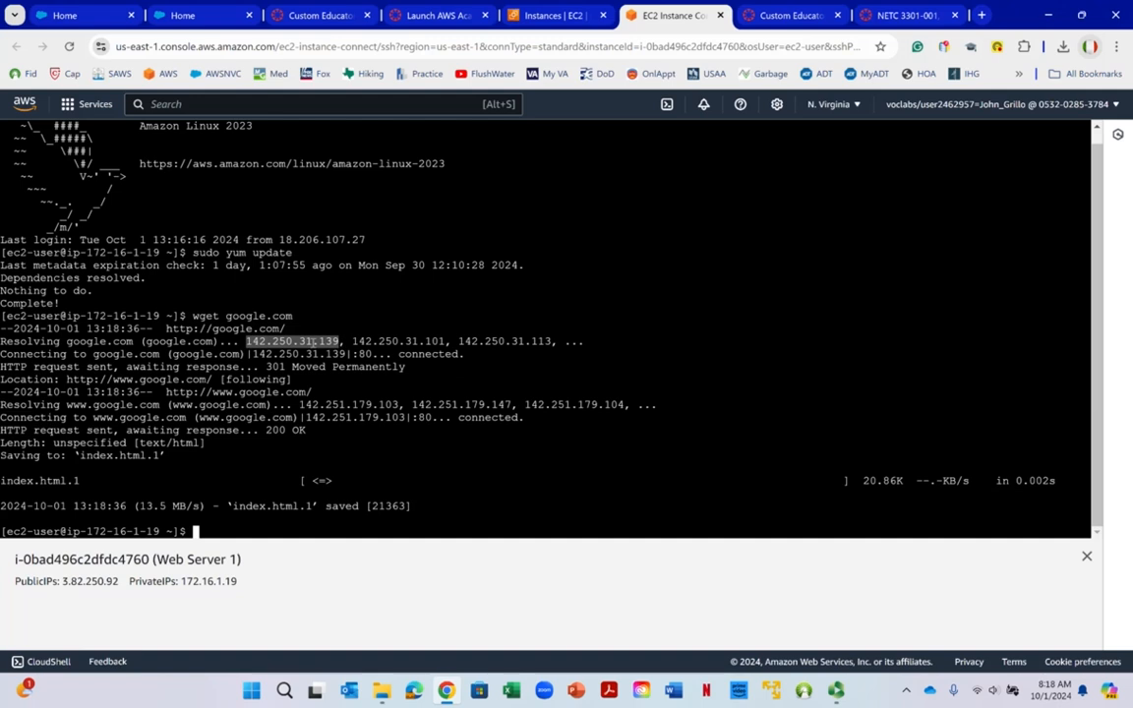
left_click(326, 340)
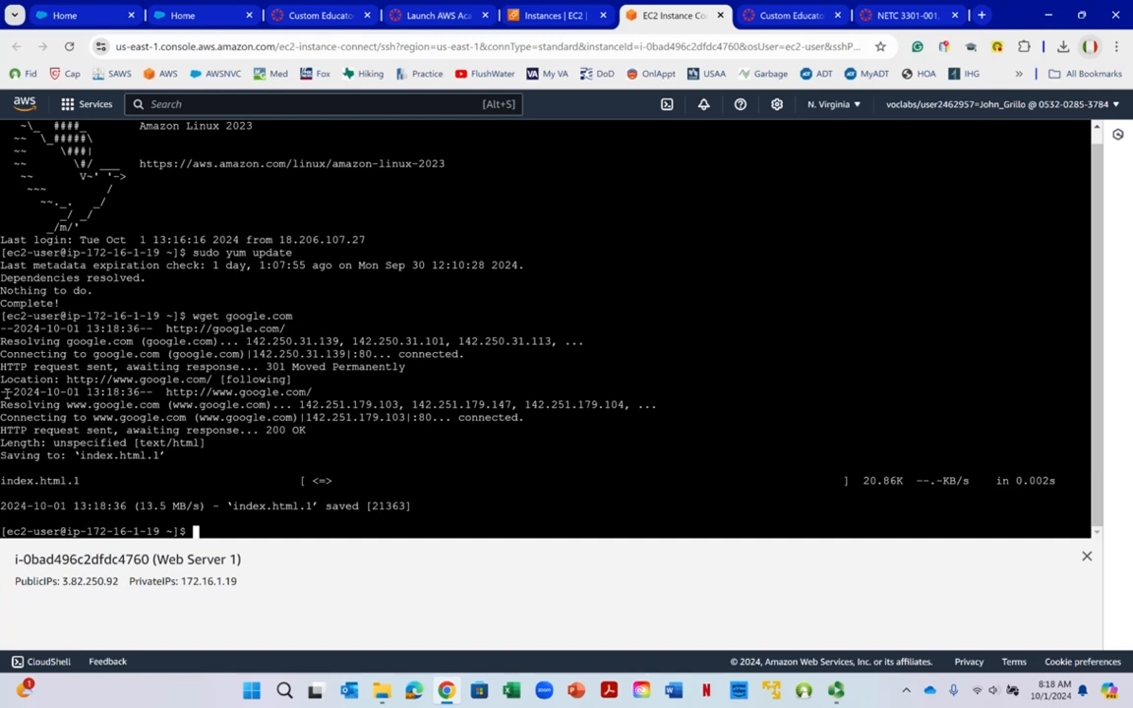
left_click_drag(14, 379, 255, 400)
left_click(386, 411)
left_click_drag(134, 501, 192, 505)
left_click(74, 486)
scroll(328, 392, "up", 1)
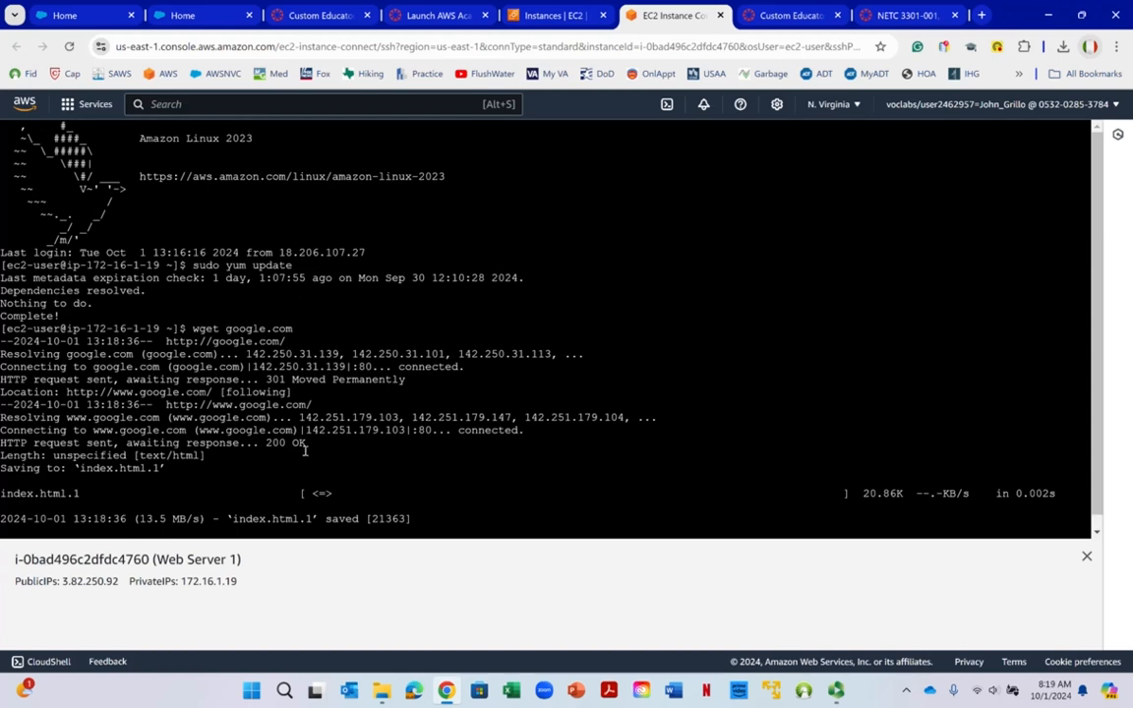
Ping 142.250.31.101 from Web Server 1 and stop the ping after several replies.
key("Return")
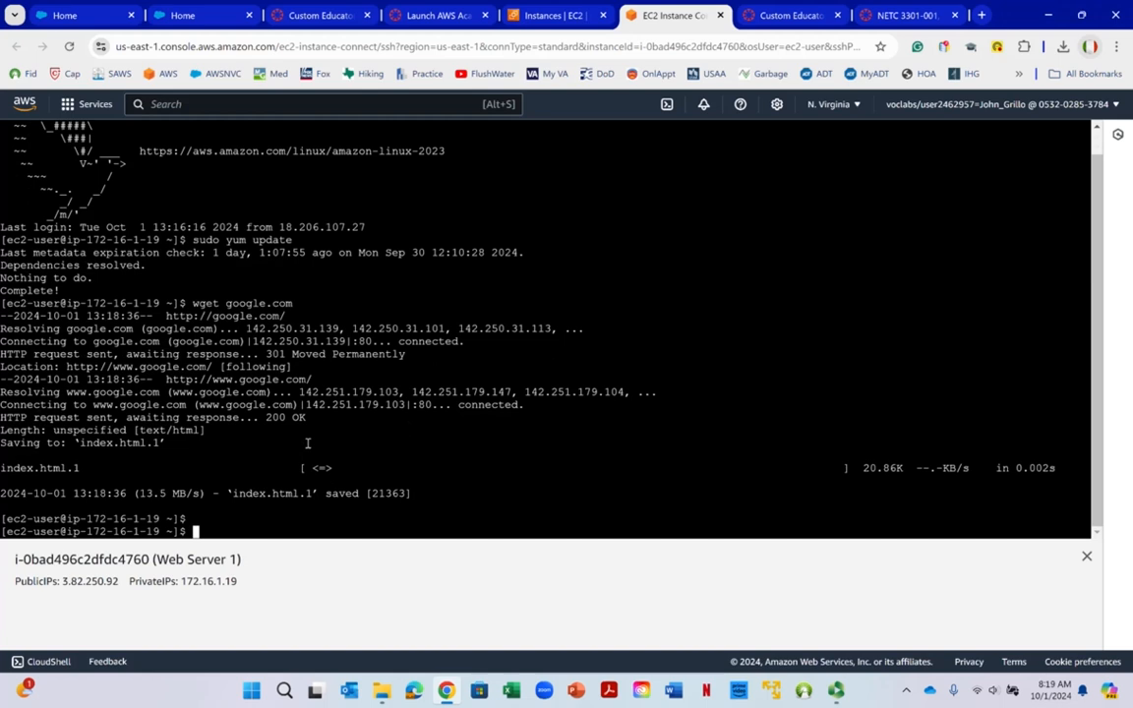
type("ping 142.250.31.101")
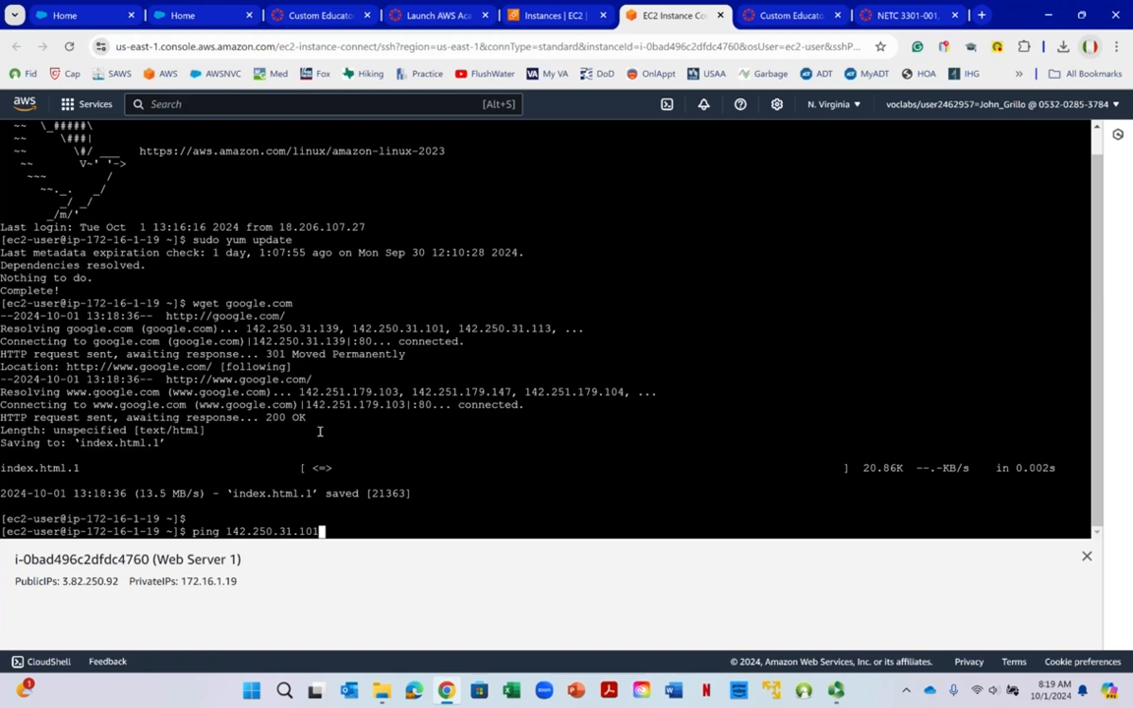
key("Return")
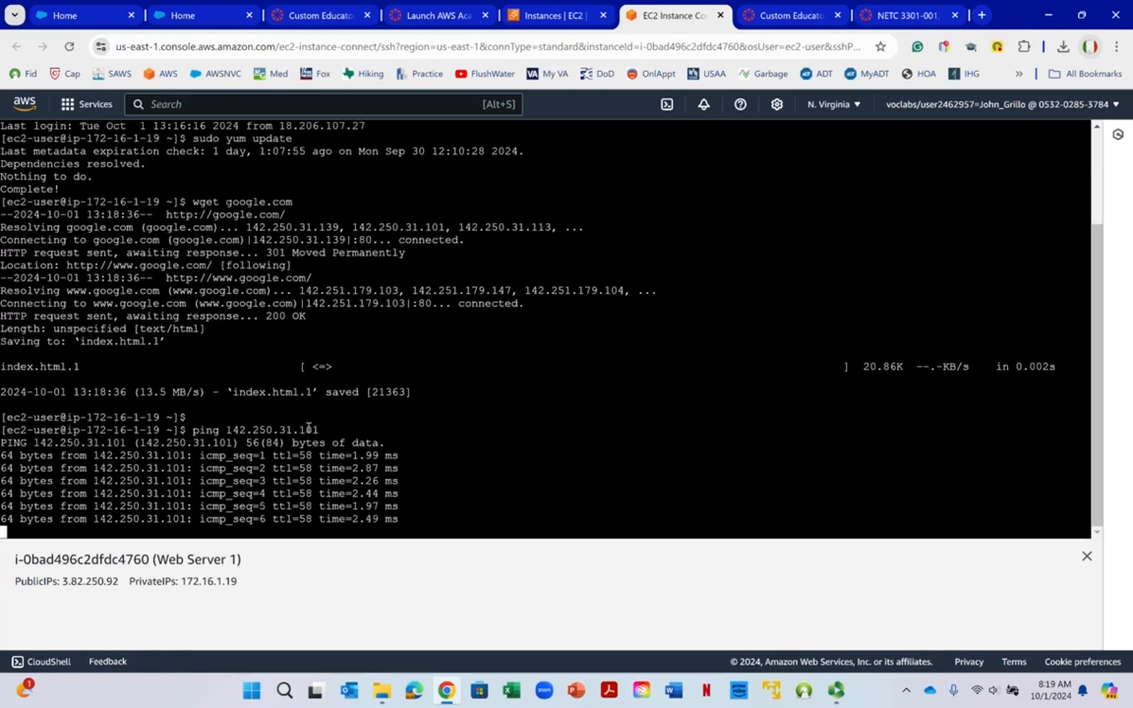
key("ctrl+c")
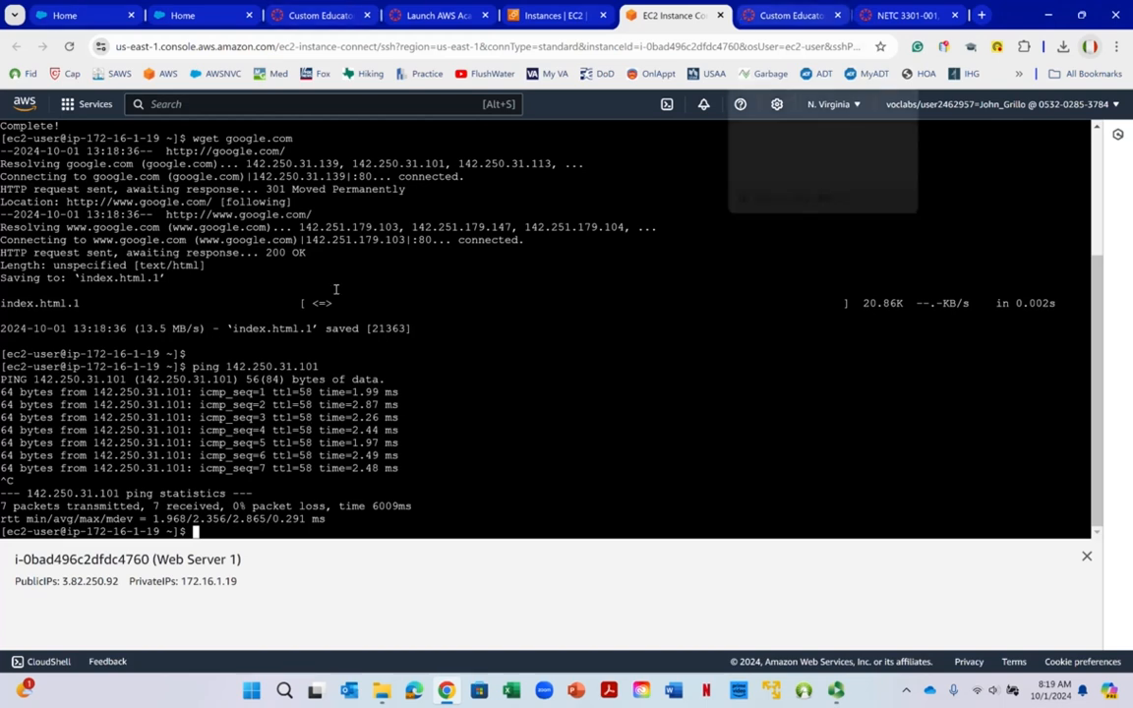
Log out of Web Server 1 with exit and close its terminal session to return to the instances list.
type("ex")
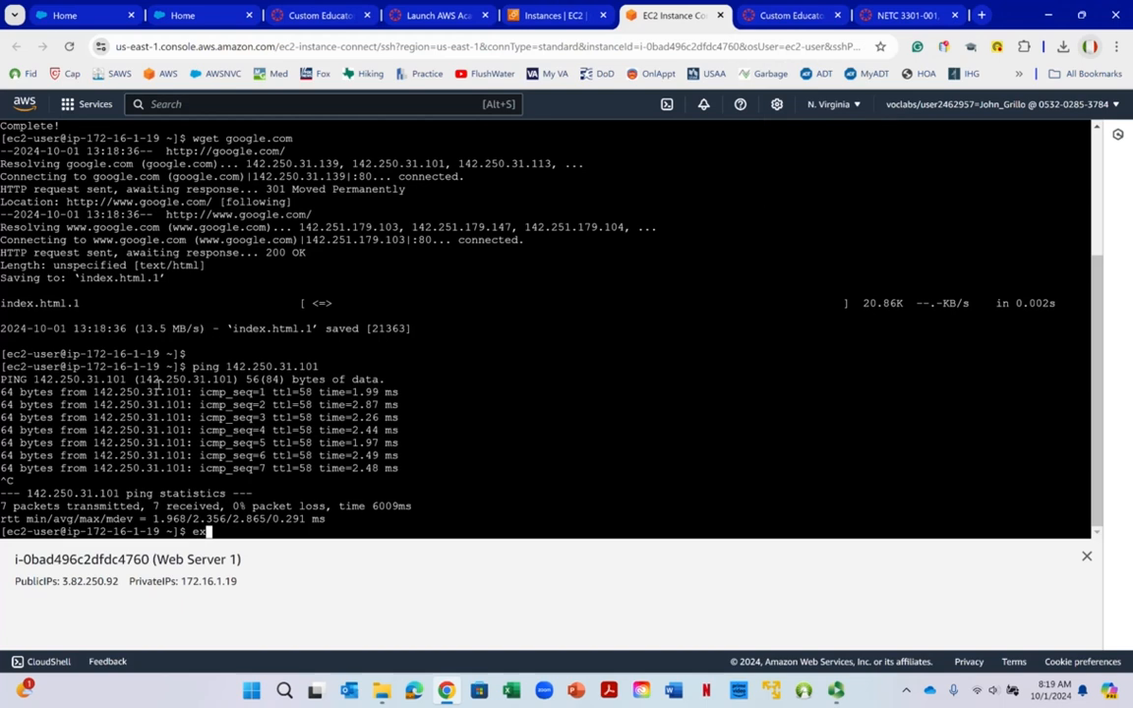
type("it")
key("Return")
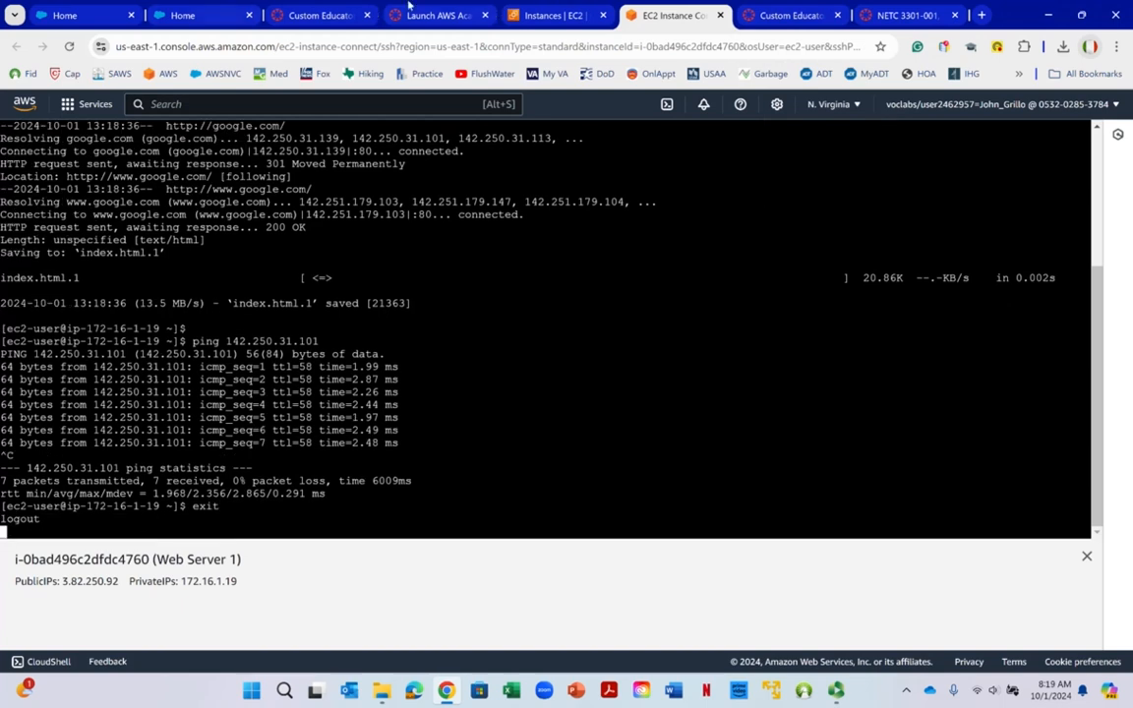
left_click(719, 15)
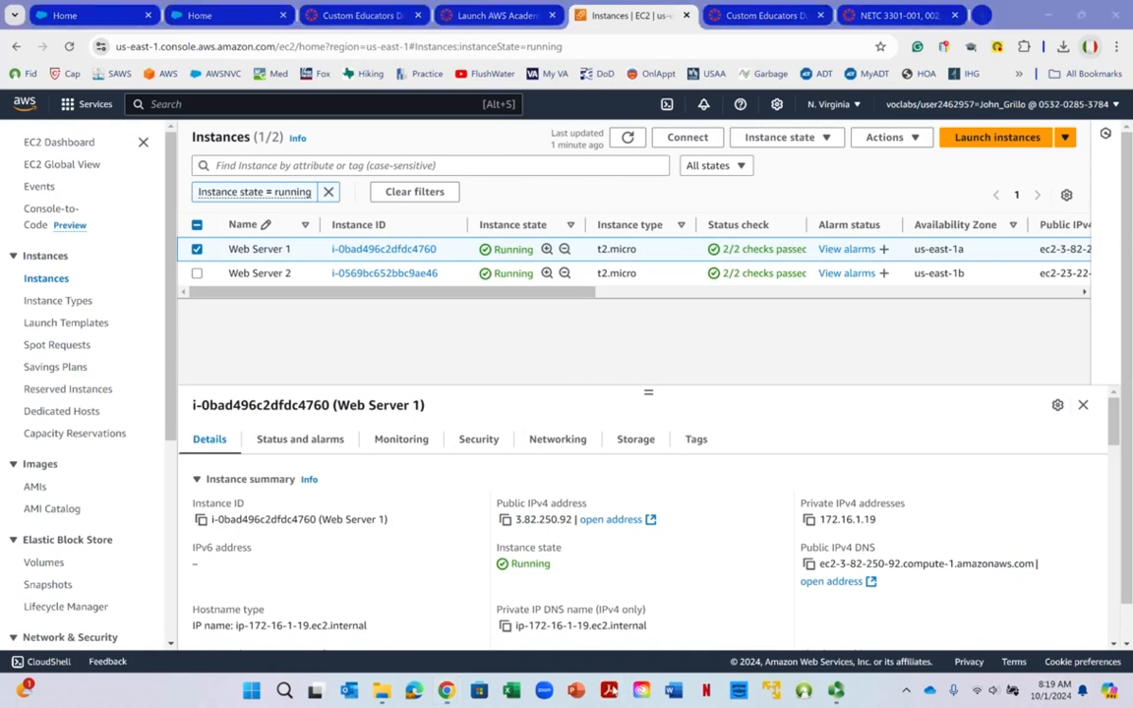
Open the AWS (2019) horizontal framework PDF in Adobe Acrobat to review the NAT gateway's placement, and close it to return to the EC2 instances.
left_click(608, 691)
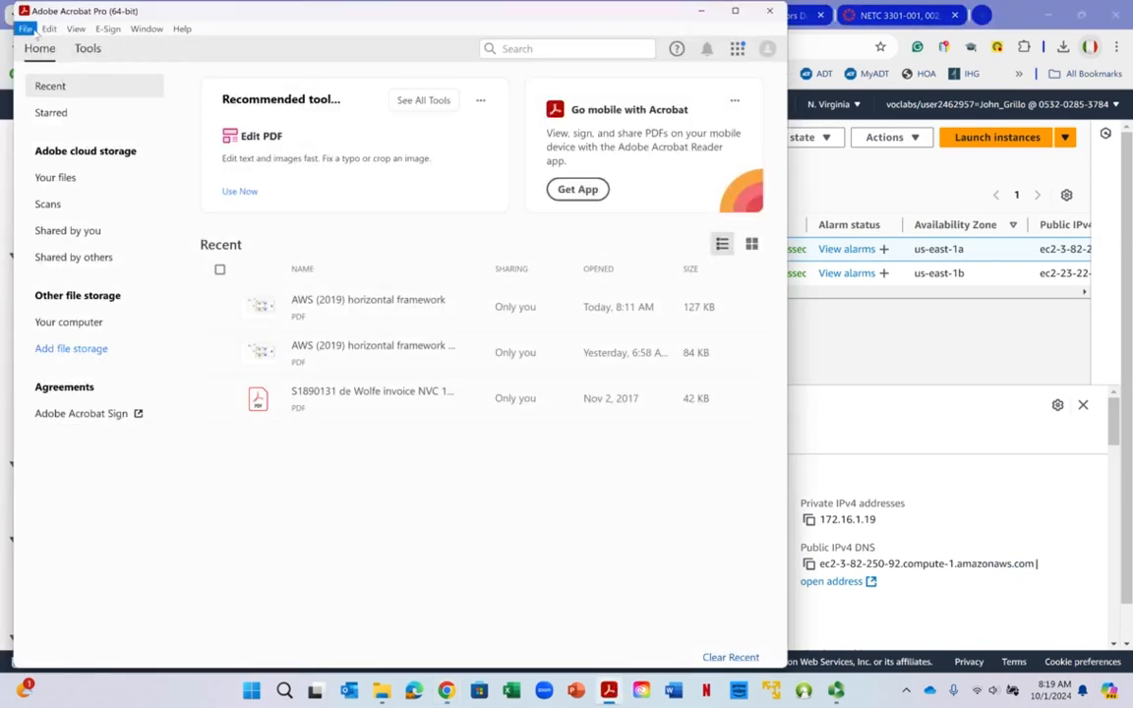
double_click(435, 317)
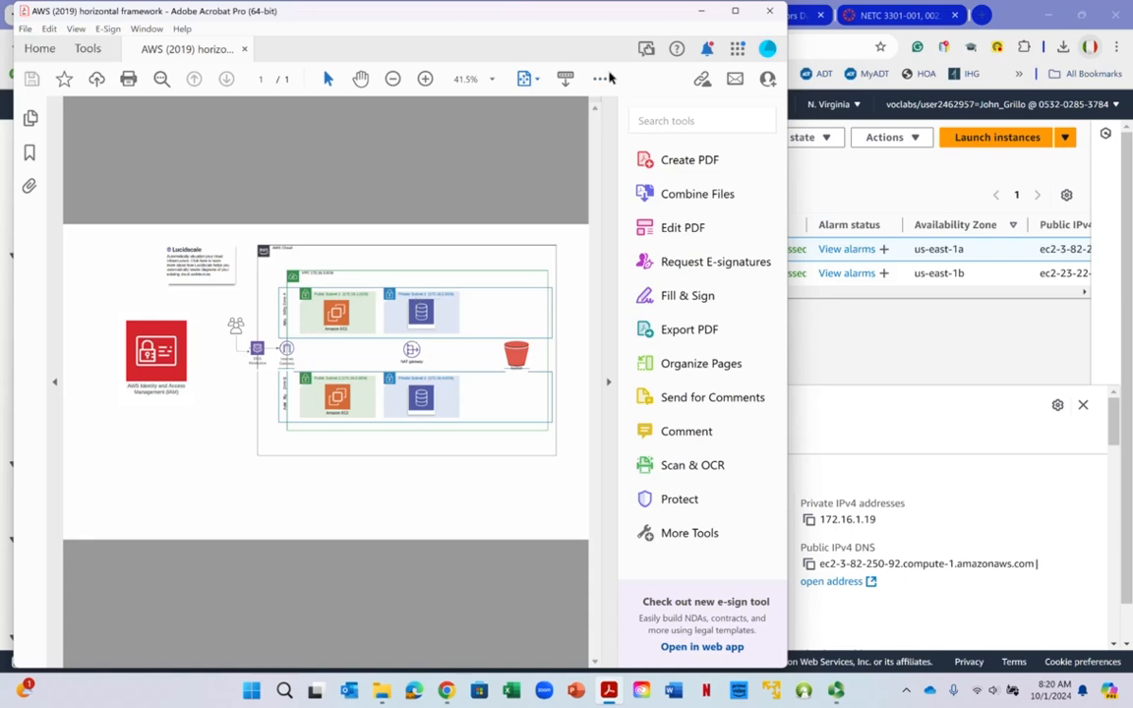
left_click(773, 11)
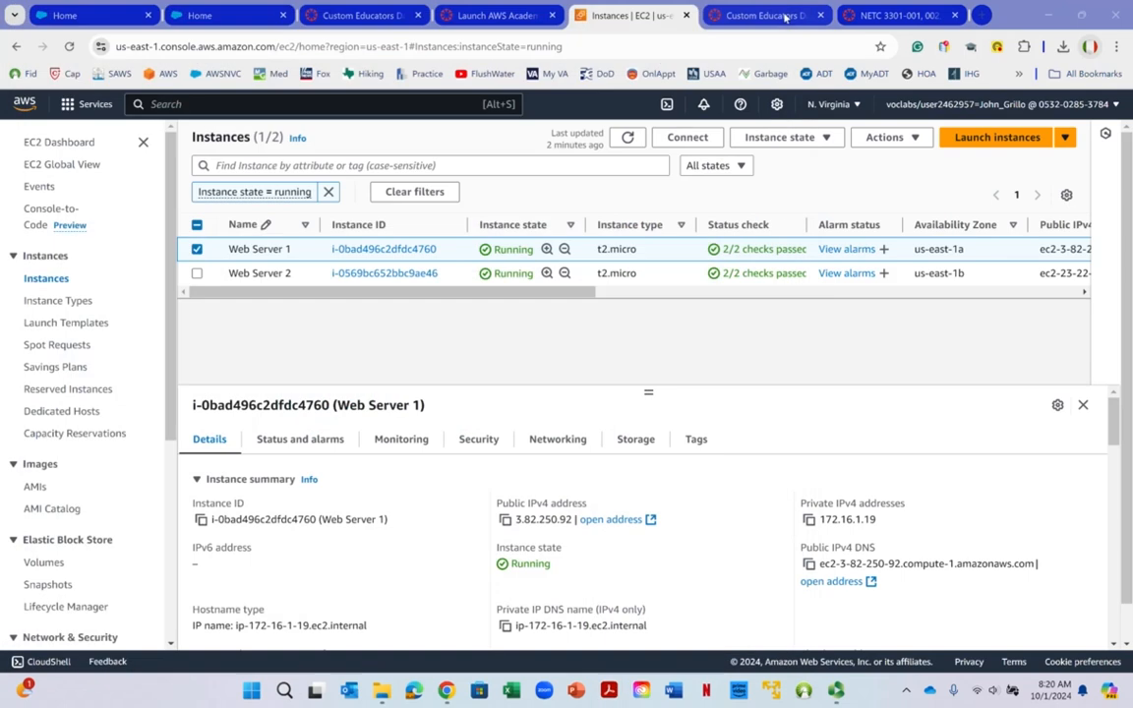
left_click(432, 368)
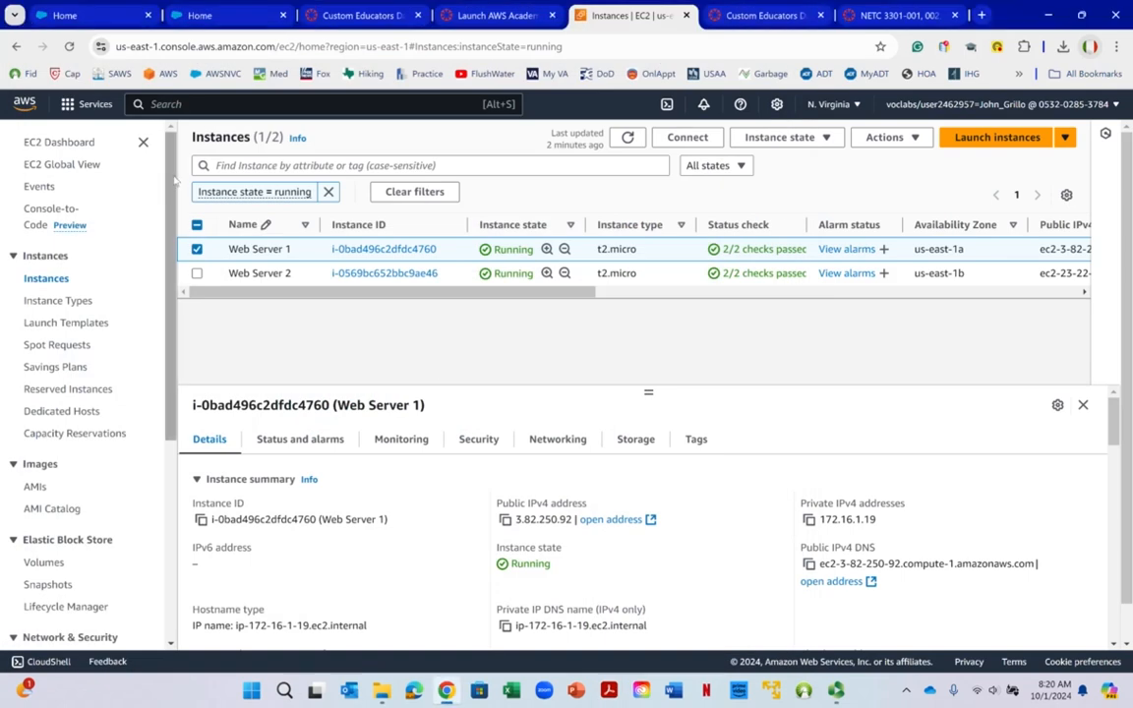
Look through the EC2 navigation, including the Network & Security section, for NAT gateway settings.
scroll(169, 232, "down", 1)
scroll(167, 197, "up", 1)
right_click(167, 156)
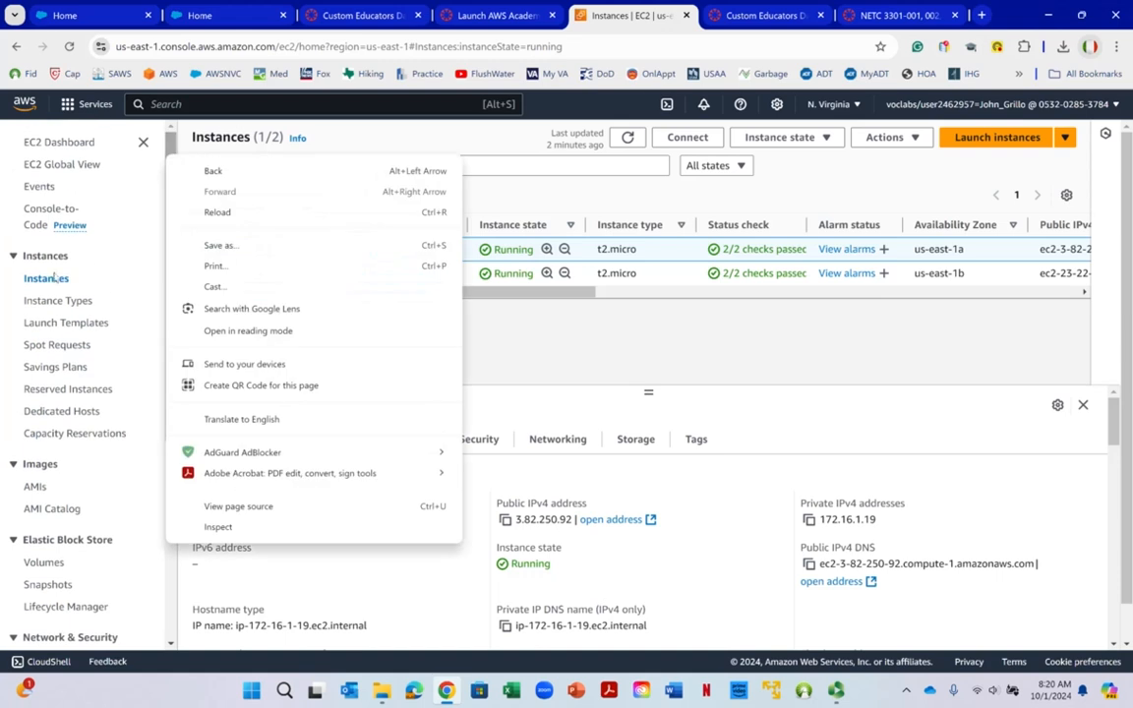
left_click(46, 278)
scroll(63, 285, "down", 3)
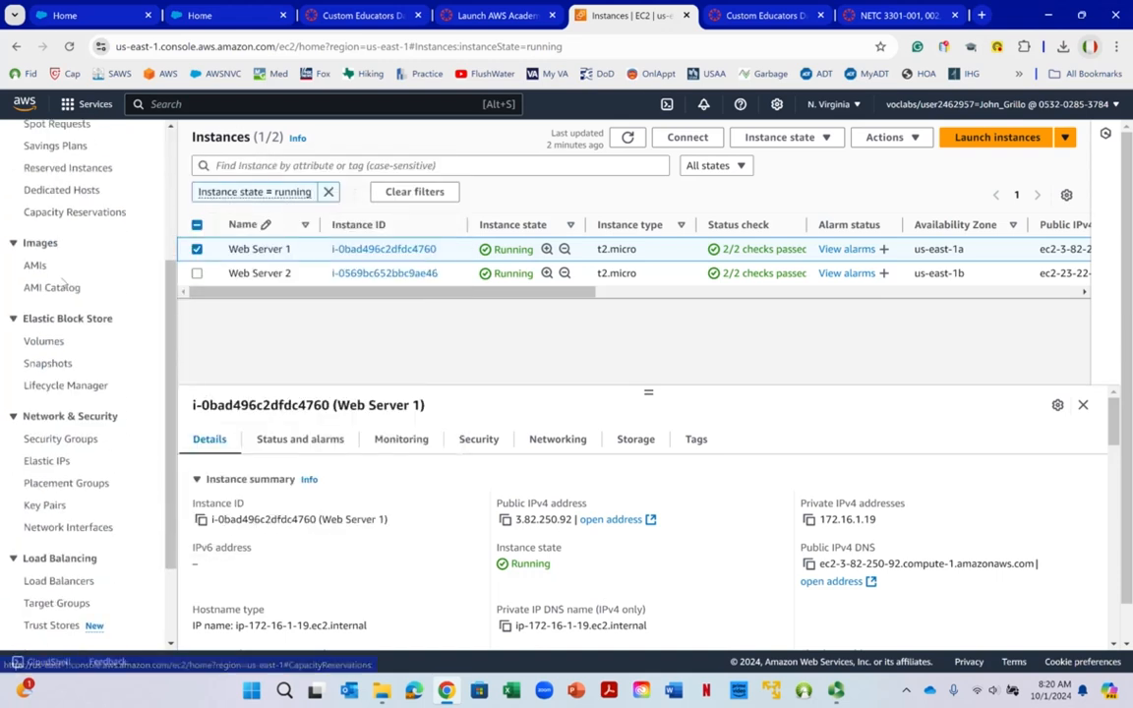
scroll(62, 285, "down", 1)
scroll(62, 284, "down", 1)
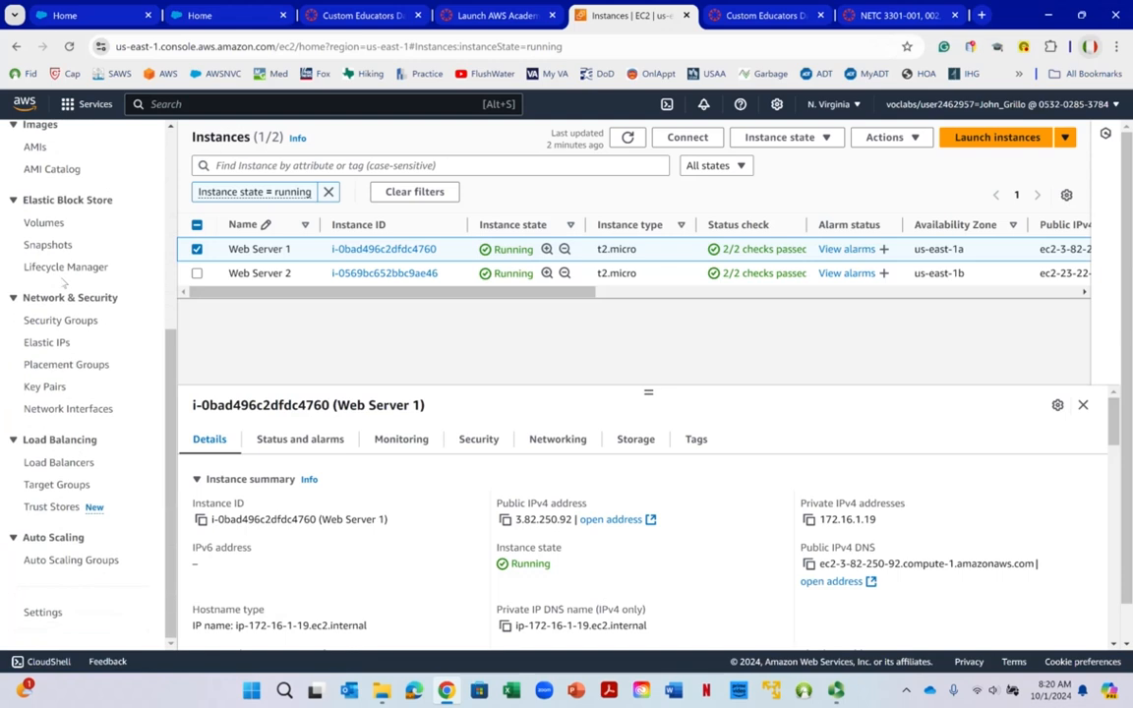
scroll(75, 300, "up", 3)
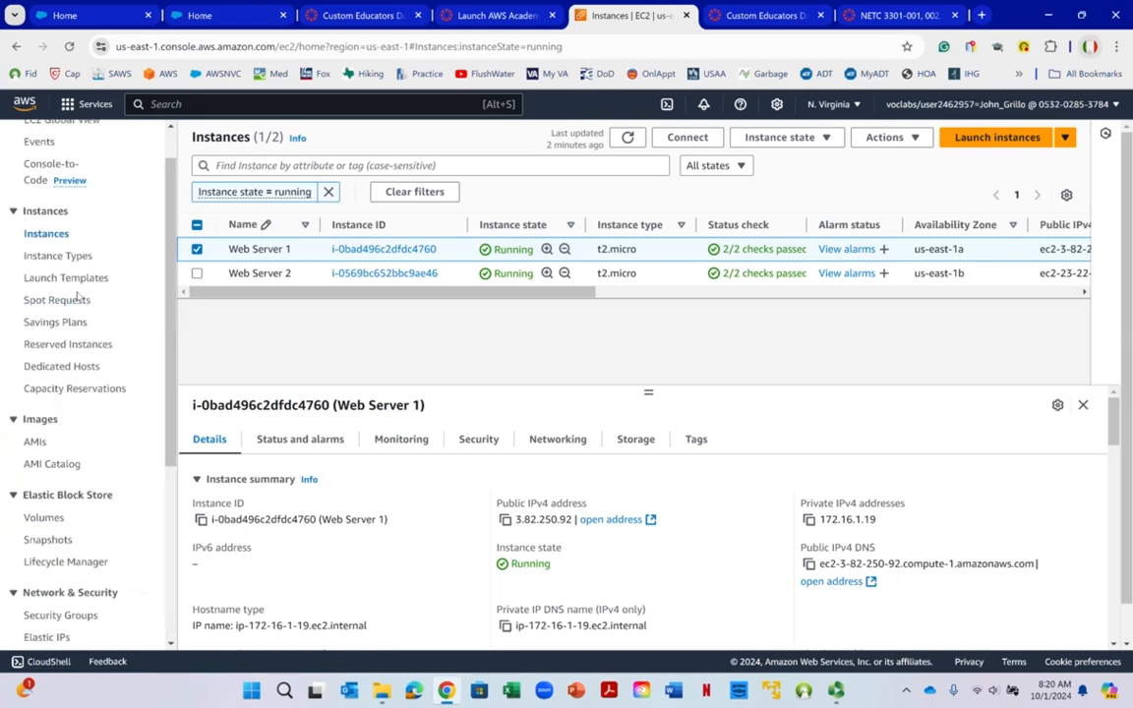
scroll(77, 298, "up", 1)
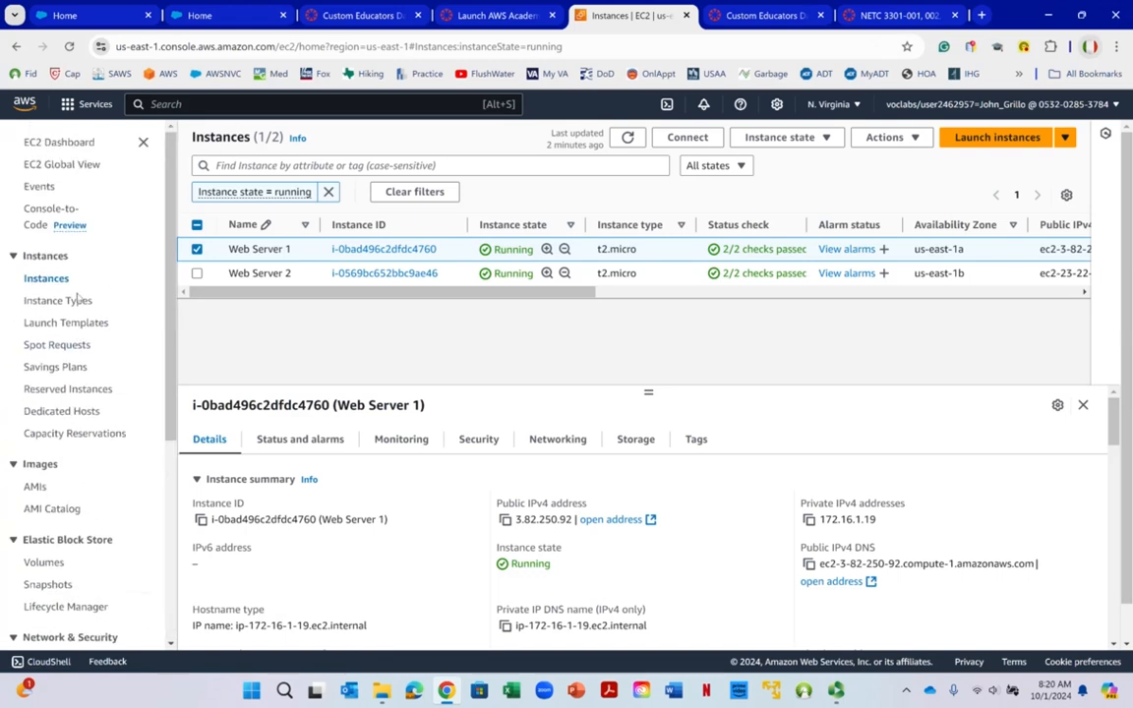
Search the console for vpc, open the VPC service and display its NAT gateways list.
left_click(244, 99)
type("vpc")
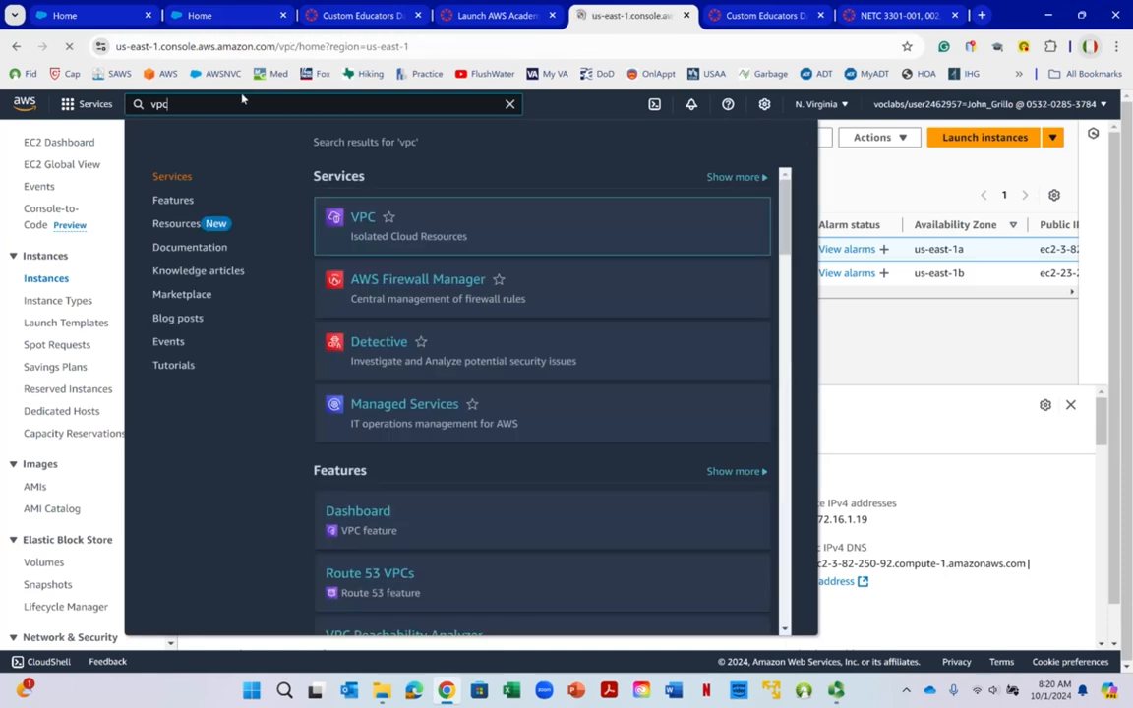
key("Return")
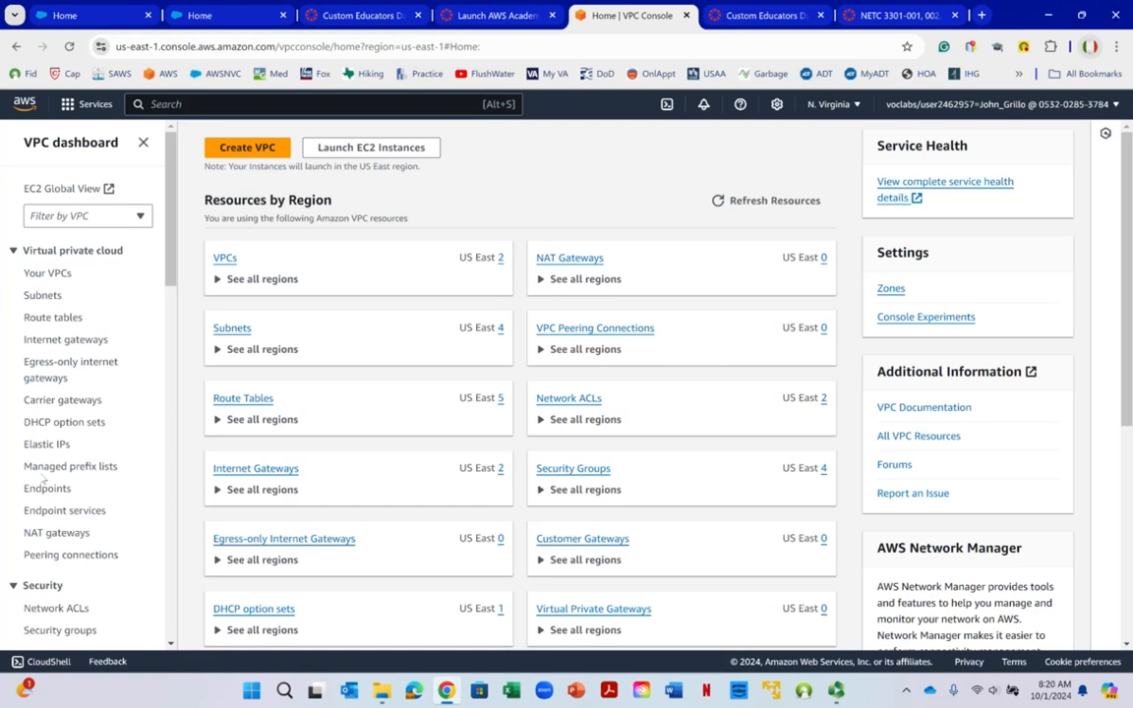
left_click(67, 536)
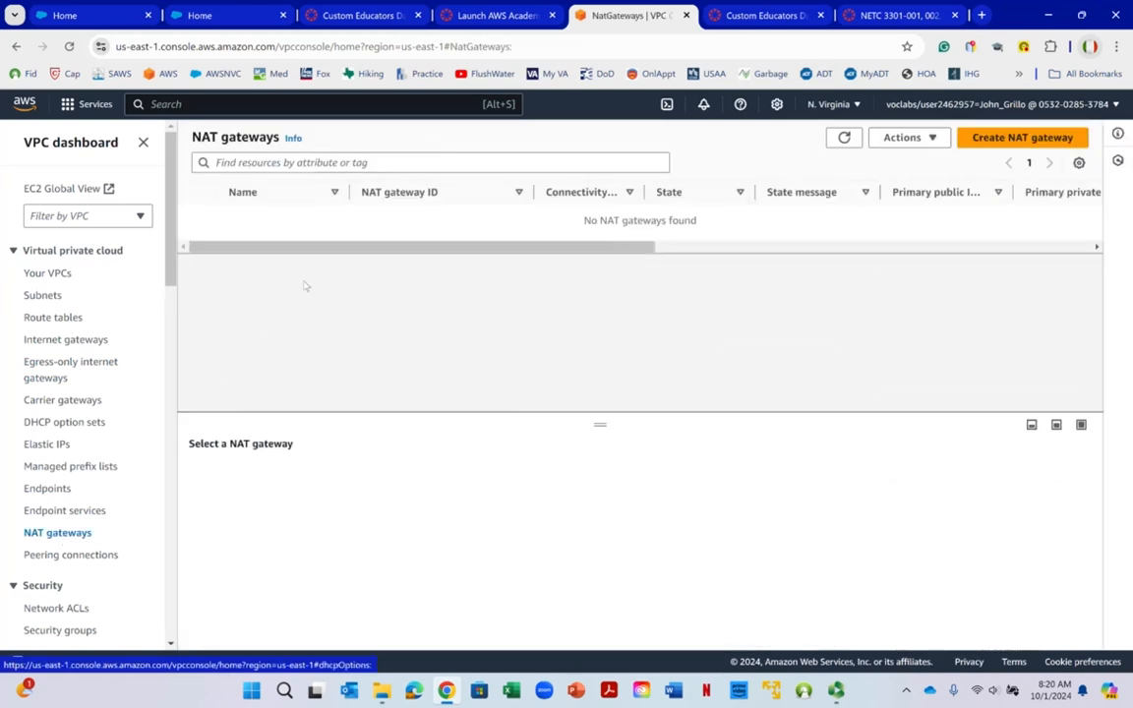
Start creating a NAT gateway and name it lab-nat-gateway.
left_click(1044, 139)
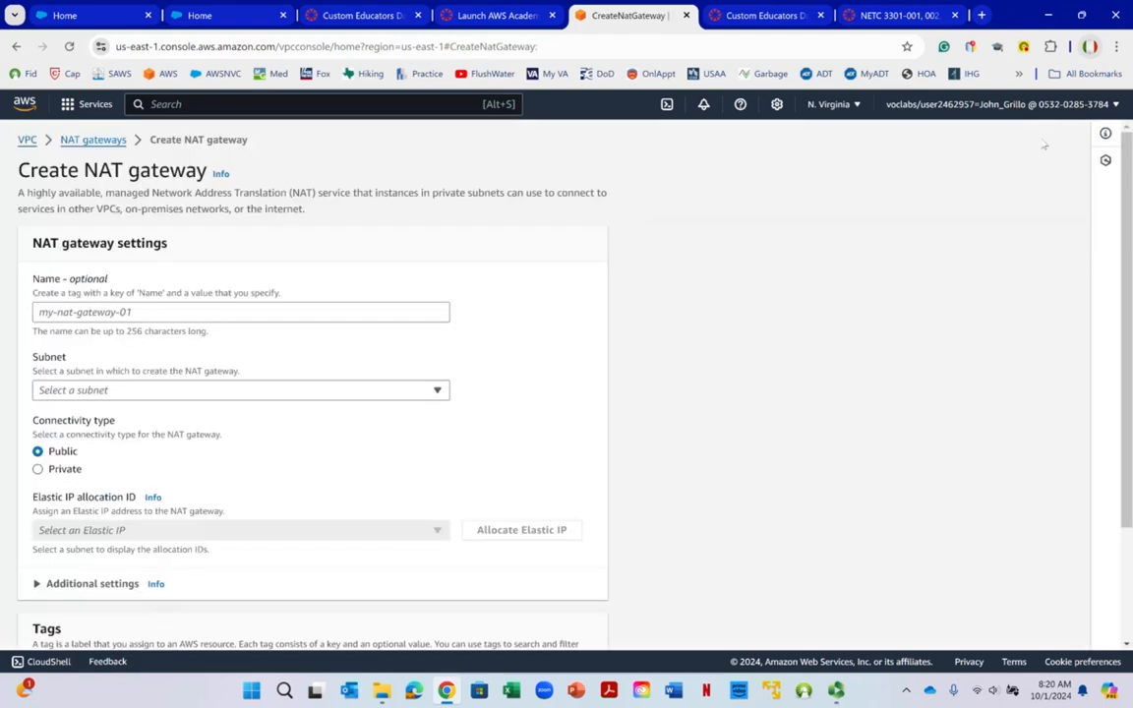
left_click(79, 313)
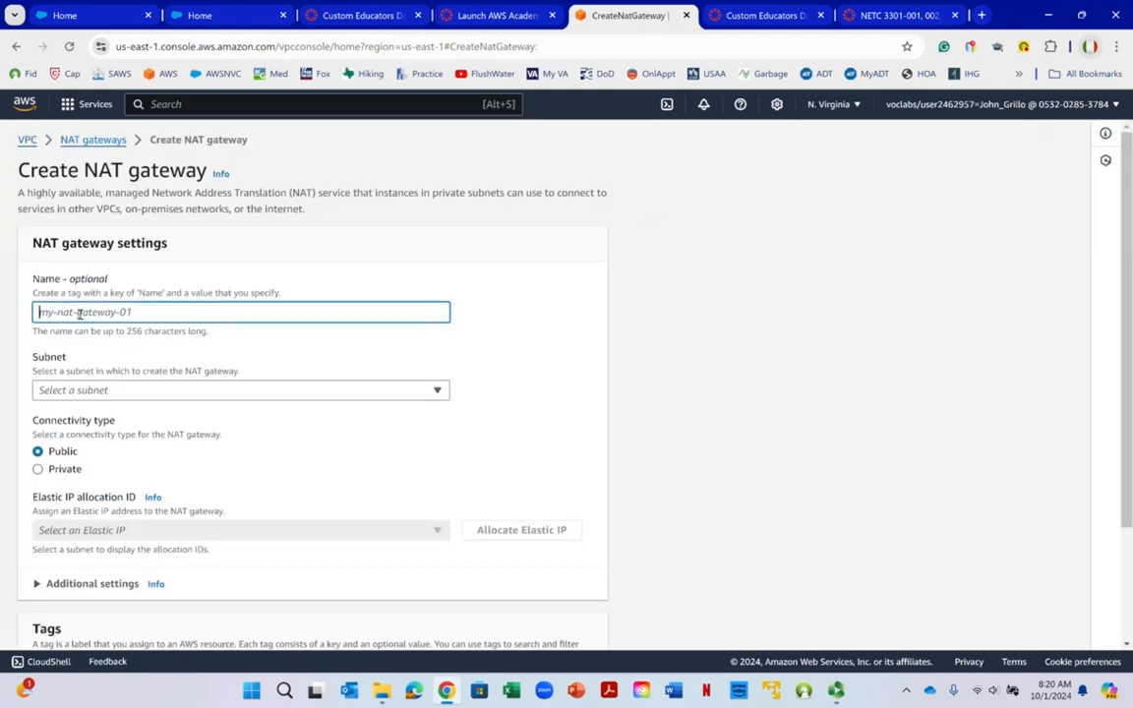
type("lab-nat-gateway")
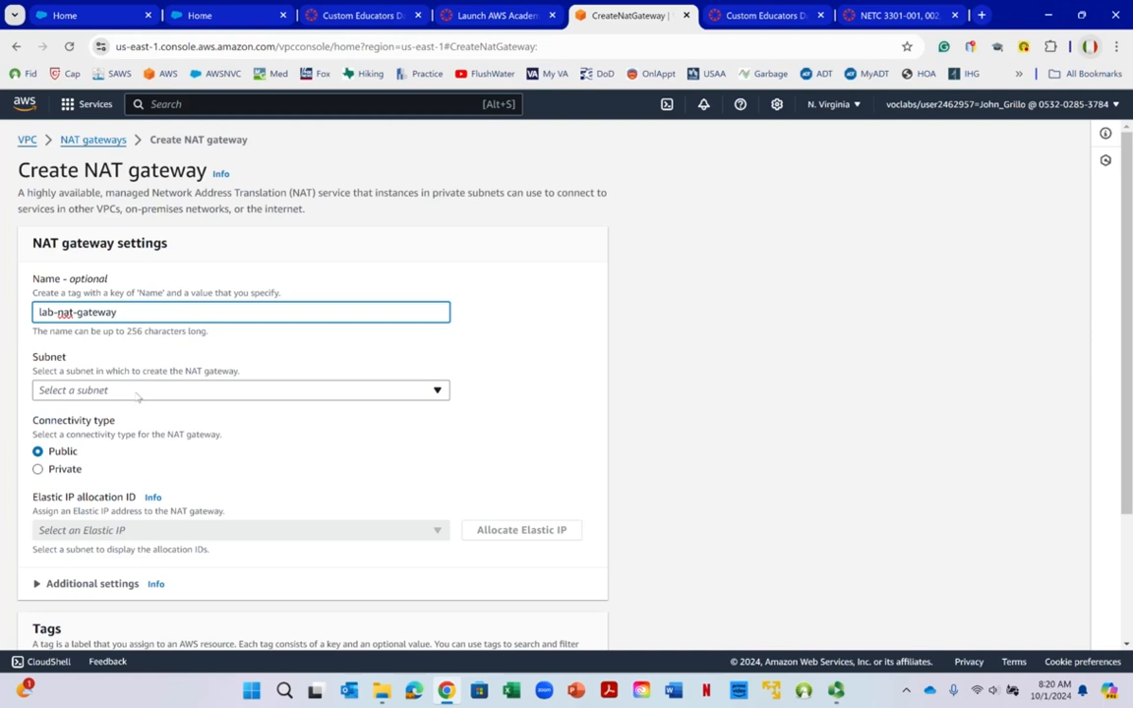
Place the NAT gateway in the lab-vpc-subnet-public1-us-east-1a subnet.
left_click(138, 394)
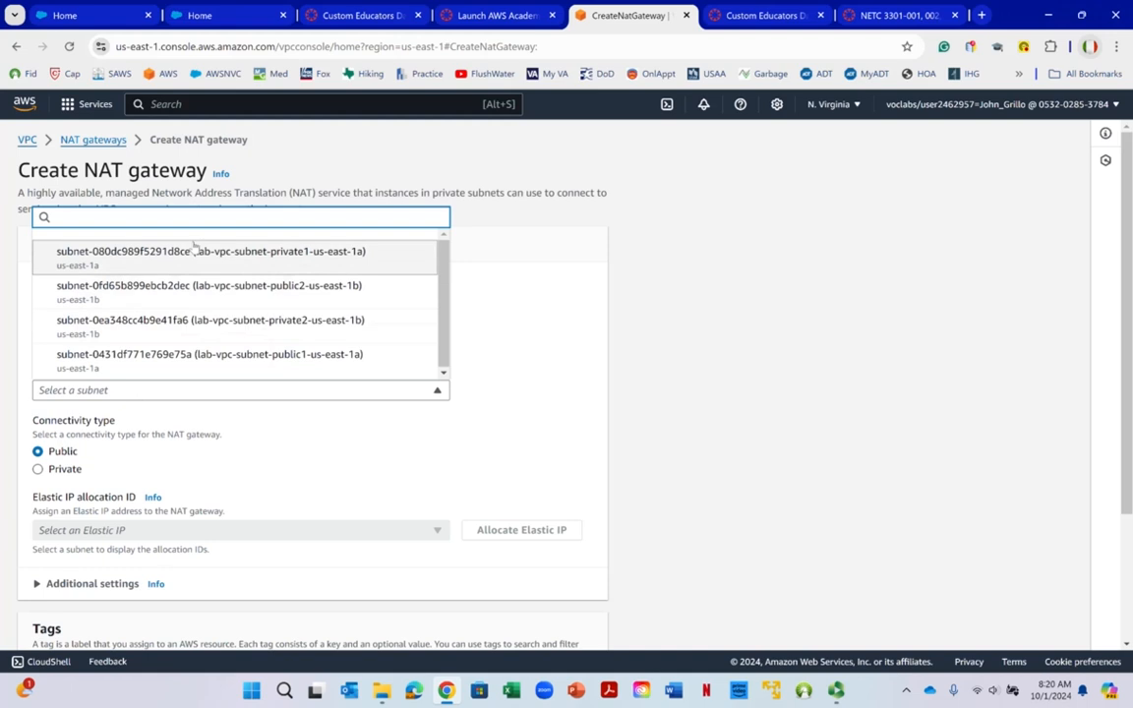
left_click(304, 360)
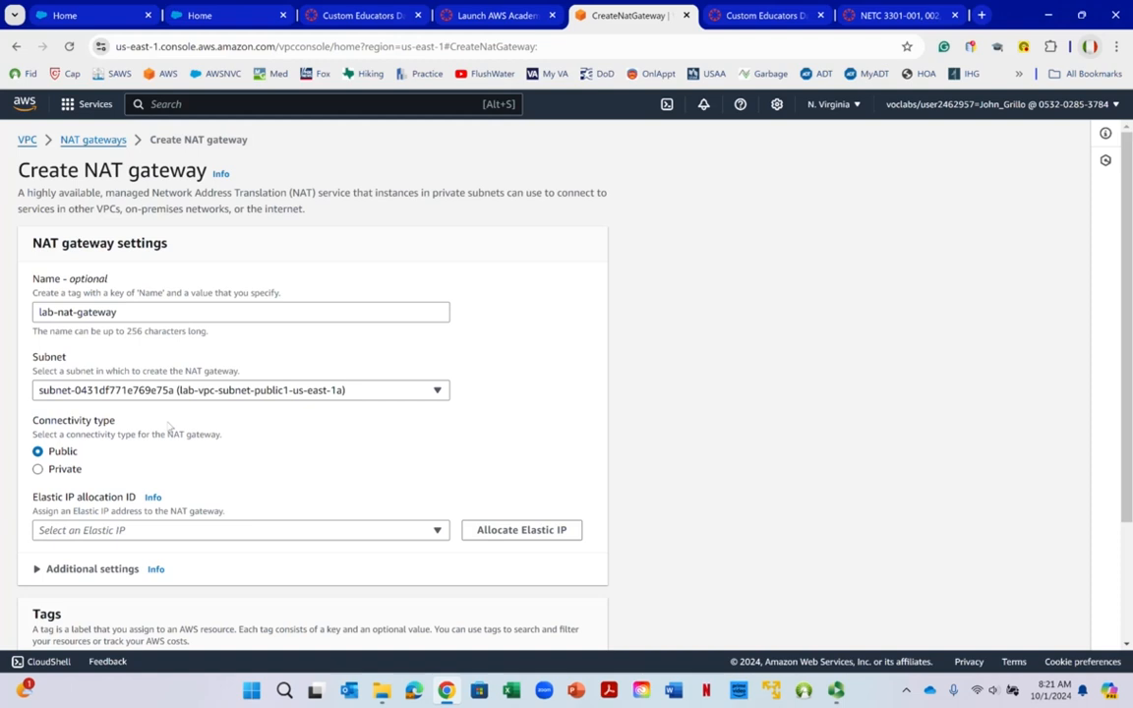
scroll(154, 385, "down", 2)
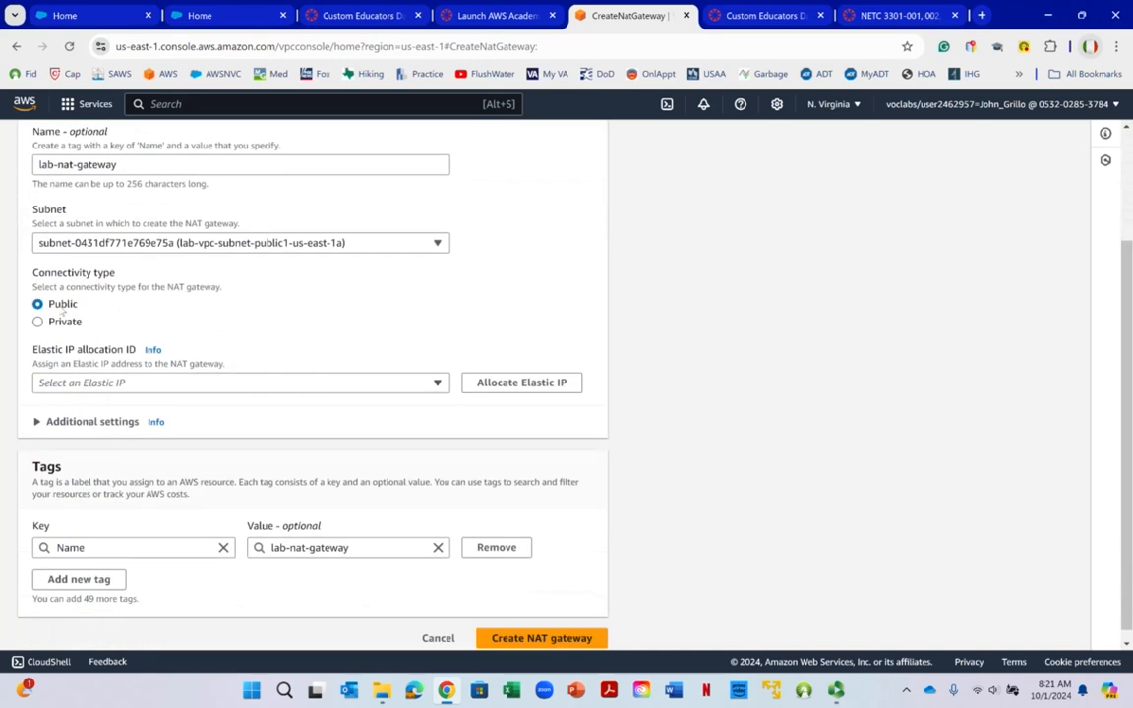
Allocate an Elastic IP for the public NAT gateway and create the gateway.
right_click(103, 387)
left_click(434, 336)
left_click(498, 385)
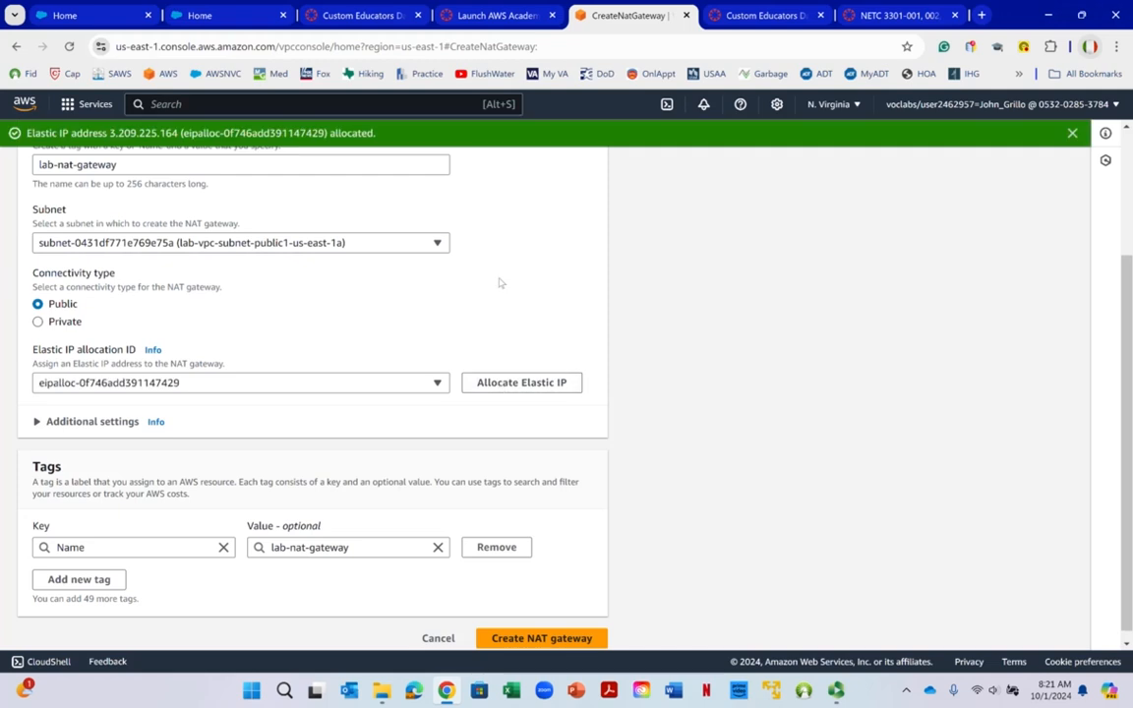
scroll(225, 317, "down", 1)
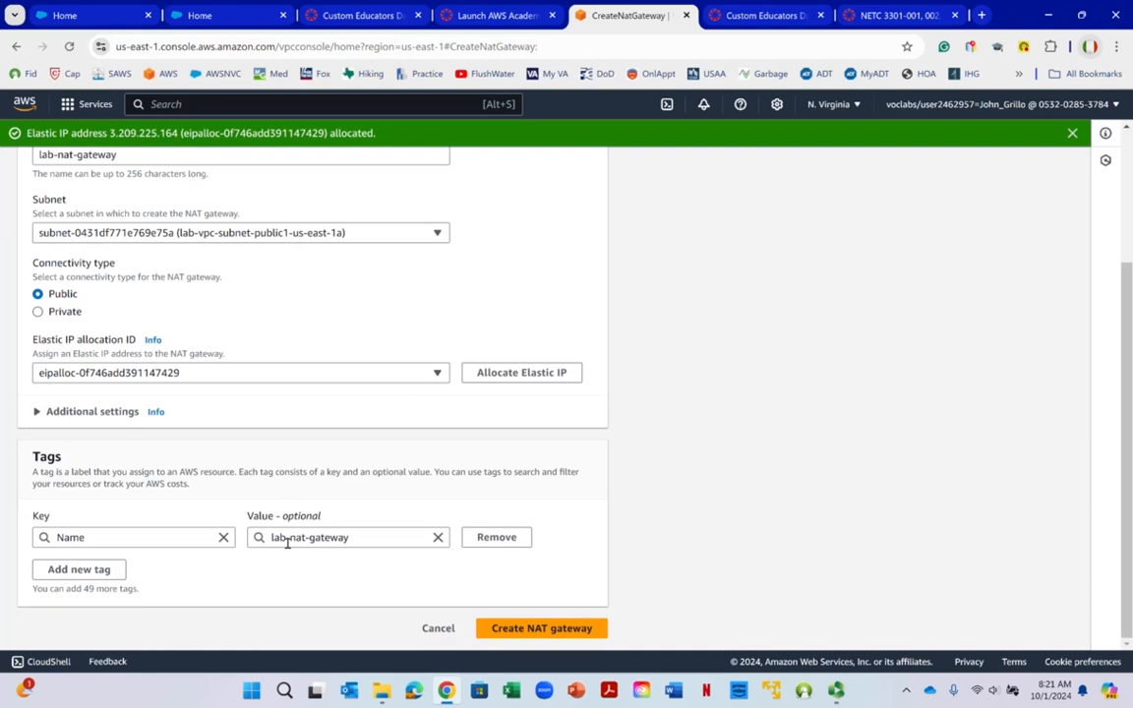
left_click(559, 629)
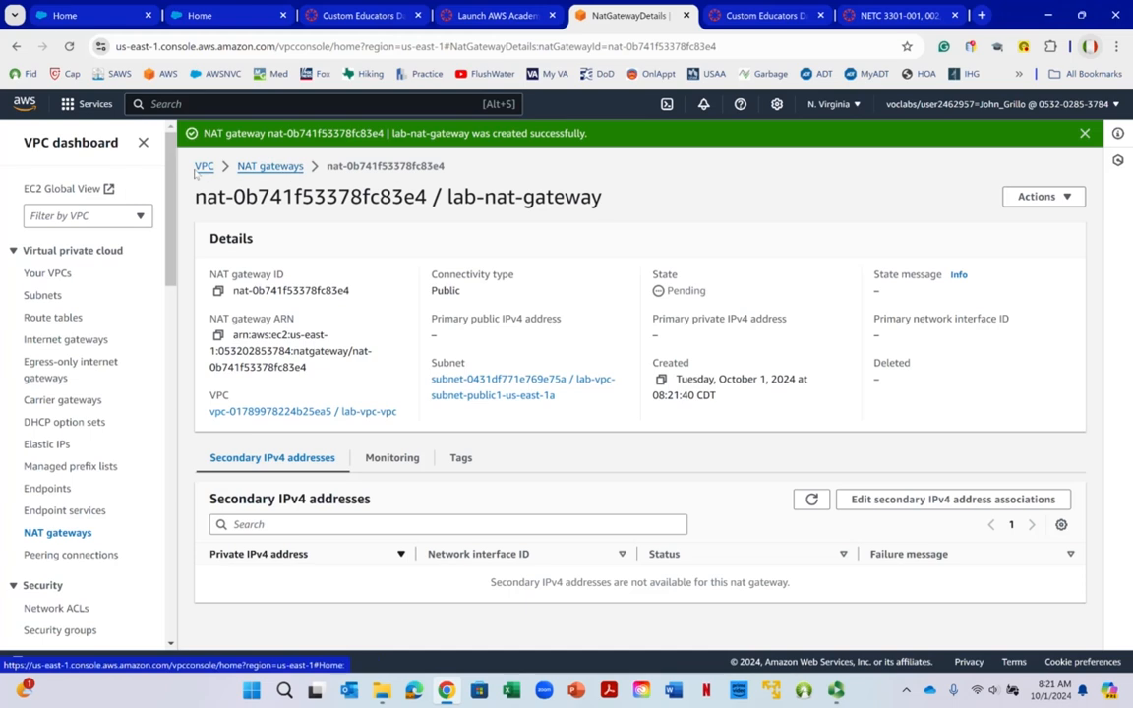
Return to the NAT gateways list and check the state, IP addresses and details of lab-nat-gateway.
left_click(281, 169)
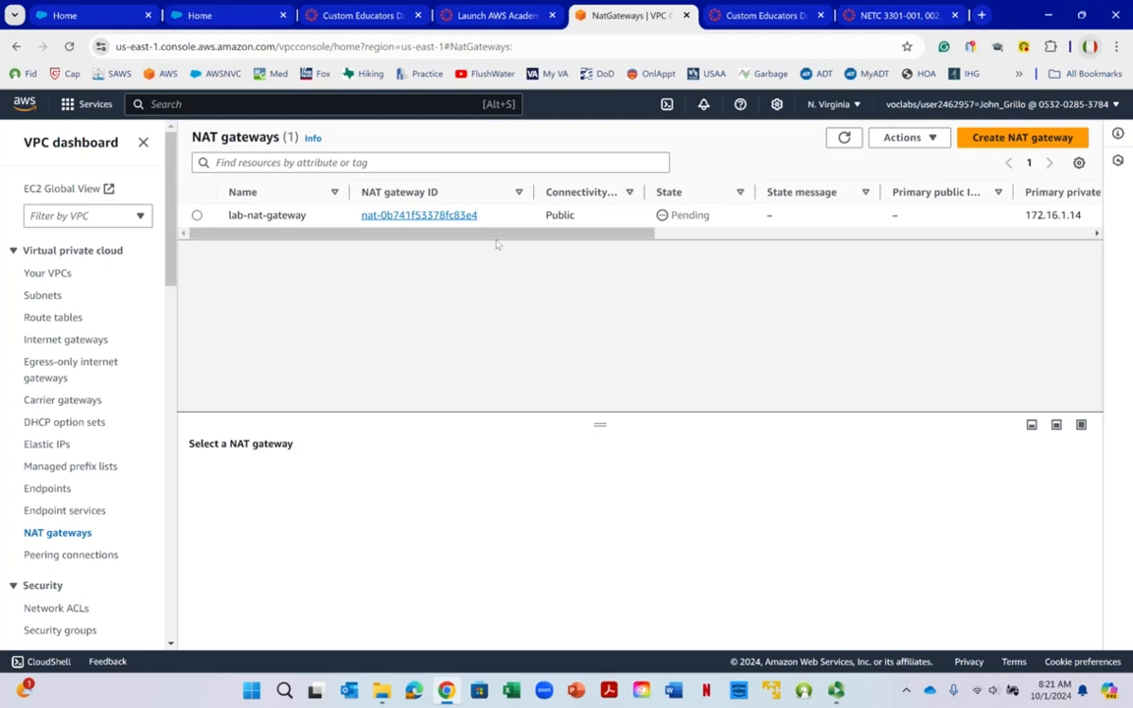
scroll(847, 249, "right", 3)
scroll(912, 251, "left", 8)
scroll(602, 278, "right", 3)
scroll(266, 304, "left", 3)
right_click(266, 302)
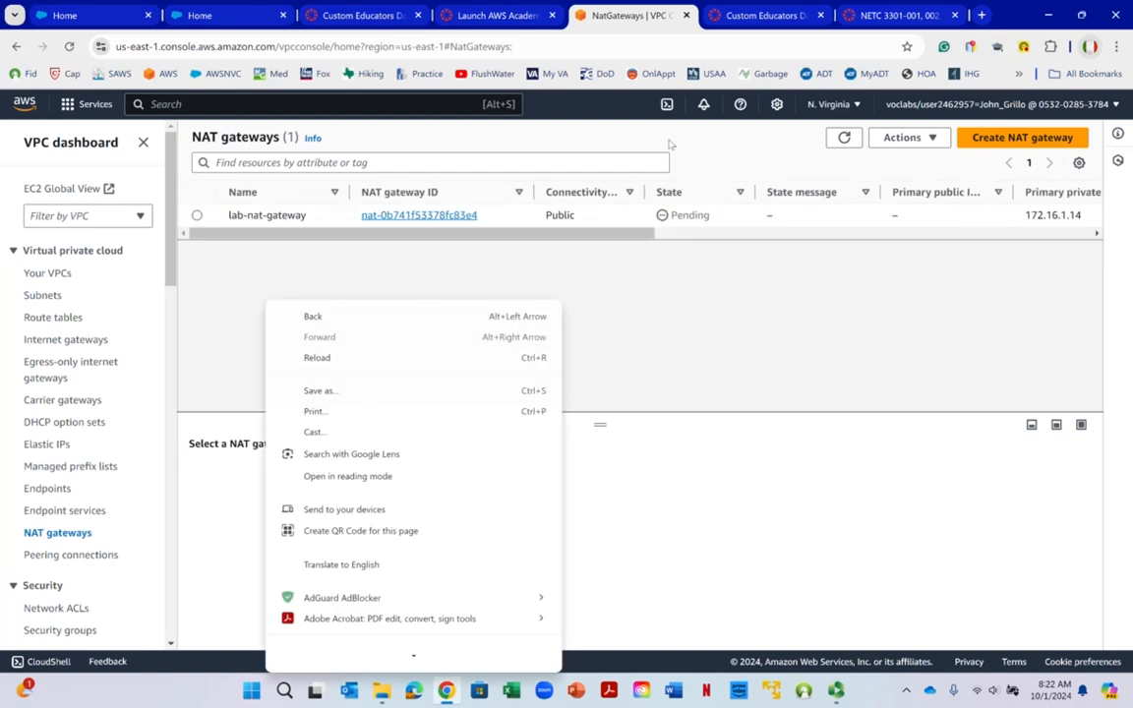
scroll(629, 152, "right", 3)
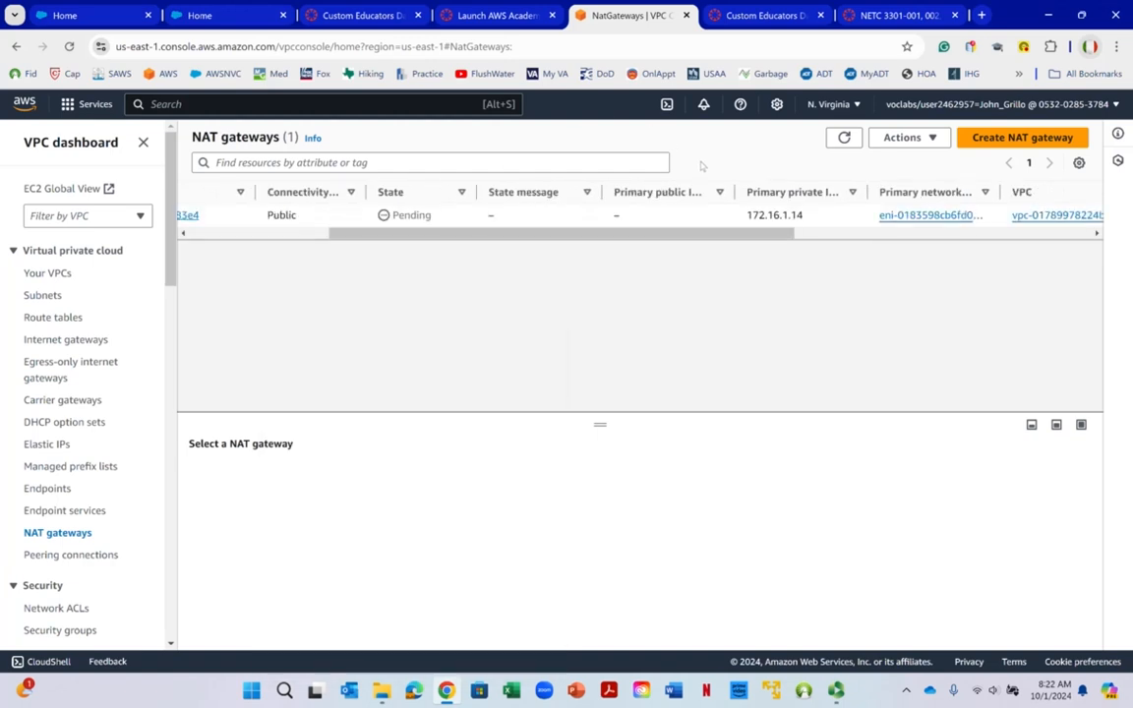
left_click(646, 216)
scroll(639, 245, "left", 3)
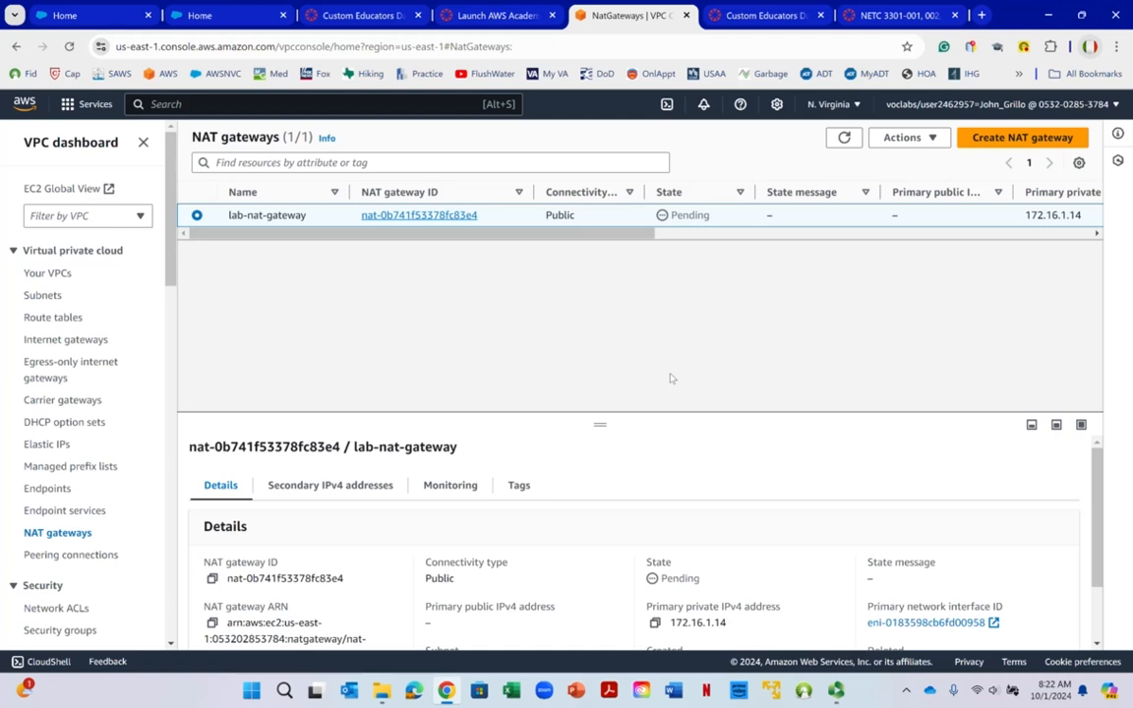
left_click(837, 692)
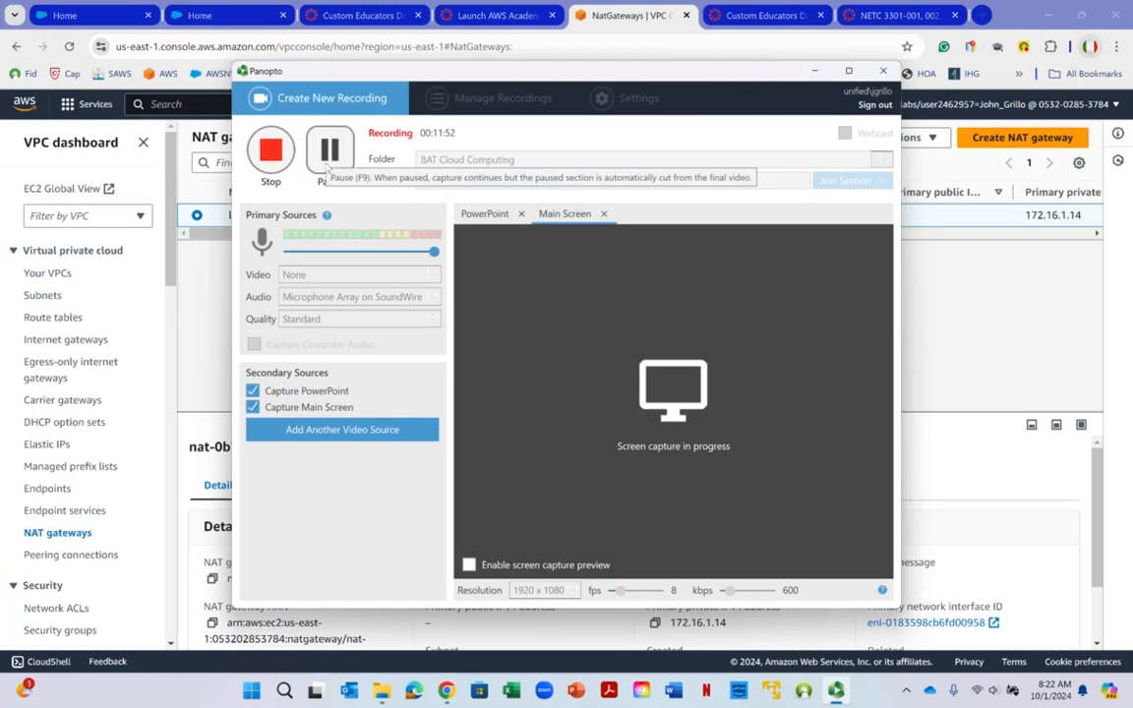
left_click(329, 155)
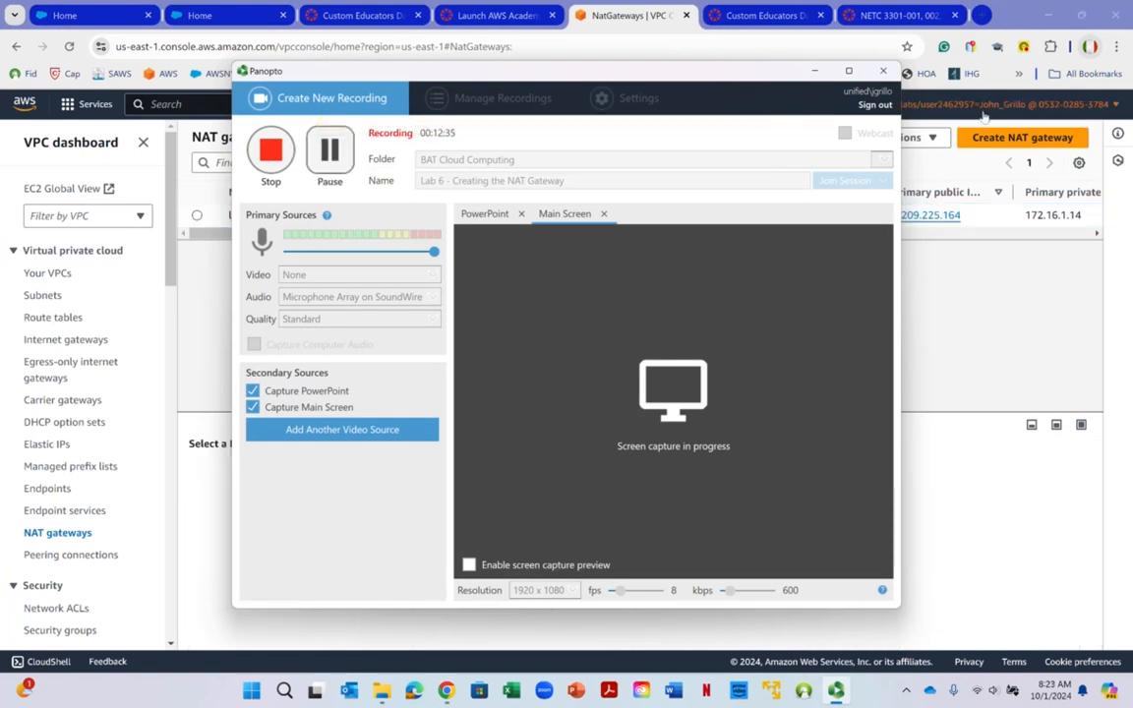
left_click(815, 73)
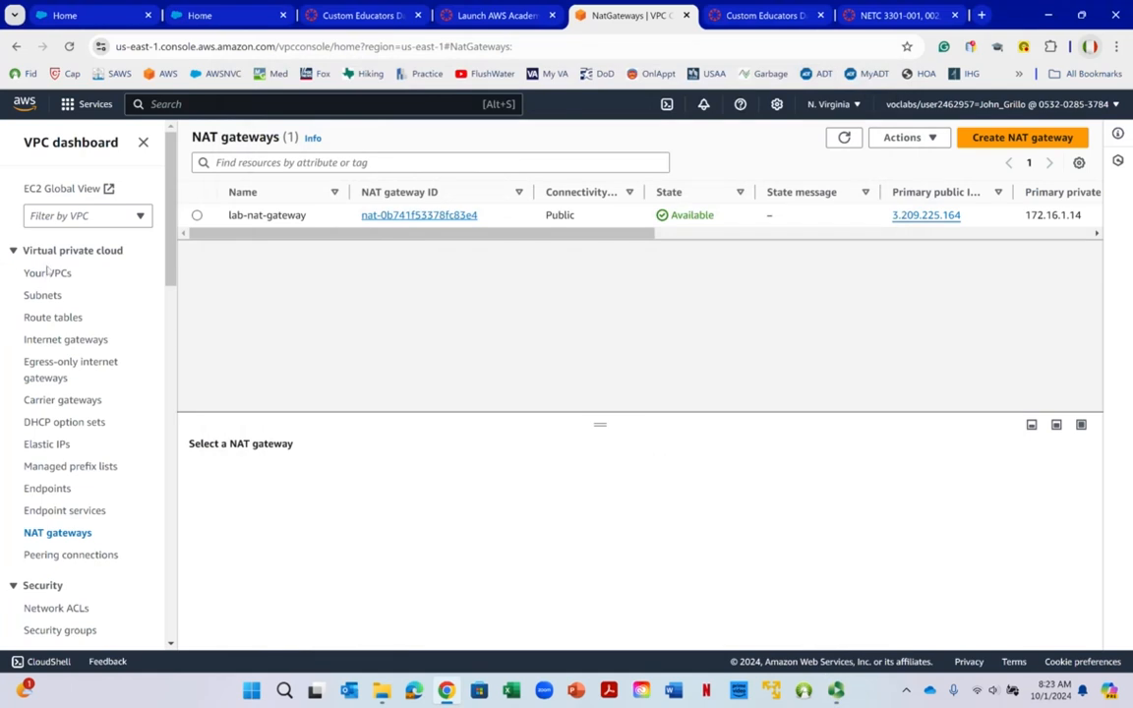
From the route tables, open the subnet associated with lab-vpc-rtb-private1-us-east-1a and check its IPv4 CIDR.
left_click(47, 319)
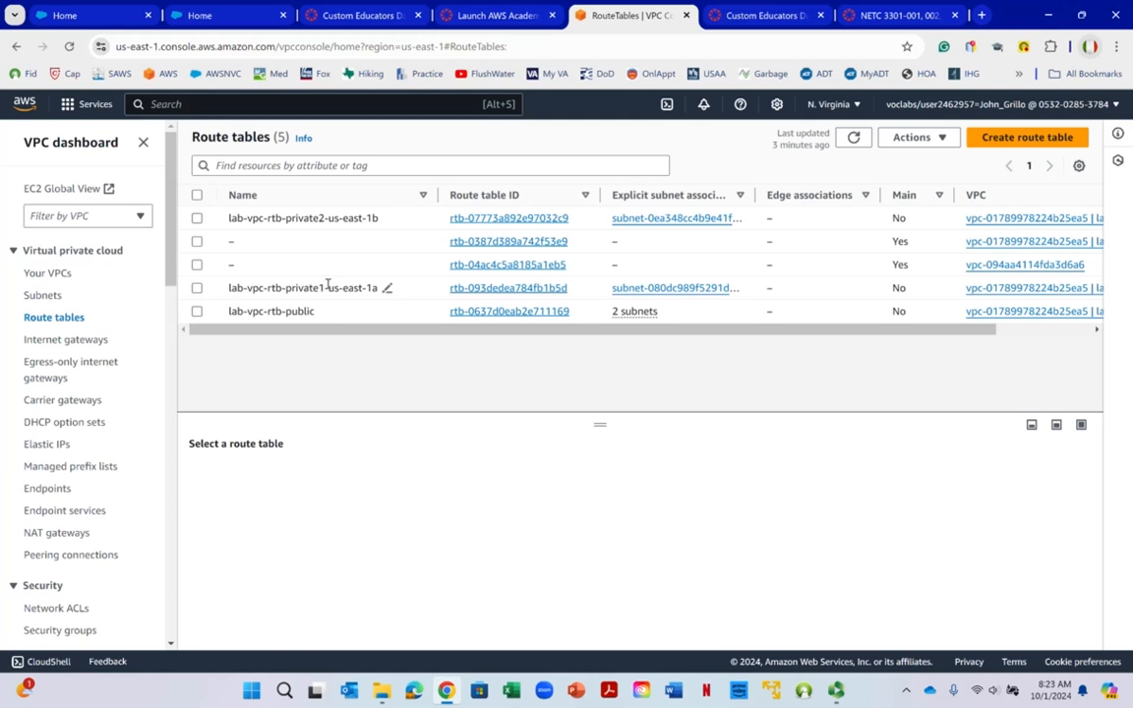
left_click(676, 289)
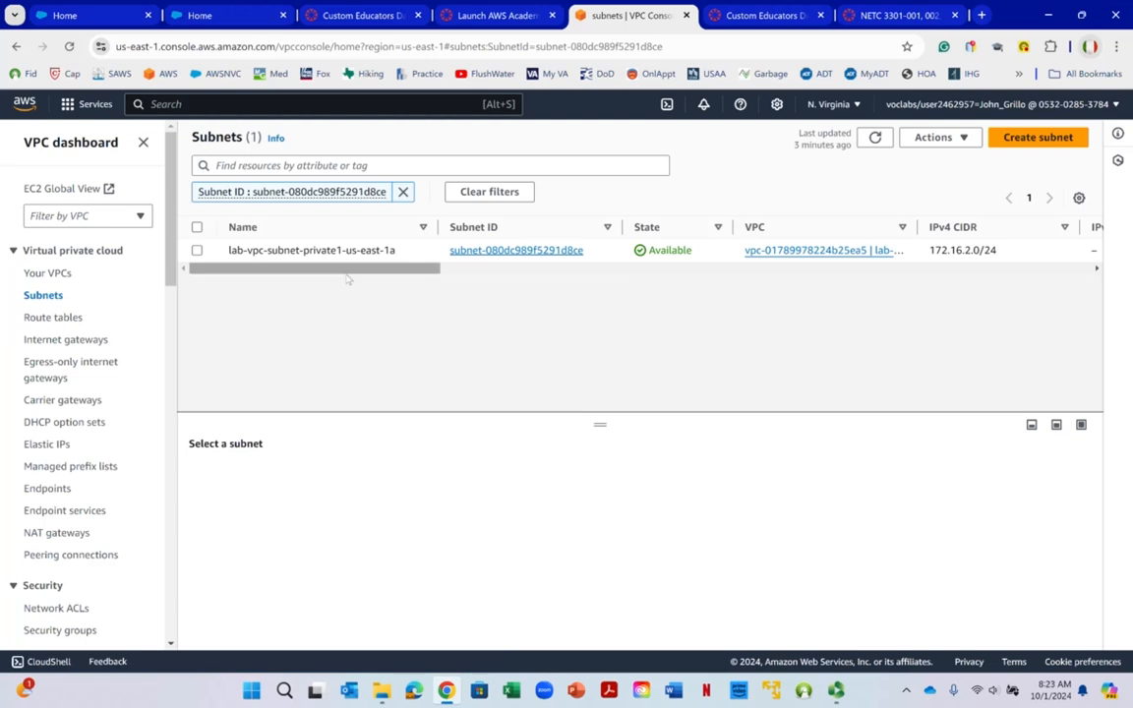
left_click(531, 251)
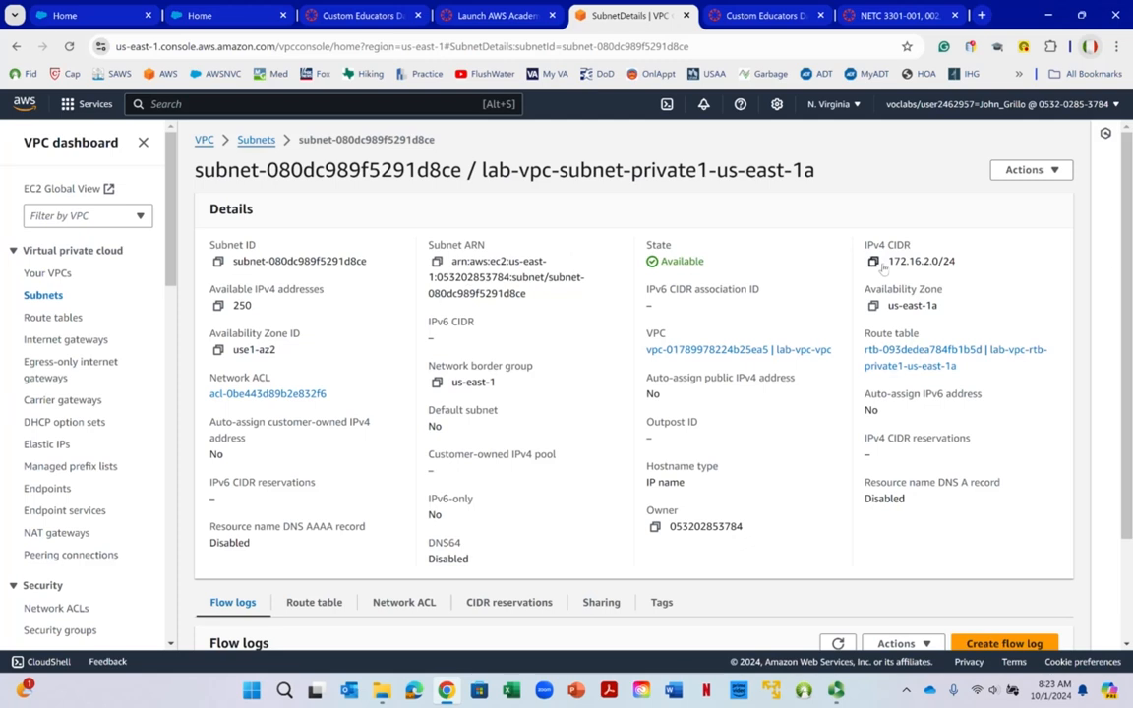
left_click_drag(888, 260, 976, 266)
right_click(977, 265)
left_click(910, 261)
left_click_drag(893, 260, 956, 262)
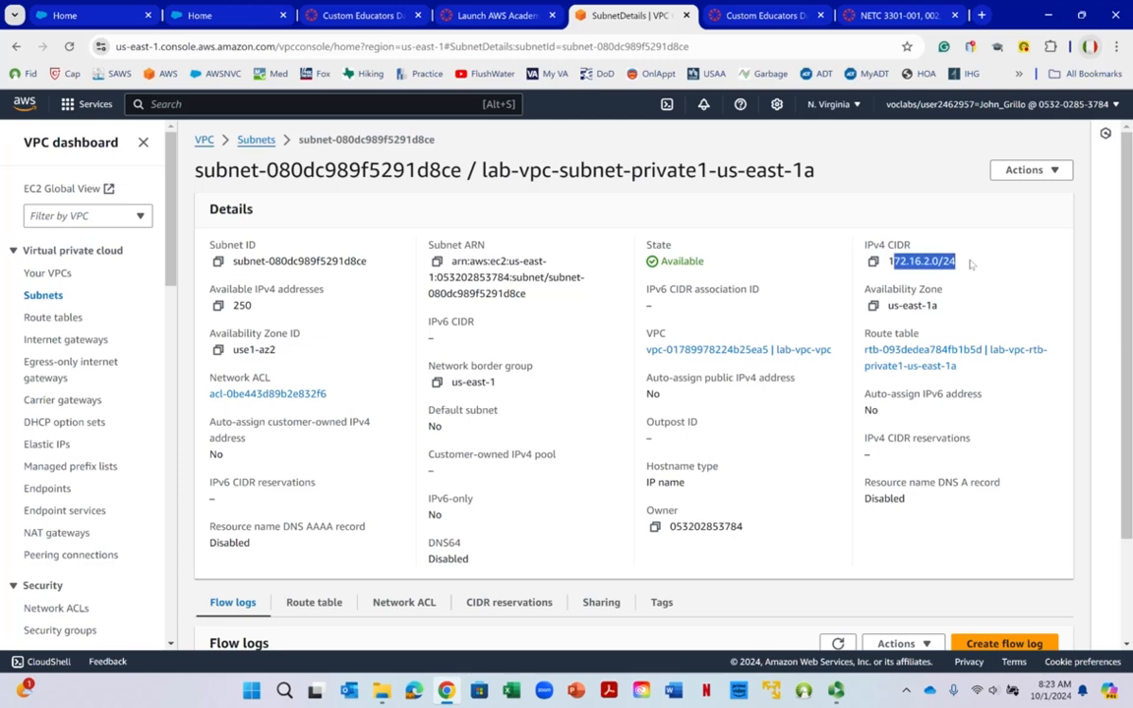
Switch to Adobe Acrobat, open the AWS (2019) horizontal framework PDF, check Private Subnet 1 in the diagram, and return to the VPC console.
left_click(609, 689)
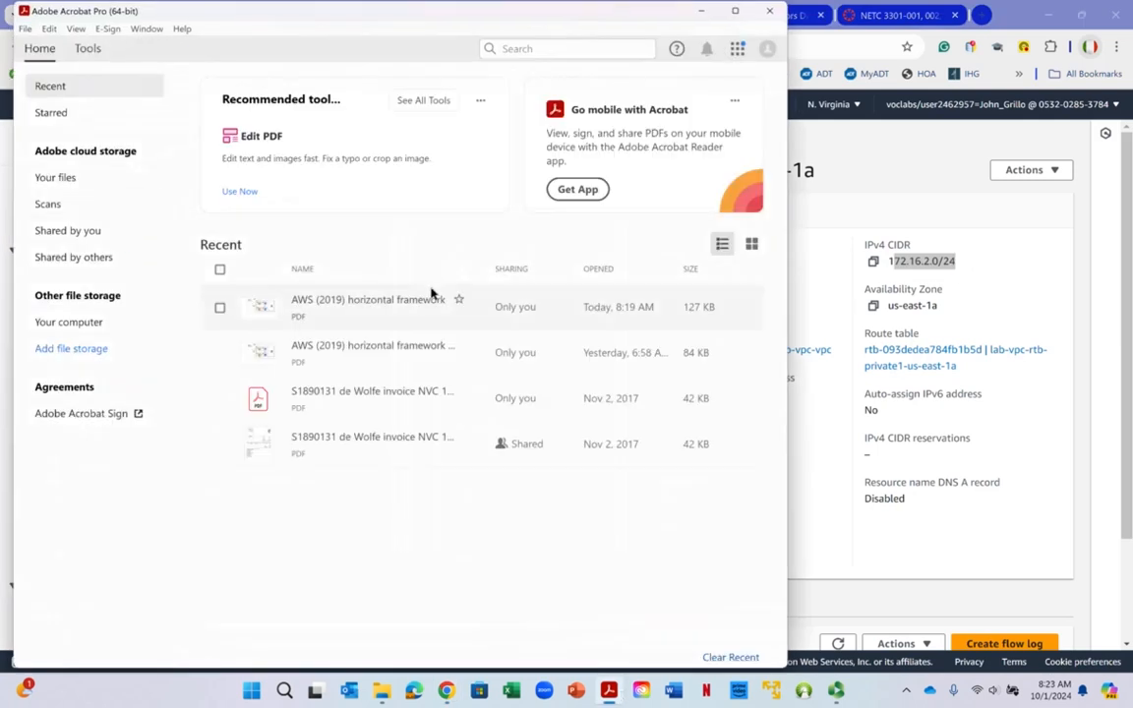
left_click(418, 301)
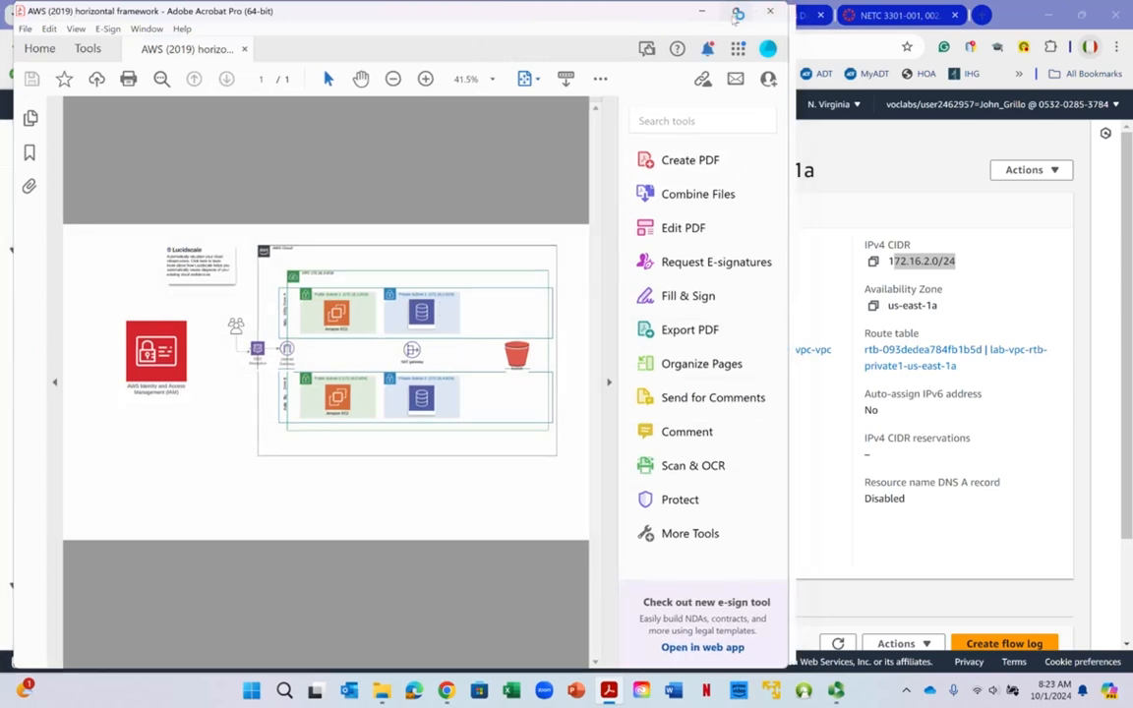
double_click(663, 14)
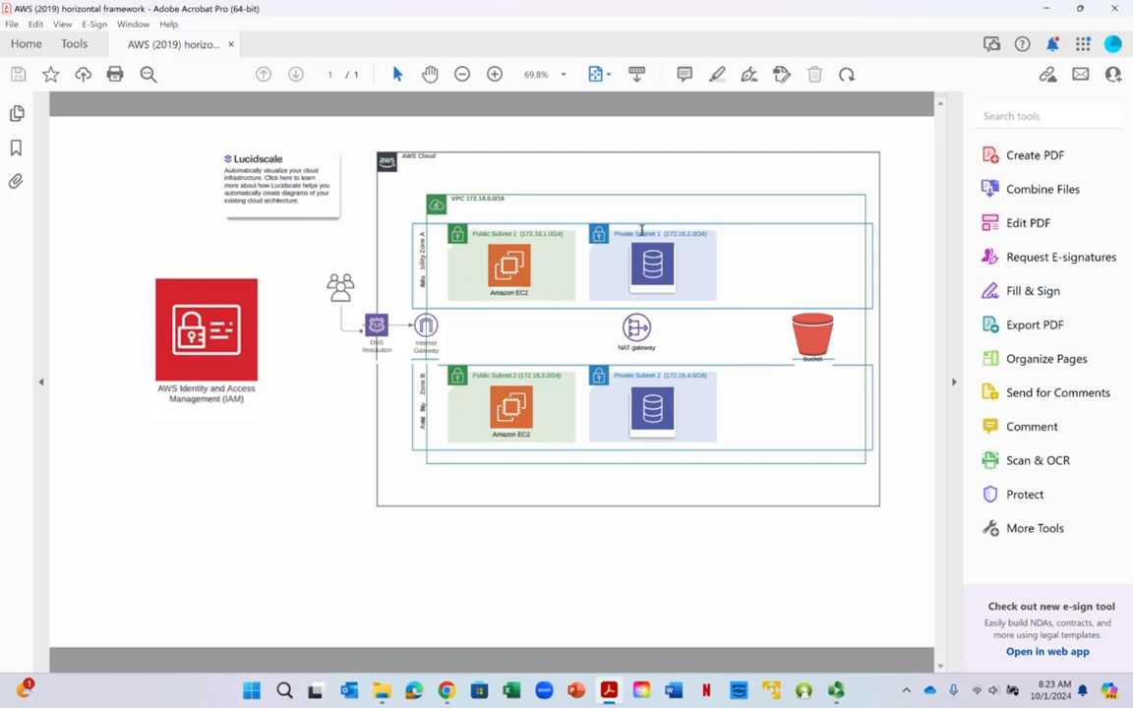
left_click_drag(613, 234, 653, 234)
right_click(651, 236)
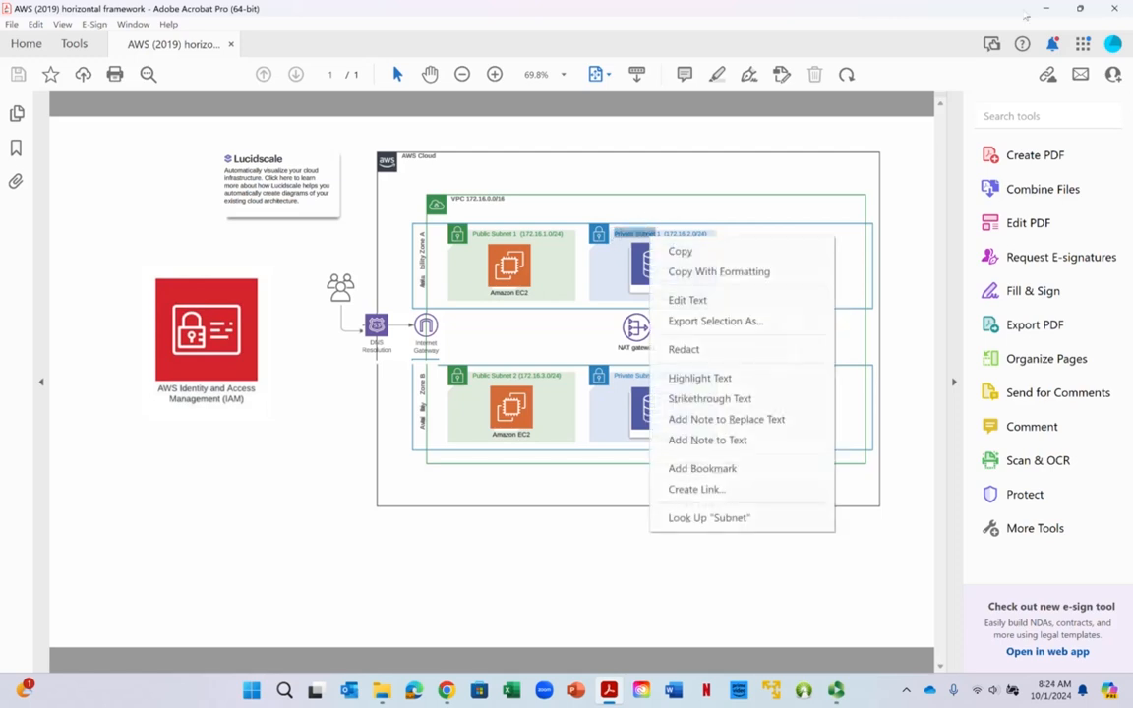
left_click(1046, 16)
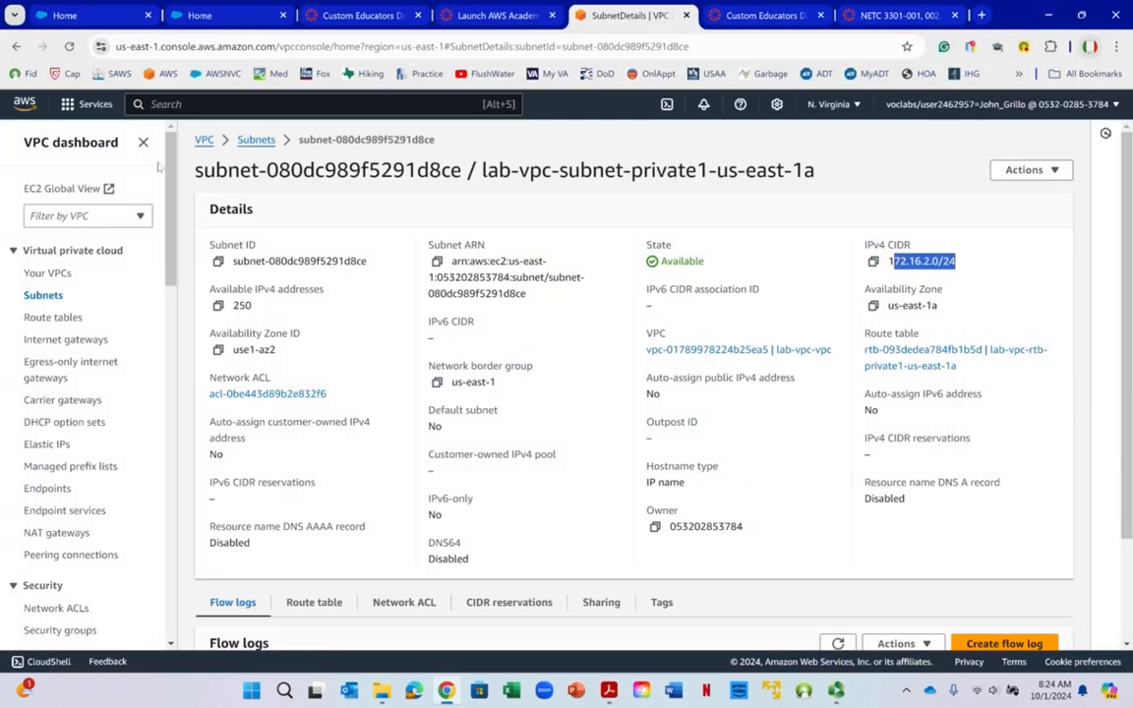
Open the routes of the lab-vpc-rtb-private1-us-east-1a route table for editing.
left_click(57, 318)
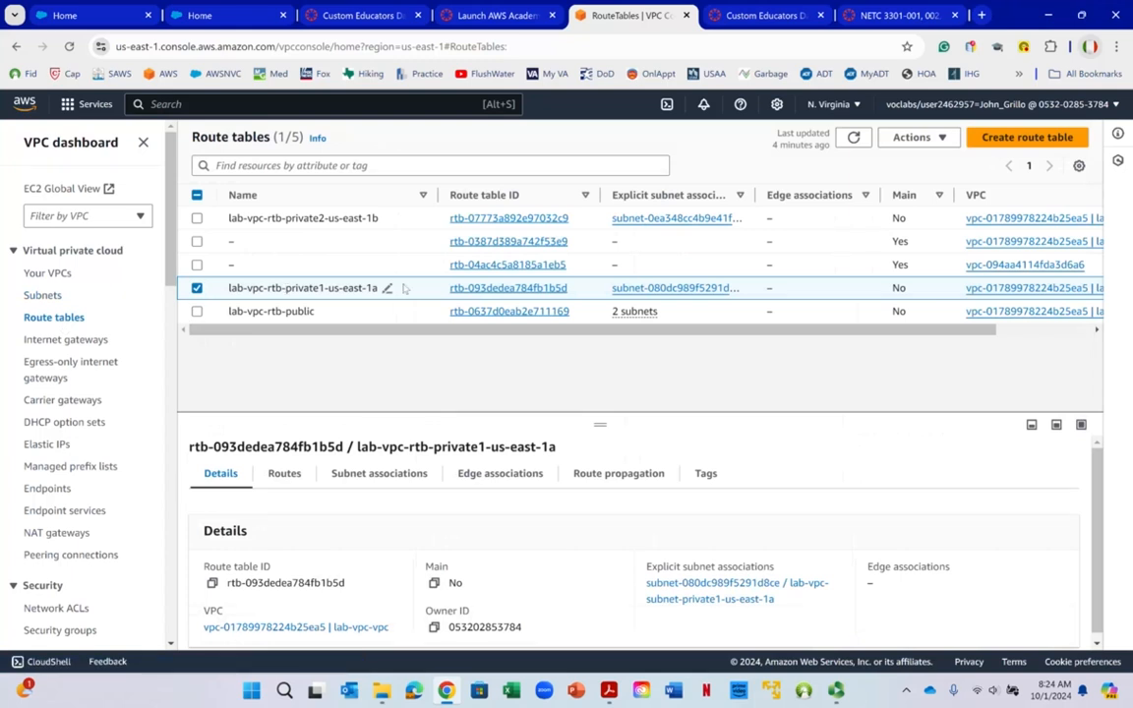
scroll(302, 430, "down", 1)
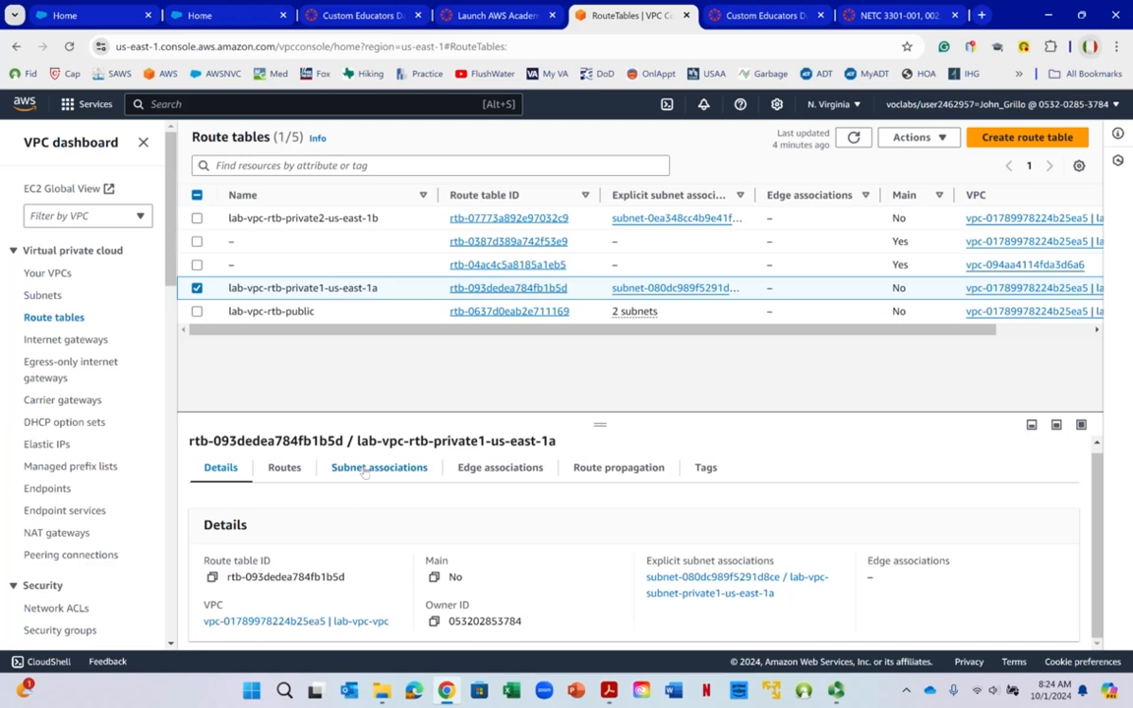
left_click(289, 471)
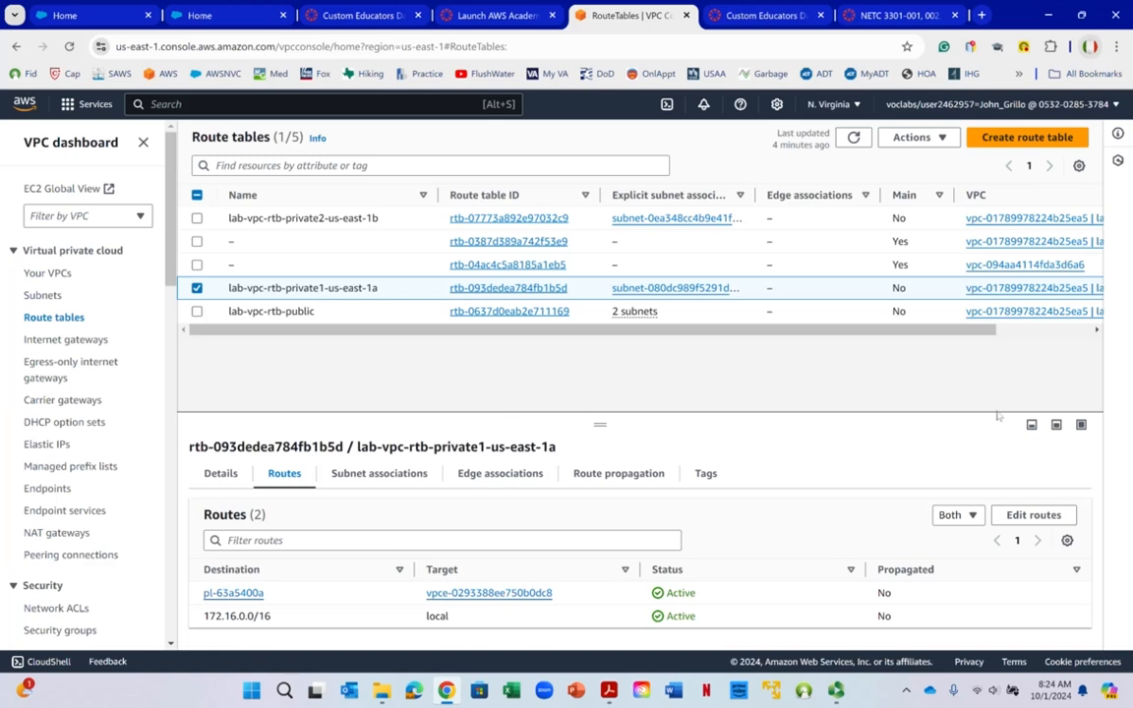
left_click(1033, 515)
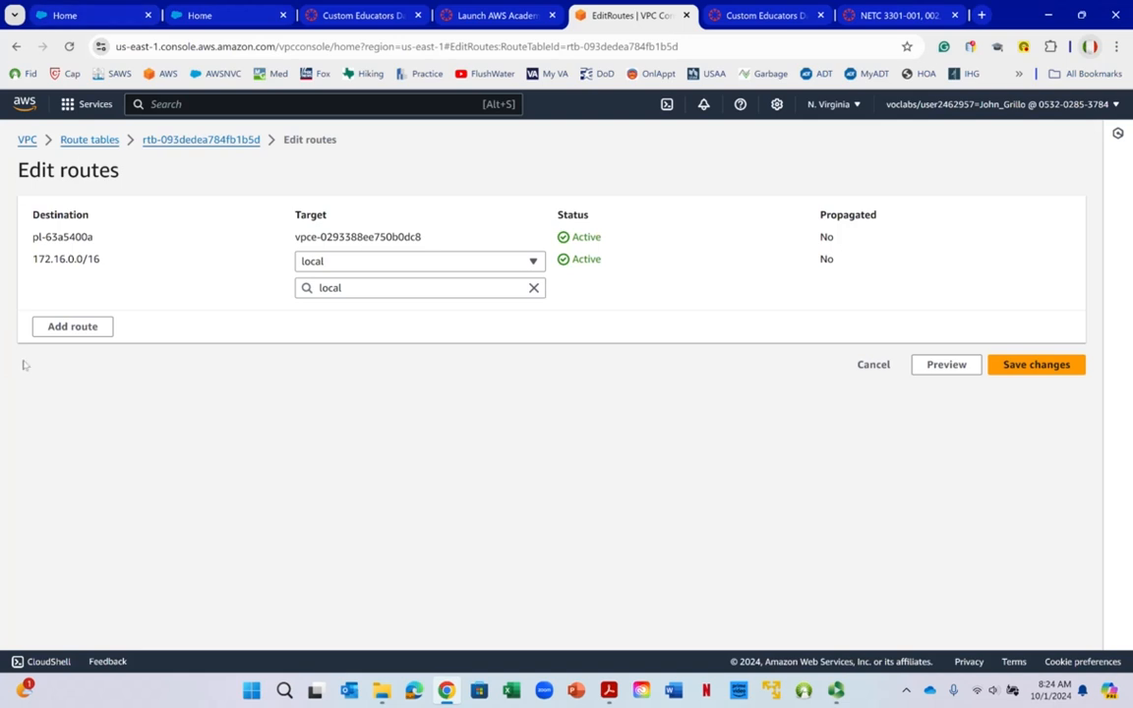
Compare the 172.16.0.0/16 route destination with the VPC range in the Adobe Acrobat diagram, and return to the route editor.
left_click_drag(38, 258, 109, 266)
left_click_drag(35, 260, 141, 263)
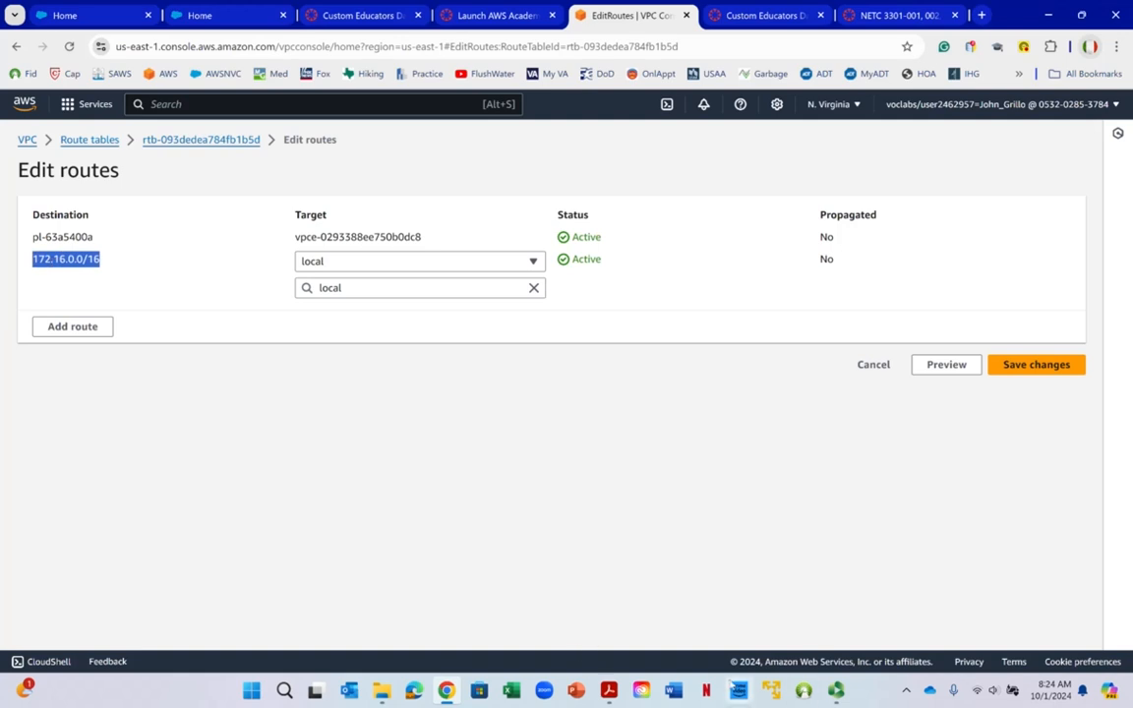
mouse_move(610, 692)
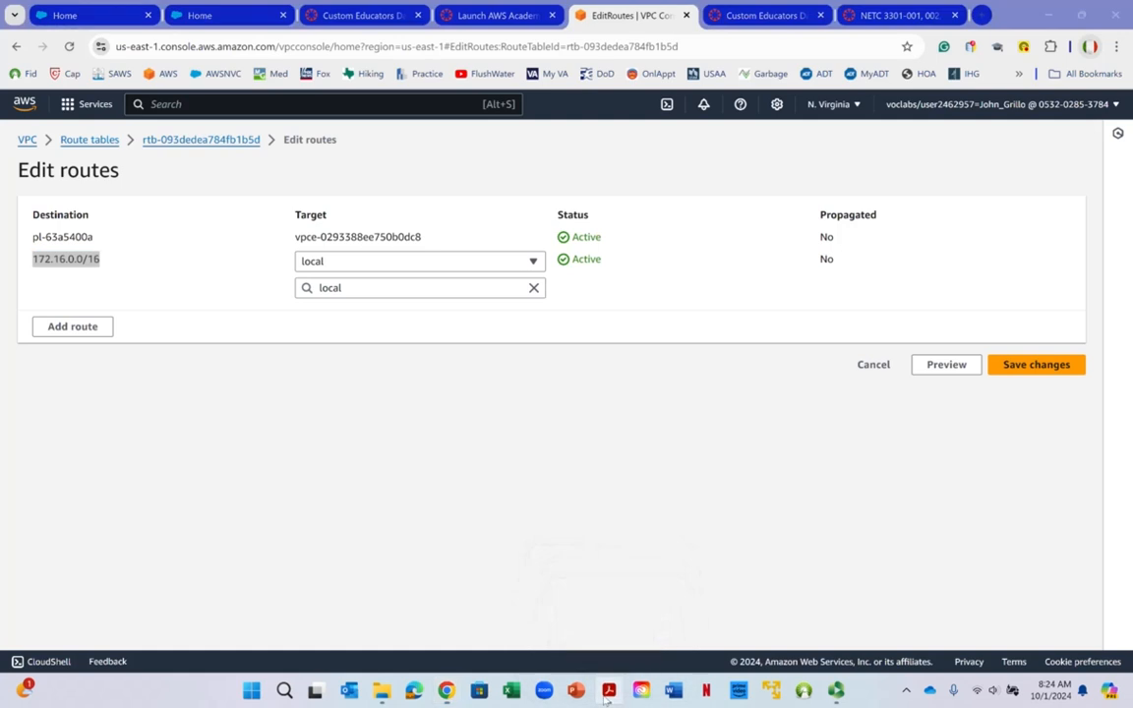
left_click(590, 560)
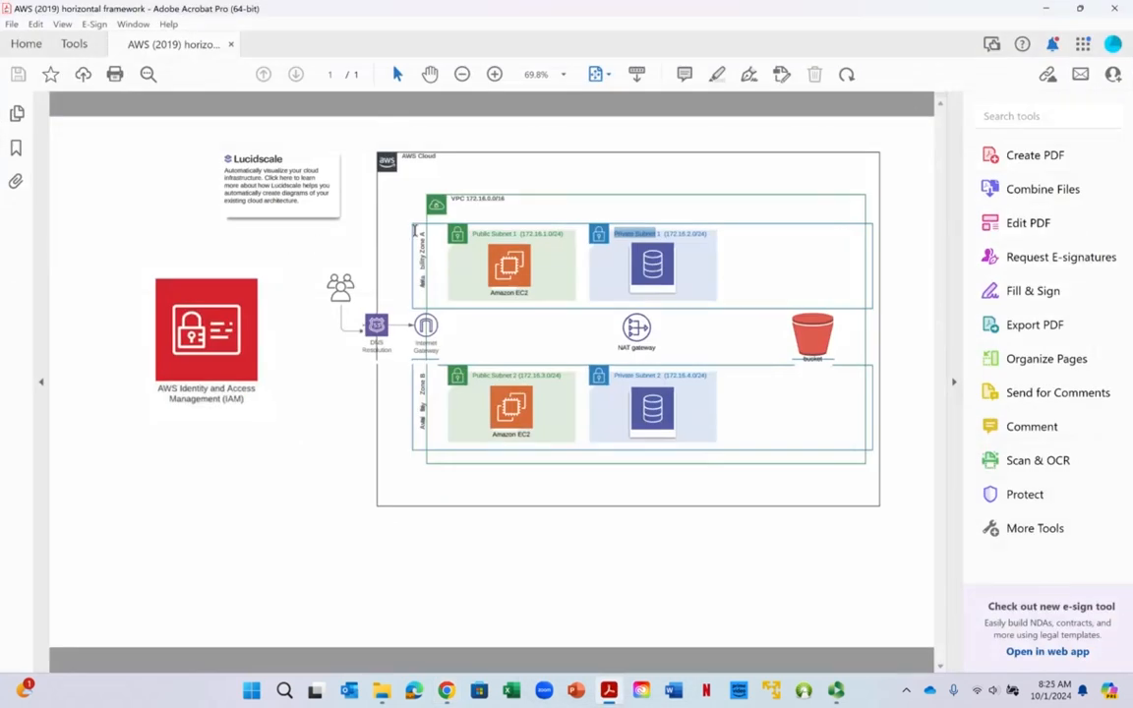
left_click_drag(466, 198, 506, 199)
key("ctrl+a")
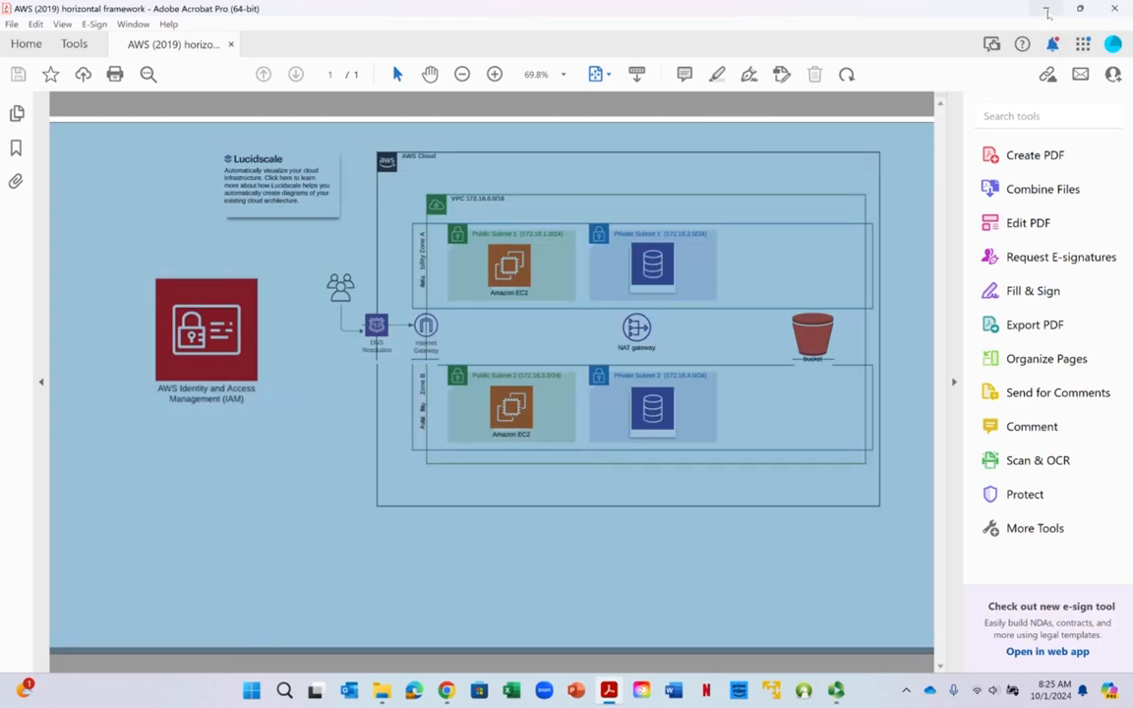
left_click(1048, 10)
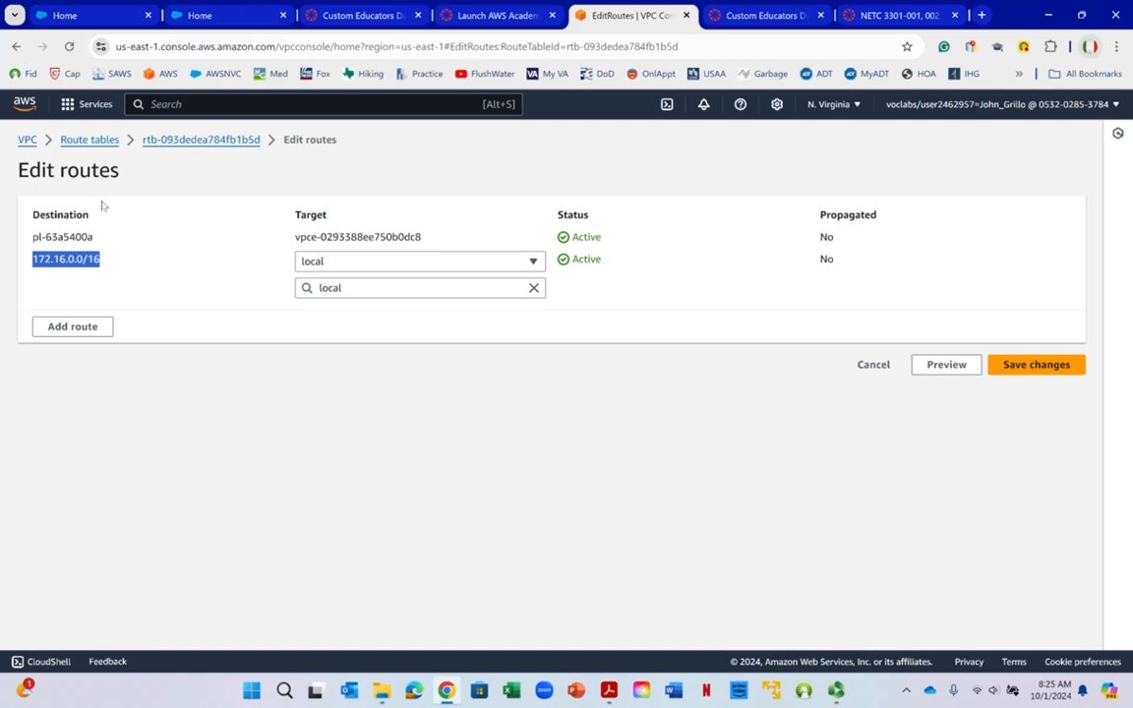
Add a 0.0.0.0/0 route targeting the NAT gateway lab-nat-gateway to the private route table and save the changes.
left_click(101, 332)
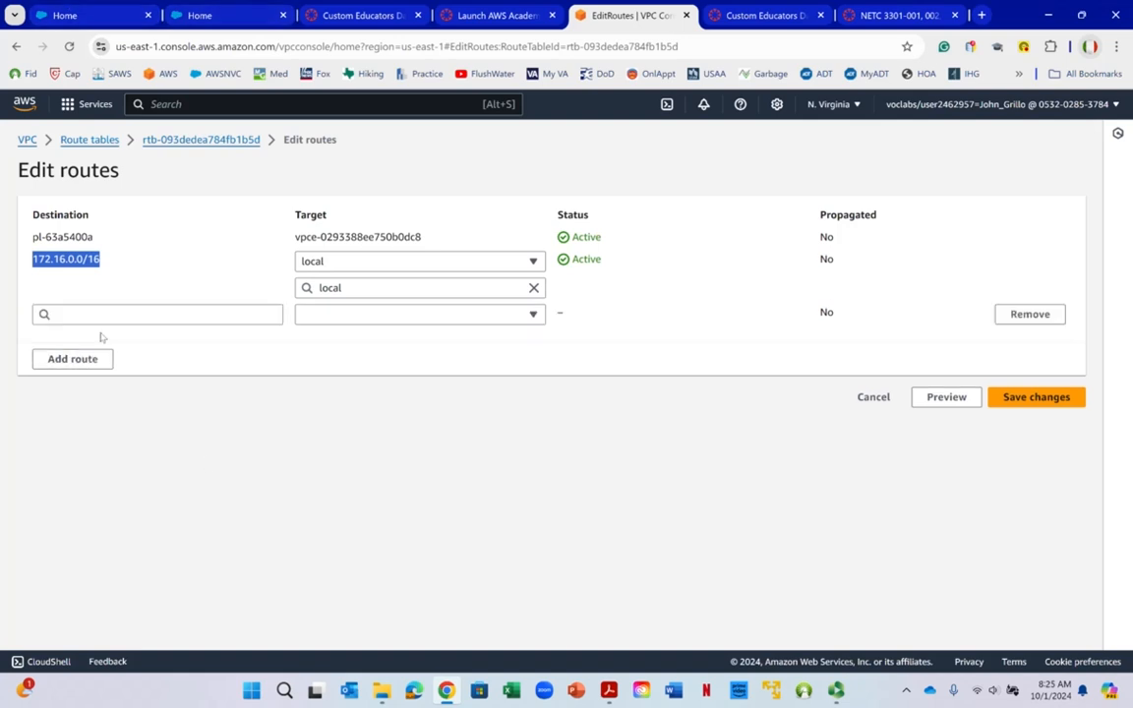
left_click(104, 314)
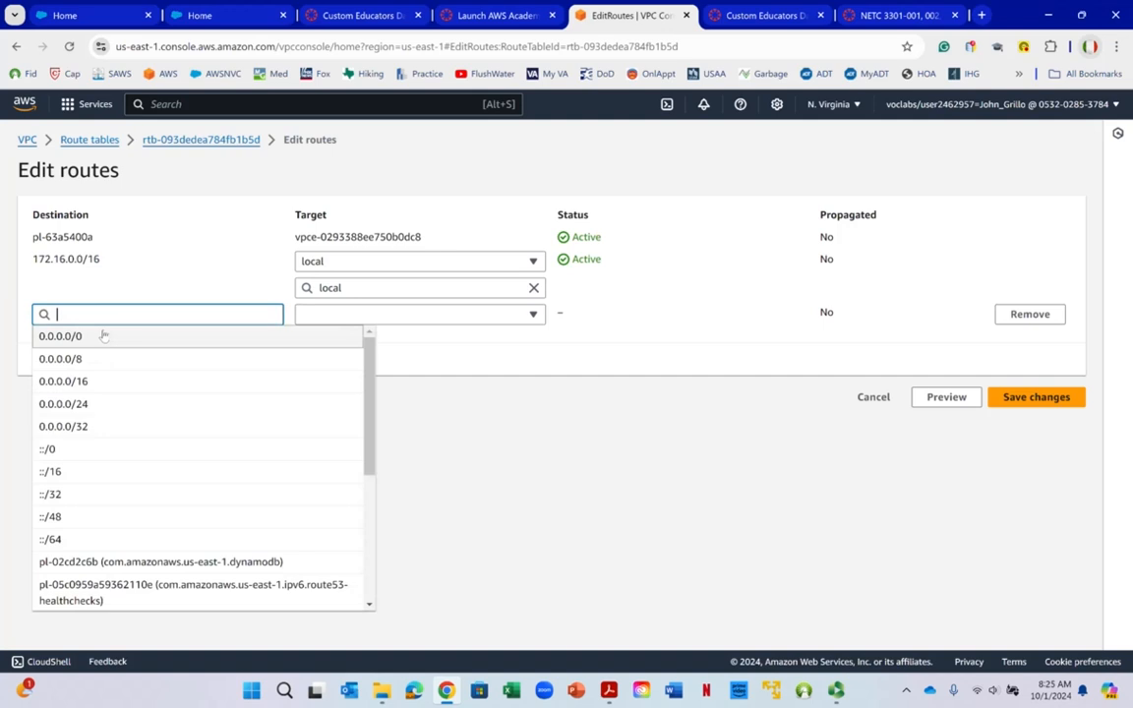
left_click(103, 336)
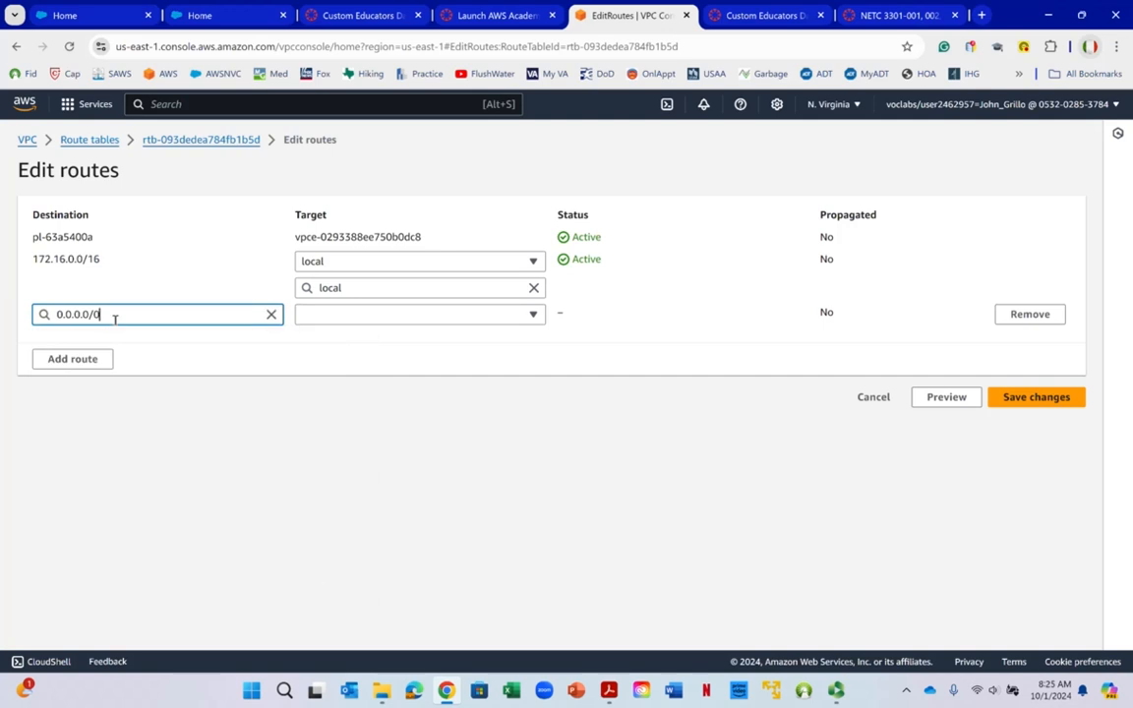
left_click(537, 317)
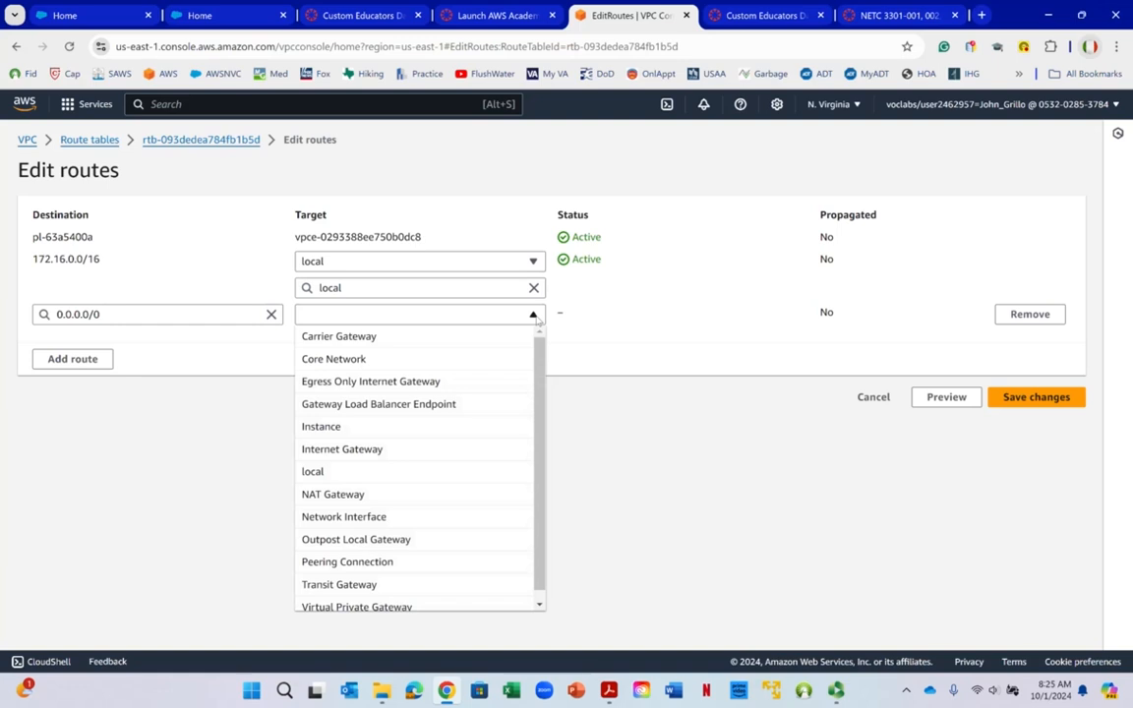
left_click(405, 495)
left_click(500, 344)
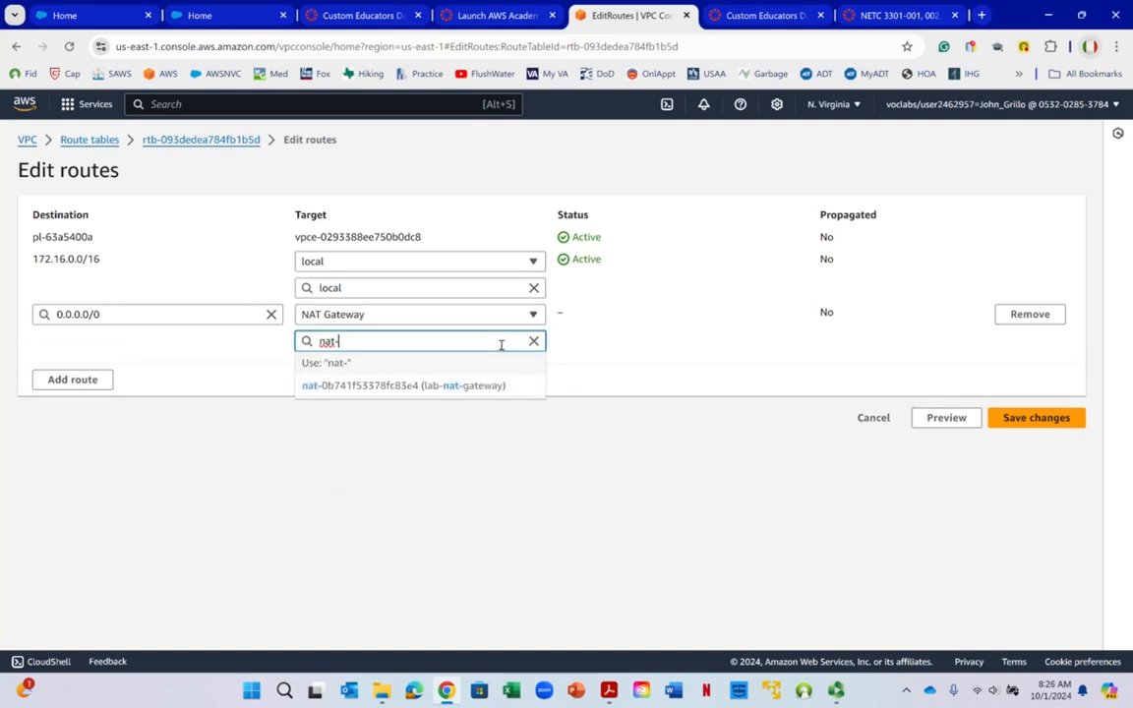
left_click(472, 391)
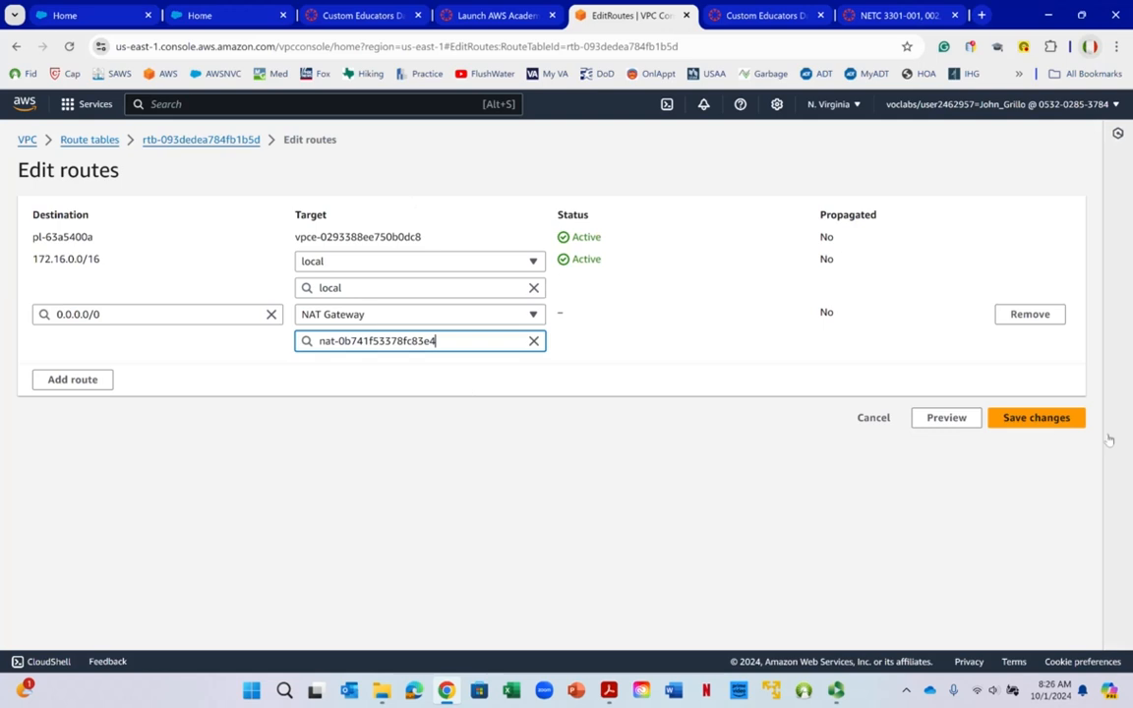
left_click(1023, 418)
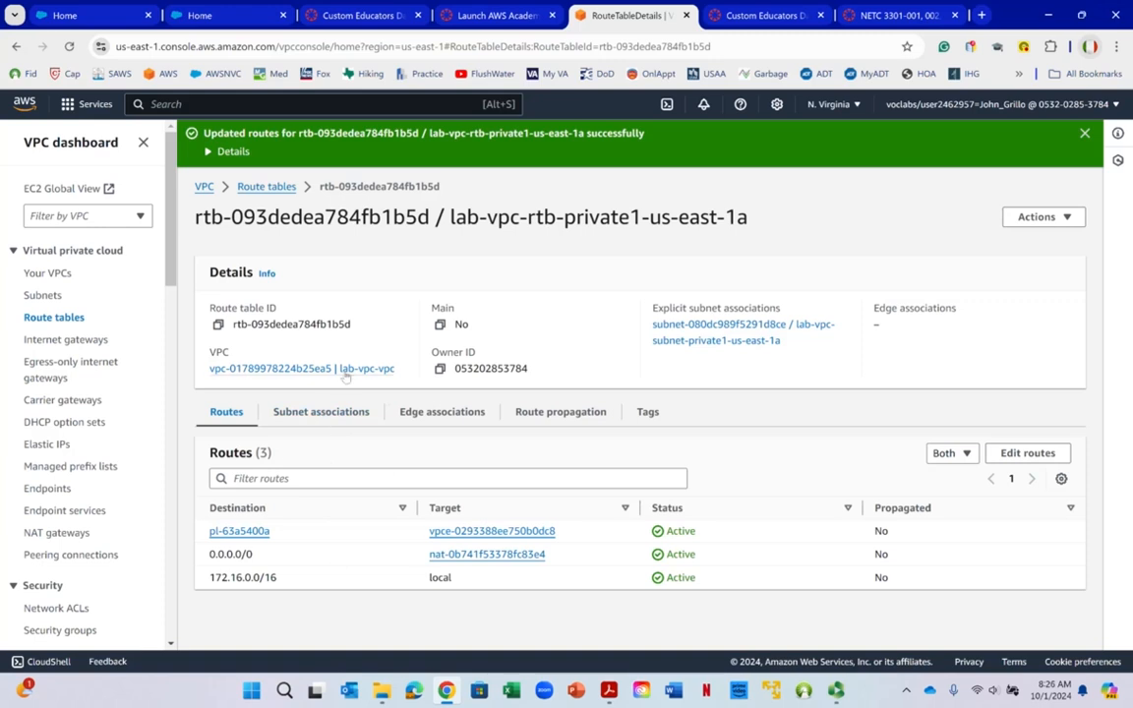
Check the IPv4 CIDR of the subnet explicitly associated with the lab-vpc-rtb-private1-us-east-1a route table.
left_click(340, 413)
scroll(423, 413, "down", 1)
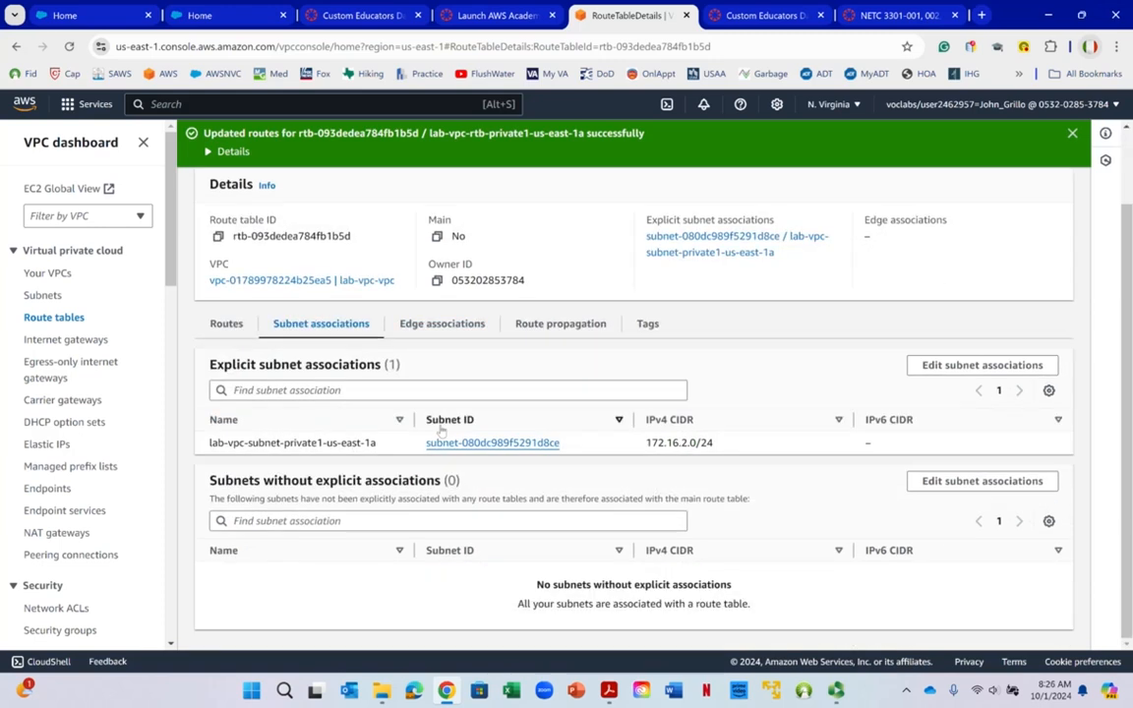
left_click_drag(647, 444, 705, 444)
right_click(717, 448)
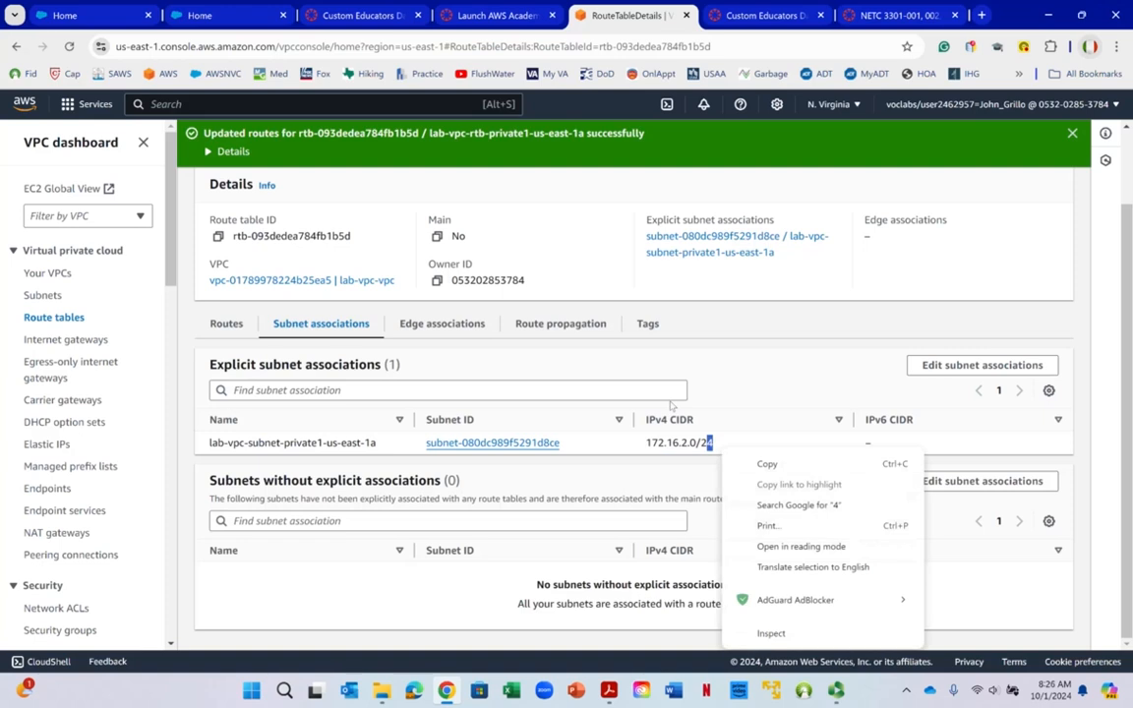
left_click(684, 346)
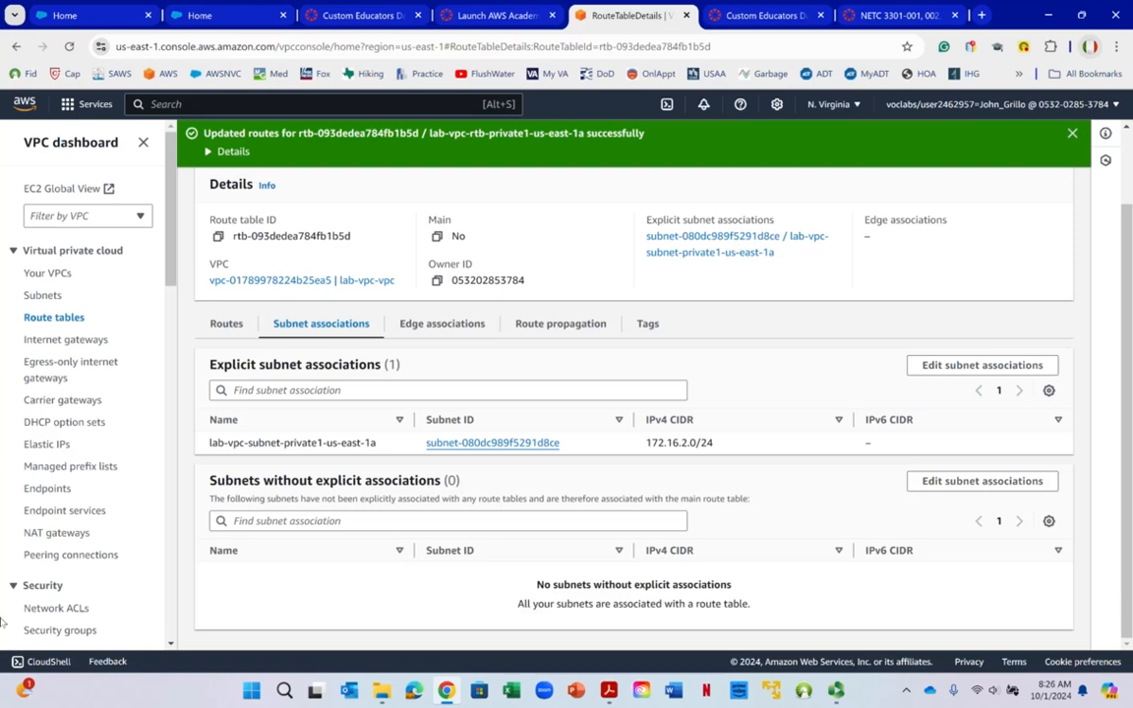
Switch to Adobe Acrobat, compare the private subnets and NAT gateway in the AWS diagram, and return to the VPC console.
right_click(4, 560)
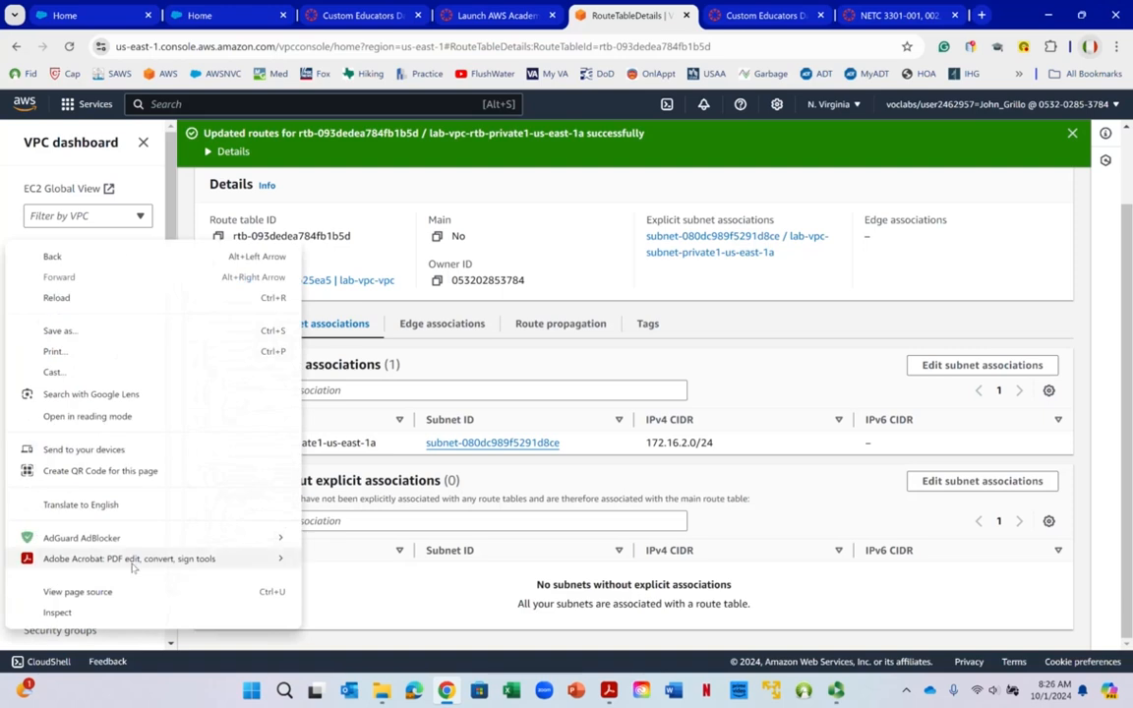
left_click(608, 690)
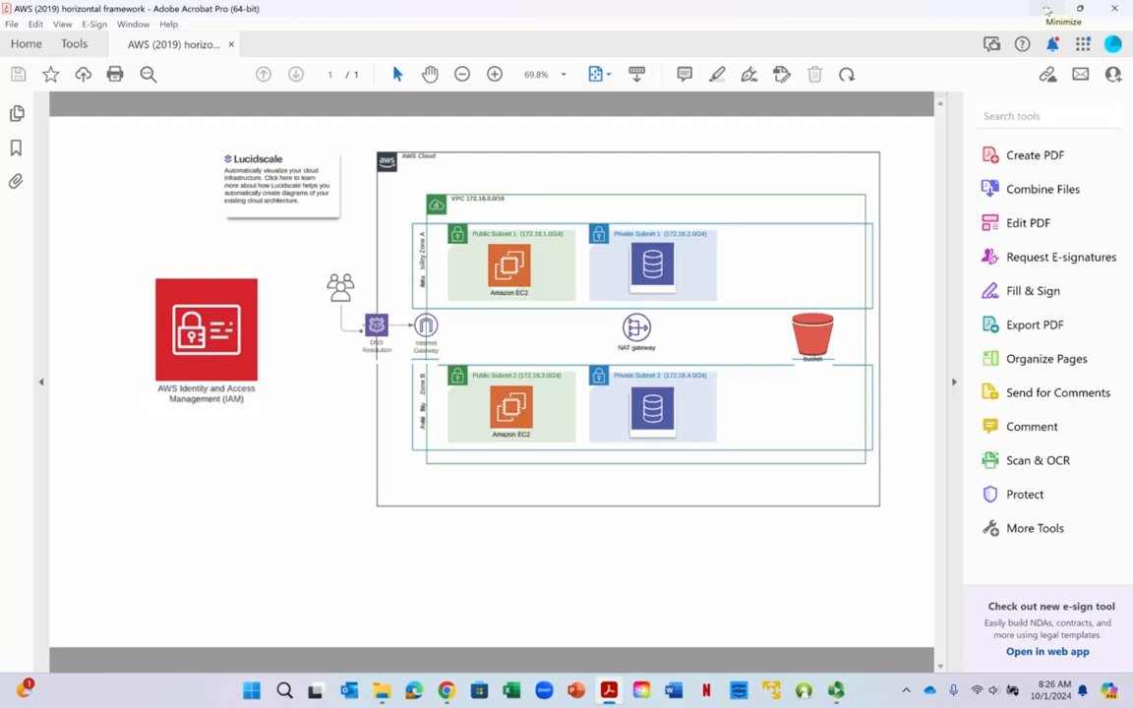
left_click(1046, 9)
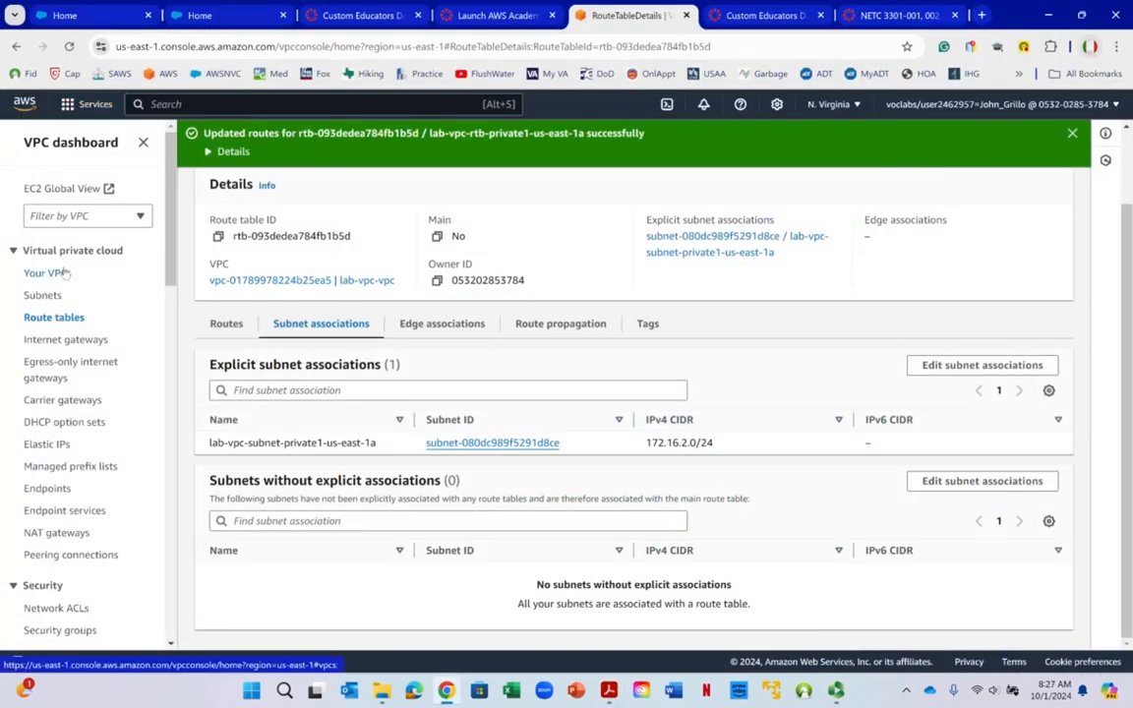
Search the AWS services for ec2 and open the EC2 dashboard.
right_click(79, 144)
left_click(229, 100)
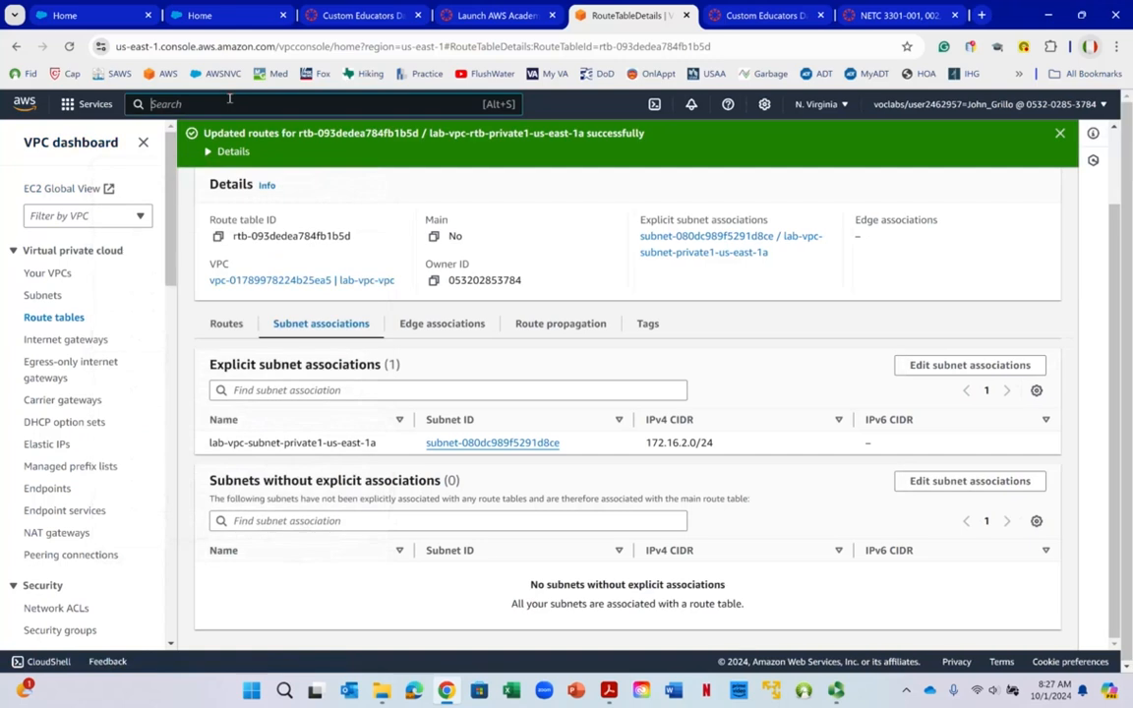
type("ec2")
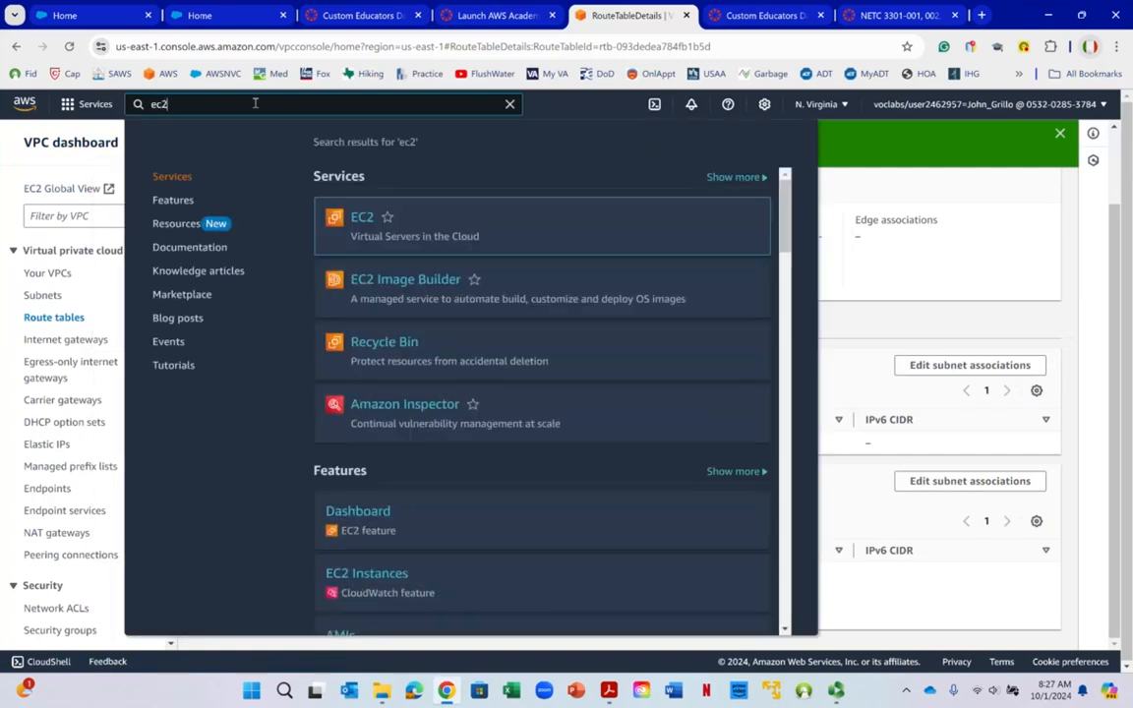
left_click(359, 218)
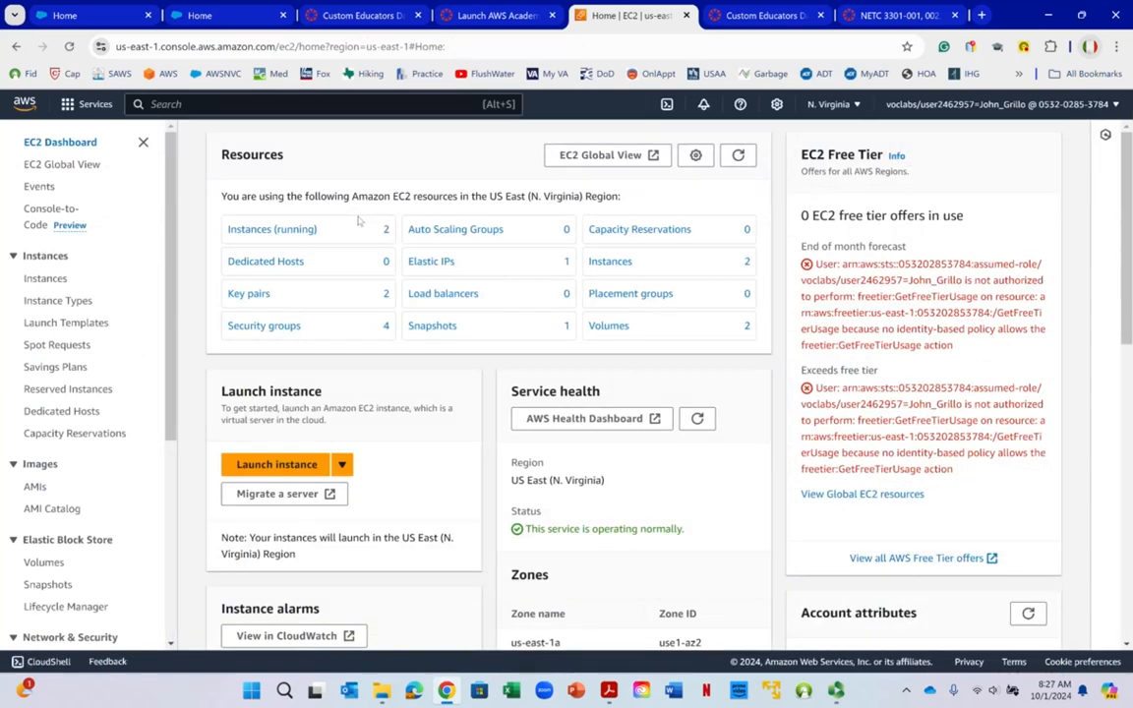
View the running EC2 instances with their launch and action options, and return to the EC2 dashboard.
left_click(270, 229)
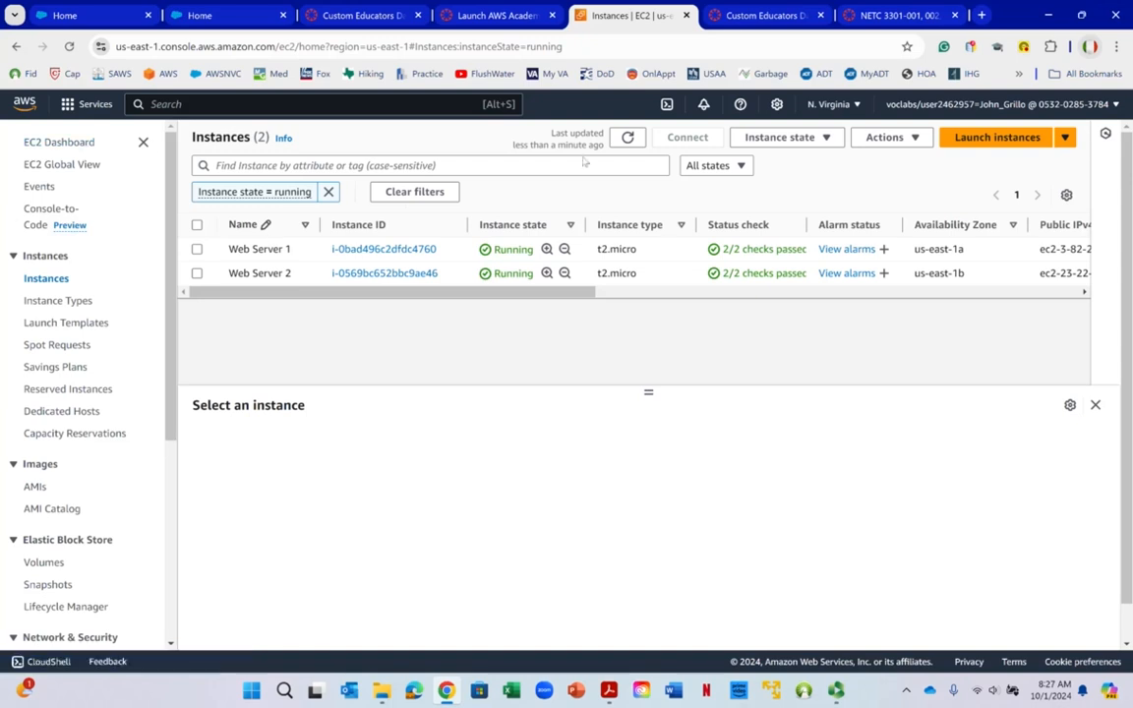
left_click(1062, 143)
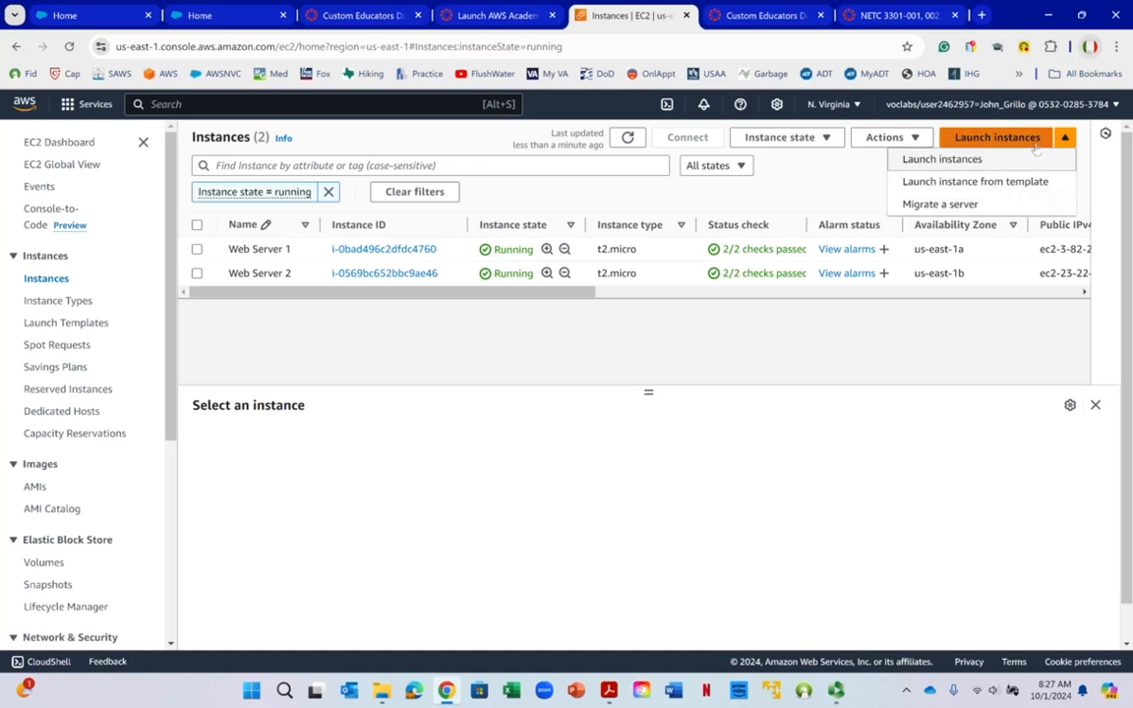
left_click(897, 138)
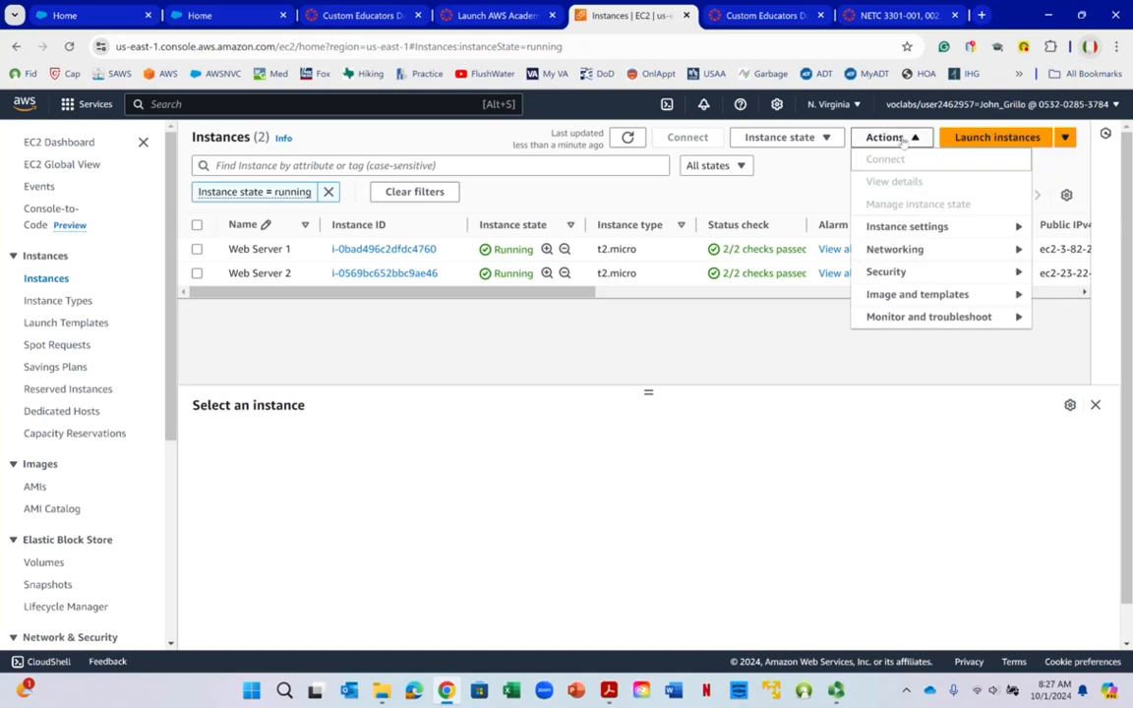
left_click(704, 371)
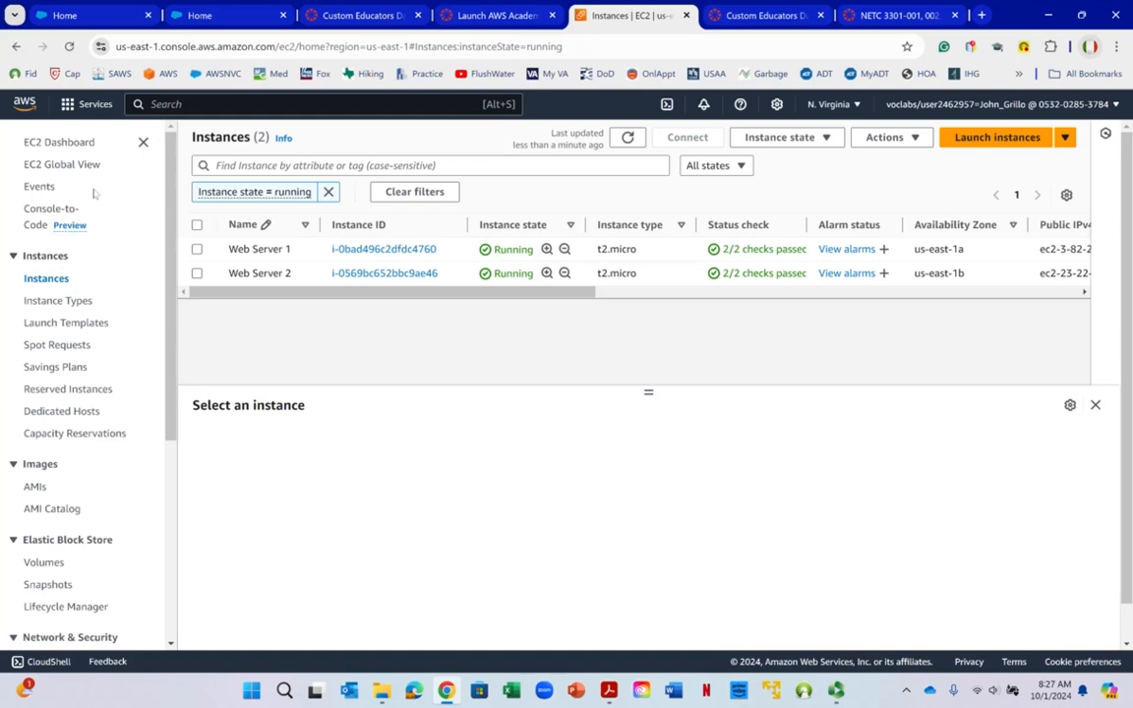
left_click(79, 143)
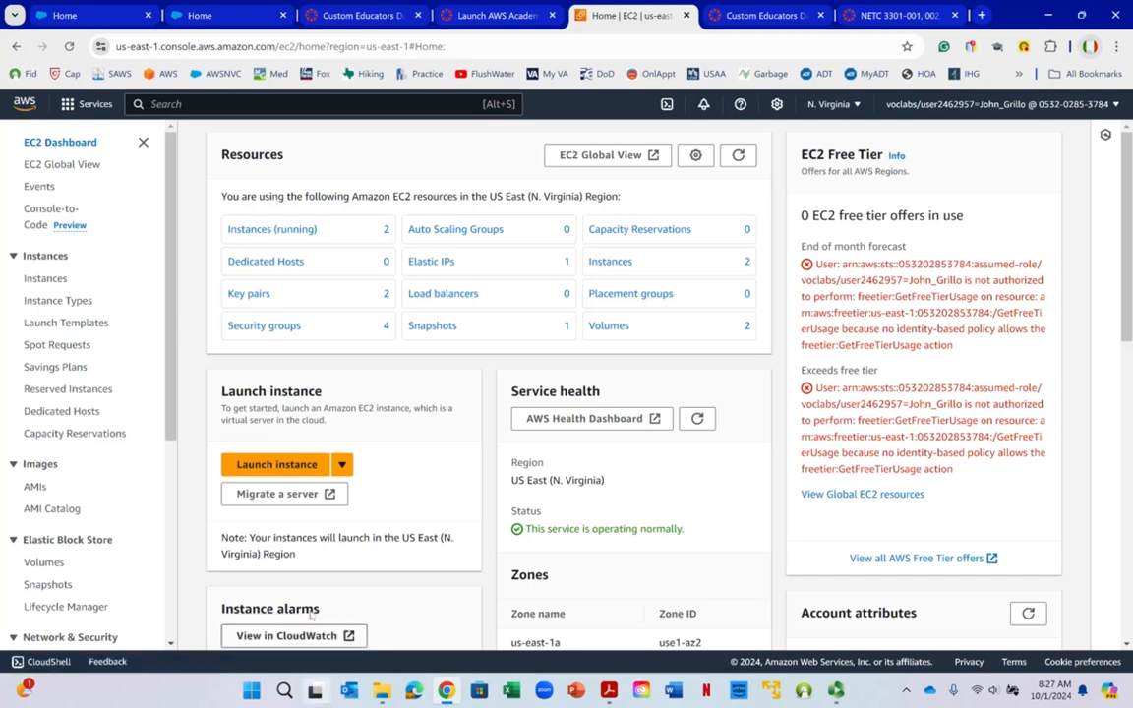
Start launching a new EC2 instance and name it Linux-Server.
left_click(258, 464)
right_click(257, 464)
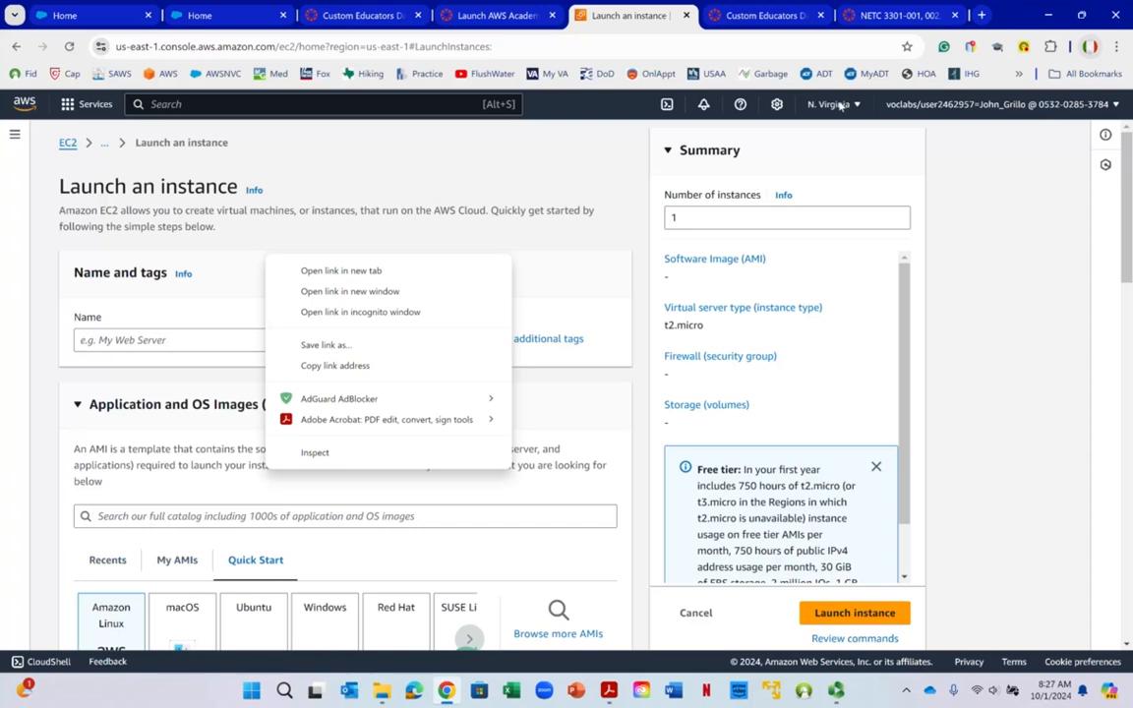
left_click(194, 341)
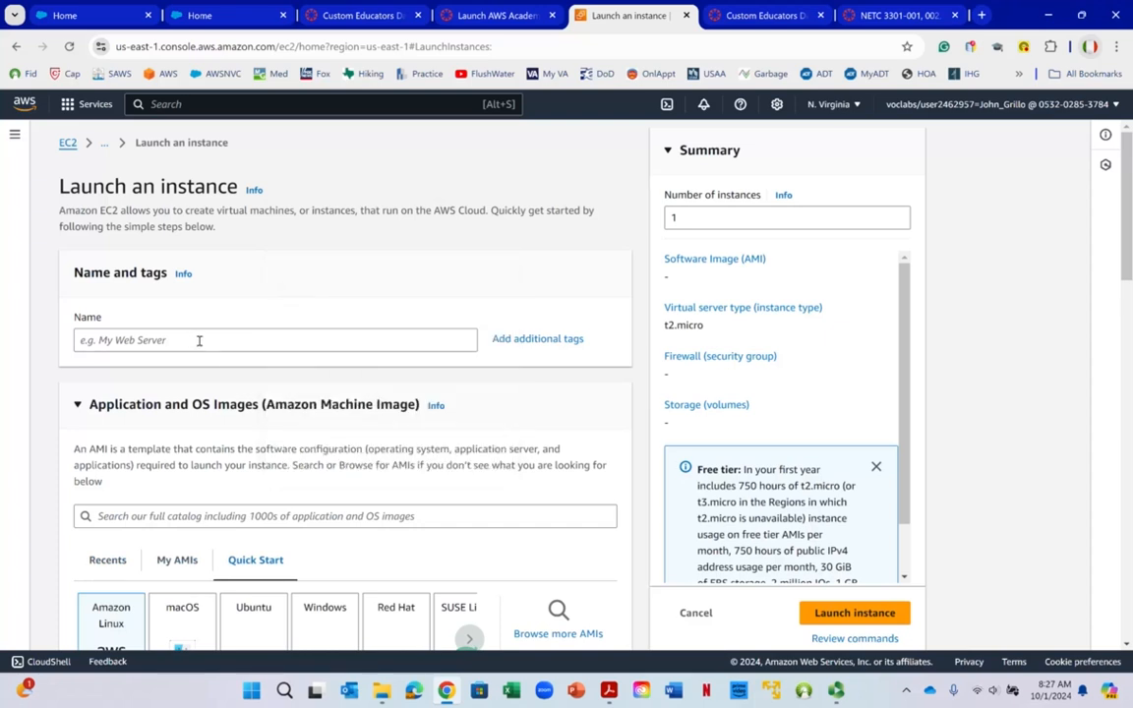
left_click(199, 340)
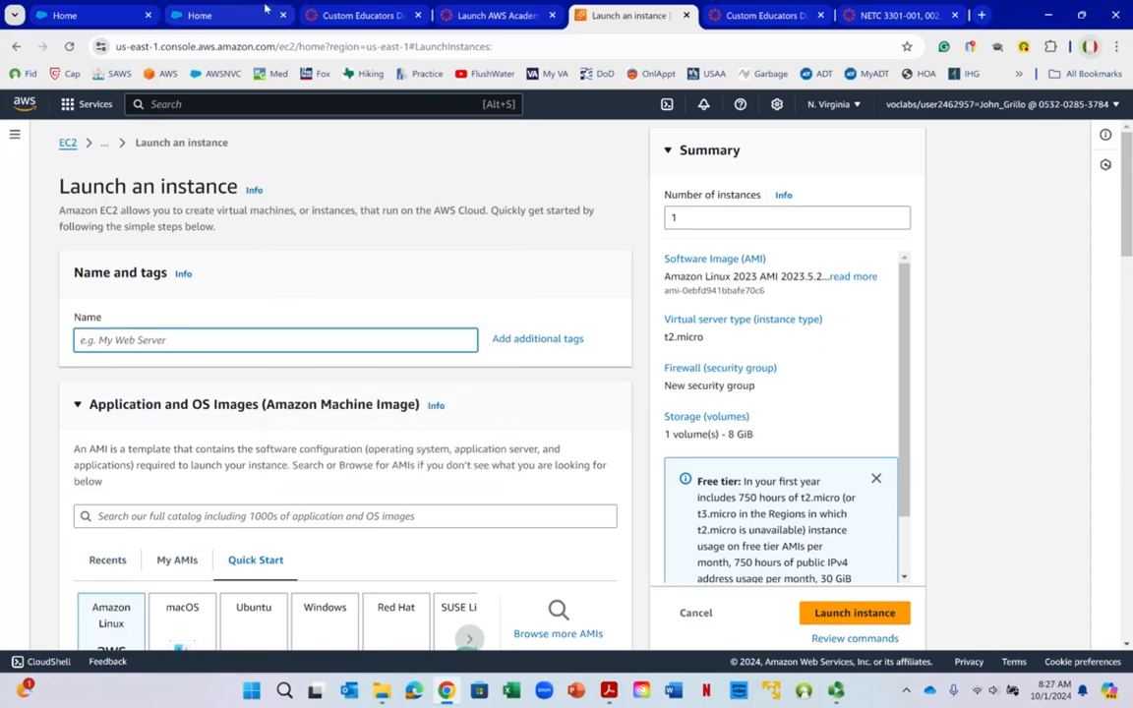
type("Linux")
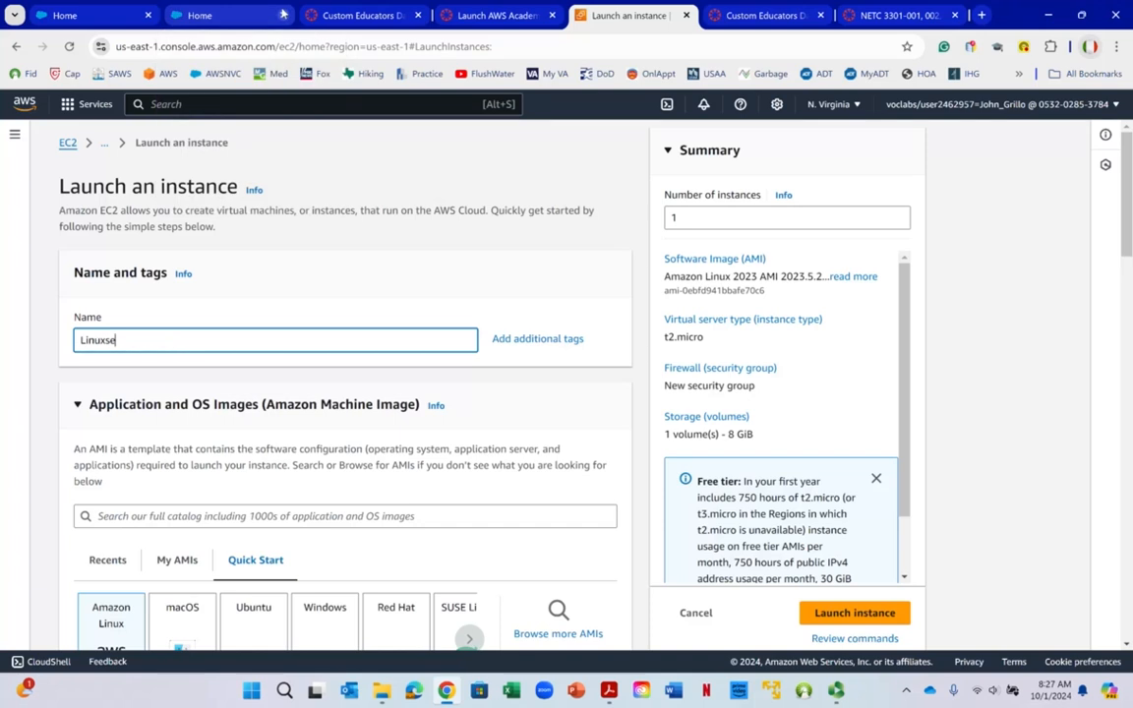
type("-Seve")
type("ver")
Review the available Amazon Linux machine images, keep Amazon Linux 2023 AMI, and check the instance type settings.
scroll(275, 244, "down", 2)
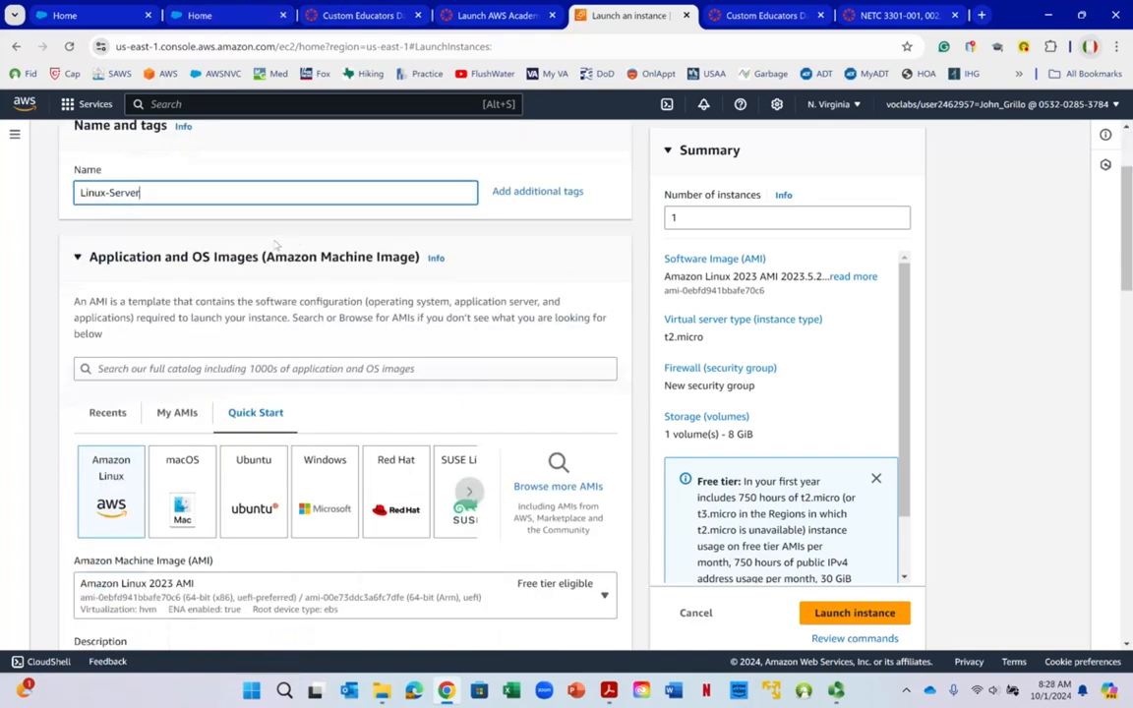
scroll(278, 234, "down", 2)
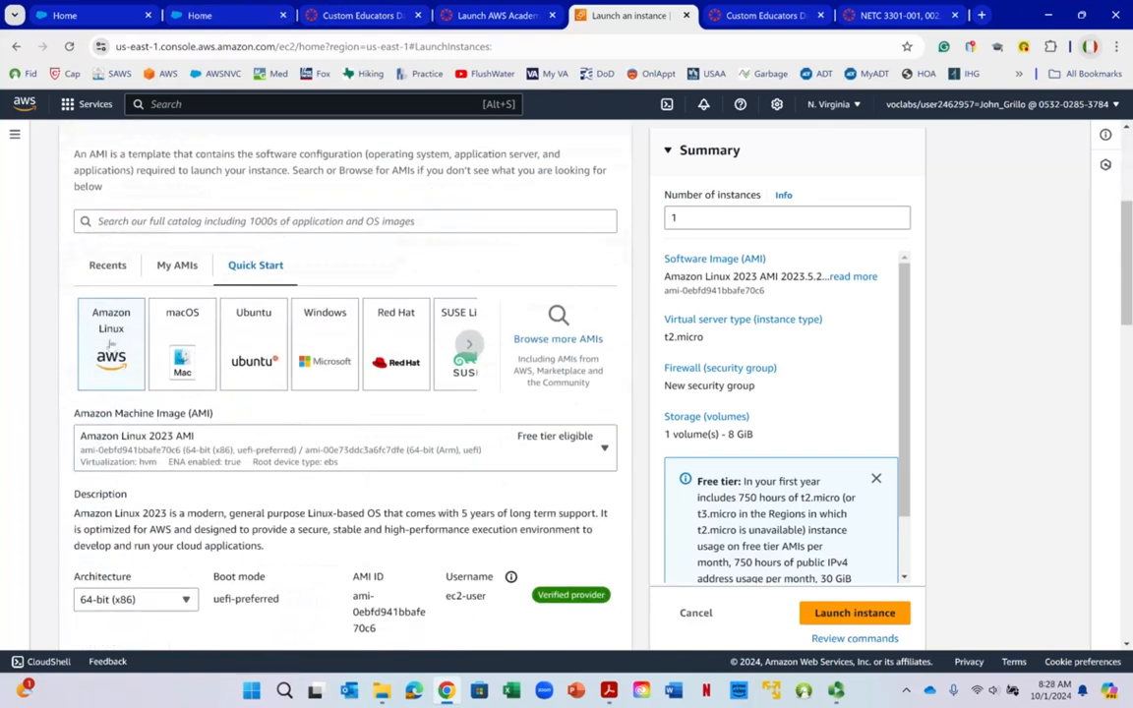
right_click(112, 342)
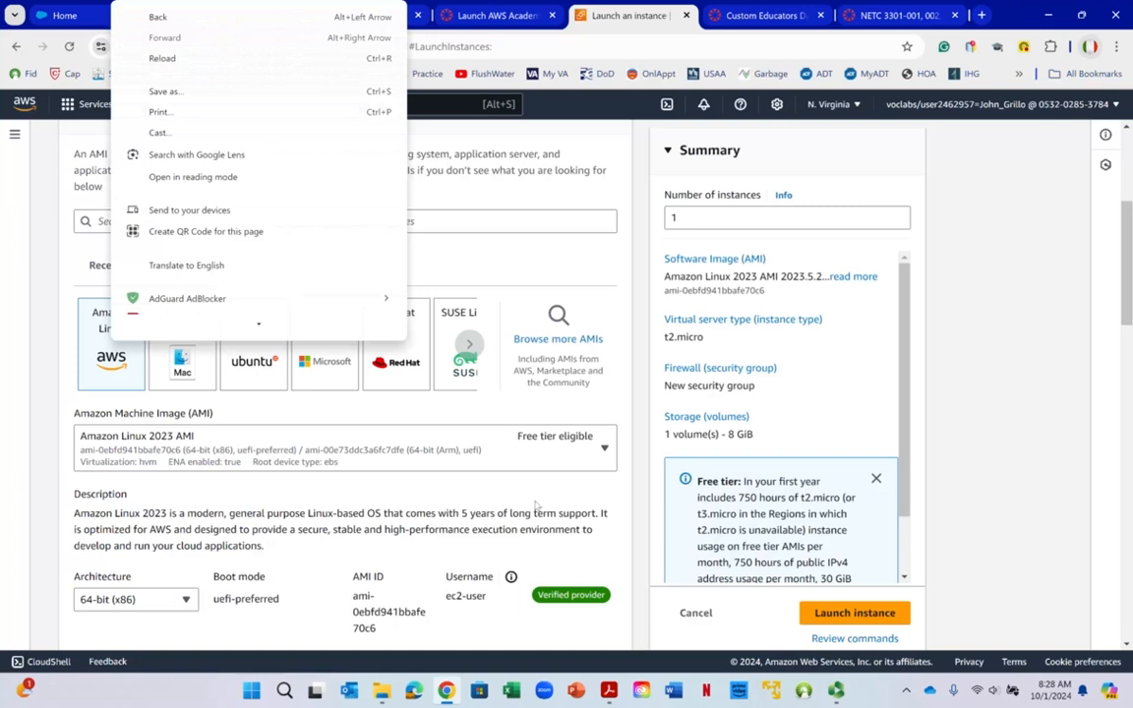
left_click(548, 448)
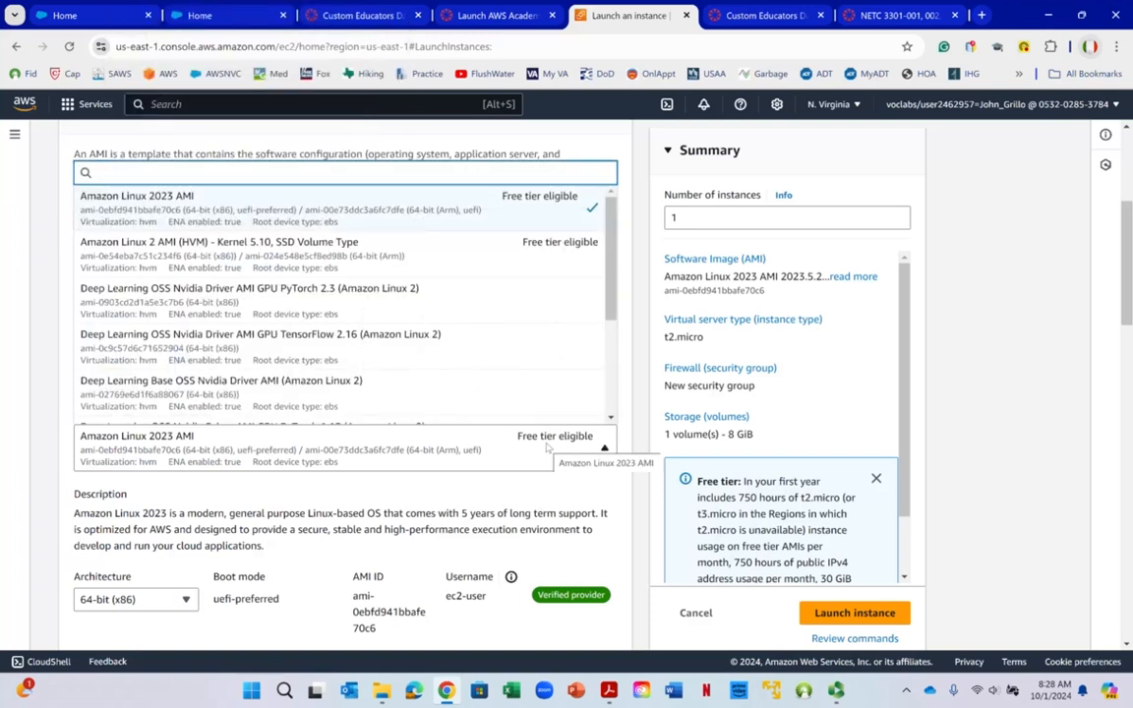
left_click(546, 445)
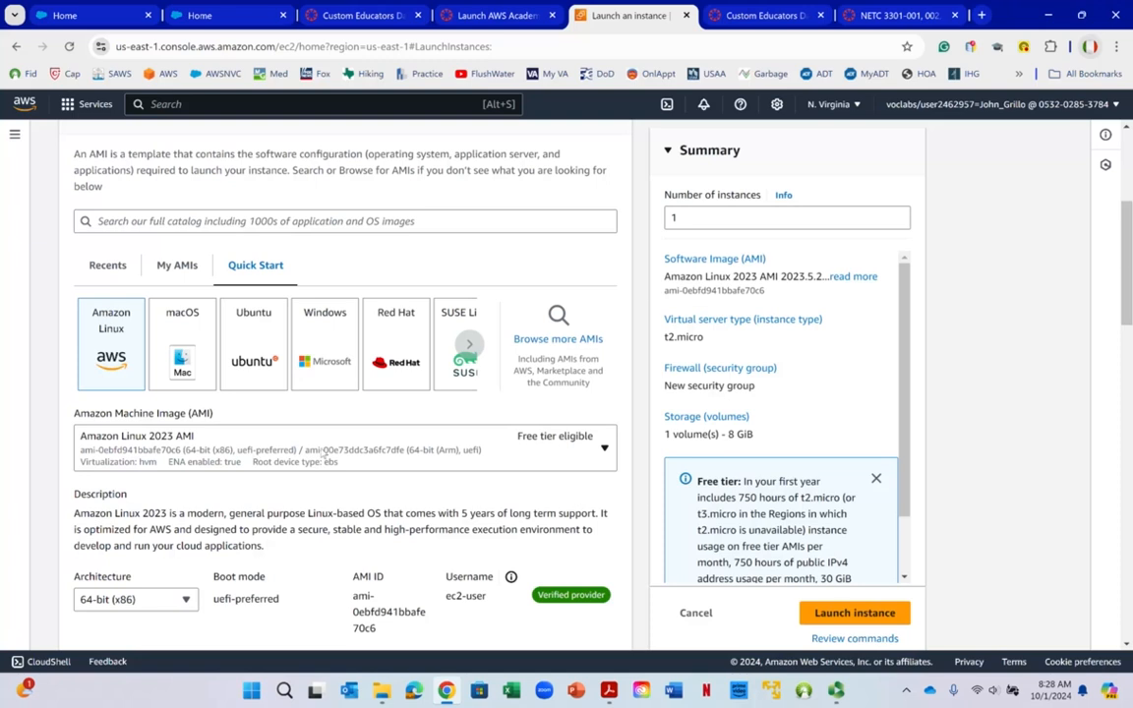
scroll(325, 454, "down", 2)
scroll(321, 447, "down", 2)
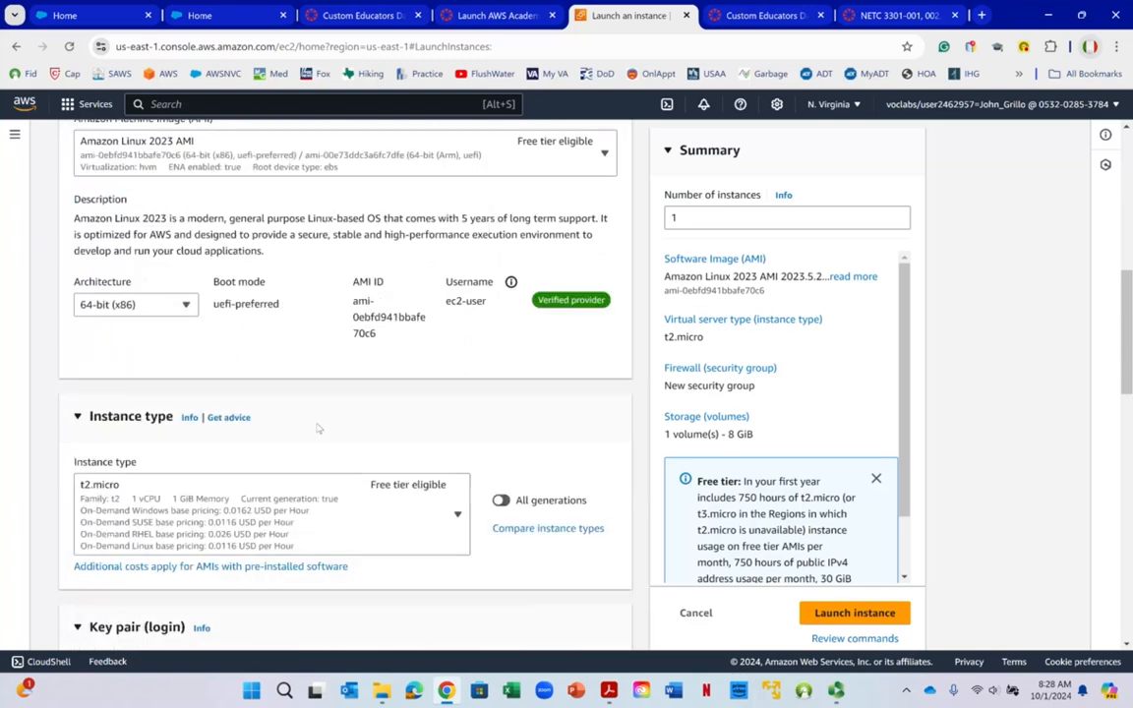
scroll(317, 423, "down", 3)
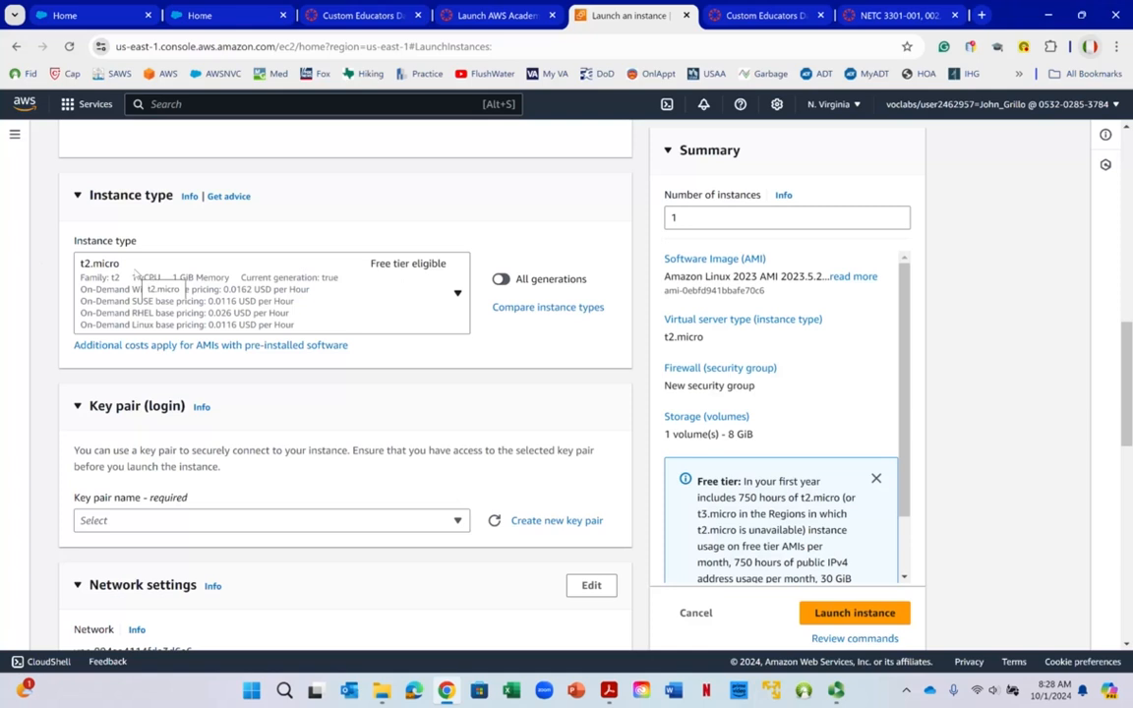
left_click(836, 691)
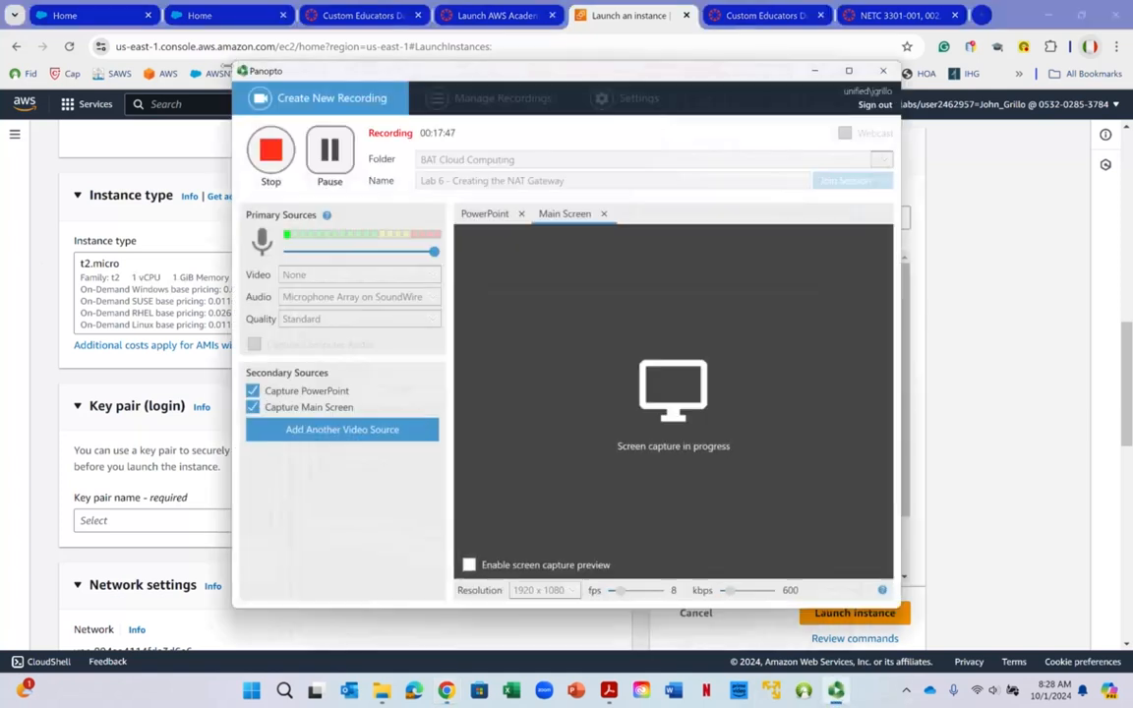
key("F9")
key("F9")
left_click(57, 172)
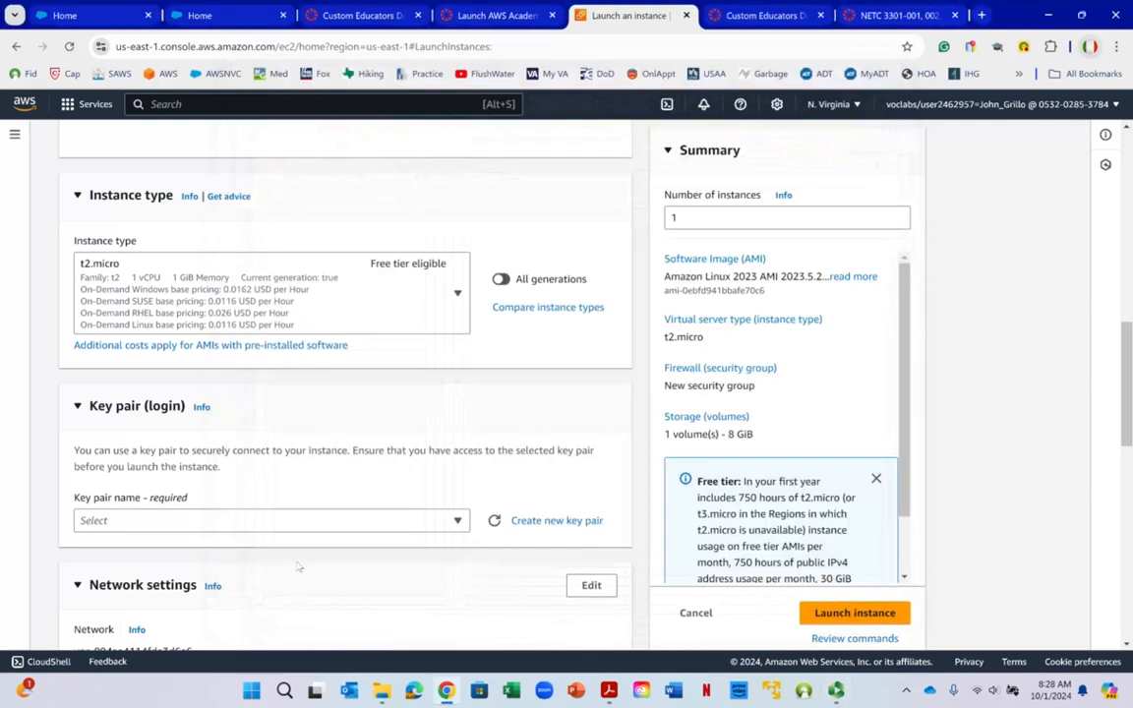
Create an RSA key pair named vockey2 in .pem format for the instance login.
scroll(309, 452, "down", 3)
scroll(324, 400, "up", 3)
scroll(329, 388, "down", 4)
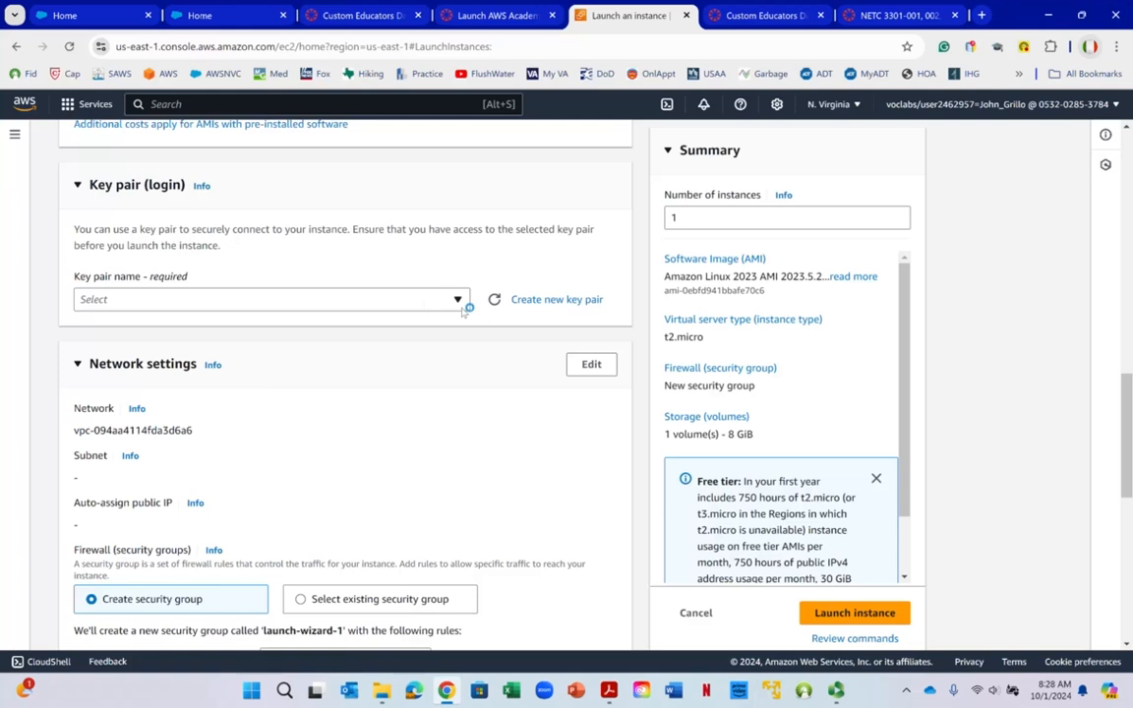
left_click(514, 301)
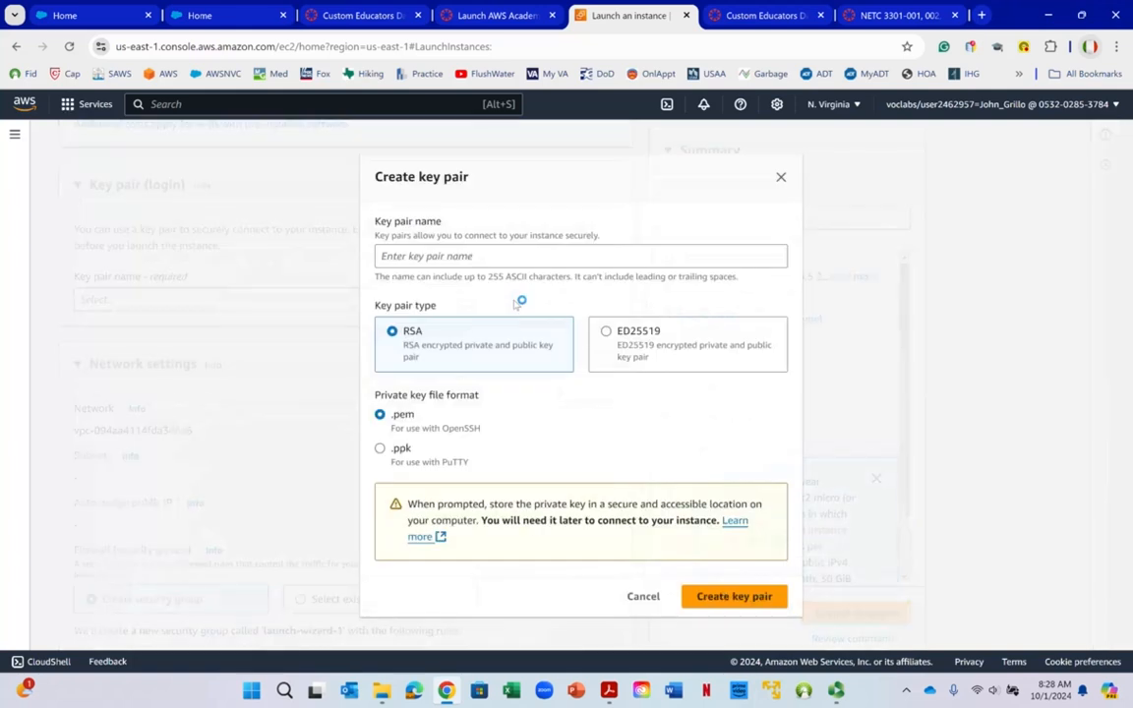
left_click(426, 258)
type("vockey2")
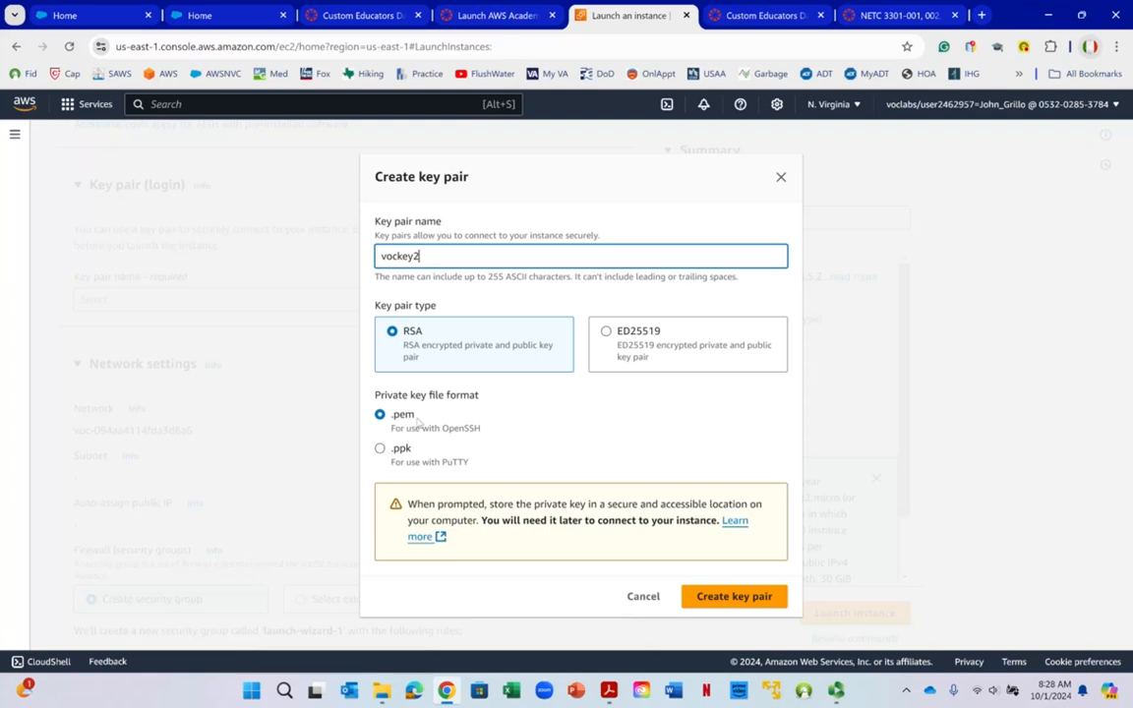
left_click(762, 601)
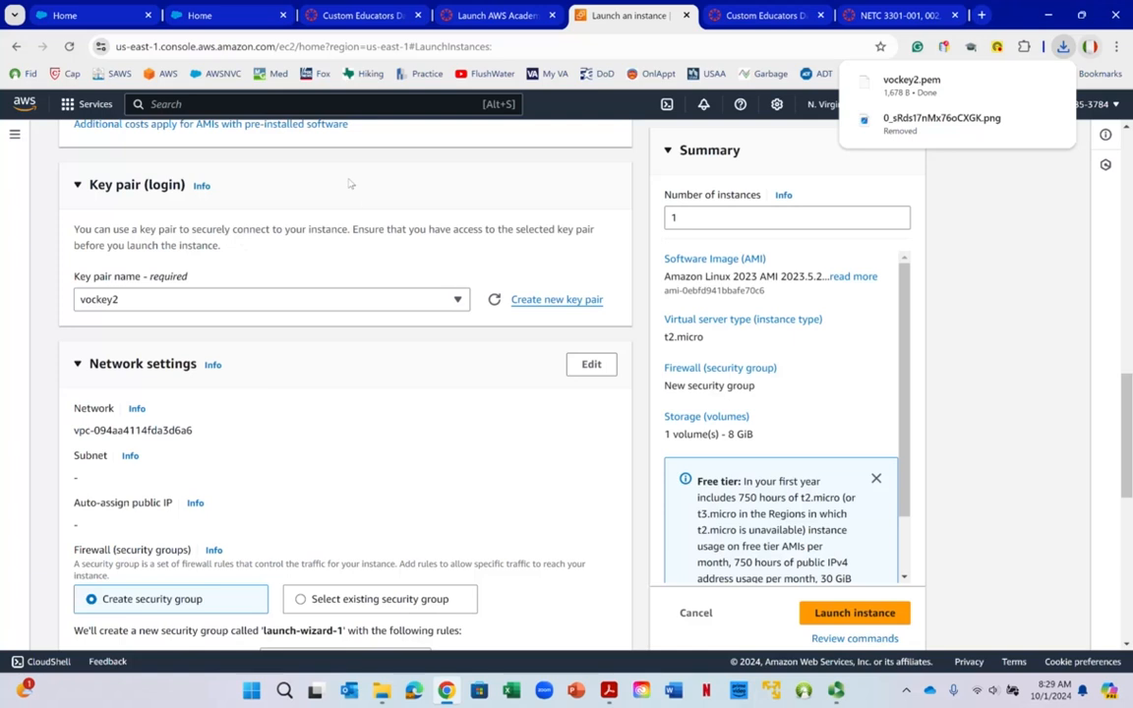
Edit the network settings to use lab-vpc-vpc, keeping the subnet lab-vpc-subnet-private1-us-east-1a.
scroll(222, 275, "down", 2)
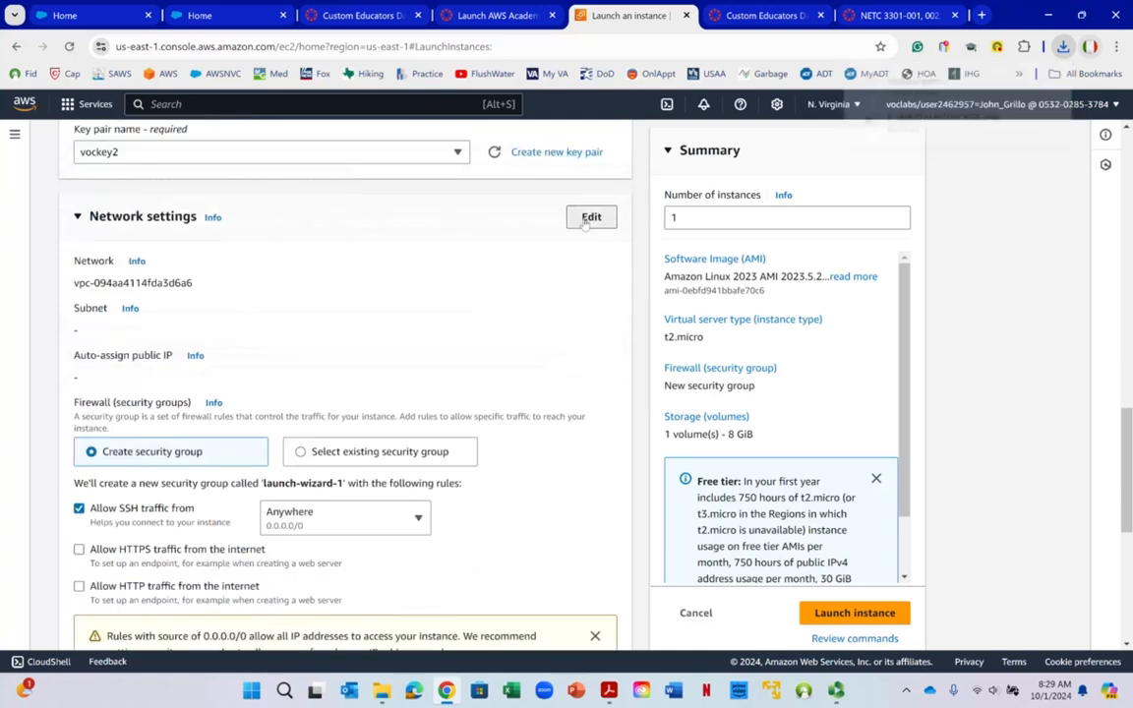
left_click(590, 218)
left_click(397, 292)
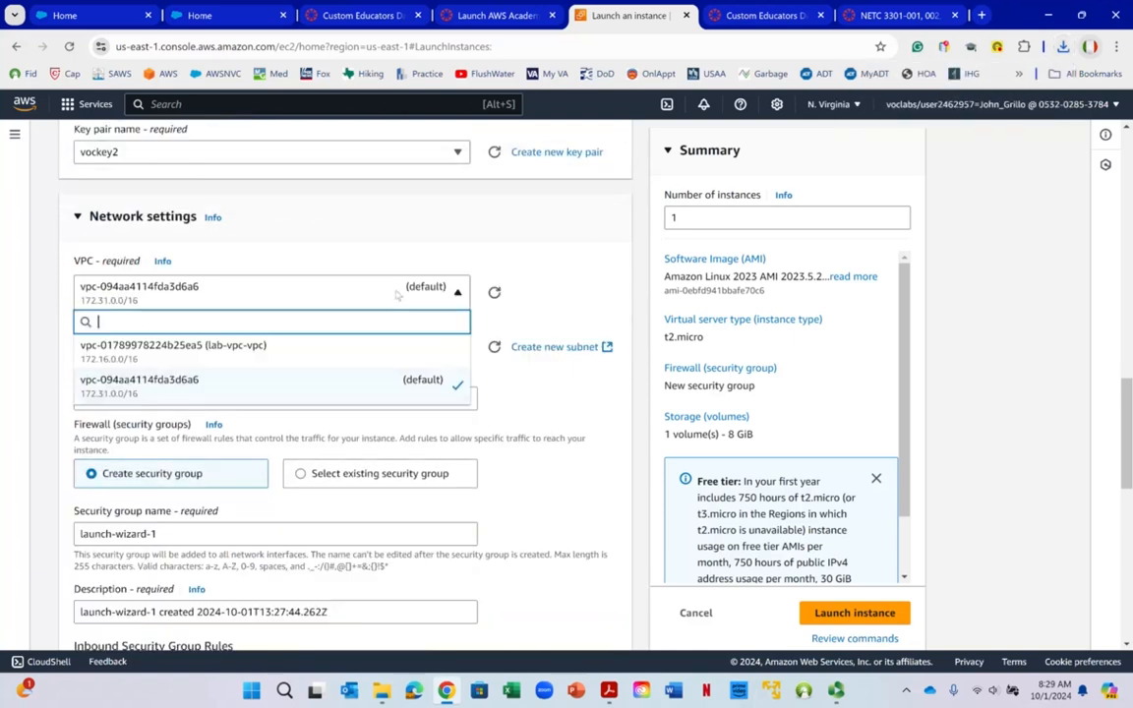
left_click(211, 351)
scroll(320, 307, "down", 1)
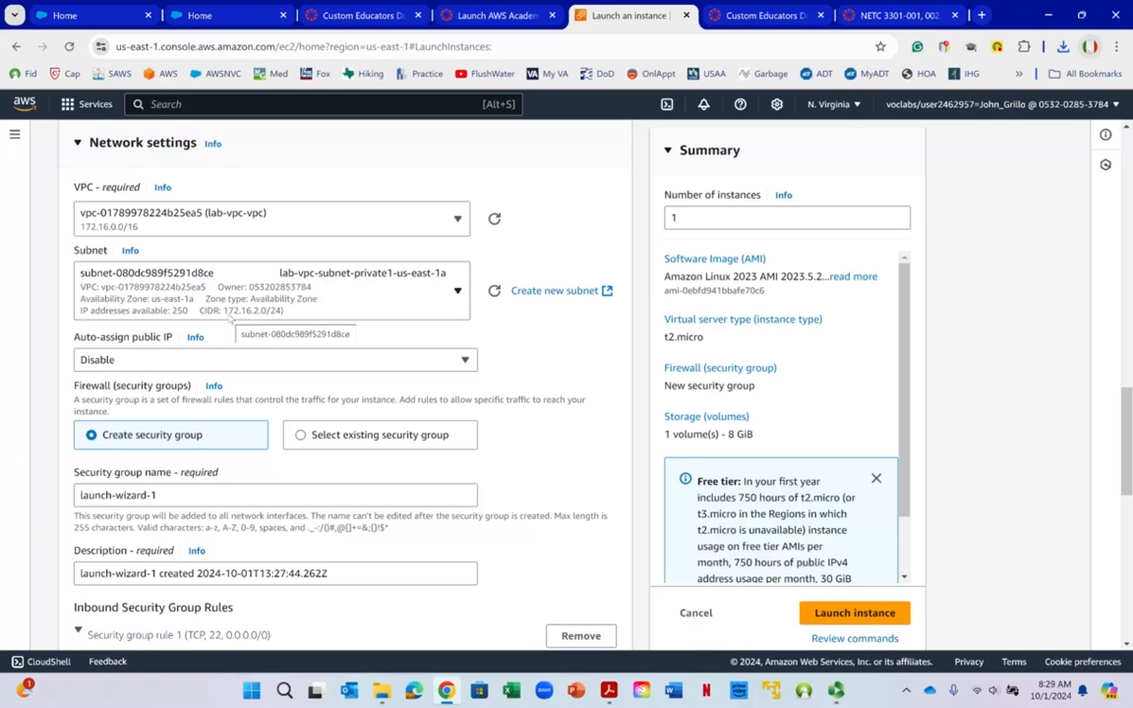
left_click(234, 316)
right_click(264, 321)
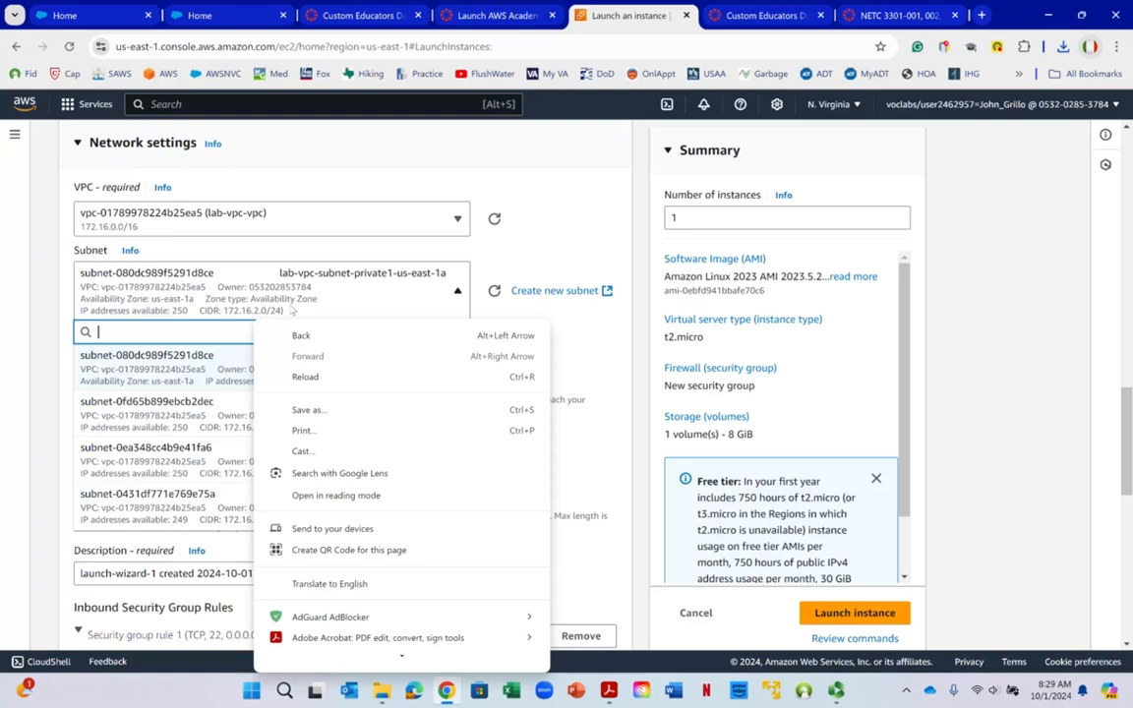
left_click(330, 307)
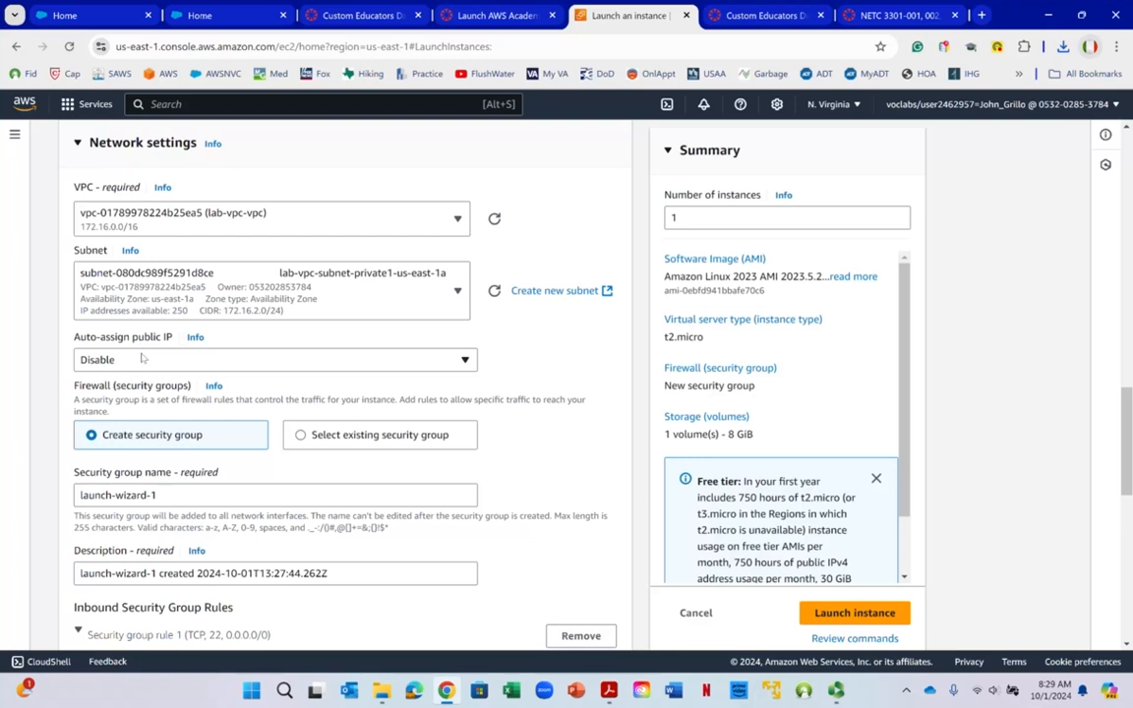
Use an existing firewall security group for the instance and select Web Server Security Group.
scroll(143, 359, "down", 2)
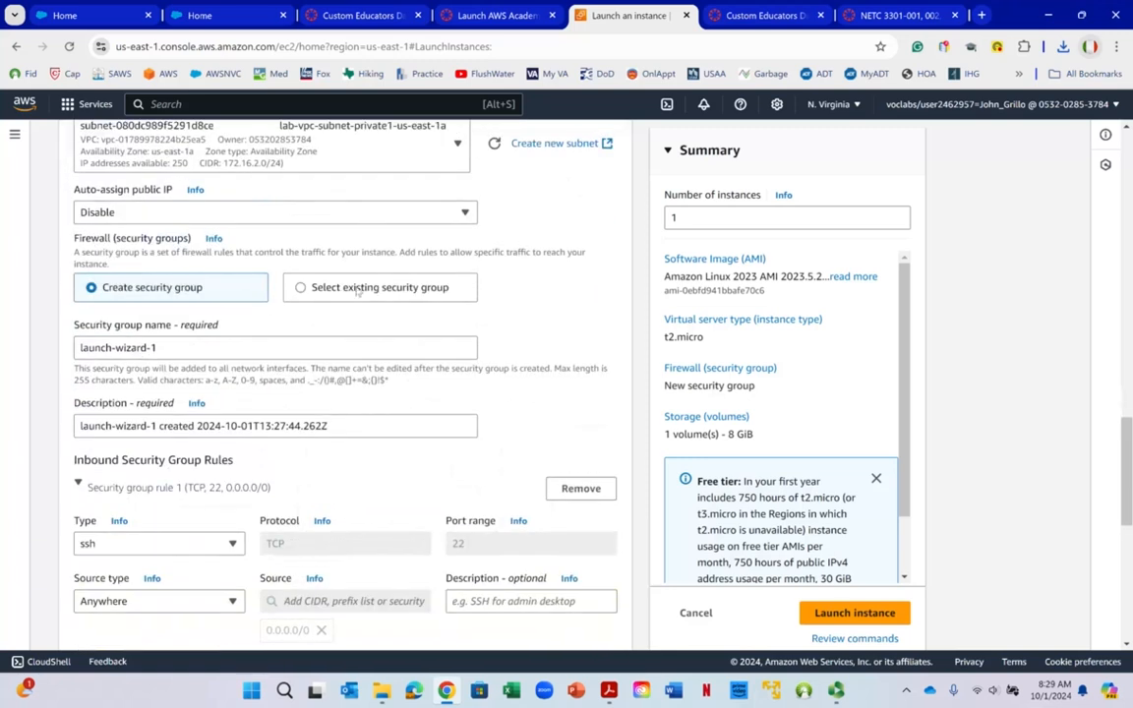
right_click(301, 293)
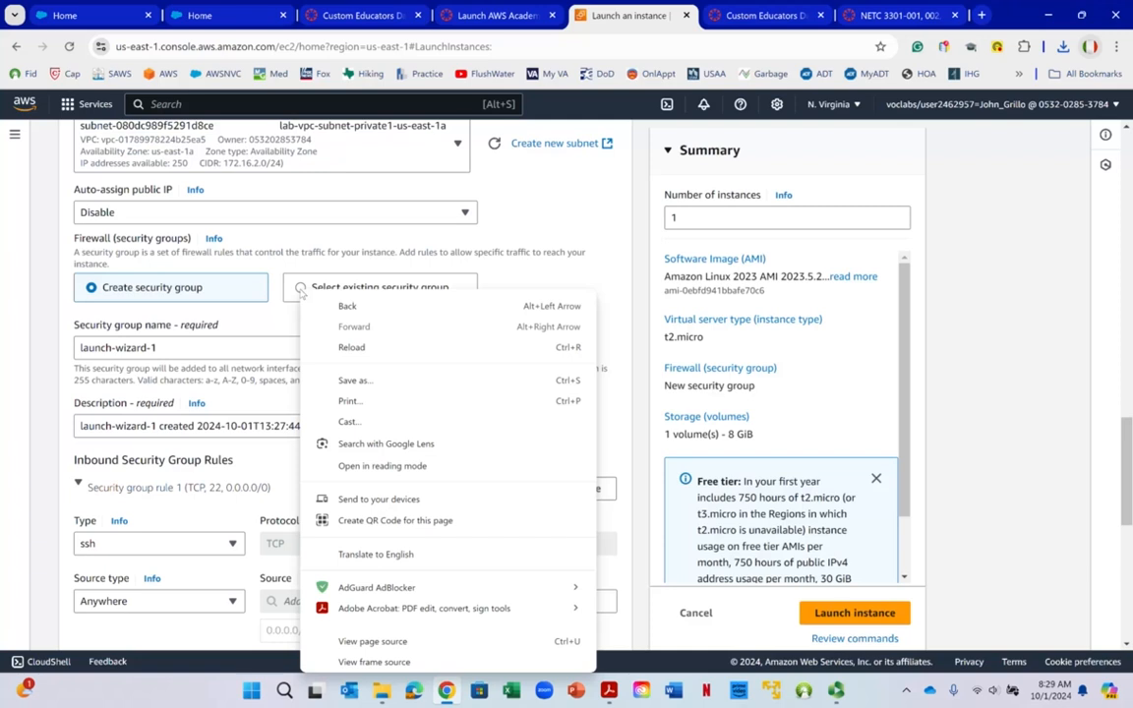
left_click(301, 291)
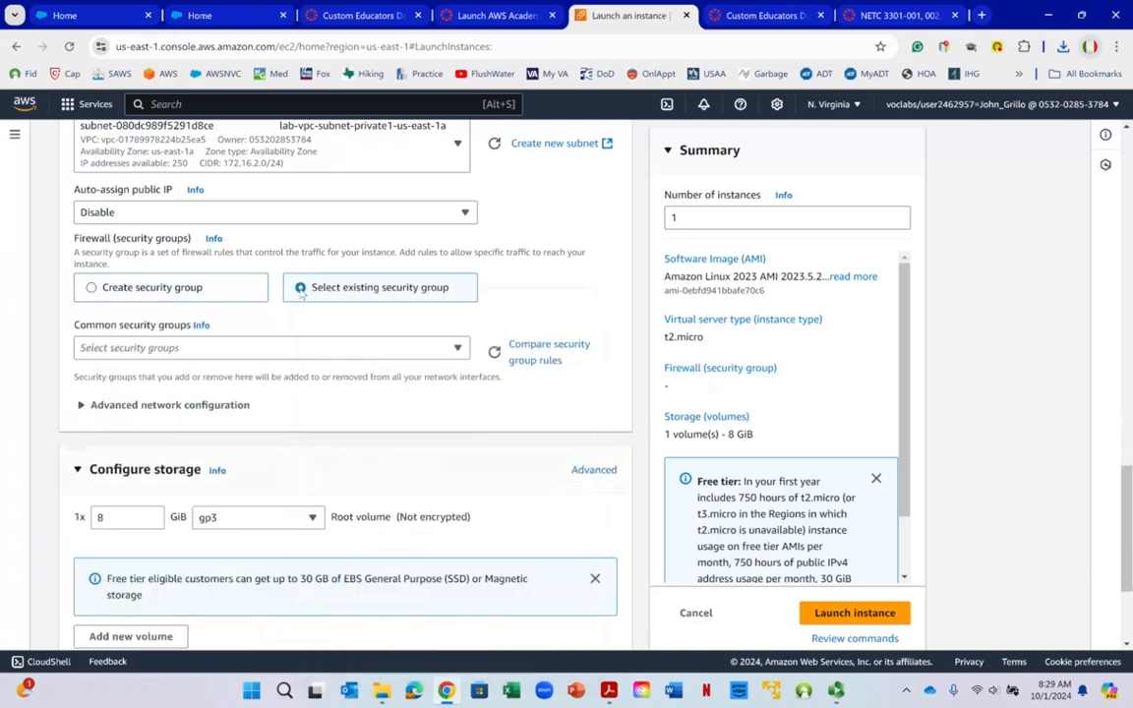
right_click(301, 293)
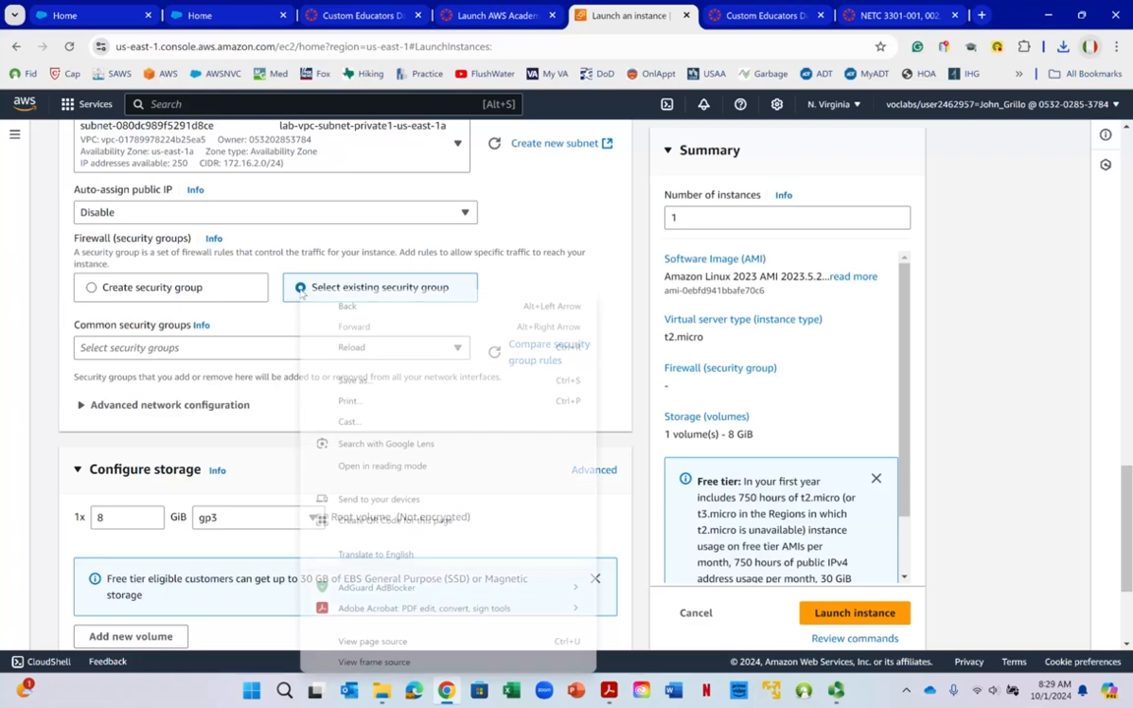
left_click(202, 366)
left_click(204, 350)
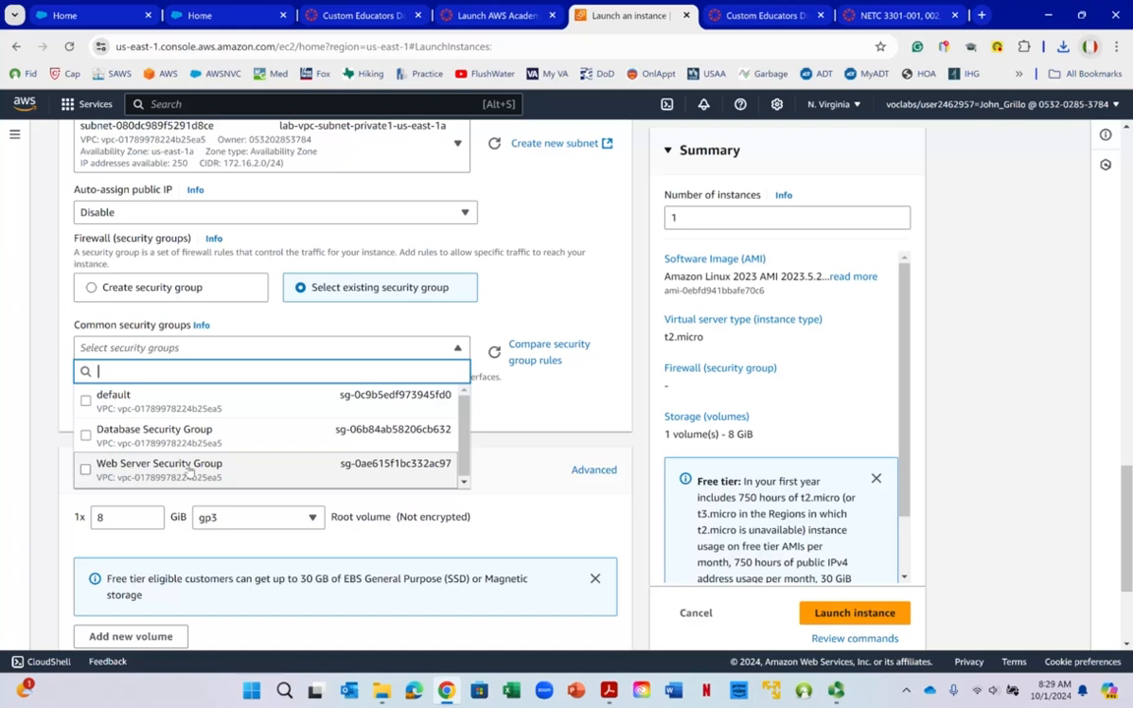
left_click(86, 473)
right_click(86, 473)
left_click(536, 300)
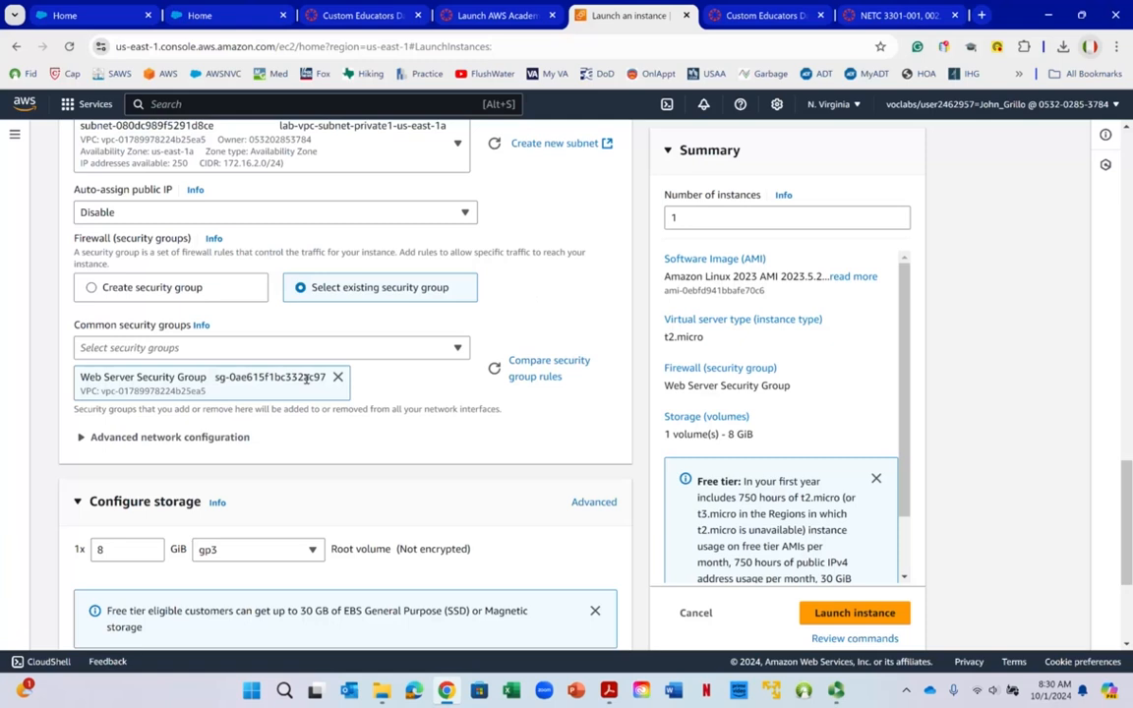
Review the chosen network settings, the advanced network configuration and the storage configuration.
scroll(426, 401, "down", 3)
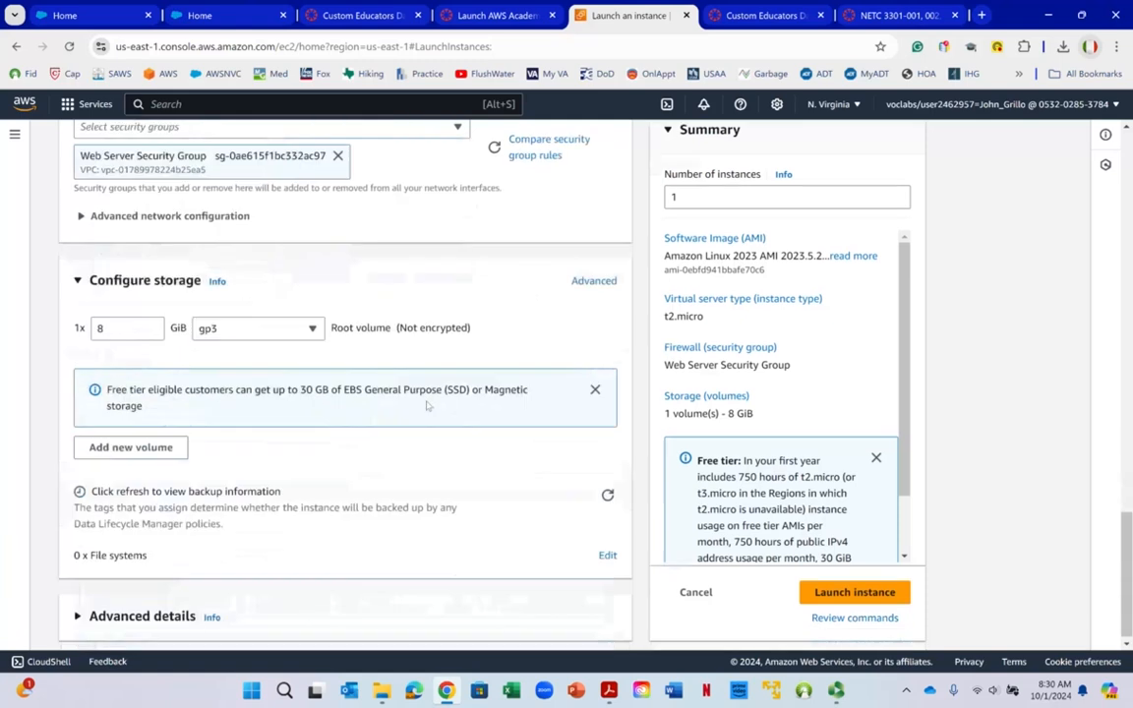
scroll(425, 407, "up", 2)
scroll(328, 372, "down", 1)
scroll(327, 371, "up", 5)
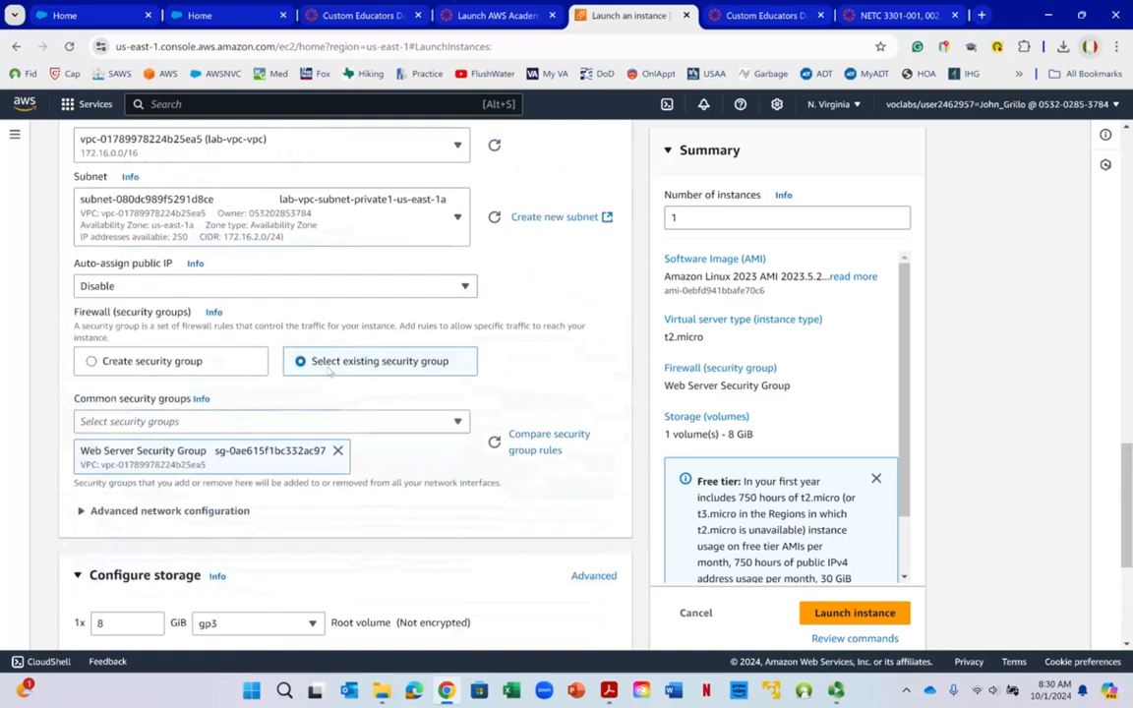
scroll(328, 372, "down", 2)
scroll(278, 273, "down", 3)
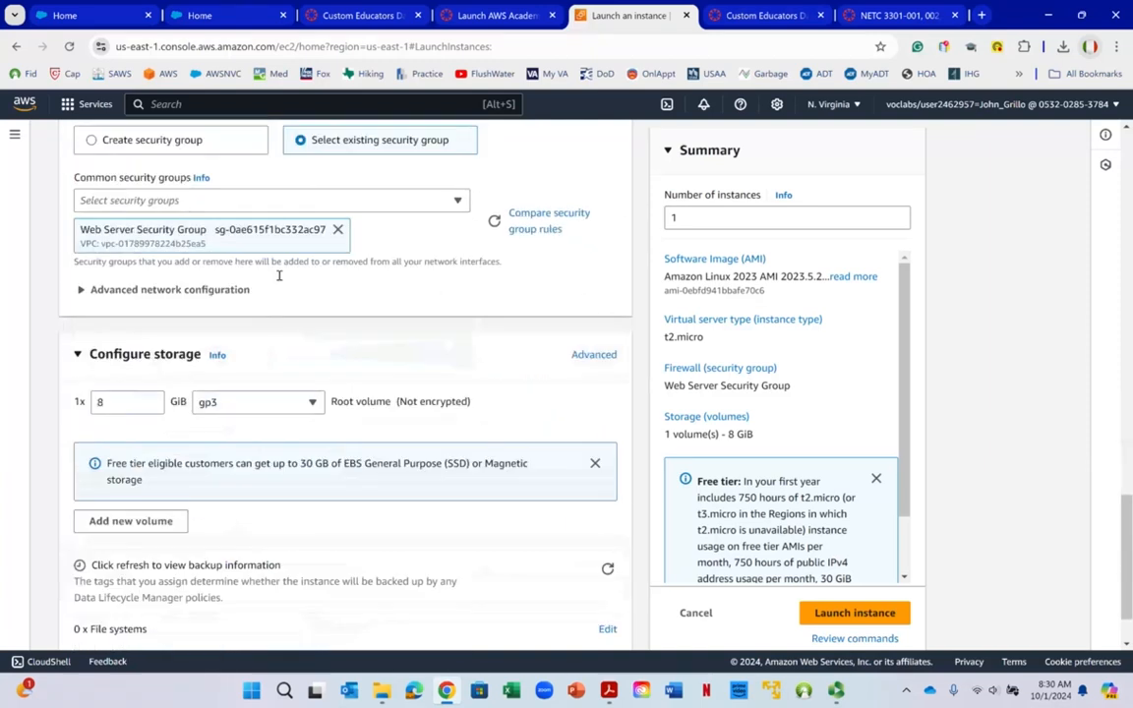
left_click(108, 289)
scroll(278, 307, "down", 6)
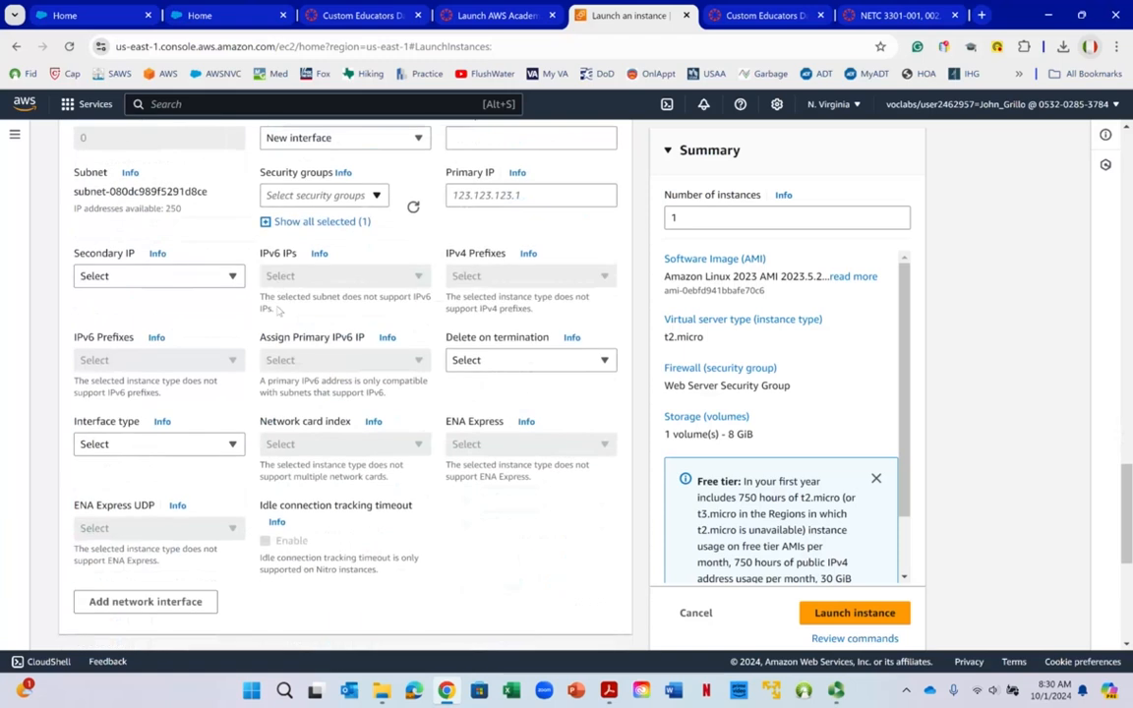
scroll(279, 315, "down", 1)
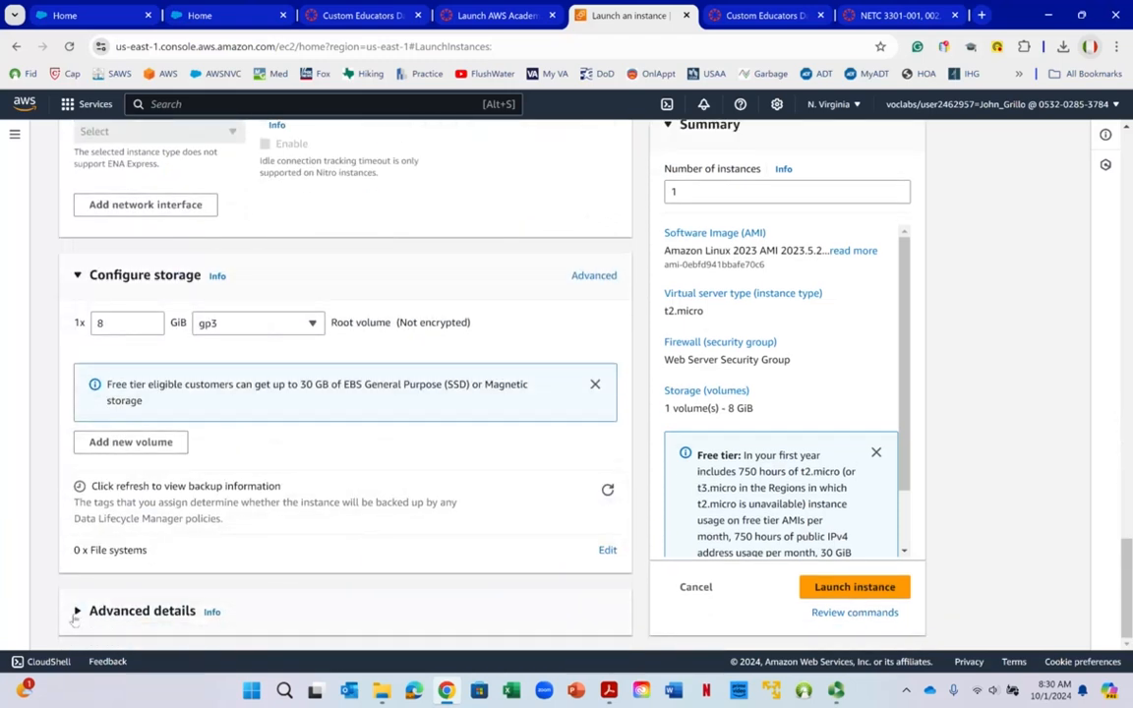
Expand the advanced details and set the IAM instance profile to LabInstanceProfile.
left_click(143, 610)
scroll(228, 492, "down", 3)
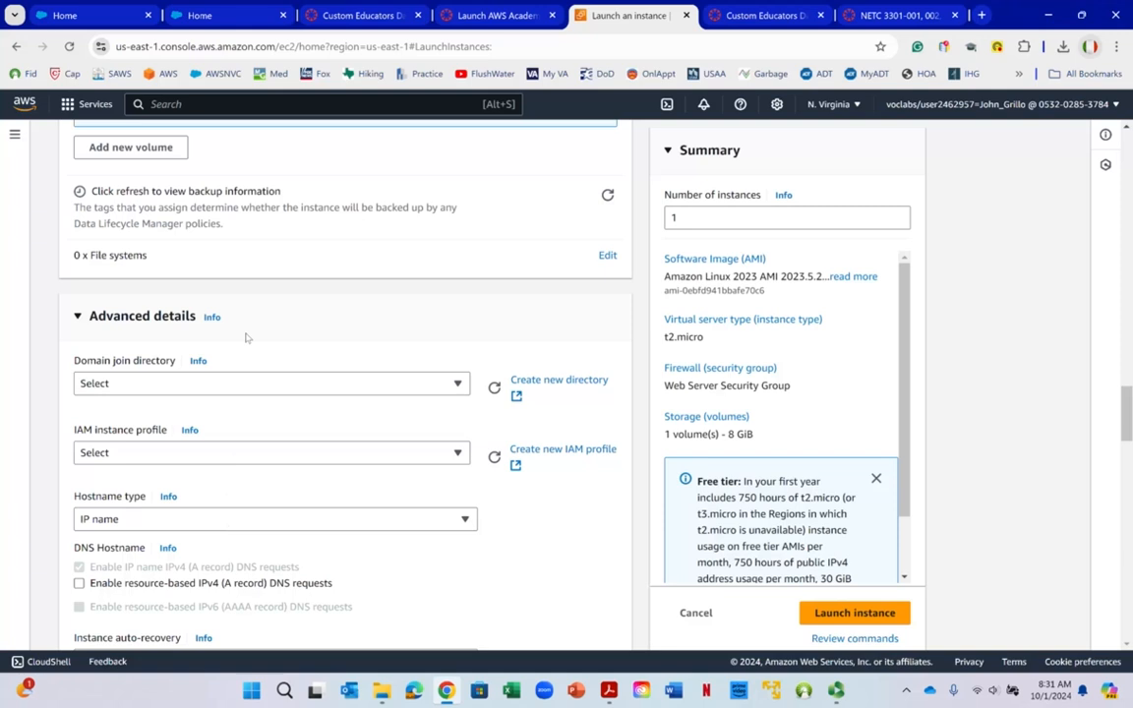
scroll(246, 333, "down", 2)
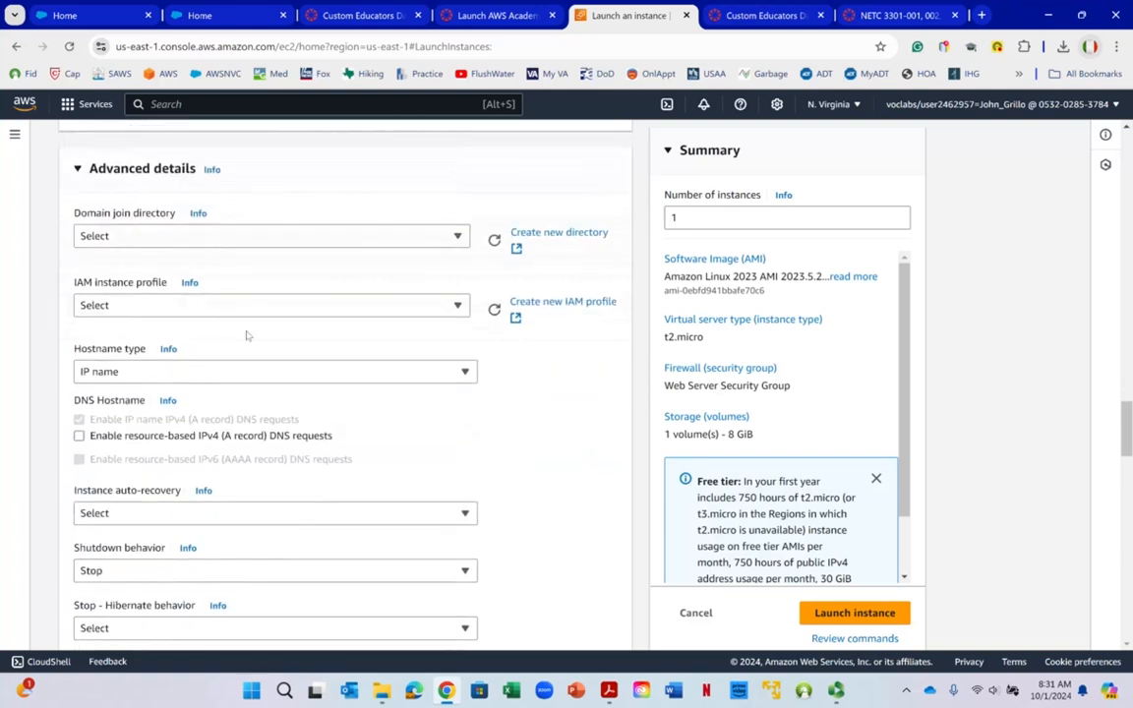
left_click(237, 305)
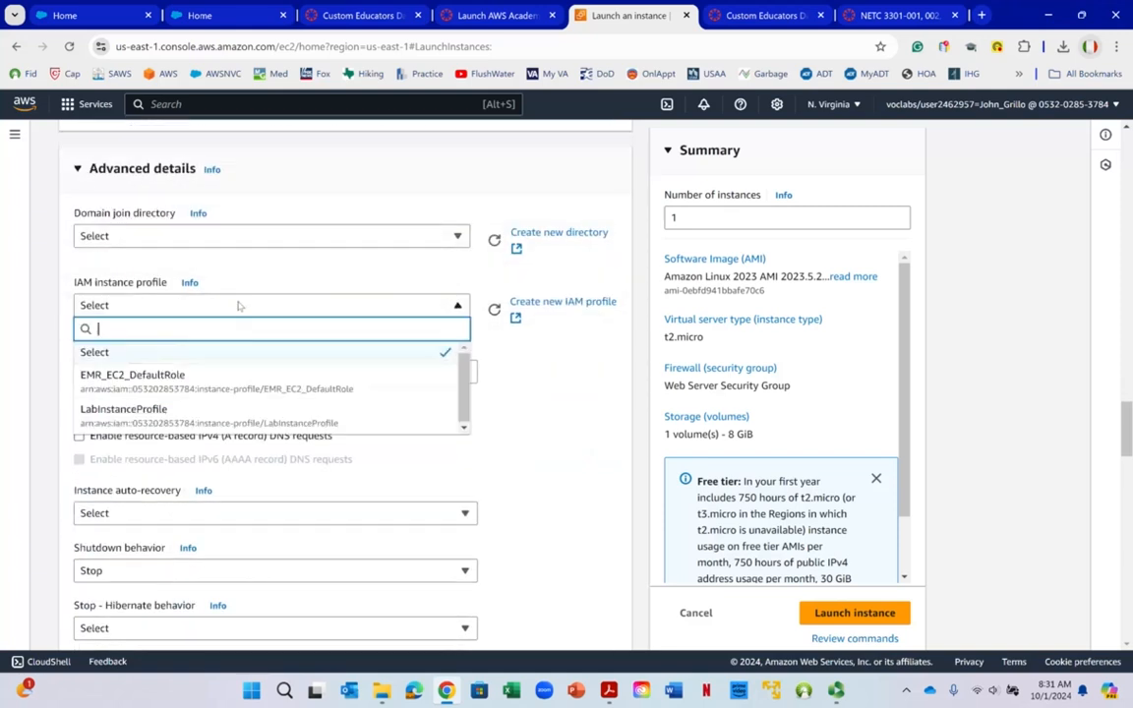
left_click(197, 411)
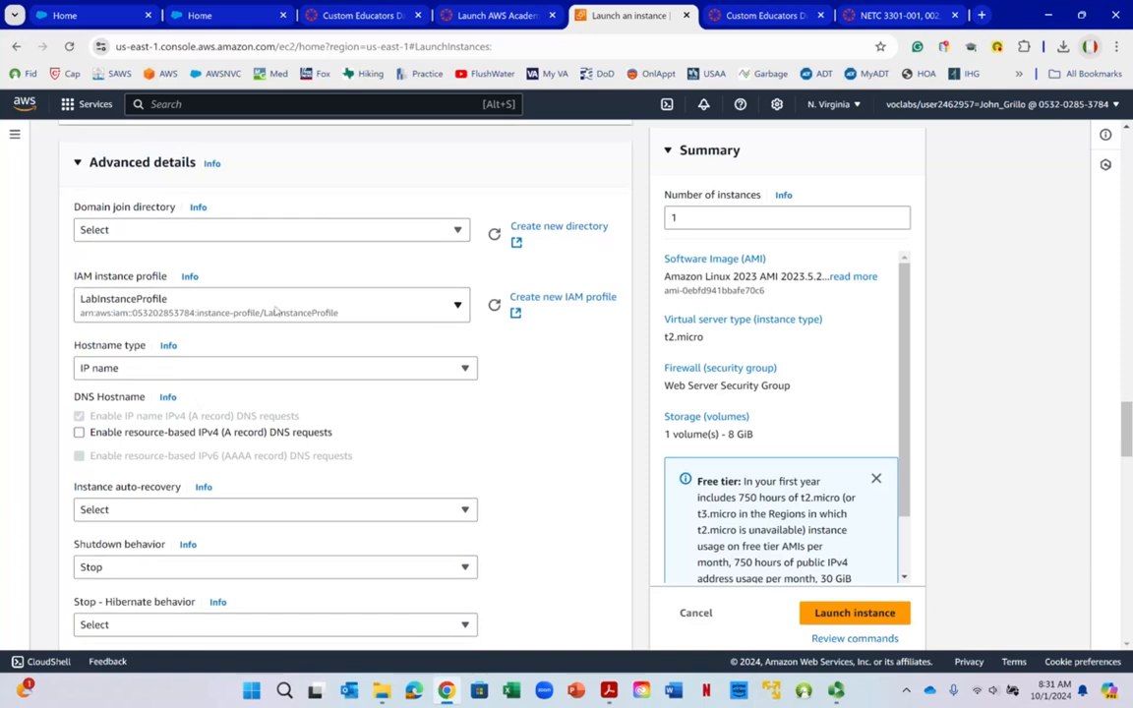
Review the remaining advanced details, from the hostname options through the metadata settings to the optional user data field.
scroll(246, 285, "down", 2)
scroll(247, 280, "up", 2)
scroll(275, 312, "down", 2)
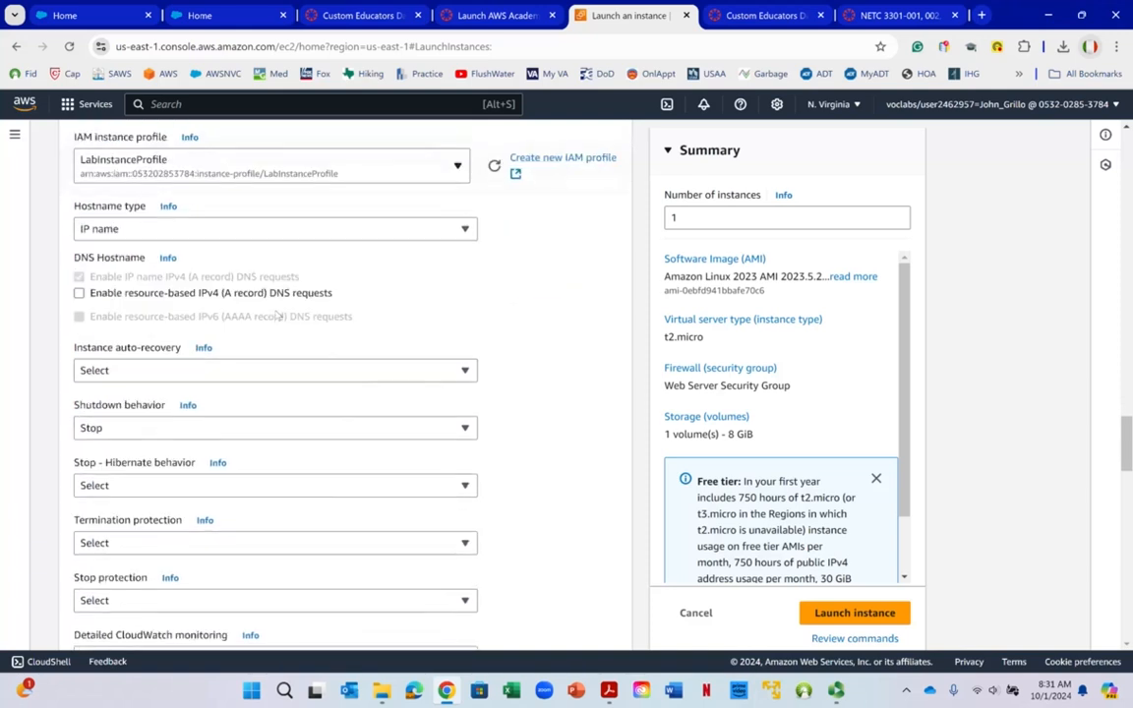
scroll(252, 289, "down", 1)
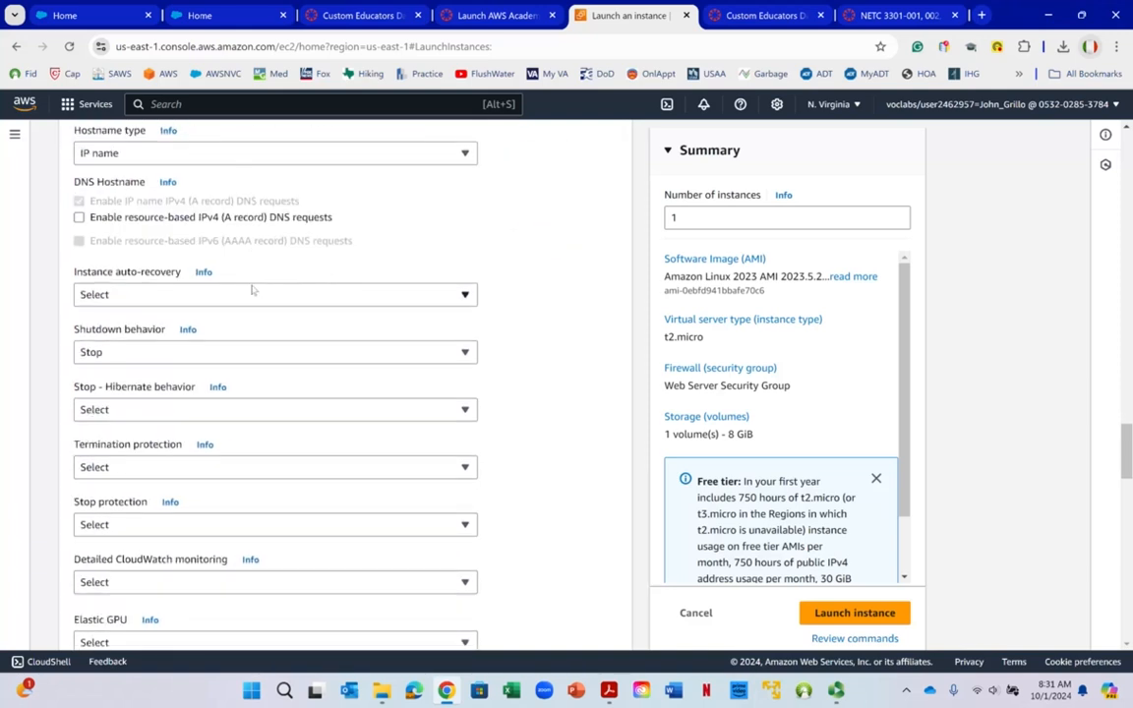
scroll(251, 290, "down", 4)
scroll(252, 291, "down", 6)
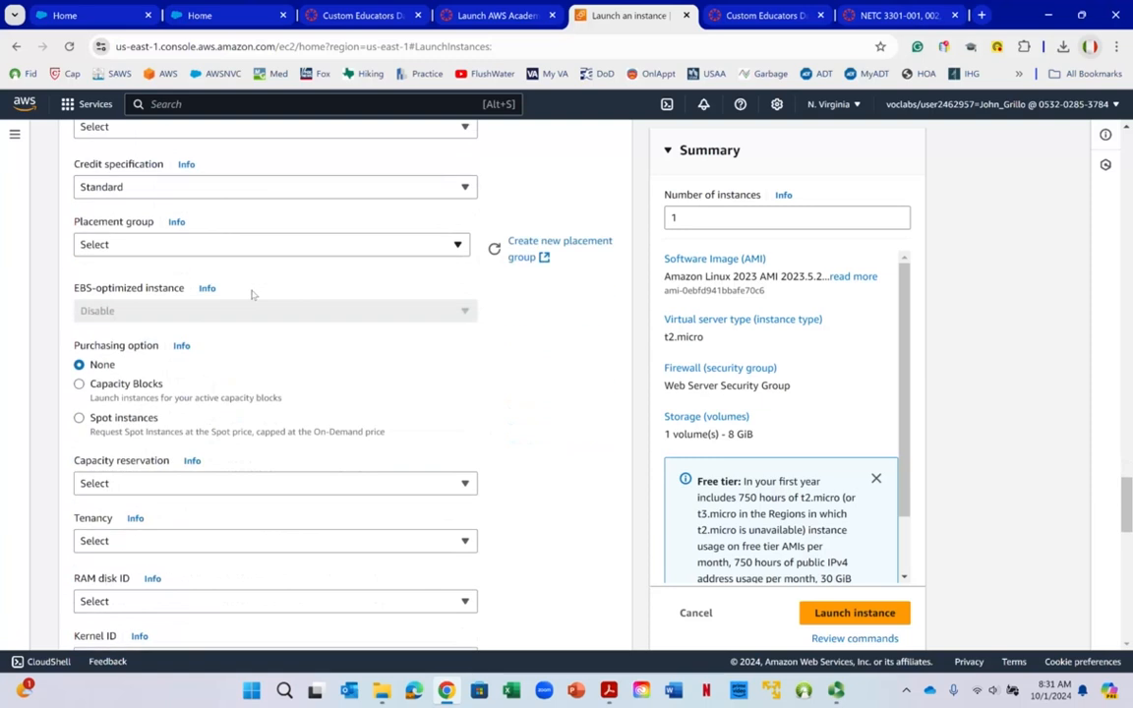
scroll(252, 293, "down", 2)
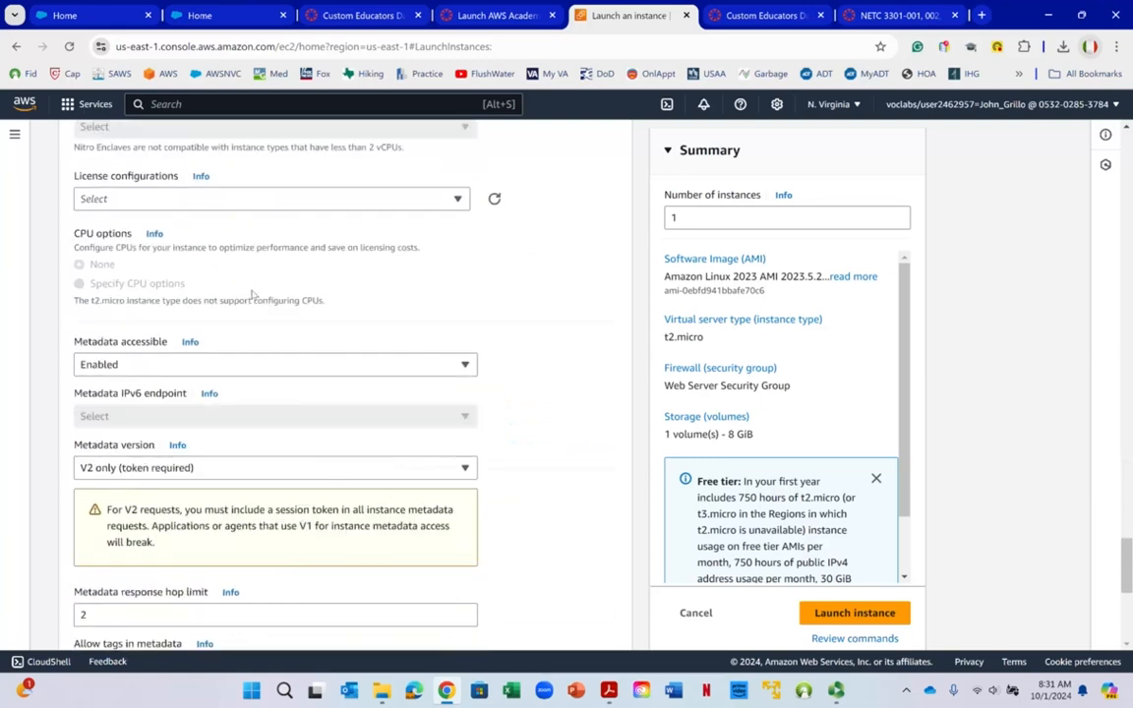
scroll(252, 294, "down", 5)
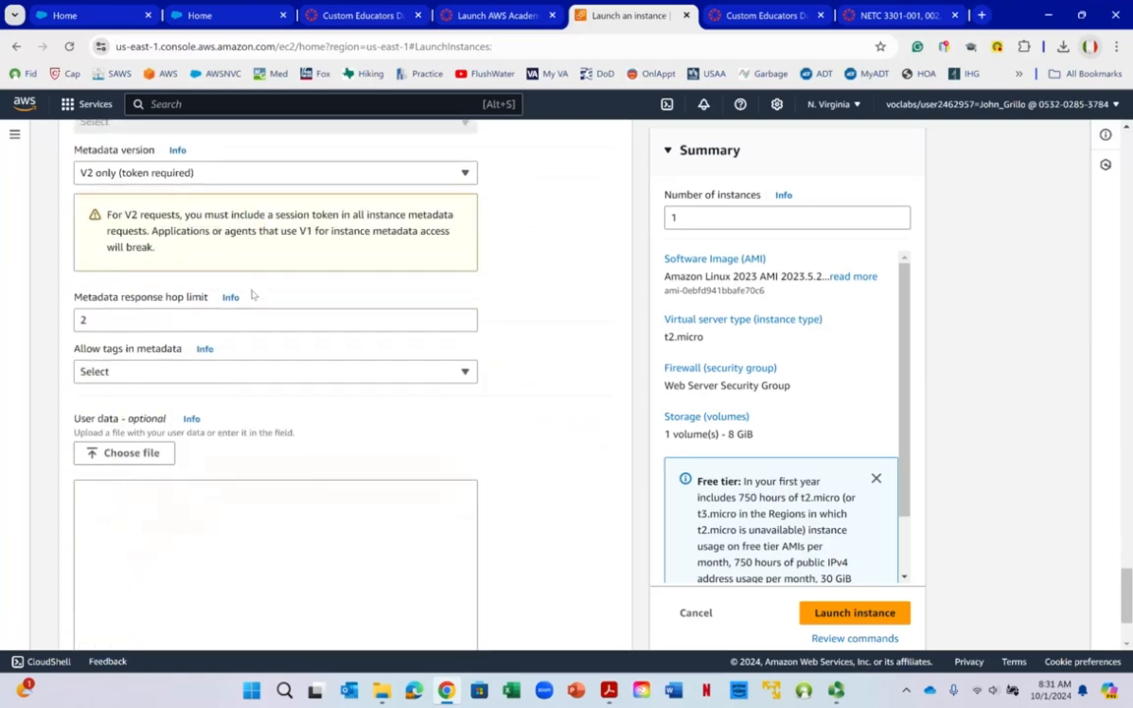
left_click(90, 350)
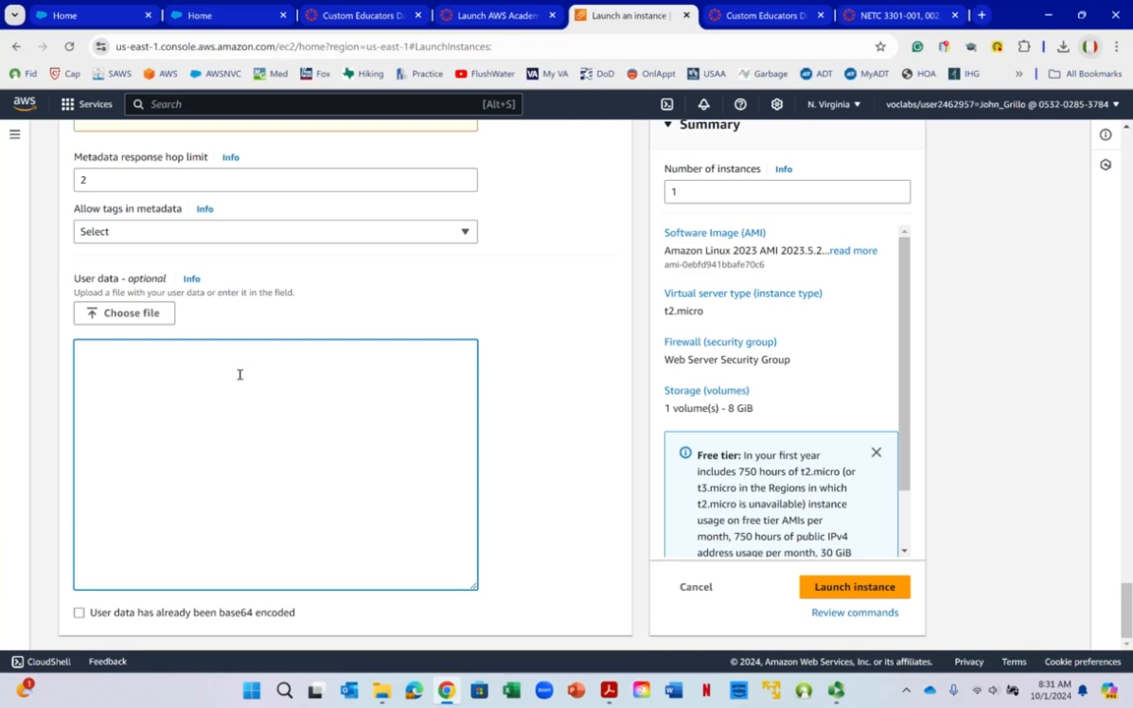
scroll(630, 447, "up", 3)
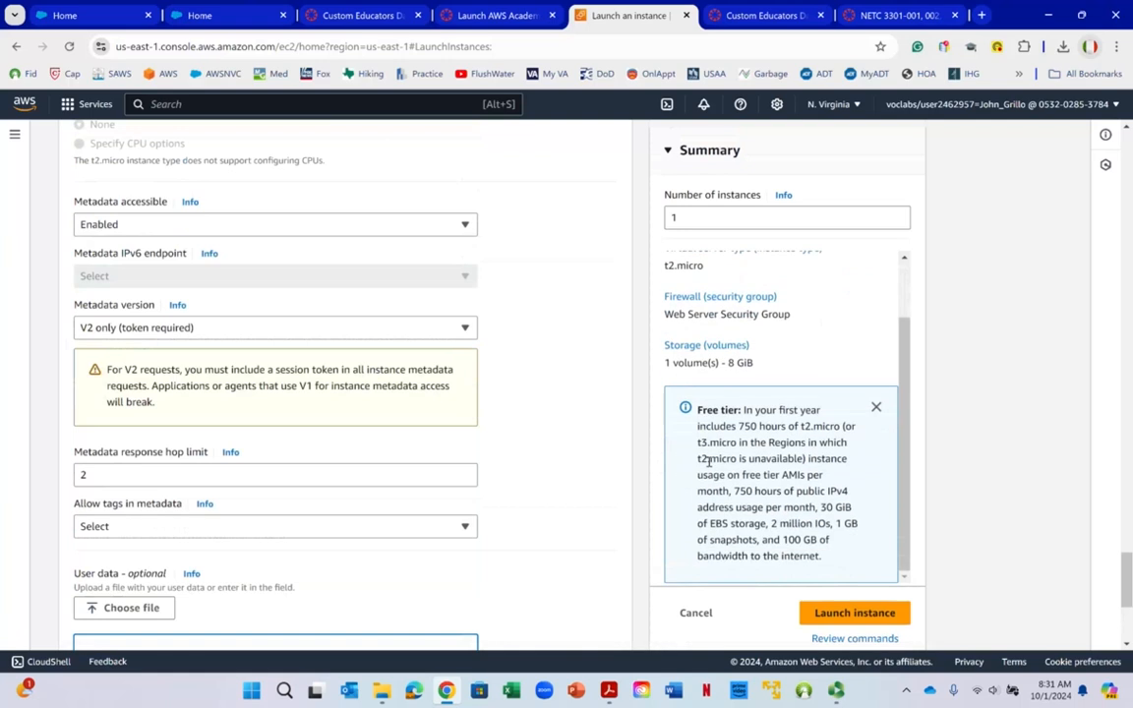
scroll(700, 448, "down", 3)
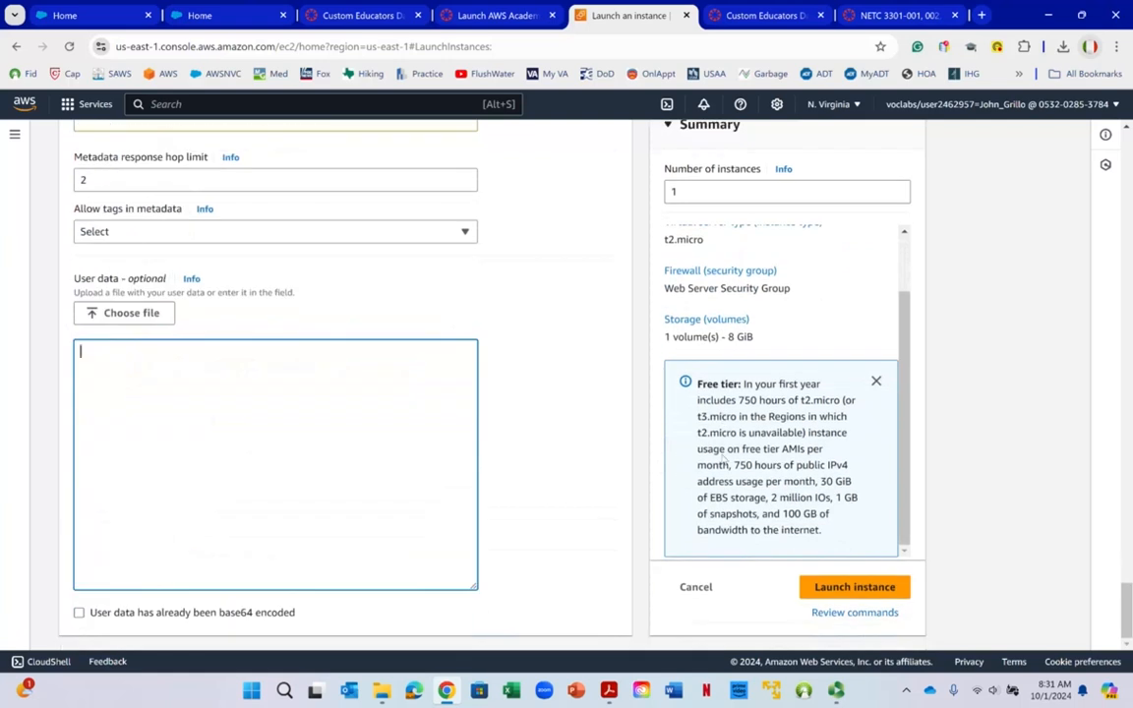
Launch the configured Linux-Server instance and return to the EC2 dashboard.
left_click(839, 586)
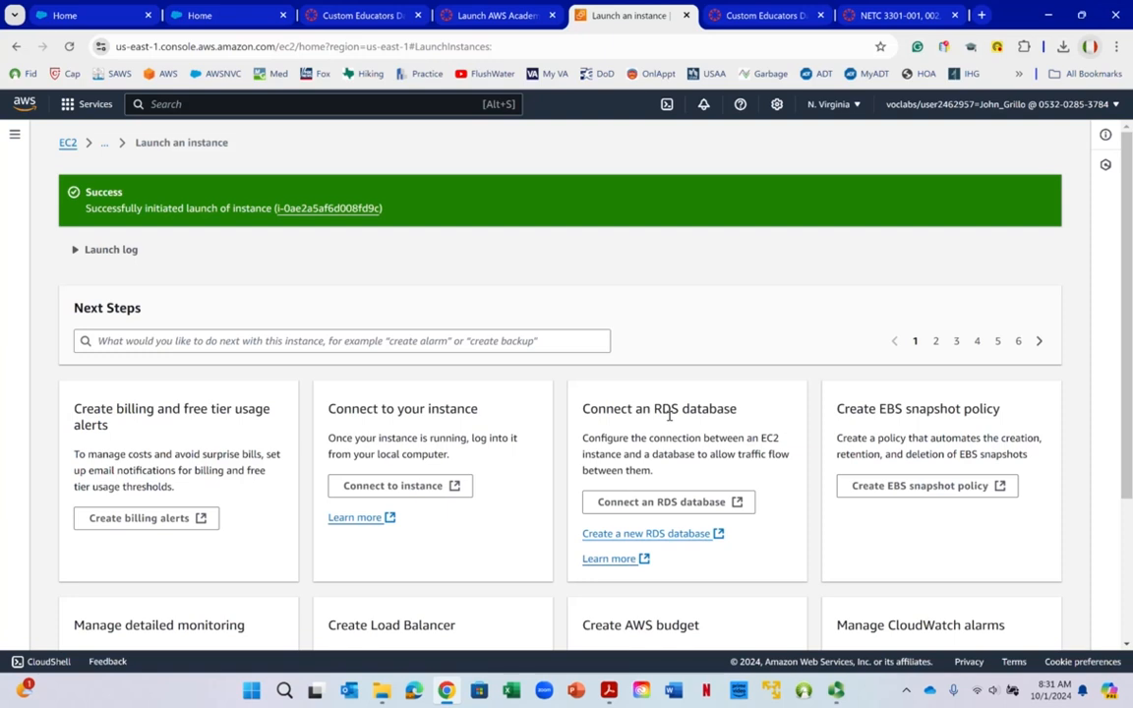
right_click(669, 415)
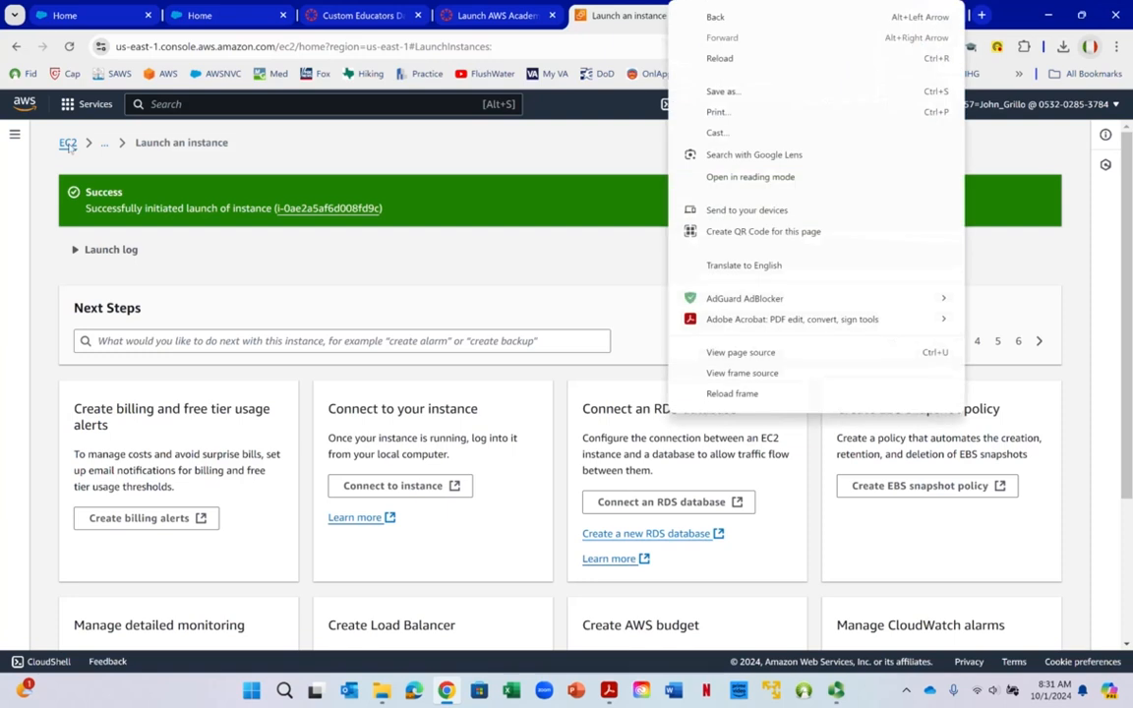
left_click(68, 146)
left_click(69, 145)
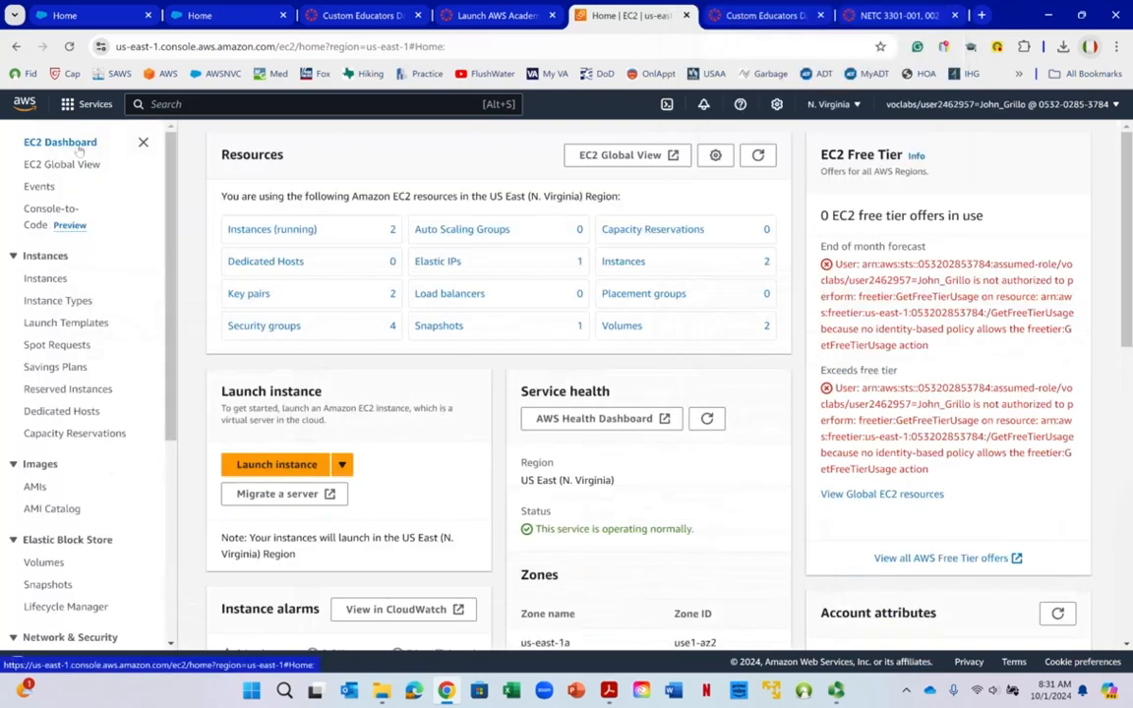
Open the list of running EC2 instances, refresh it and select Linux-Server.
right_click(285, 229)
left_click_drag(258, 230, 256, 234)
left_click(258, 232)
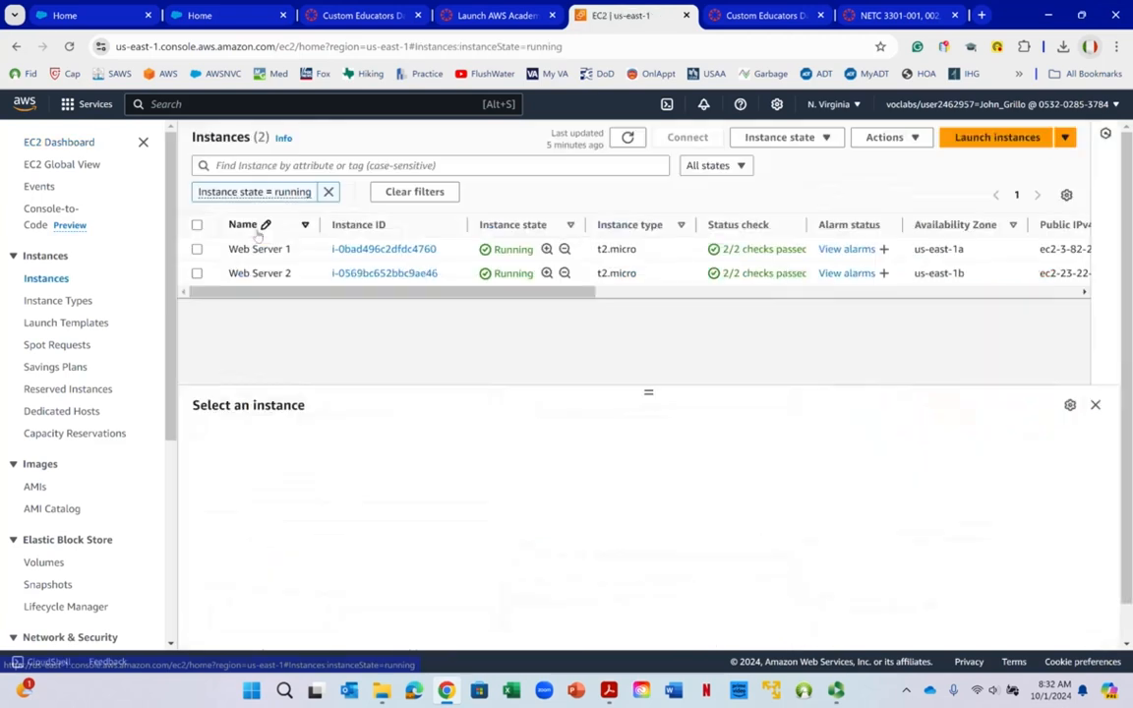
left_click(626, 139)
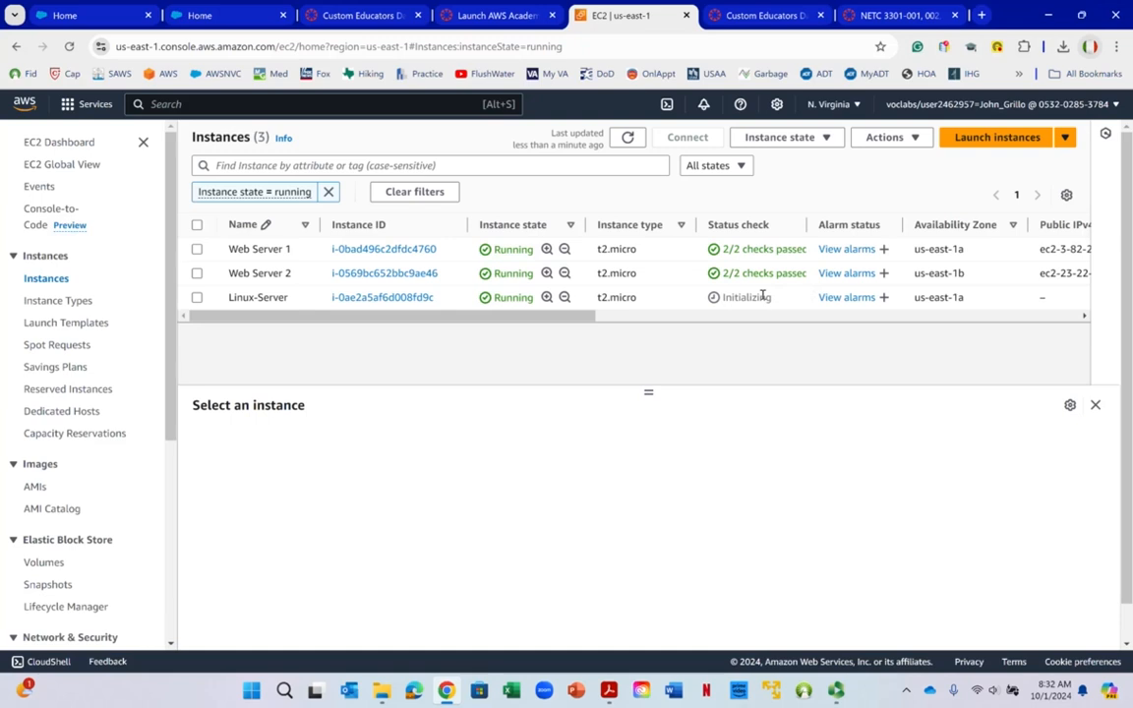
left_click(762, 296)
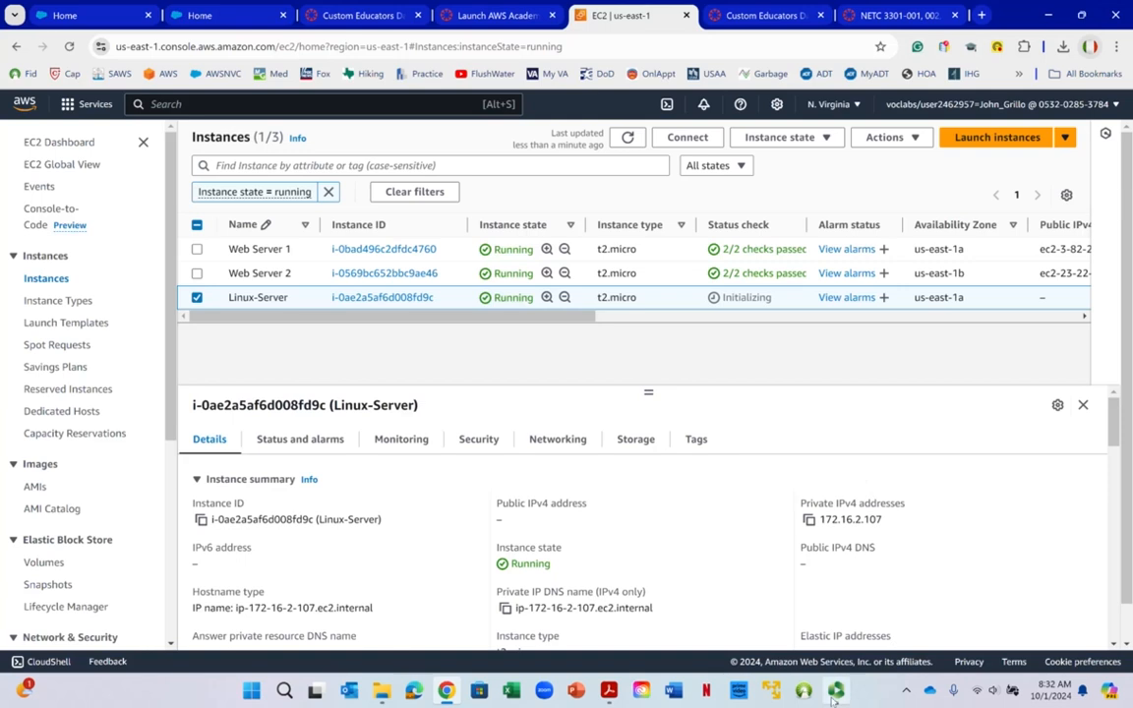
mouse_move(834, 694)
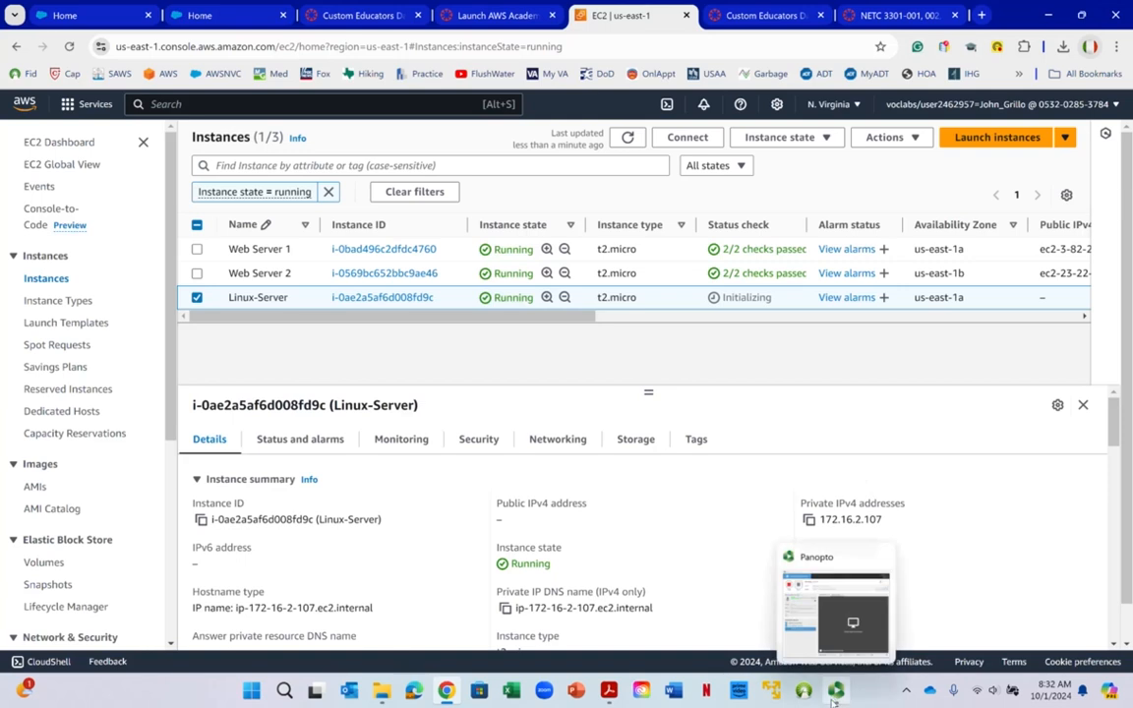
left_click(834, 696)
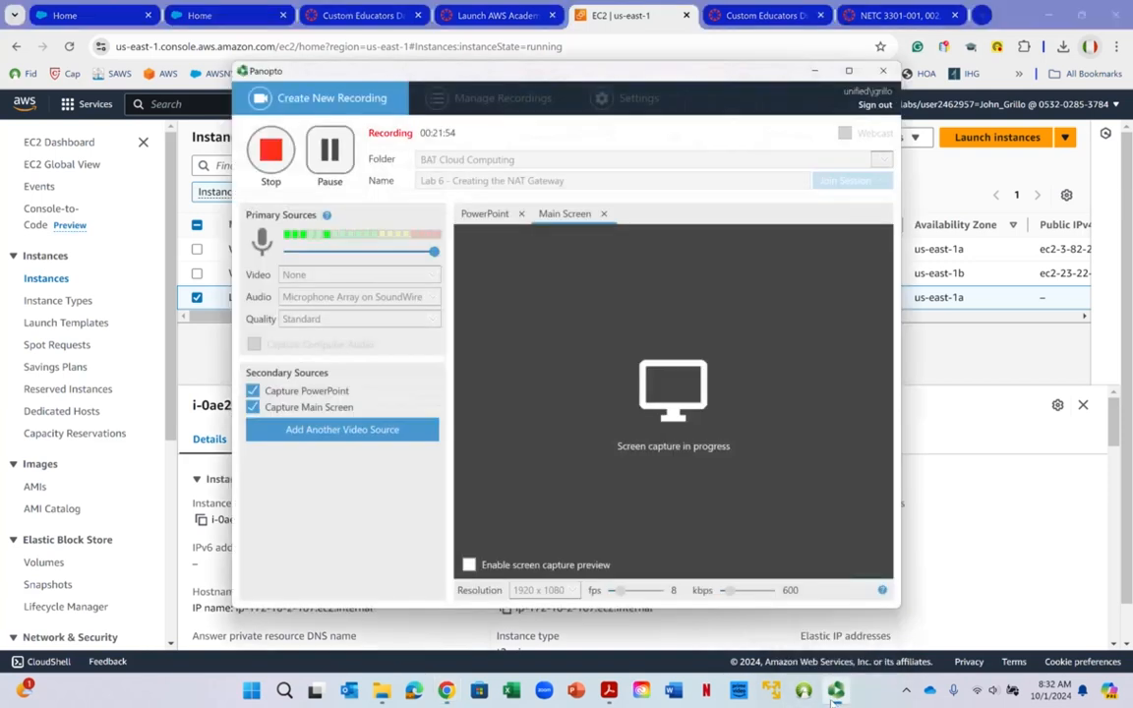
left_click(331, 166)
left_click(811, 72)
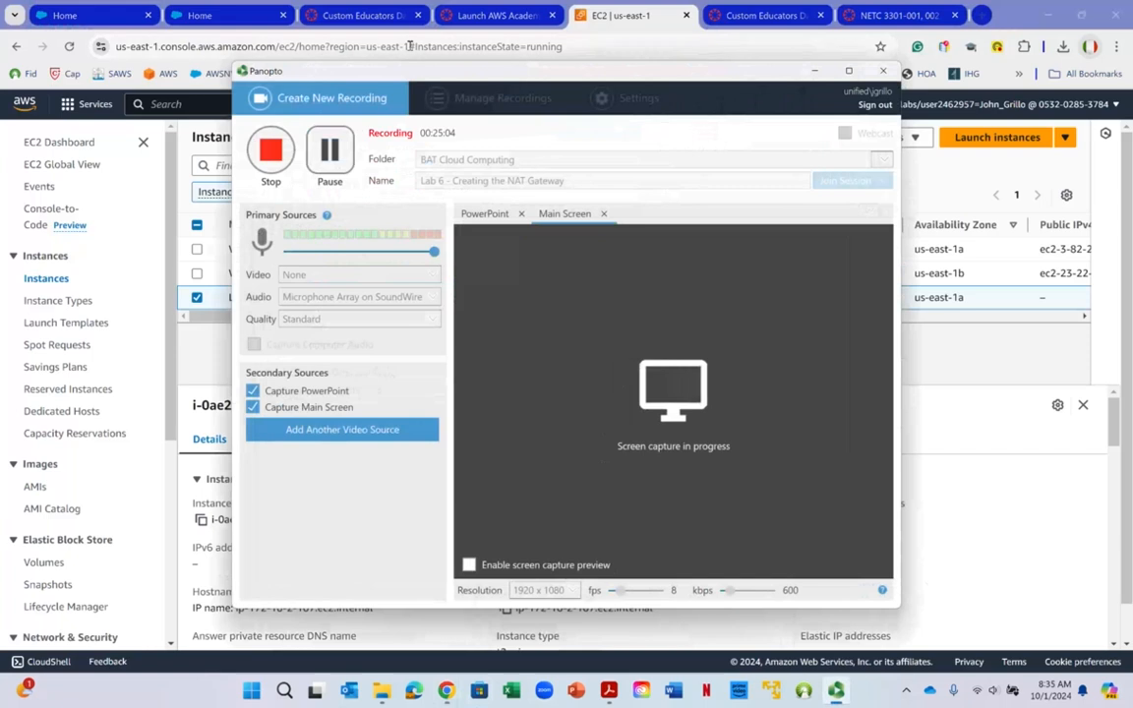
left_click(331, 153)
left_click(342, 169)
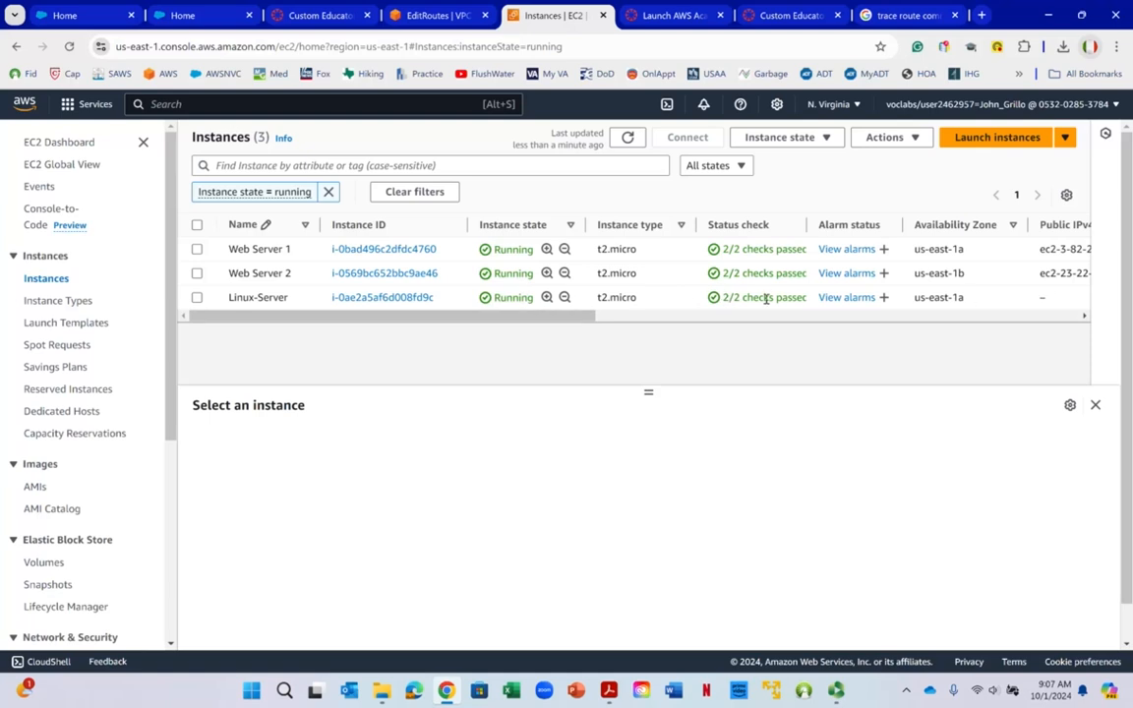
Select the Linux-Server instance and examine its status checks, public and private IPv4 addresses in the instance summary.
left_click_drag(568, 309, 550, 344)
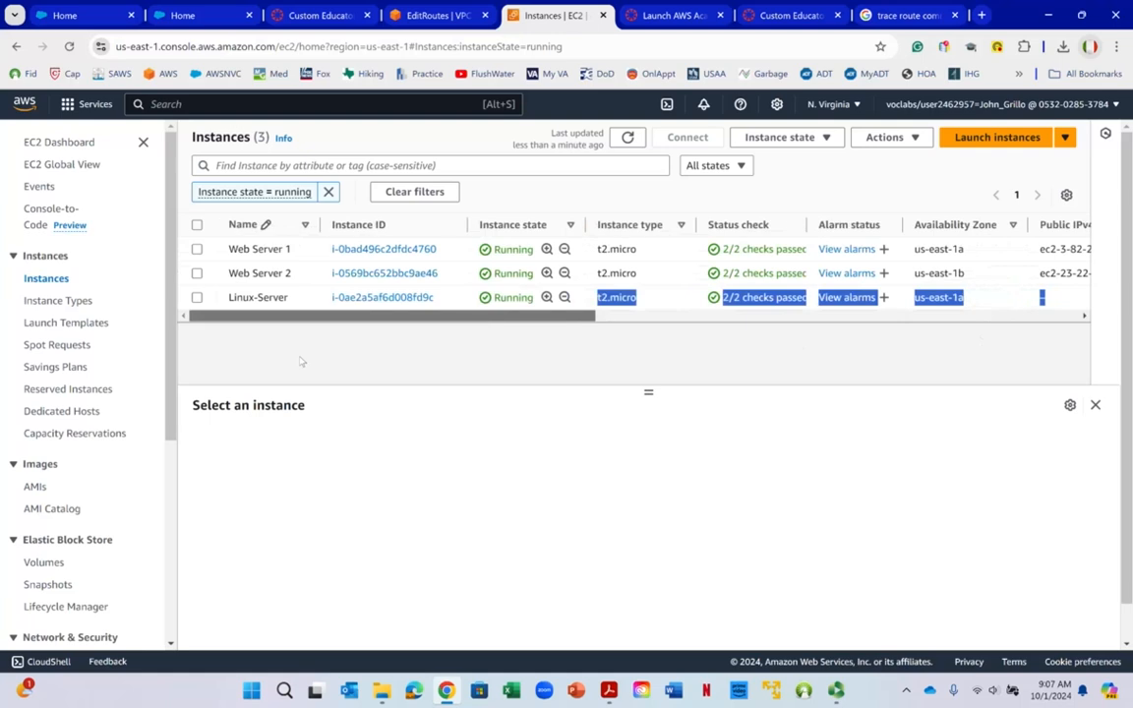
right_click(300, 359)
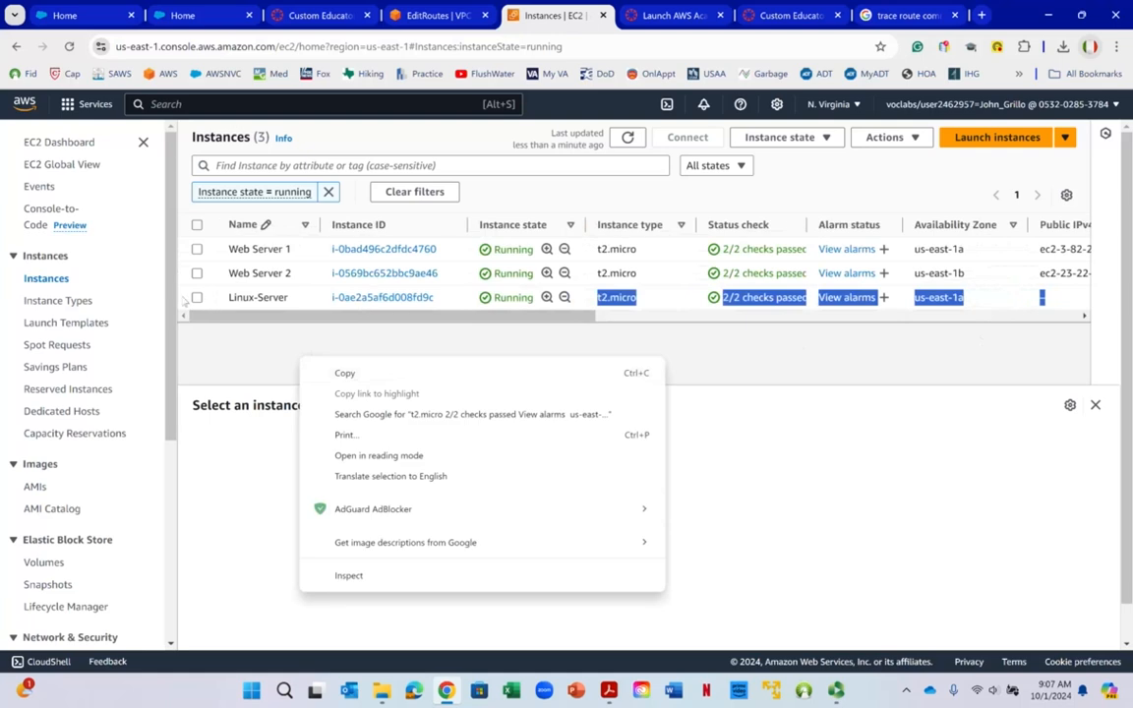
left_click(197, 298)
scroll(306, 346, "down", 2)
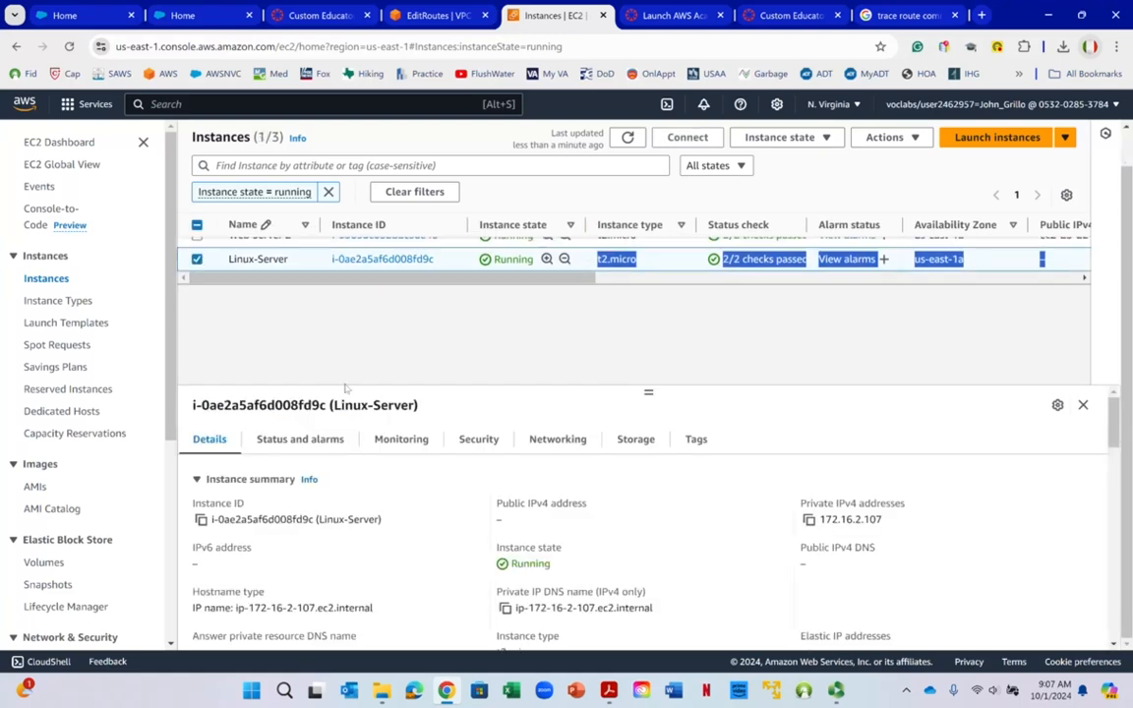
right_click(312, 475)
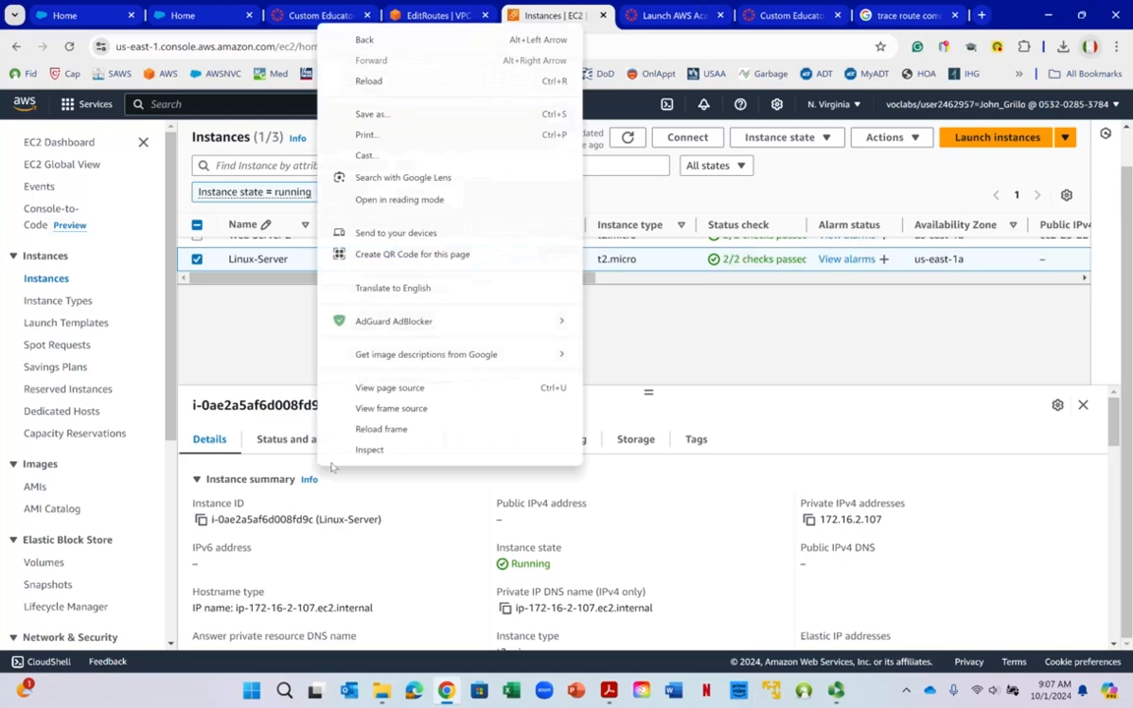
left_click(486, 469)
right_click(534, 522)
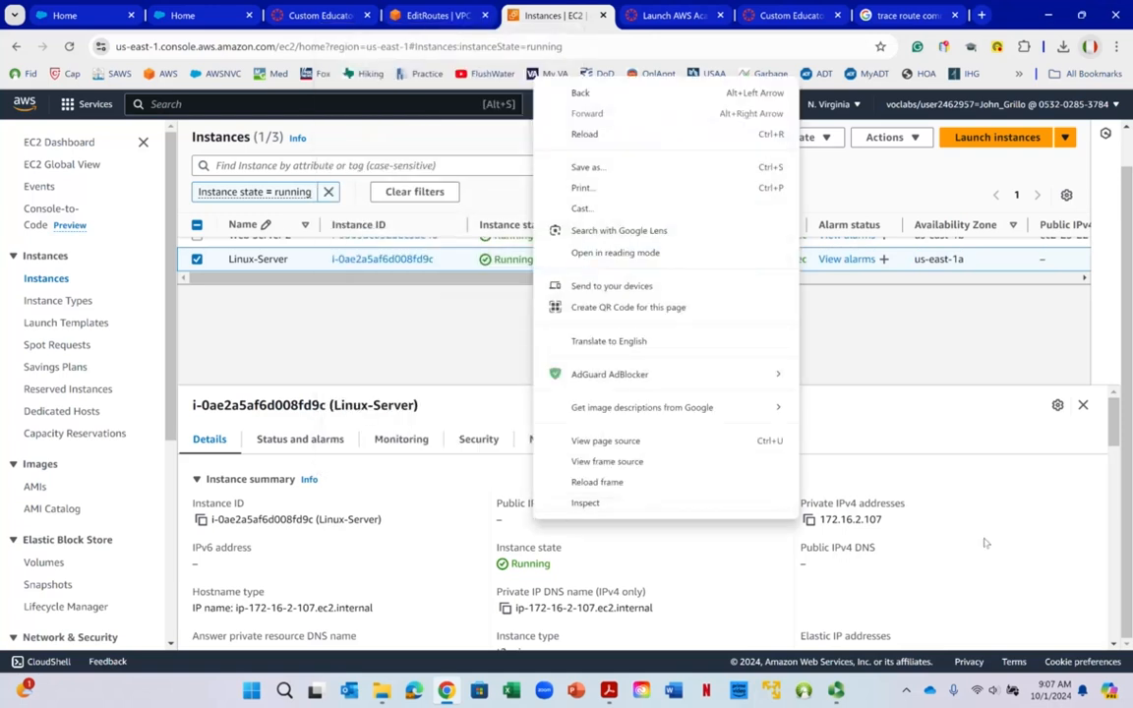
left_click(850, 524)
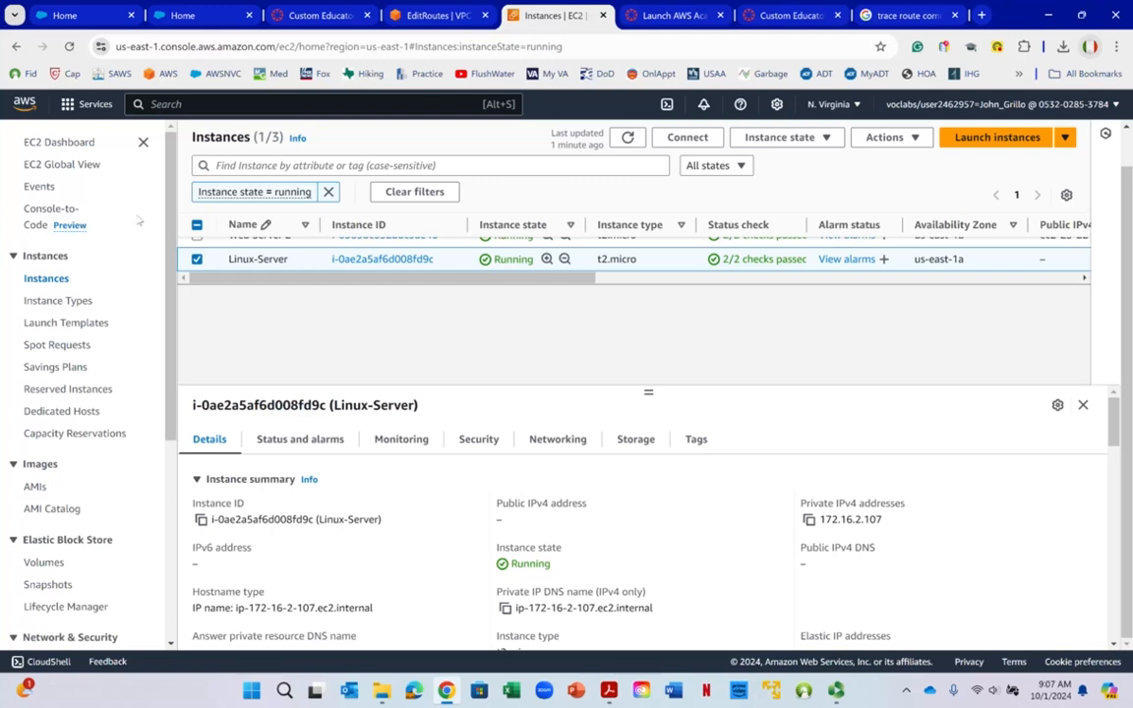
Examine the remaining columns of the instances list for Linux-Server, including security group, key name, launch time and platform.
mouse_move(168, 223)
left_mouse_down()
mouse_move(168, 317)
mouse_move(168, 224)
left_mouse_up()
right_click(190, 224)
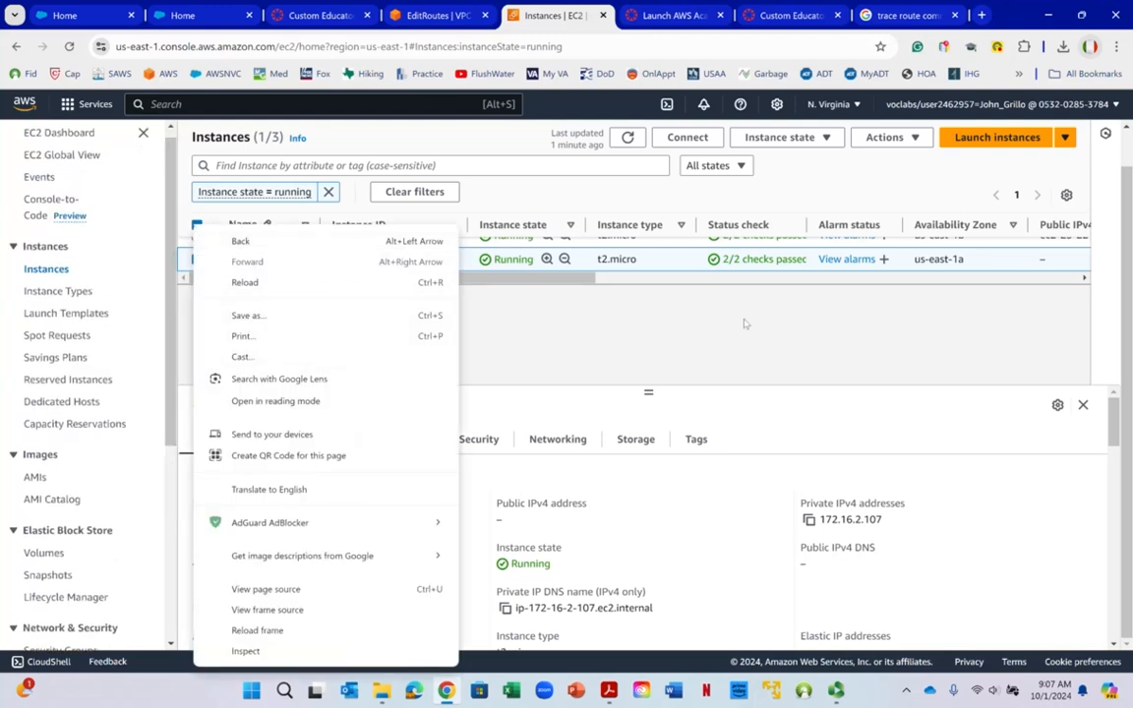
left_click(786, 351)
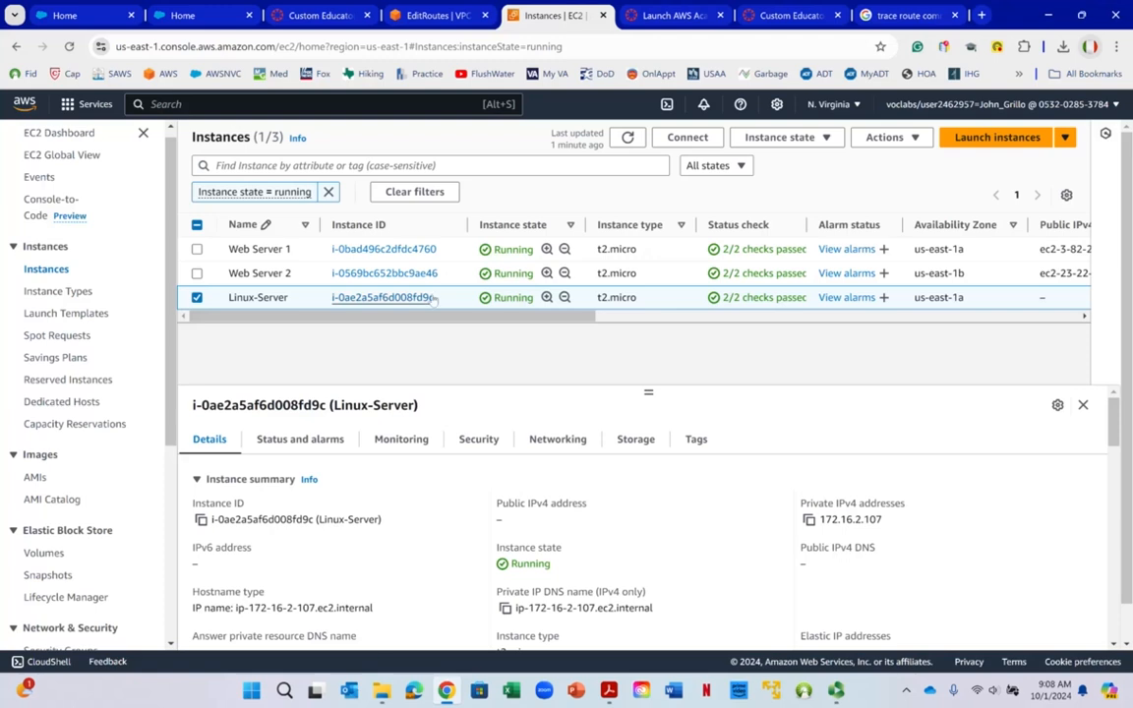
left_click_drag(428, 313, 325, 344)
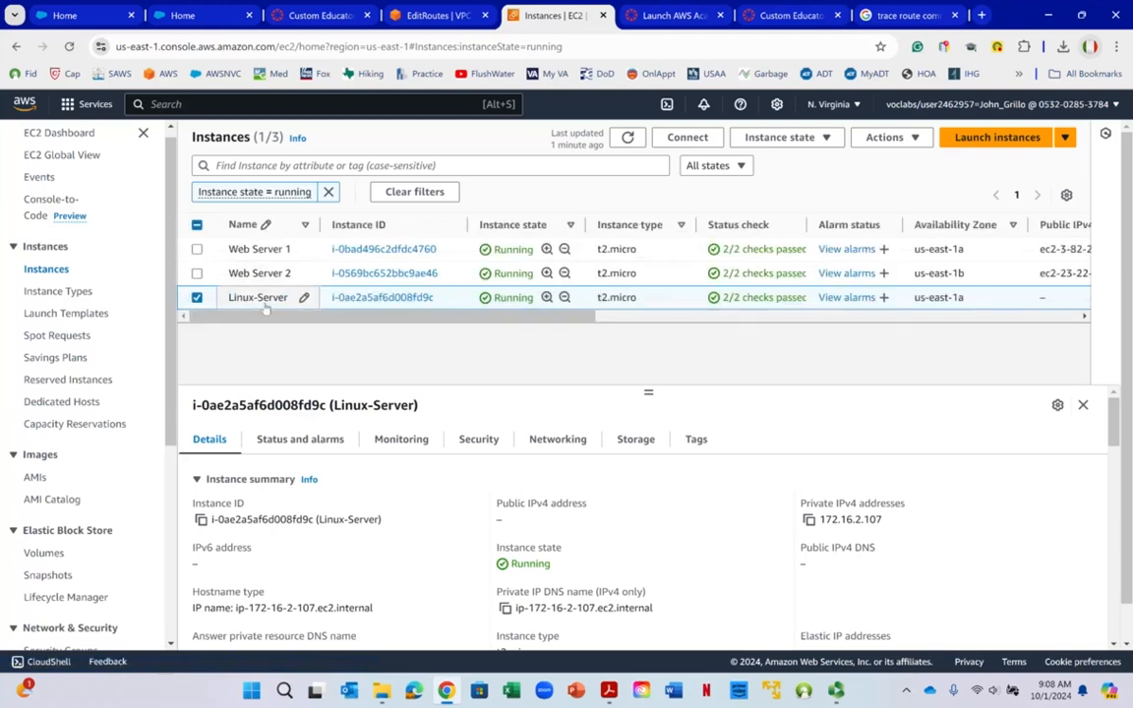
left_click_drag(413, 316, 898, 316)
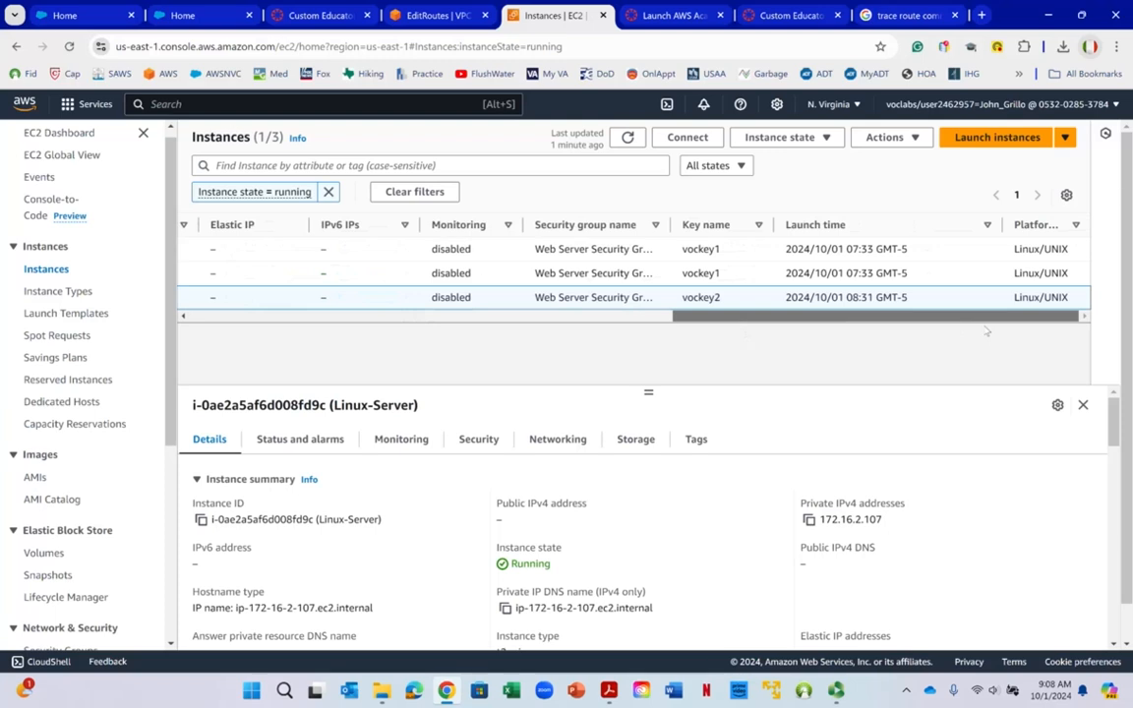
right_click(731, 313)
left_click_drag(730, 312, 183, 356)
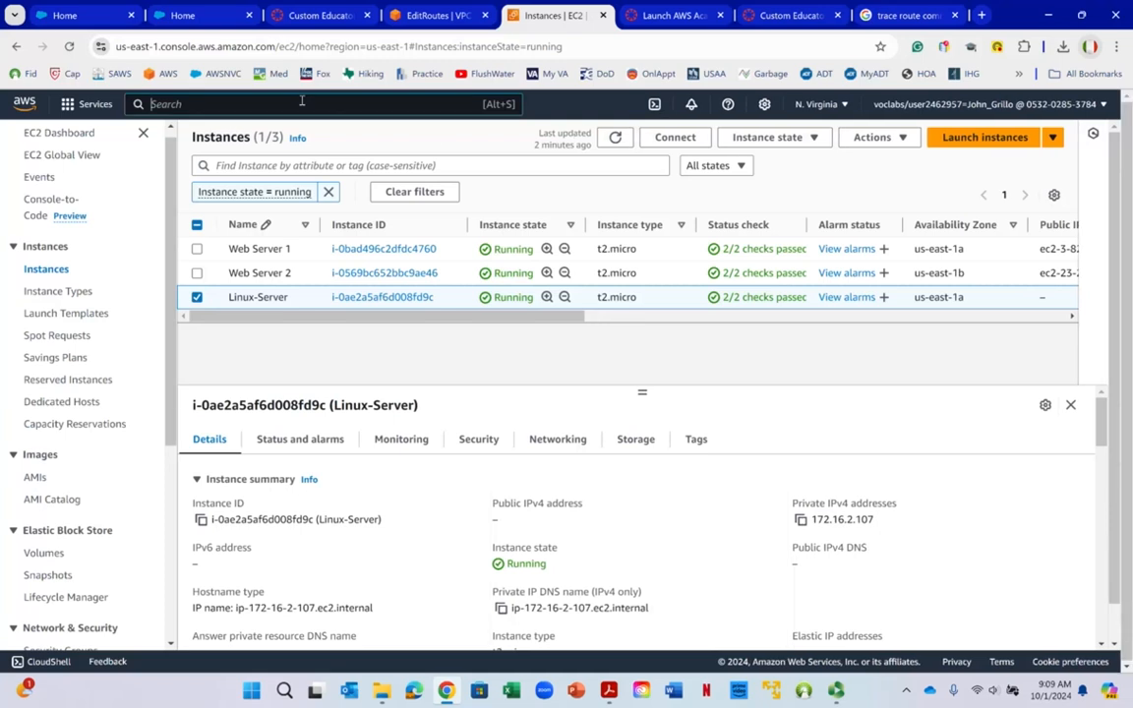
Search the AWS services for "systems", open Systems Manager and get started with it to reach Fleet Manager's managed nodes.
type("systems")
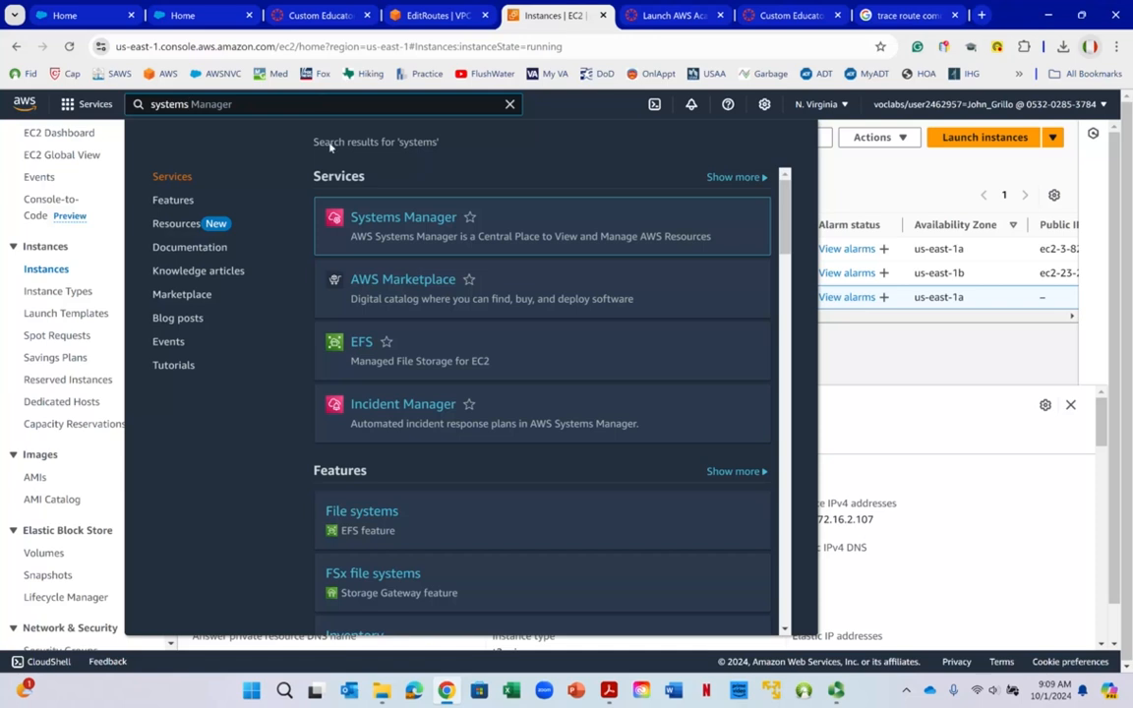
left_click(376, 217)
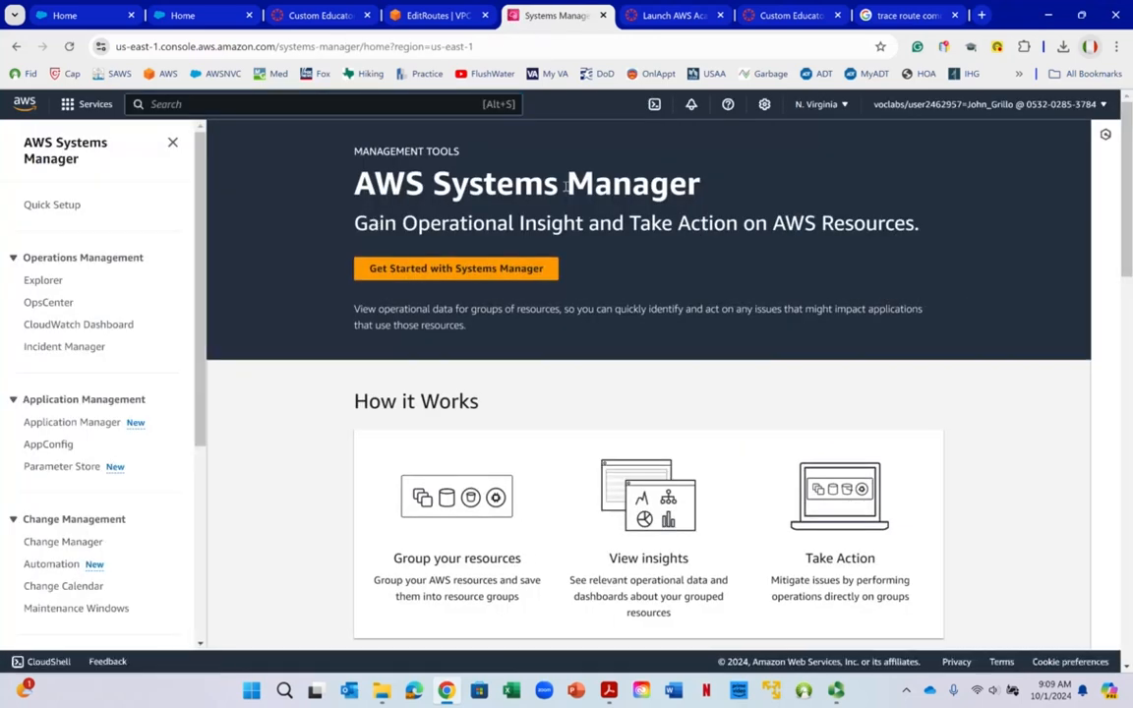
left_click(429, 274)
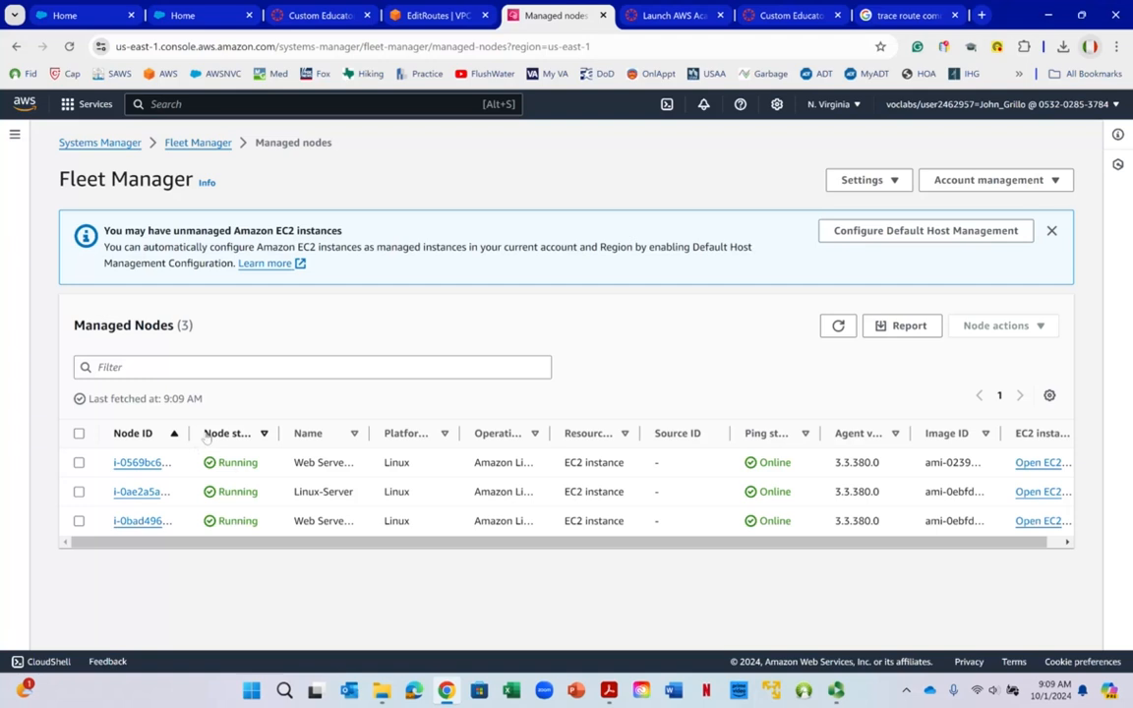
Widen the Name column of the managed nodes list so the full server names fit.
left_click_drag(370, 433, 380, 433)
right_click(380, 431)
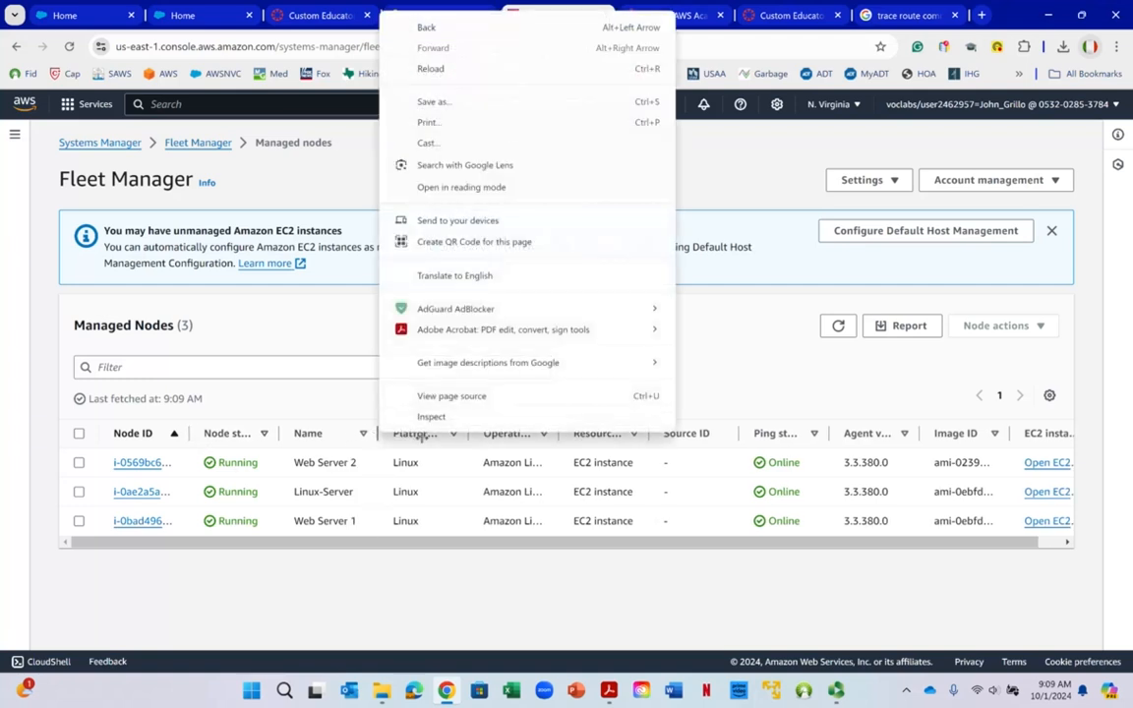
left_click(214, 318)
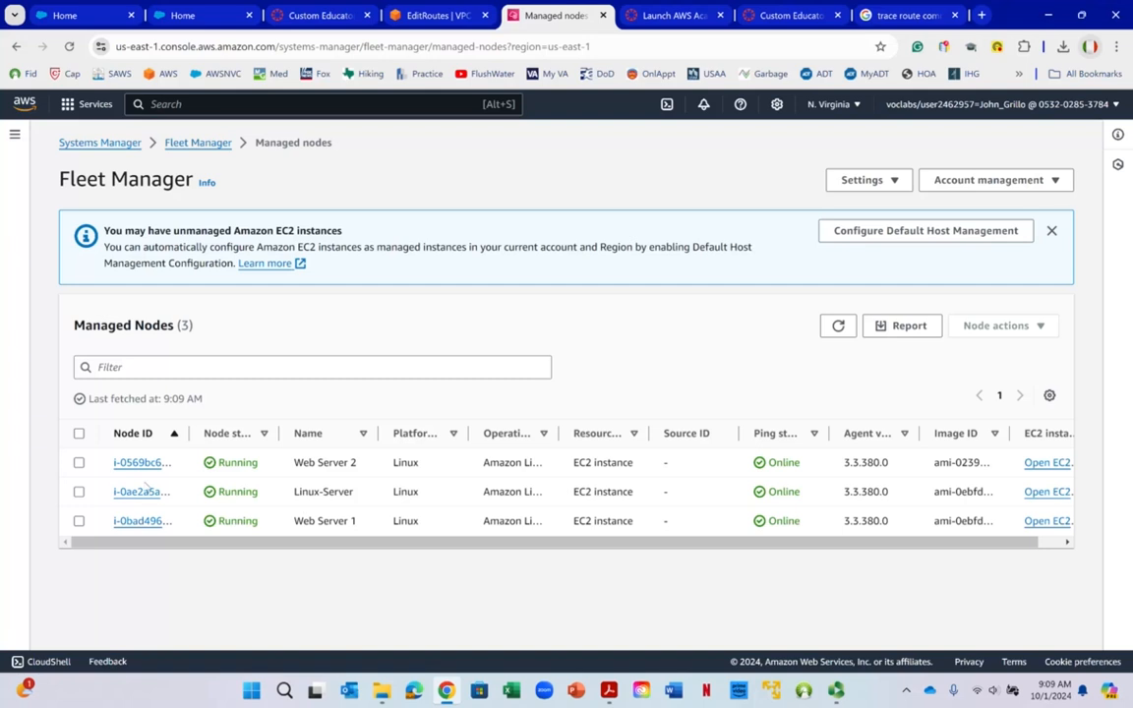
Select the Linux-Server managed node and connect to it with a terminal session.
left_click(79, 491)
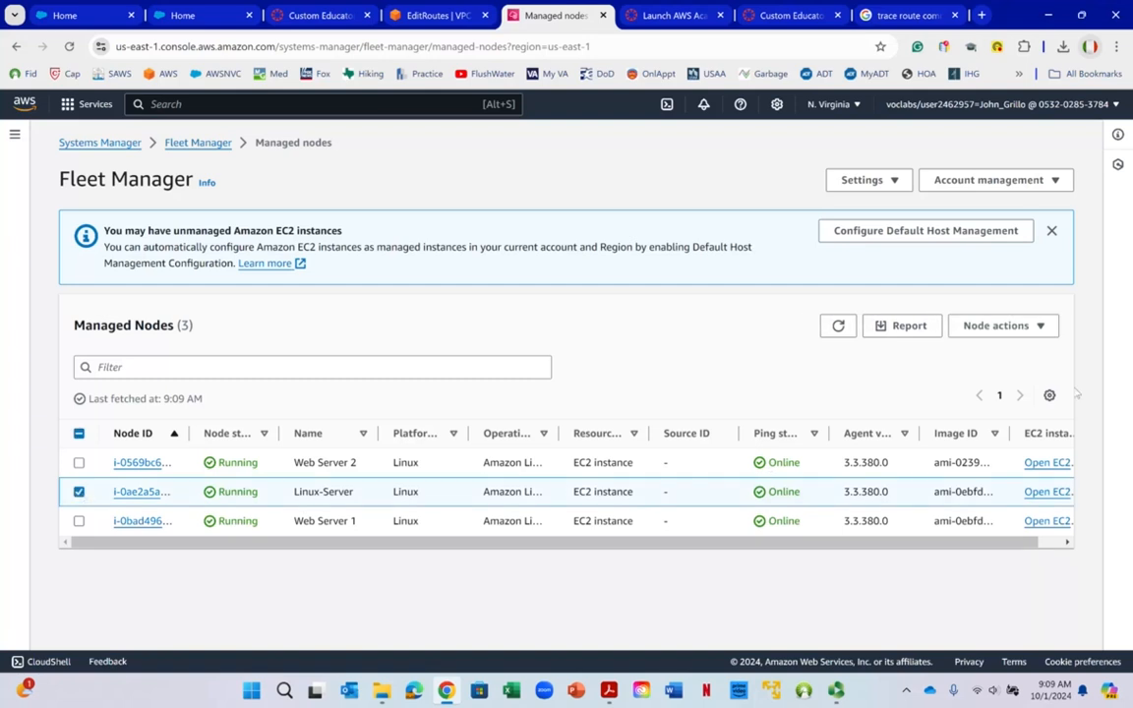
left_click(1019, 335)
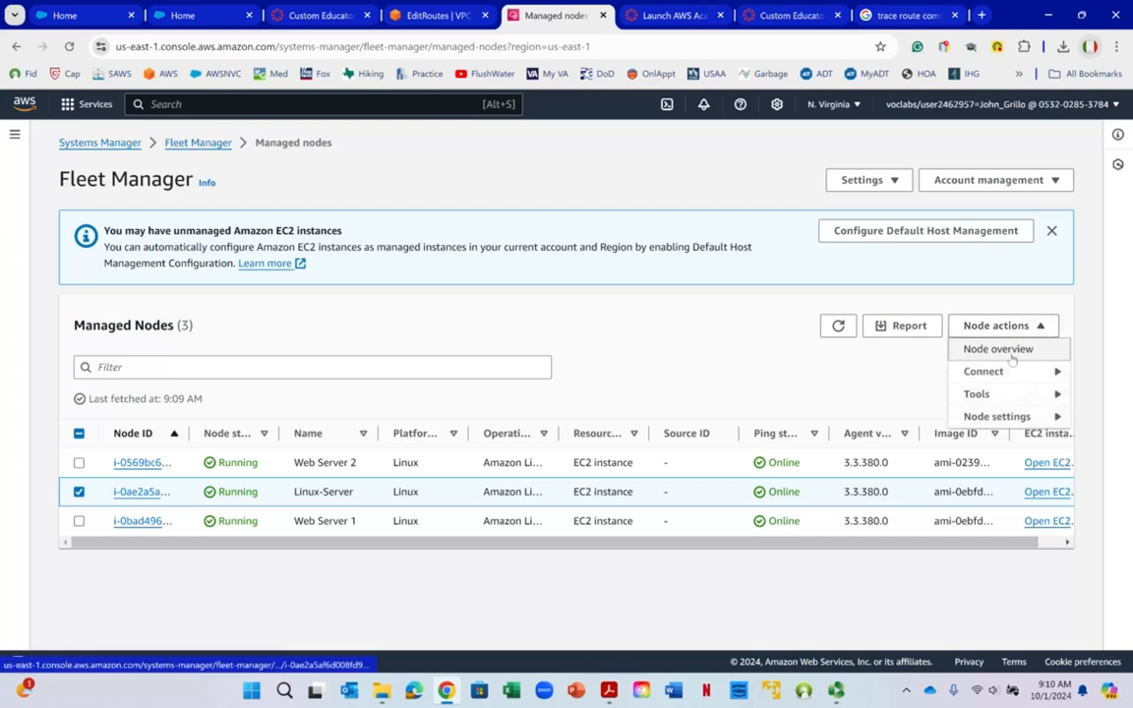
mouse_move(1005, 372)
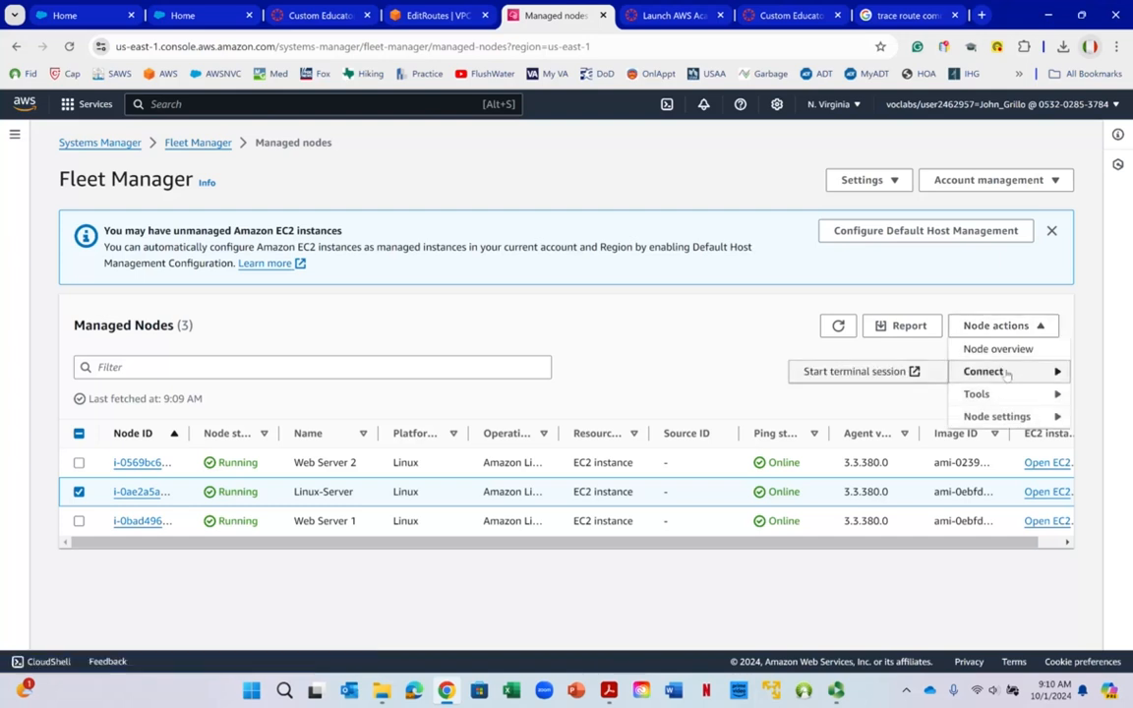
left_click(818, 378)
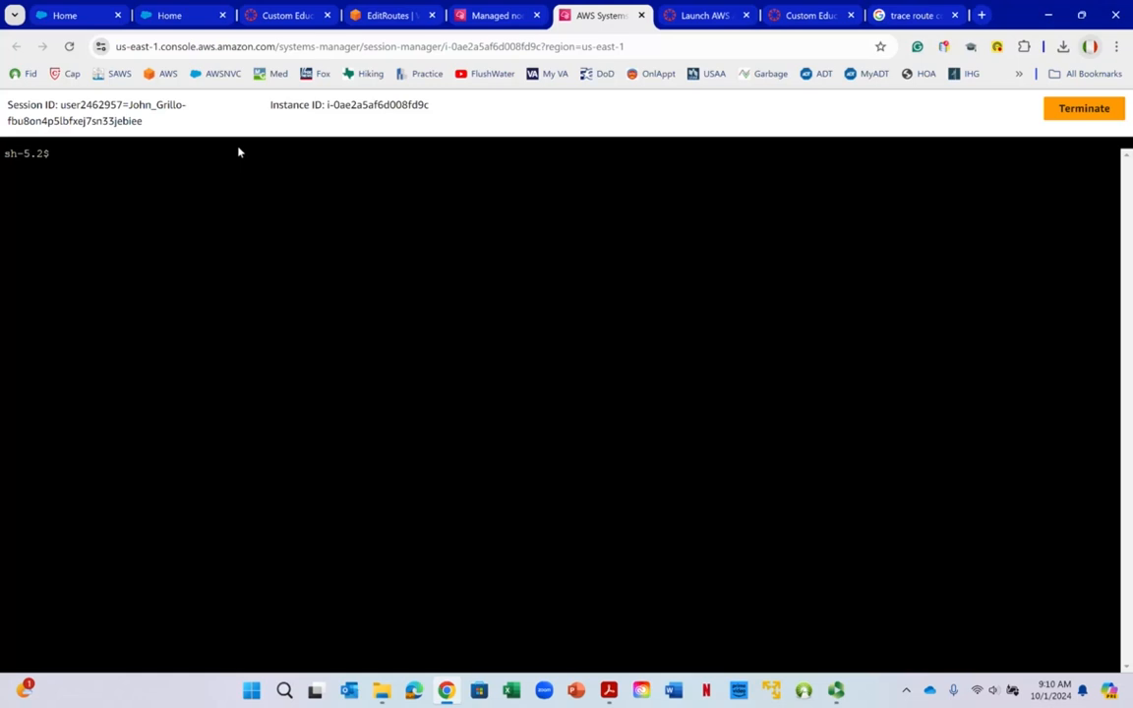
Run ifconfig -a in the Linux-Server terminal and mark the inet address of the enX0 interface.
type("ifconfig -a")
key("Return")
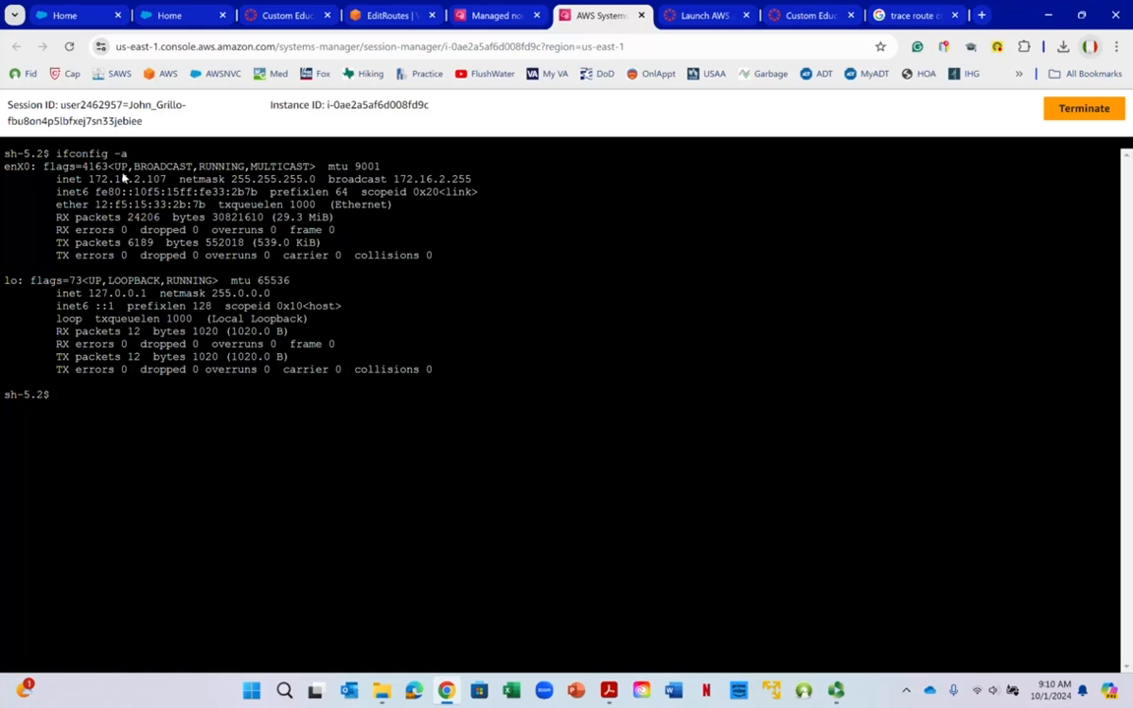
left_click_drag(88, 180, 167, 183)
Switch to the AWS framework diagram in Adobe Acrobat and compare Private Subnet 1's address range with the enX0 address in the terminal.
left_click(613, 691)
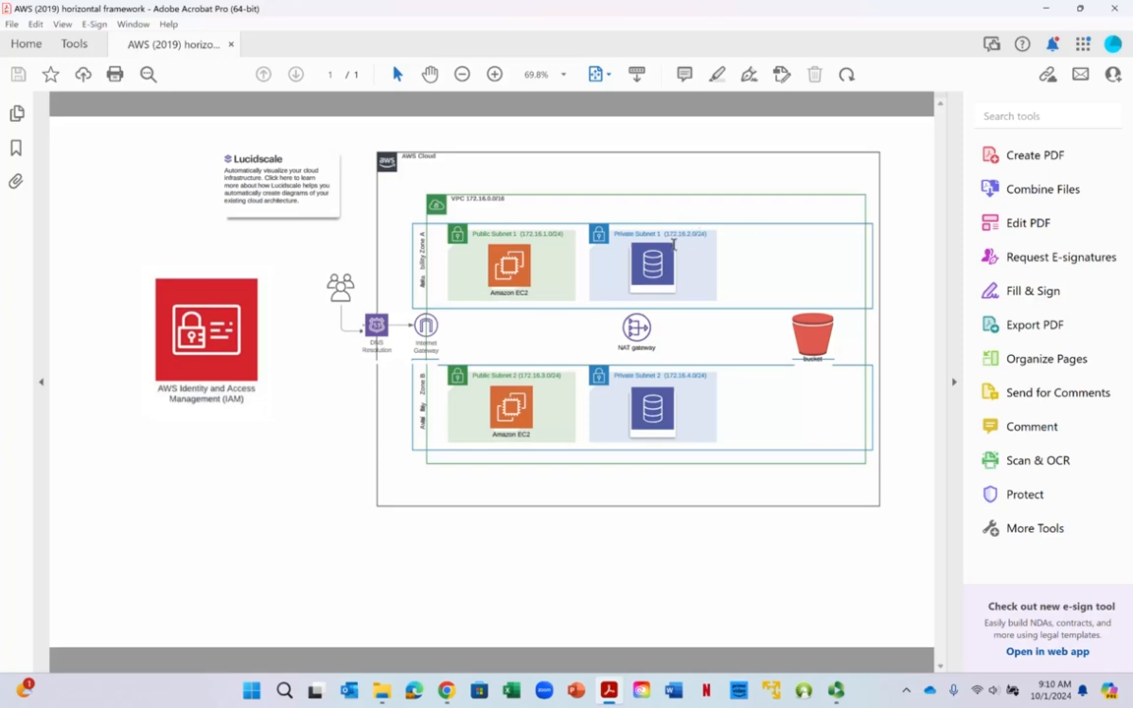
left_click_drag(666, 233, 688, 233)
right_click(690, 233)
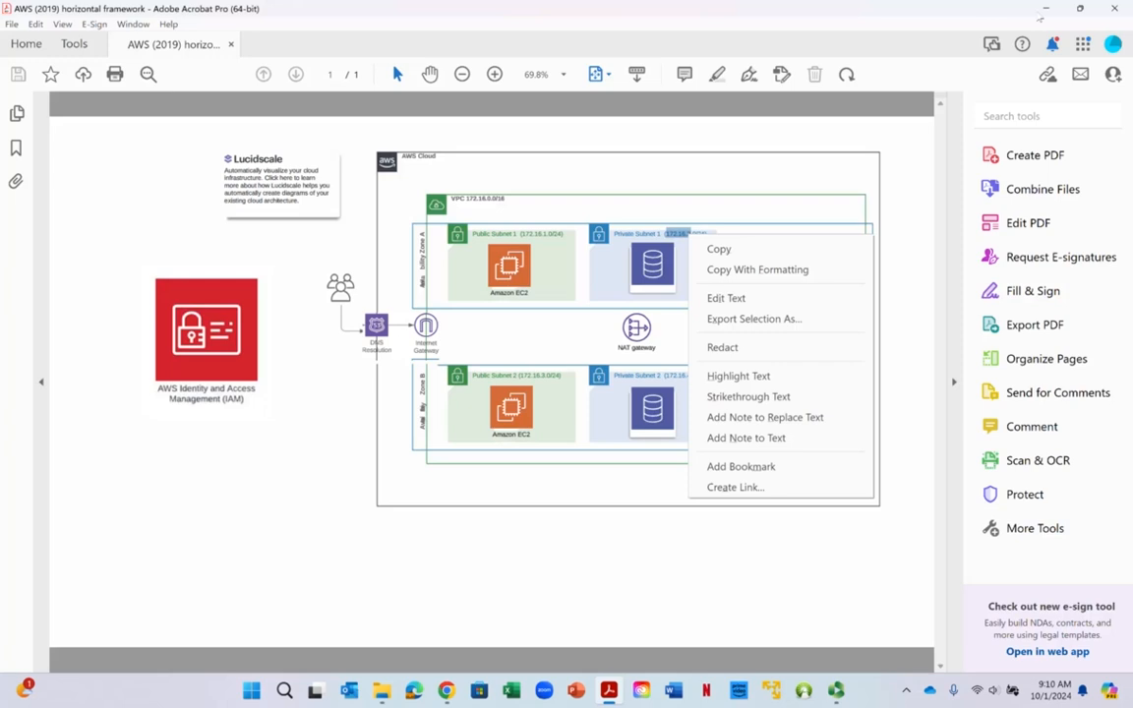
left_click(1049, 12)
right_click(156, 183)
left_click(153, 179)
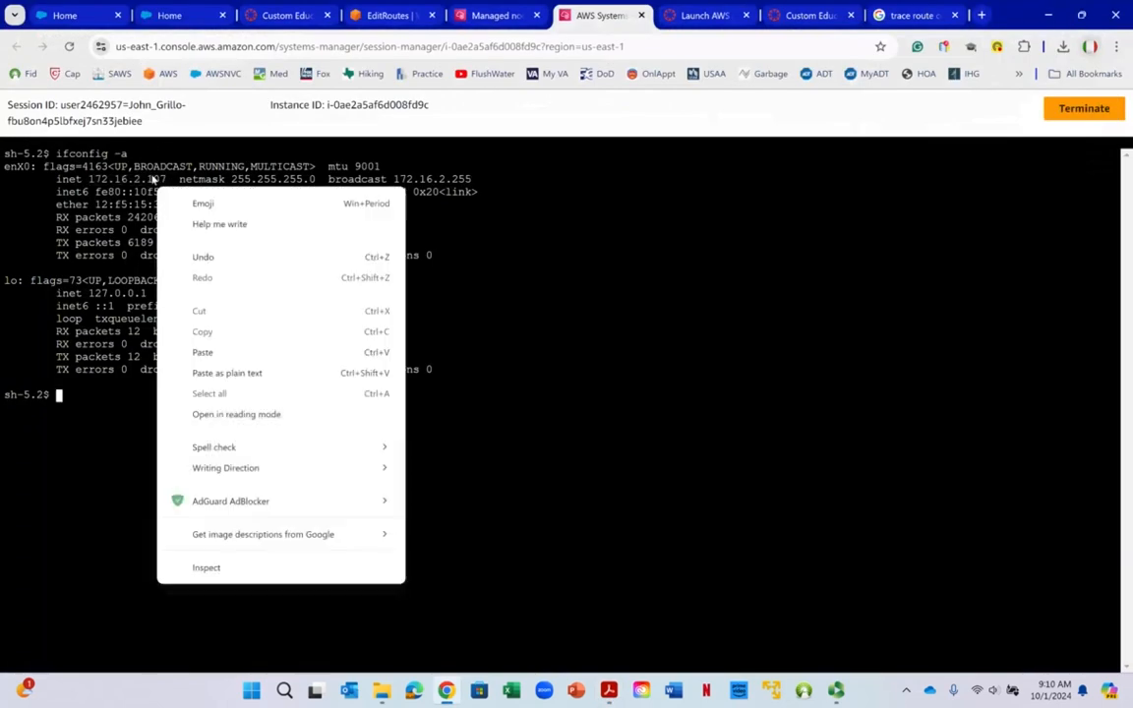
left_click_drag(153, 181, 164, 181)
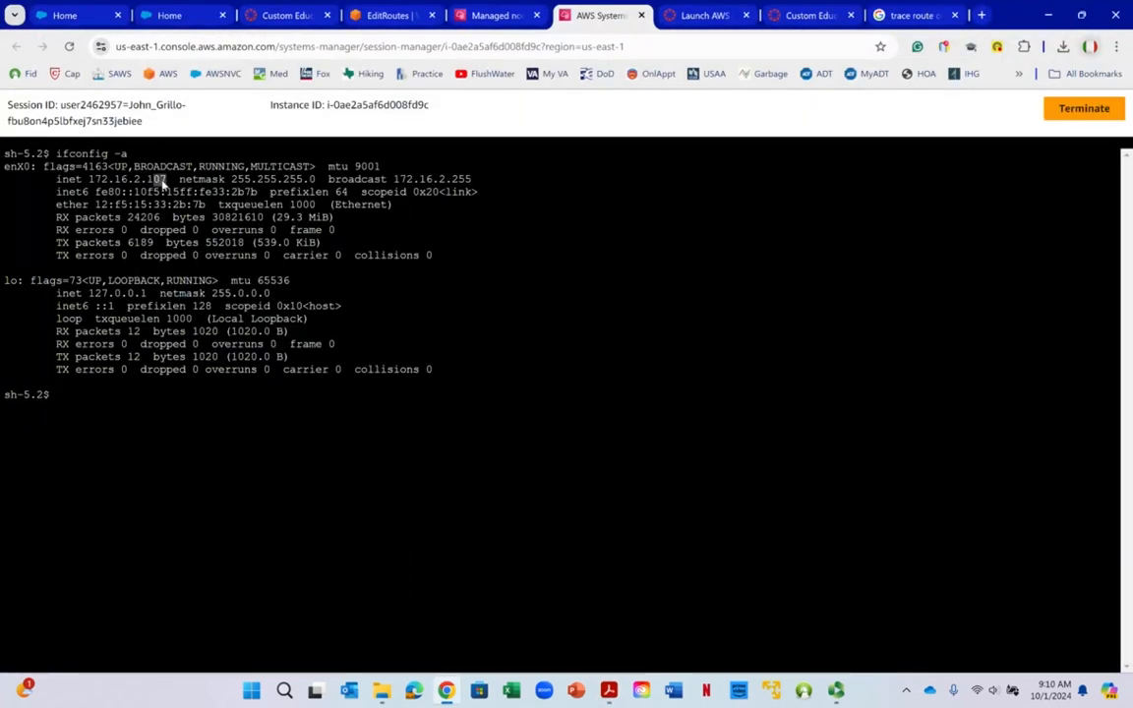
Return to the terminal prompt and run sudo yum update on Linux-Server to test its internet access.
left_click(279, 282)
right_click(262, 214)
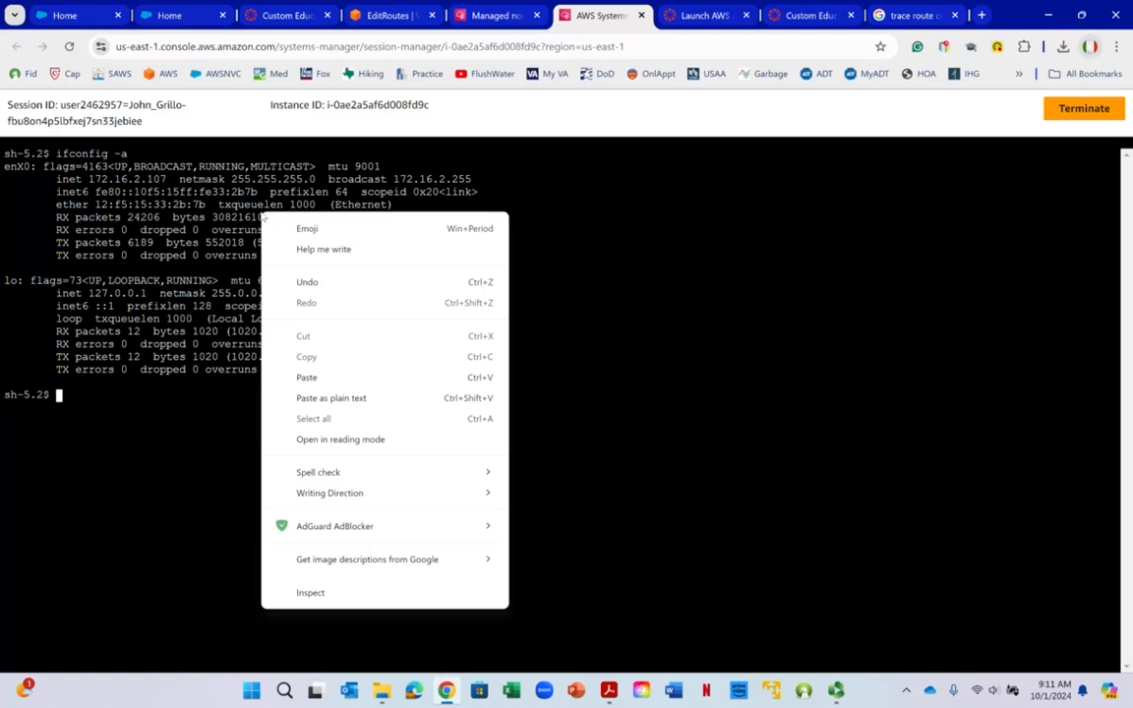
right_click(113, 397)
left_click(88, 400)
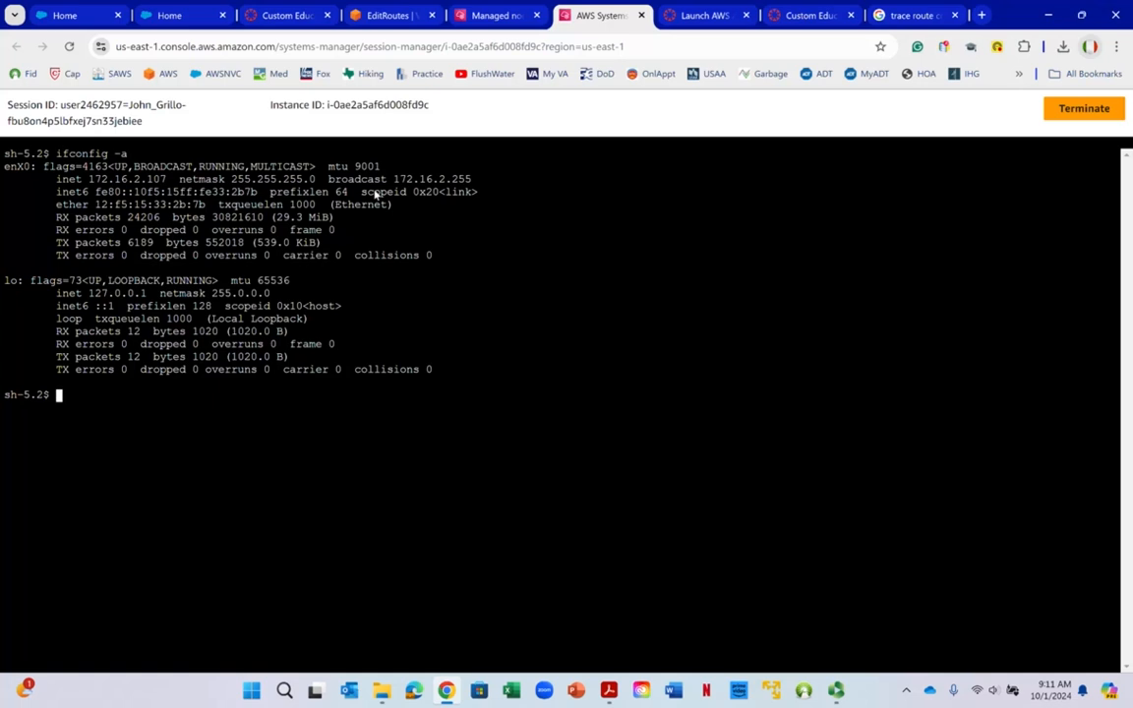
type("sudo yum update")
key("Return")
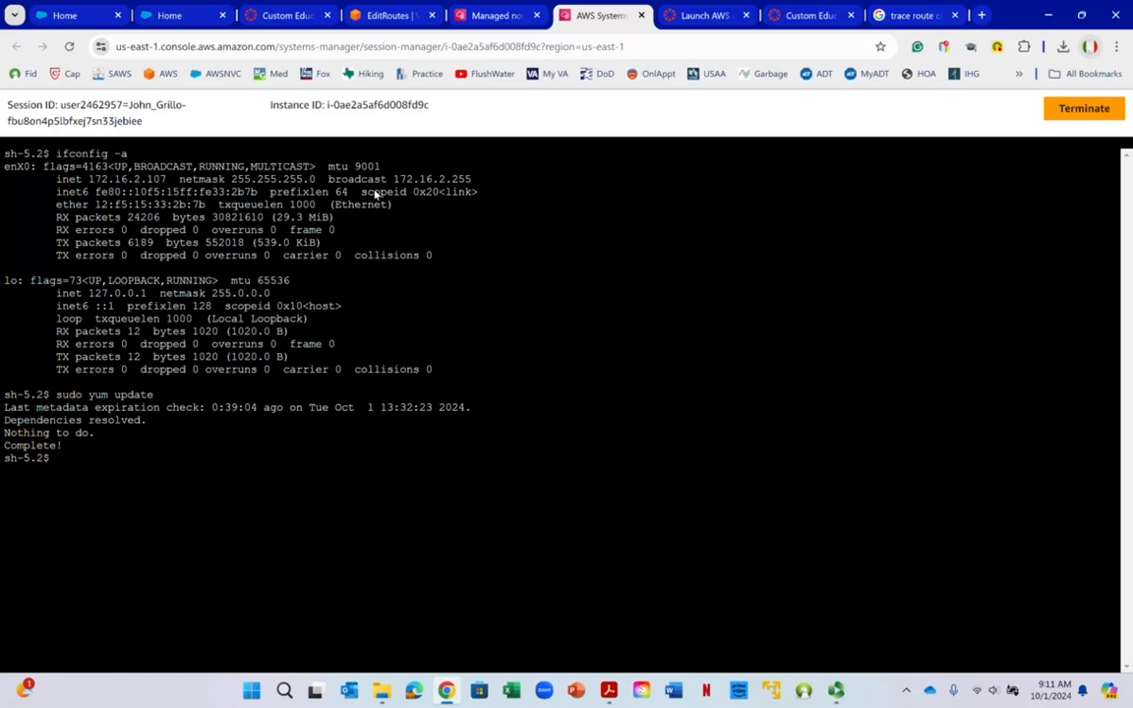
Run wget facebook.com on Linux-Server to test its internet access and mark the first resolved IPv4 address in the output.
type("wget facebook.com")
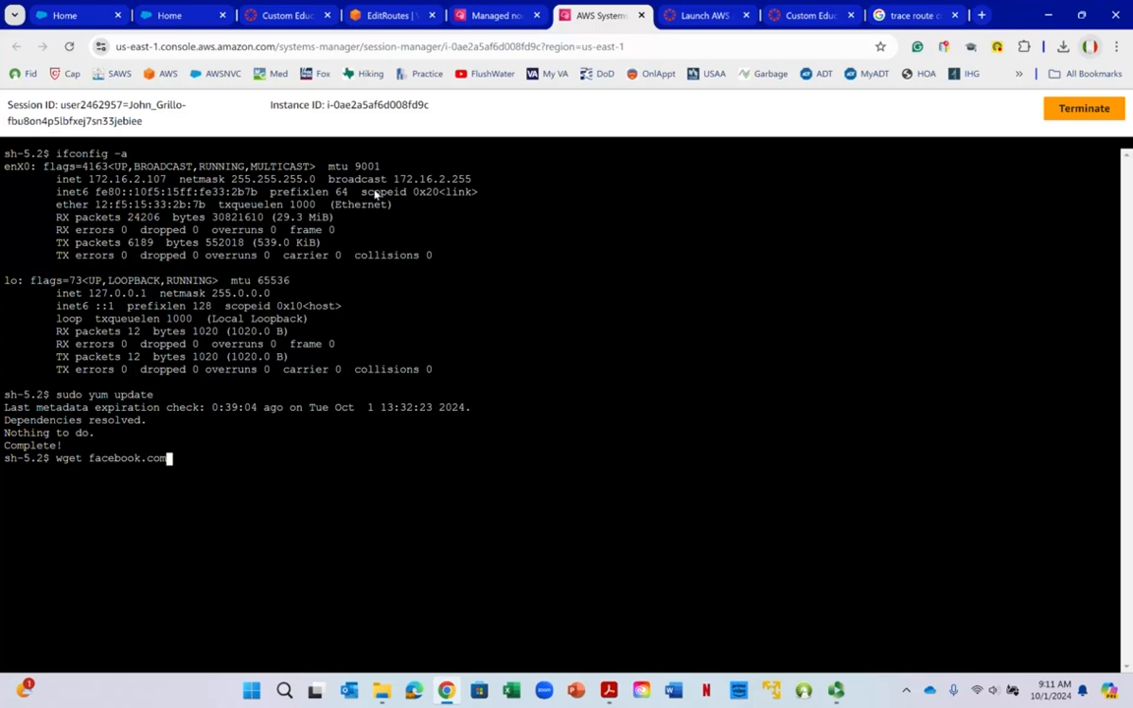
key("Return")
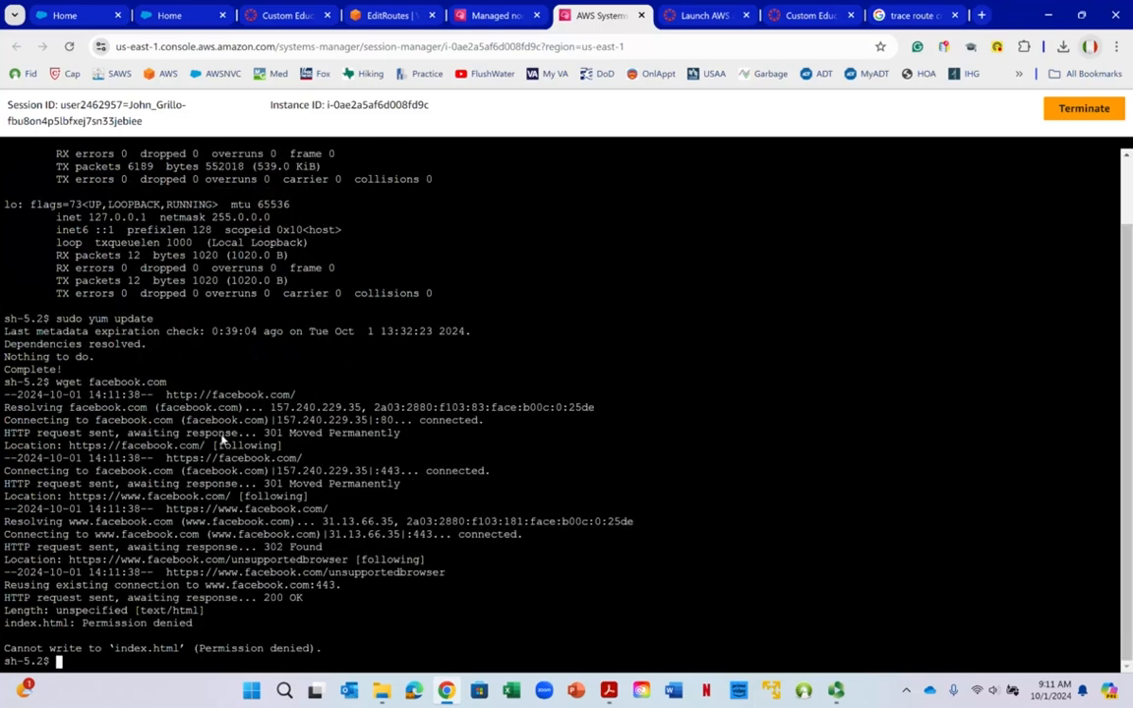
left_click_drag(273, 408, 362, 417)
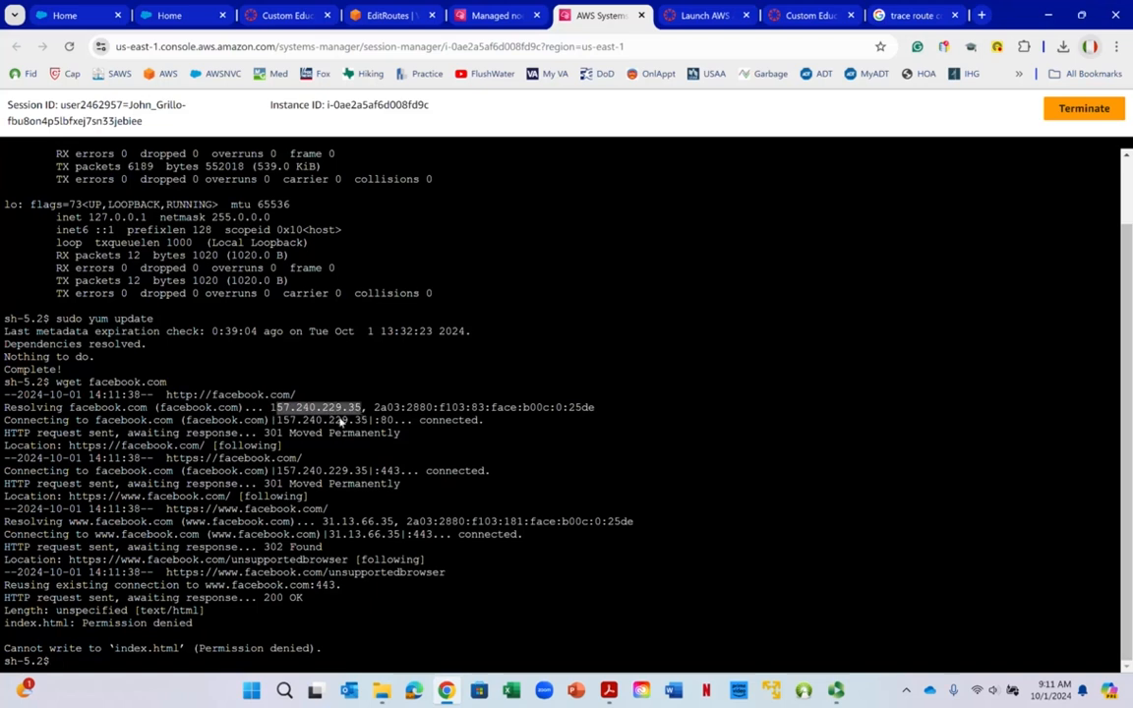
Try to copy the first resolved facebook.com IPv4 address from the wget output.
left_click(274, 409)
left_click_drag(273, 409, 362, 417)
right_click(337, 416)
left_click(329, 411)
right_click(330, 411)
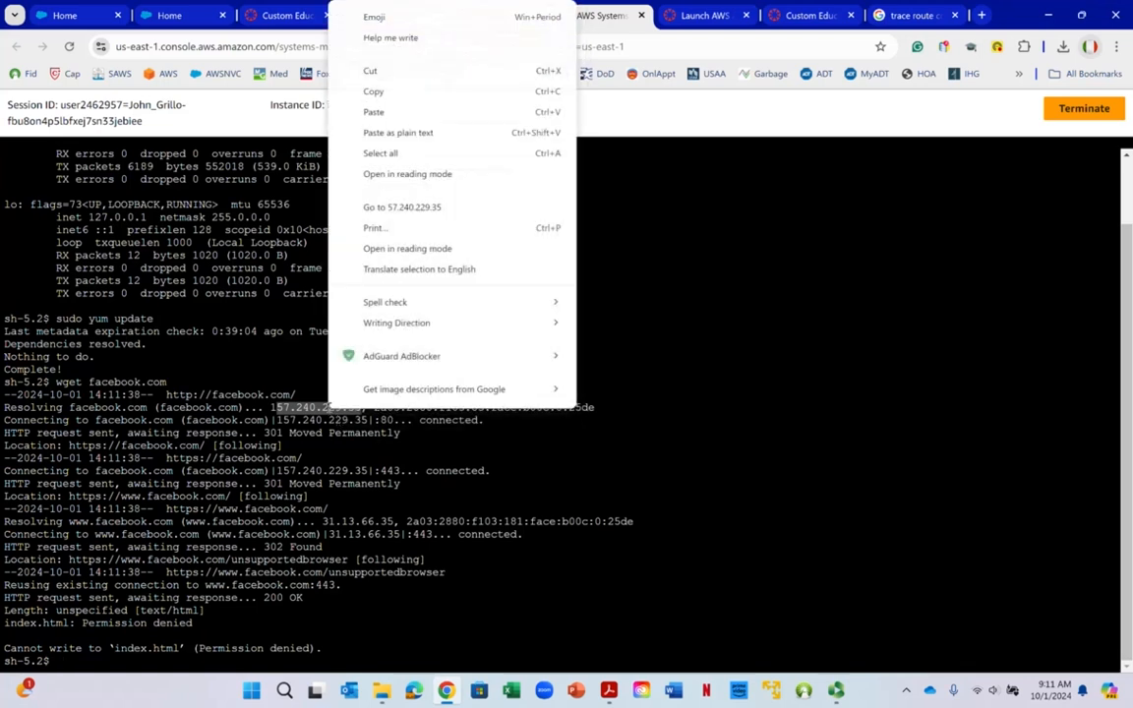
left_click(287, 407)
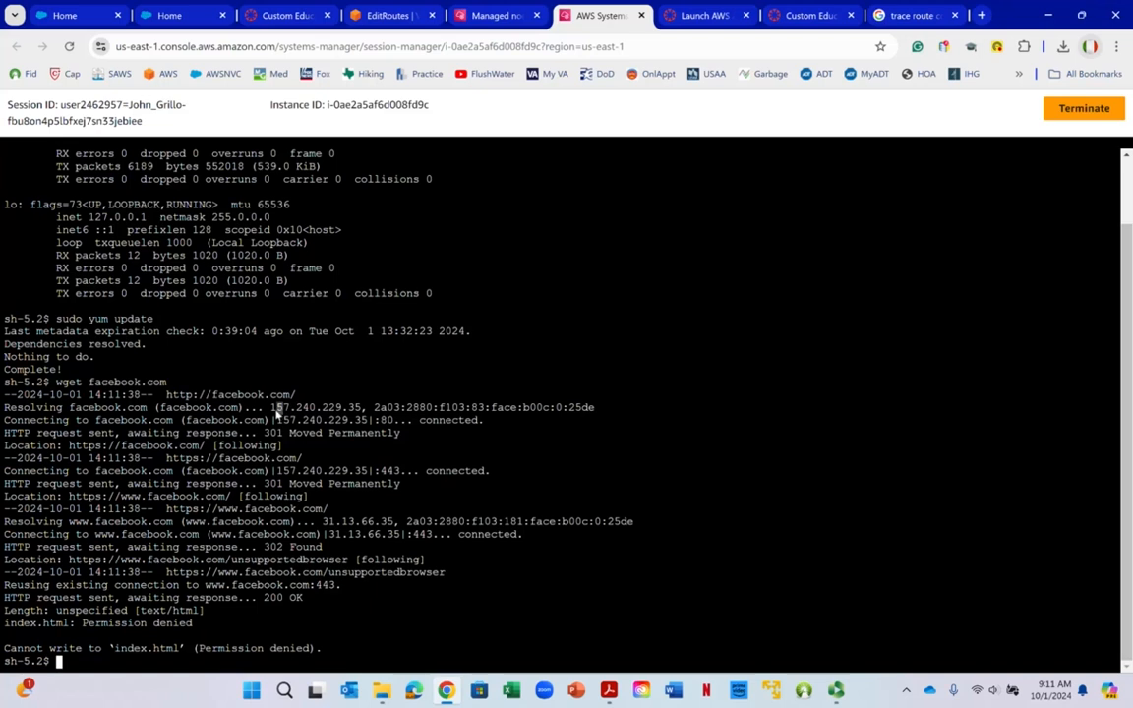
left_click_drag(274, 411, 362, 408)
left_click(107, 669)
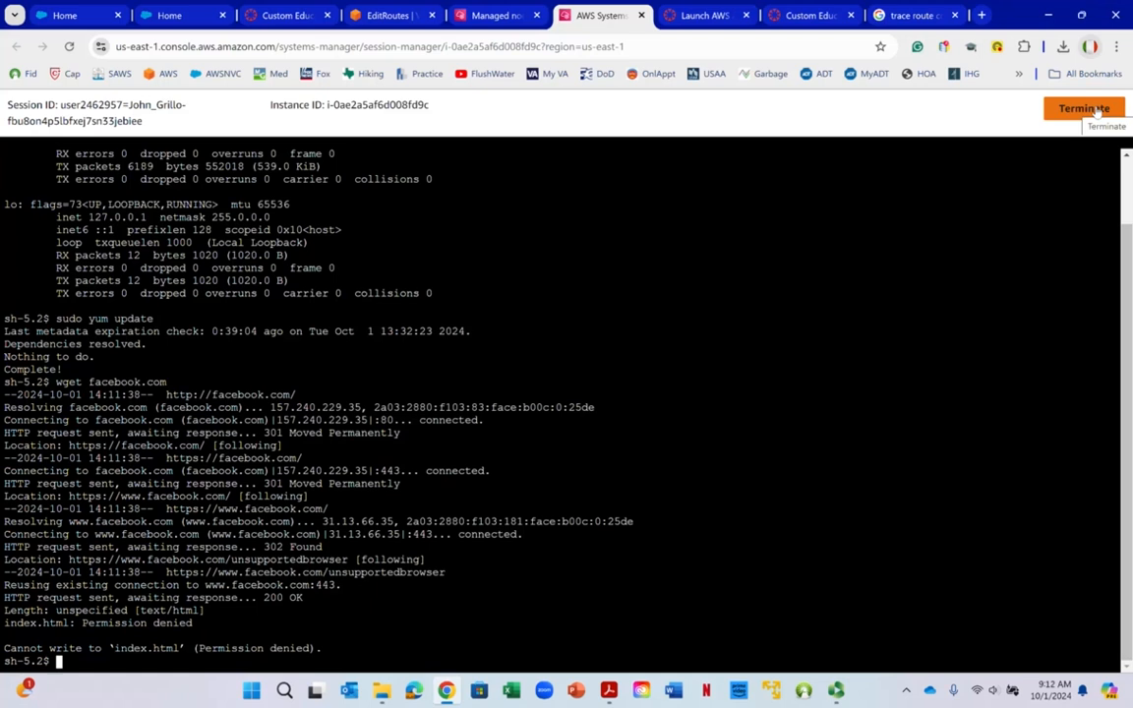
Ping 157.240.229.25 from the Linux-Server terminal and stop the ping after several replies.
type("ping 157.24")
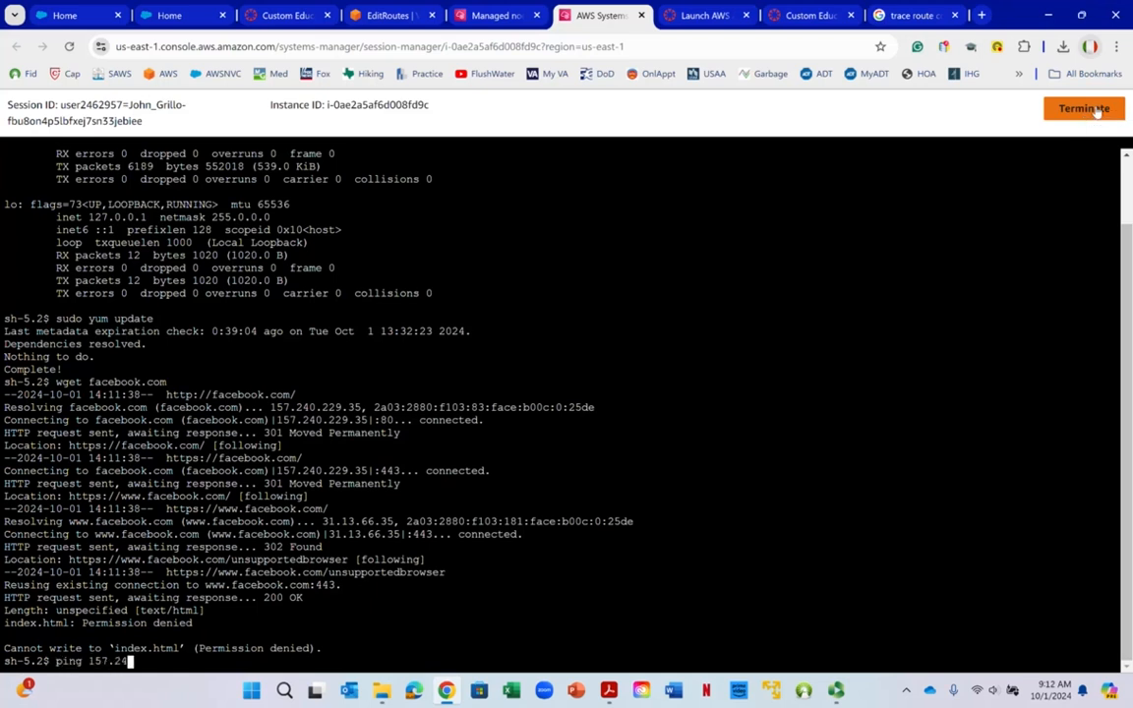
type("0.229.25")
key("Return")
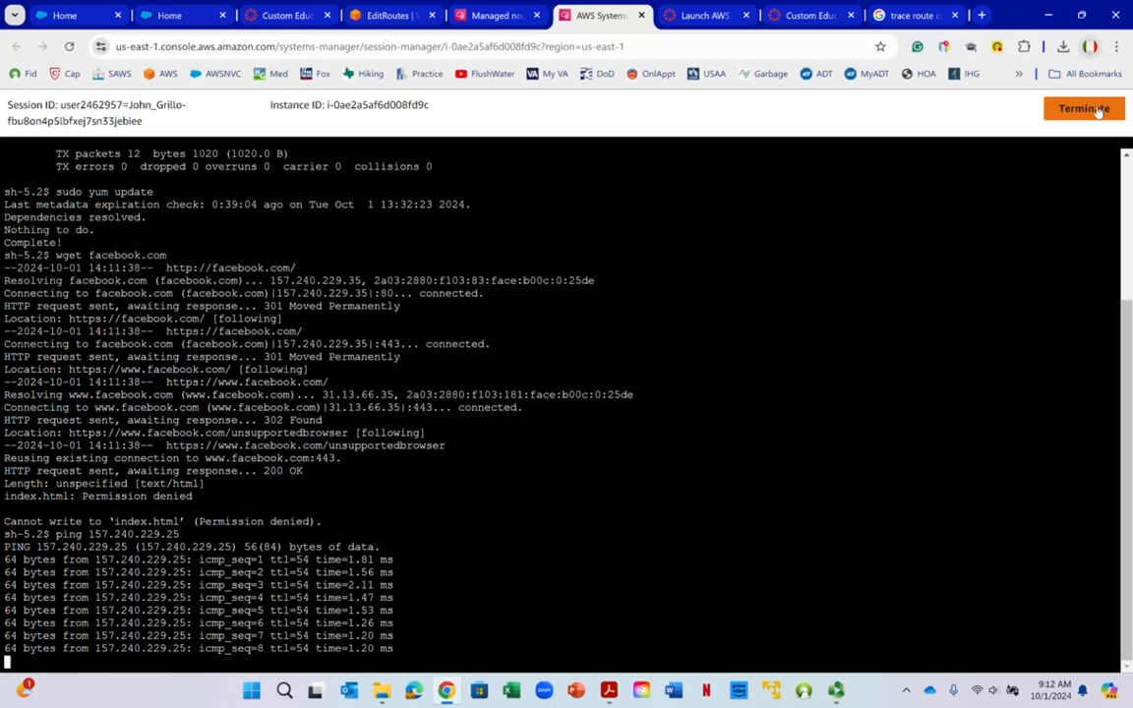
key("ctrl+c")
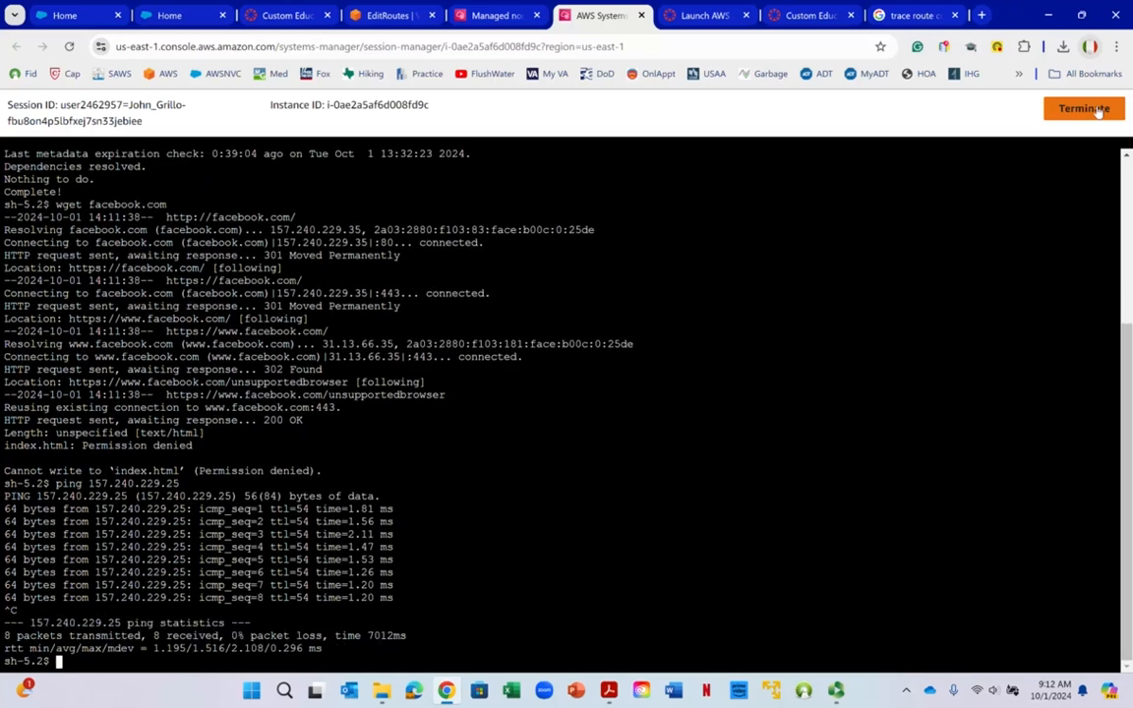
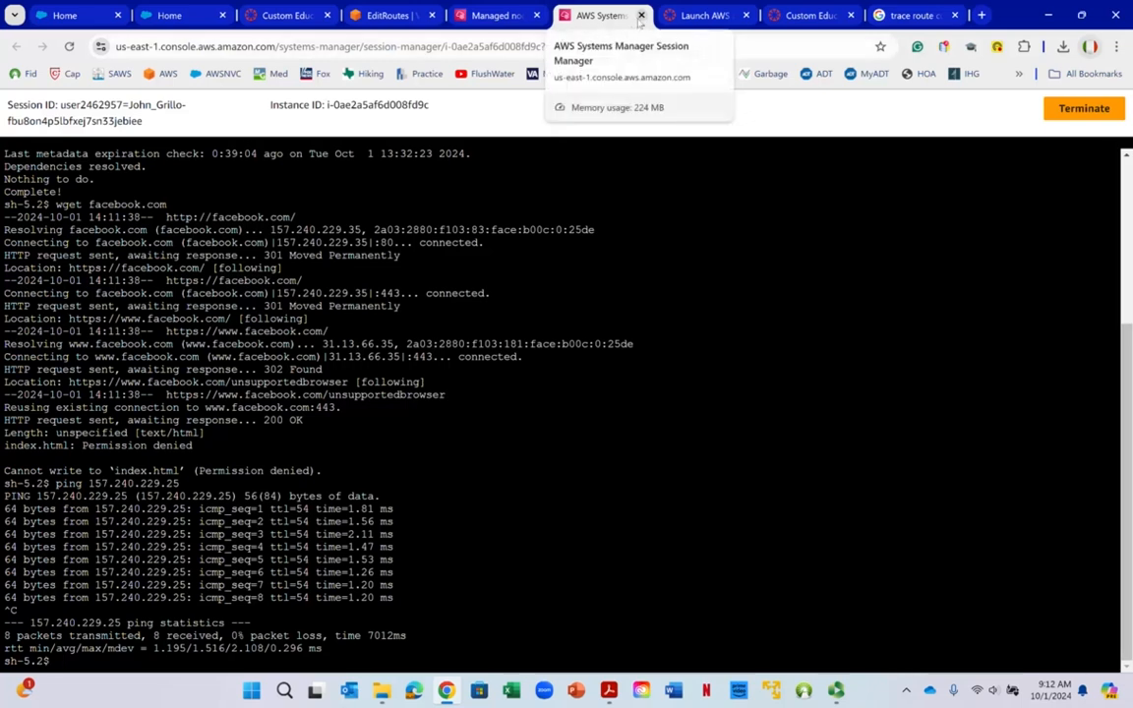
Close the Session Manager terminal tab and open the list of running EC2 instances.
left_click(642, 16)
left_click(215, 102)
type("ec")
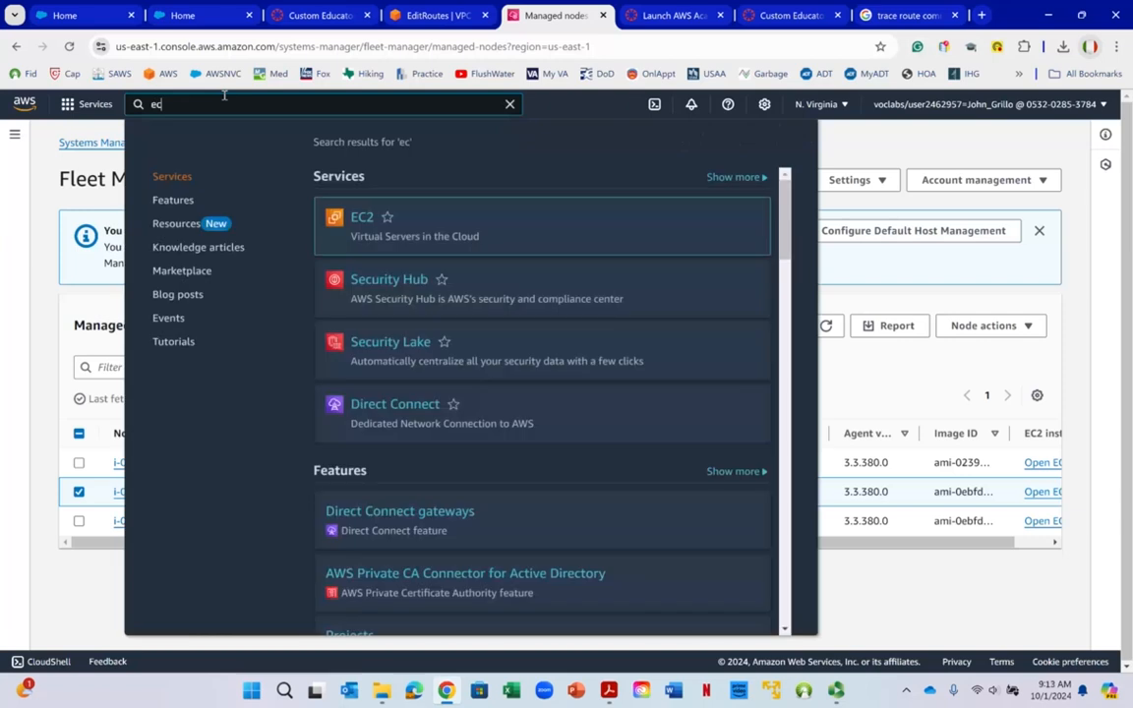
type("2")
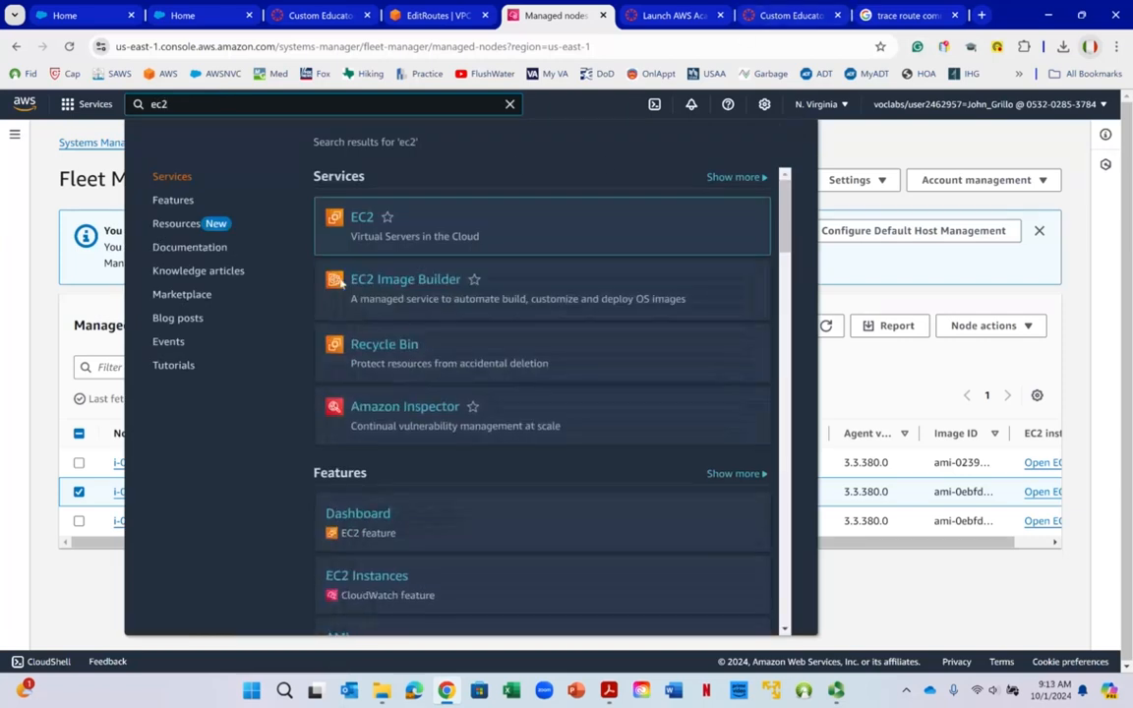
left_click(361, 219)
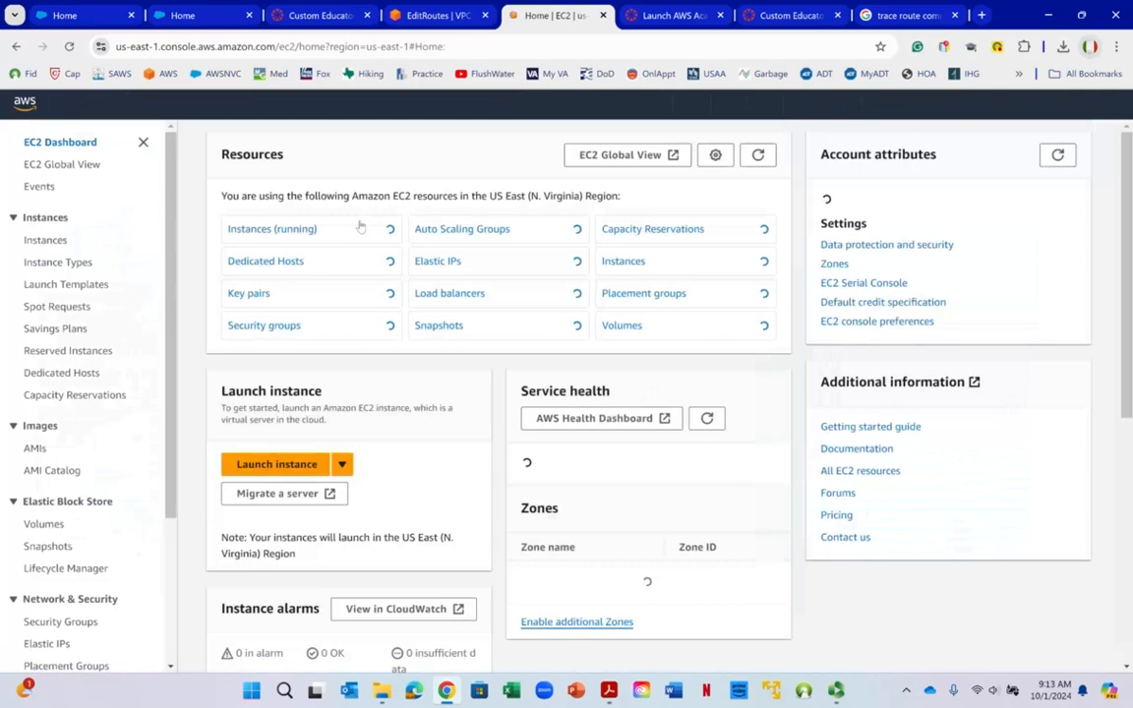
left_click(273, 230)
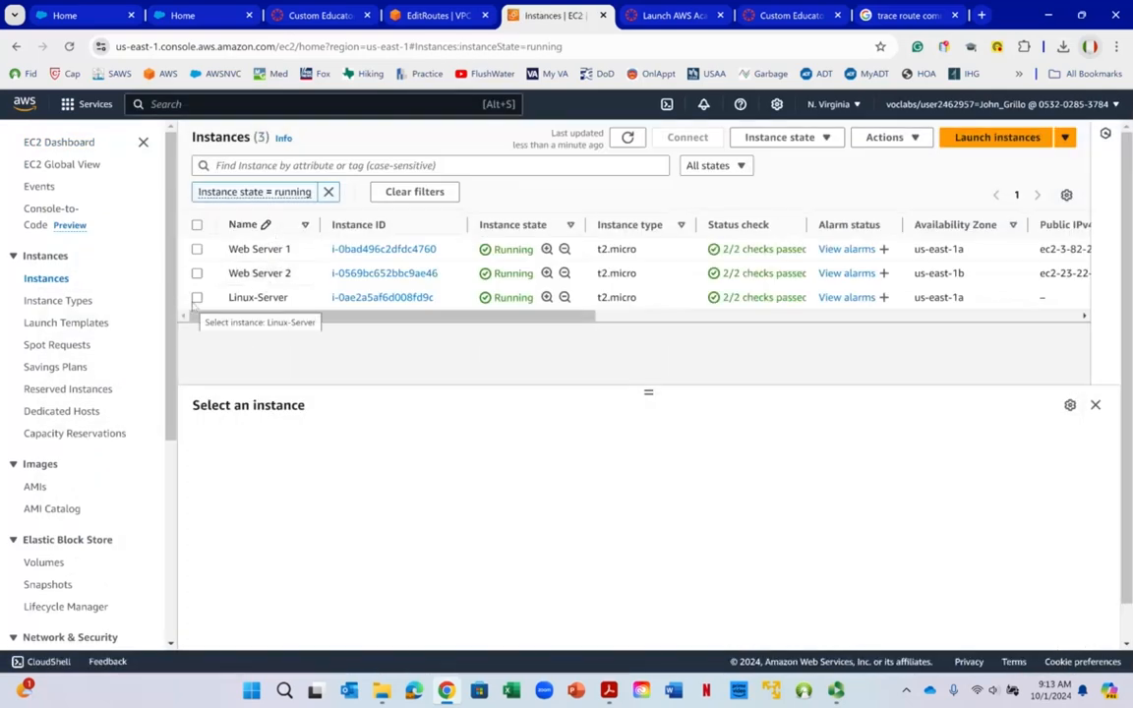
Terminate the Linux-Server instance and confirm its deletion.
left_click(196, 298)
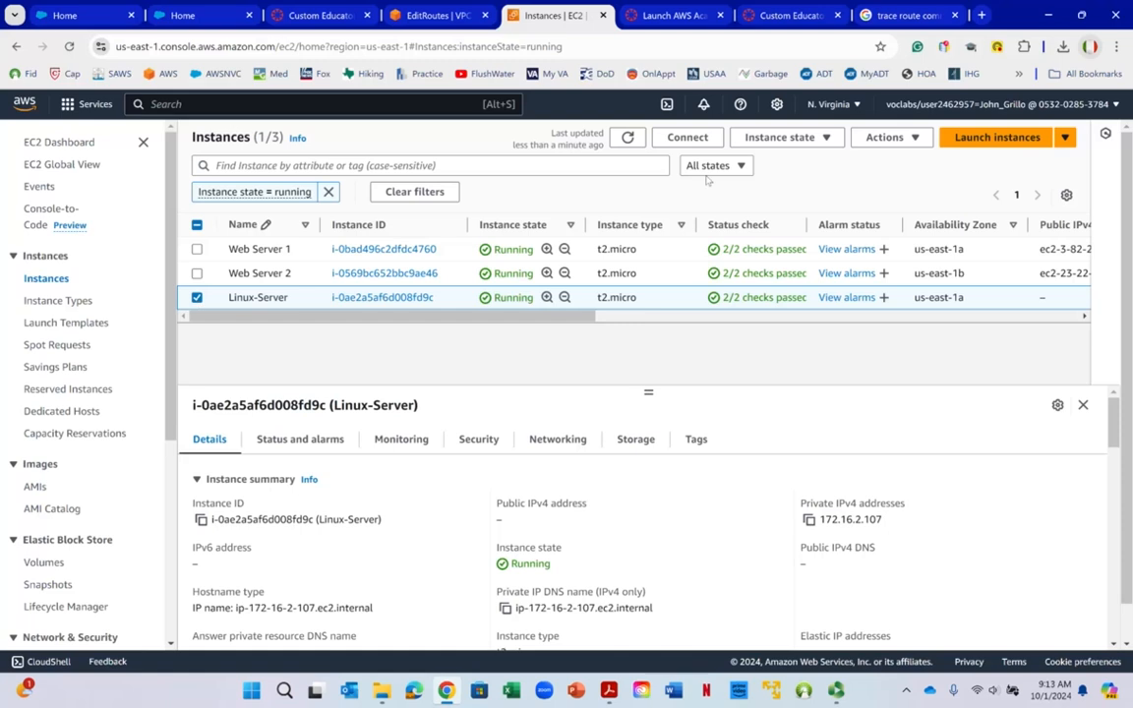
left_click(885, 139)
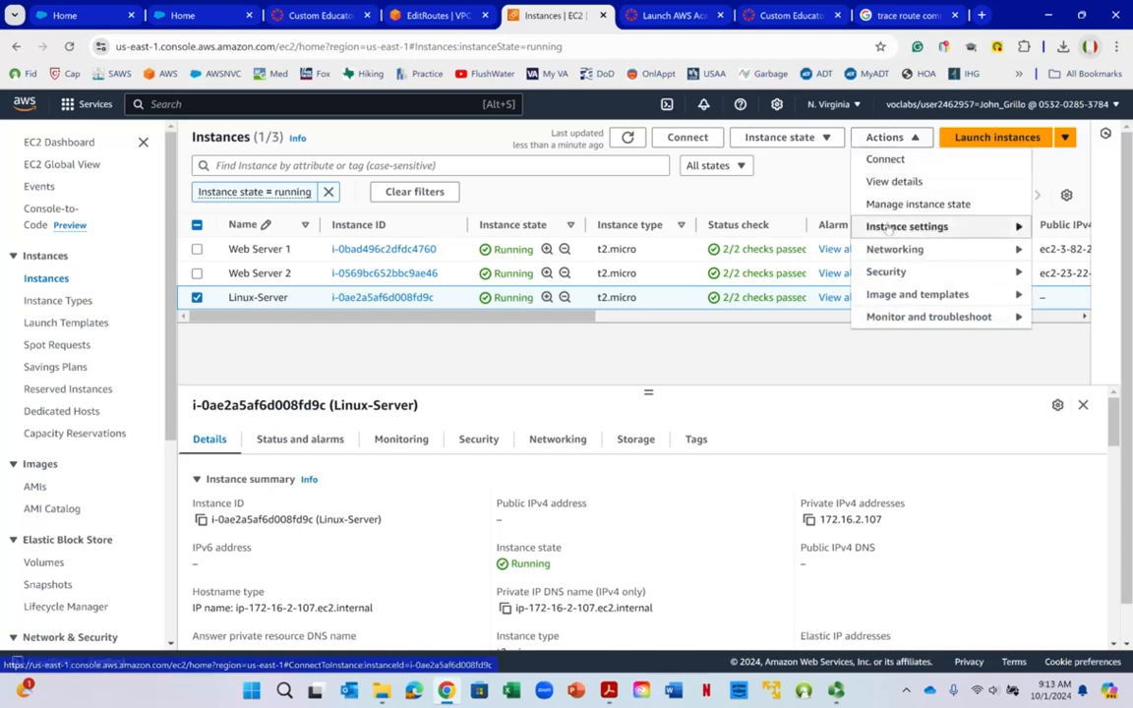
left_click(888, 228)
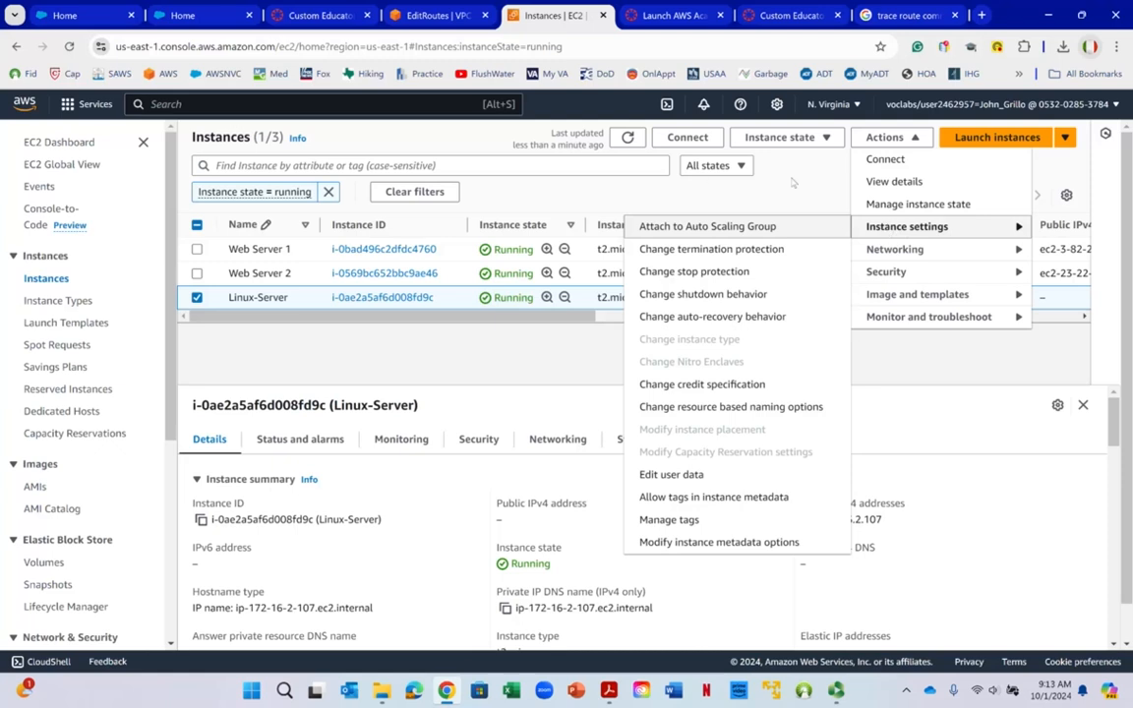
left_click(802, 140)
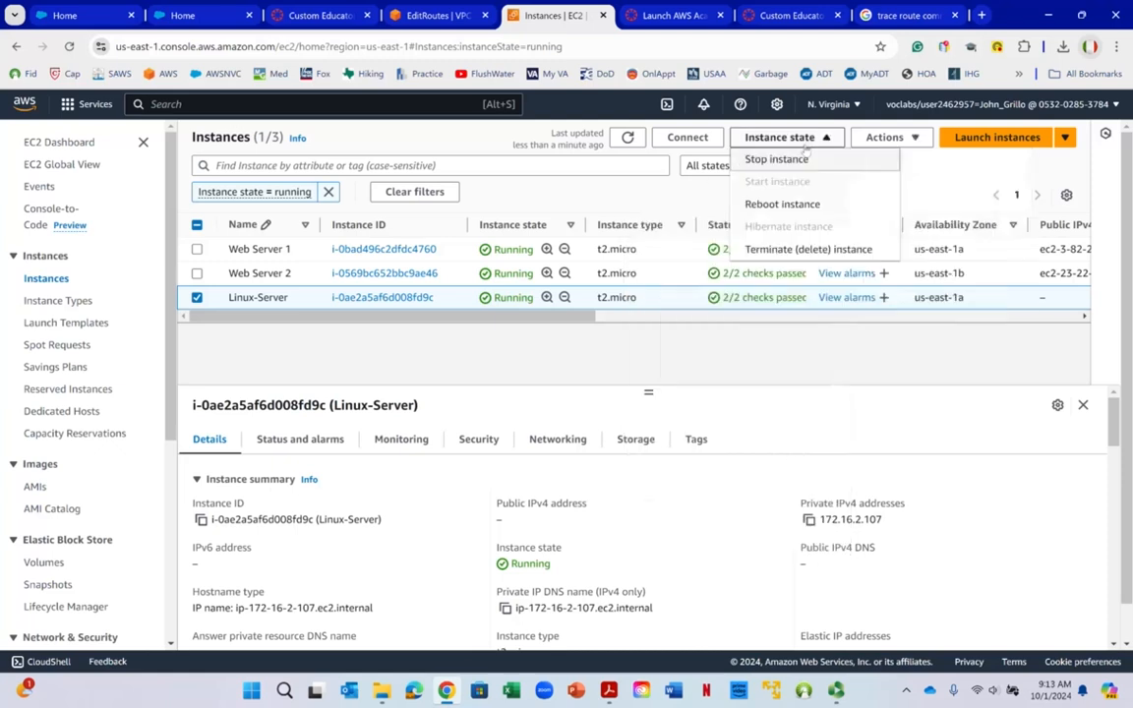
left_click(774, 251)
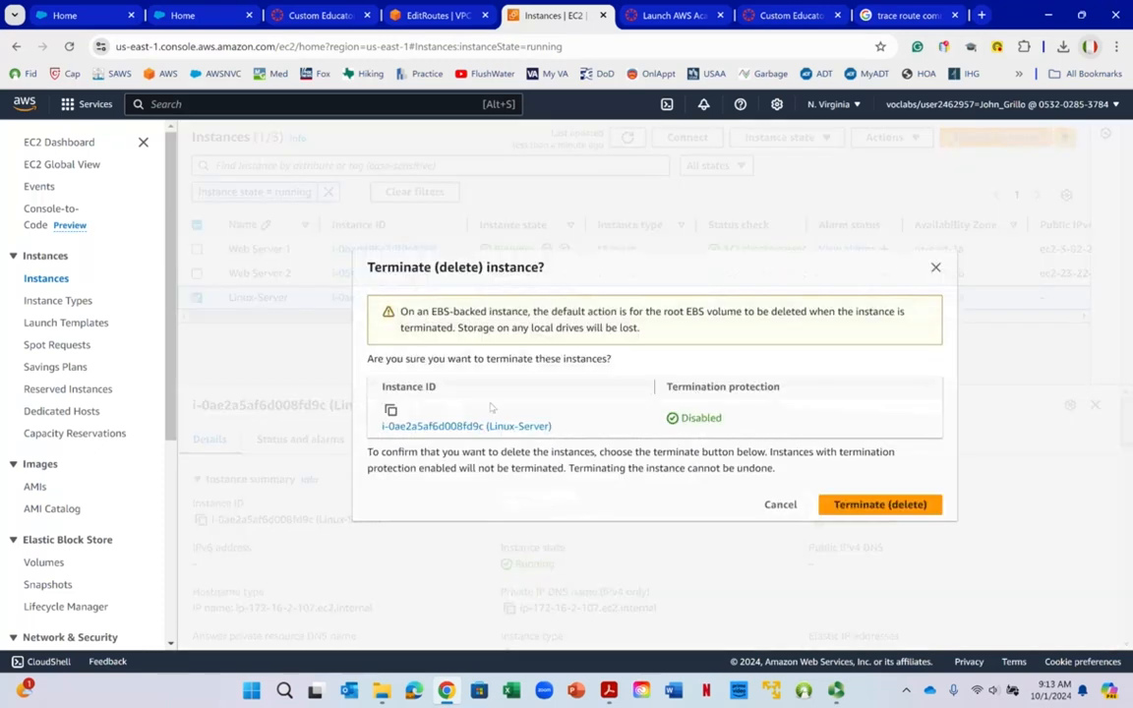
left_click(851, 504)
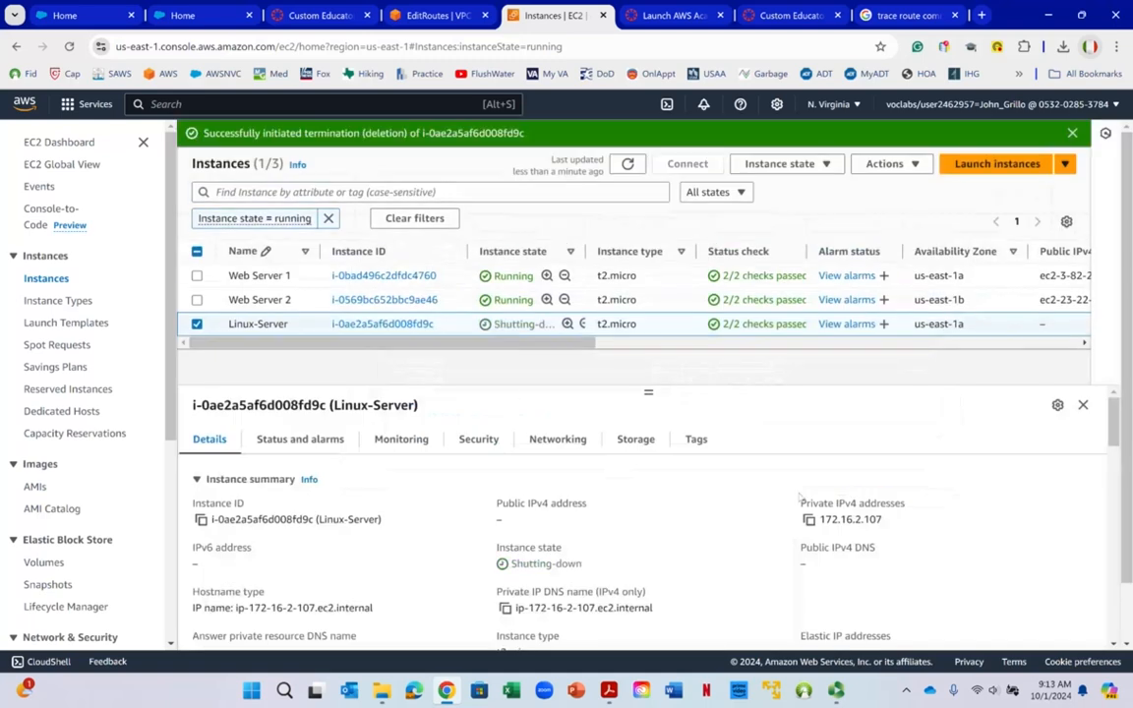
left_click_drag(515, 342, 475, 365)
right_click(475, 363)
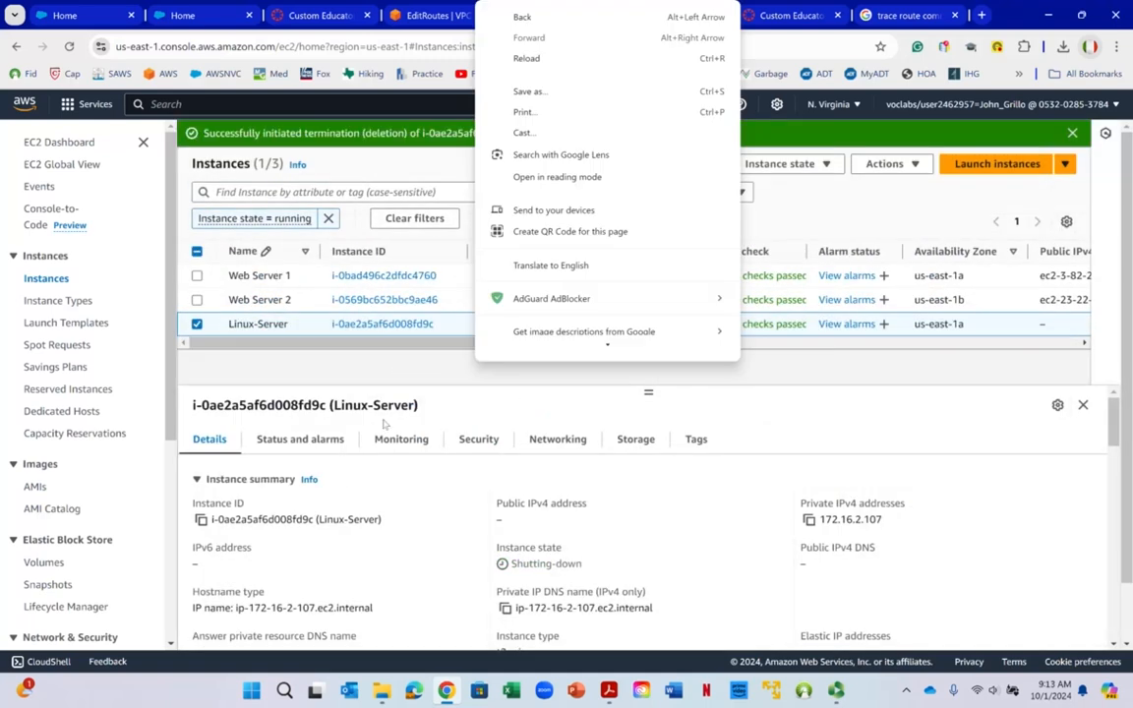
left_click(323, 387)
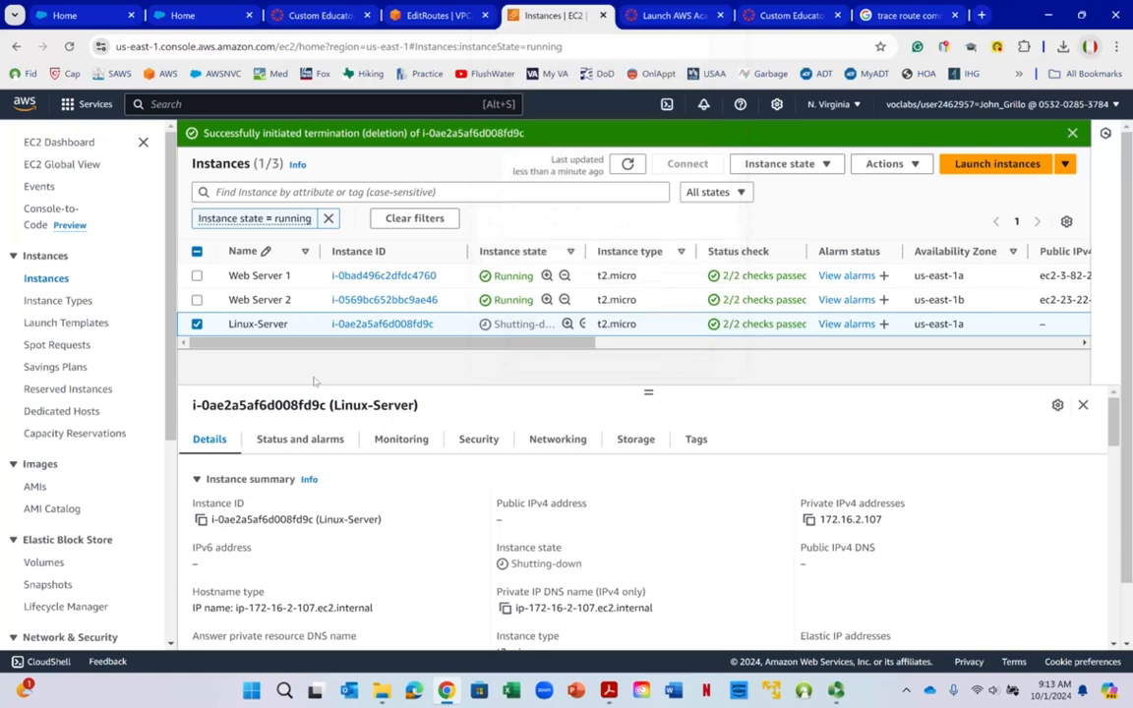
Select only Web Server 1 and Web Server 2 and stop both instances.
left_click(196, 324)
left_click(196, 275)
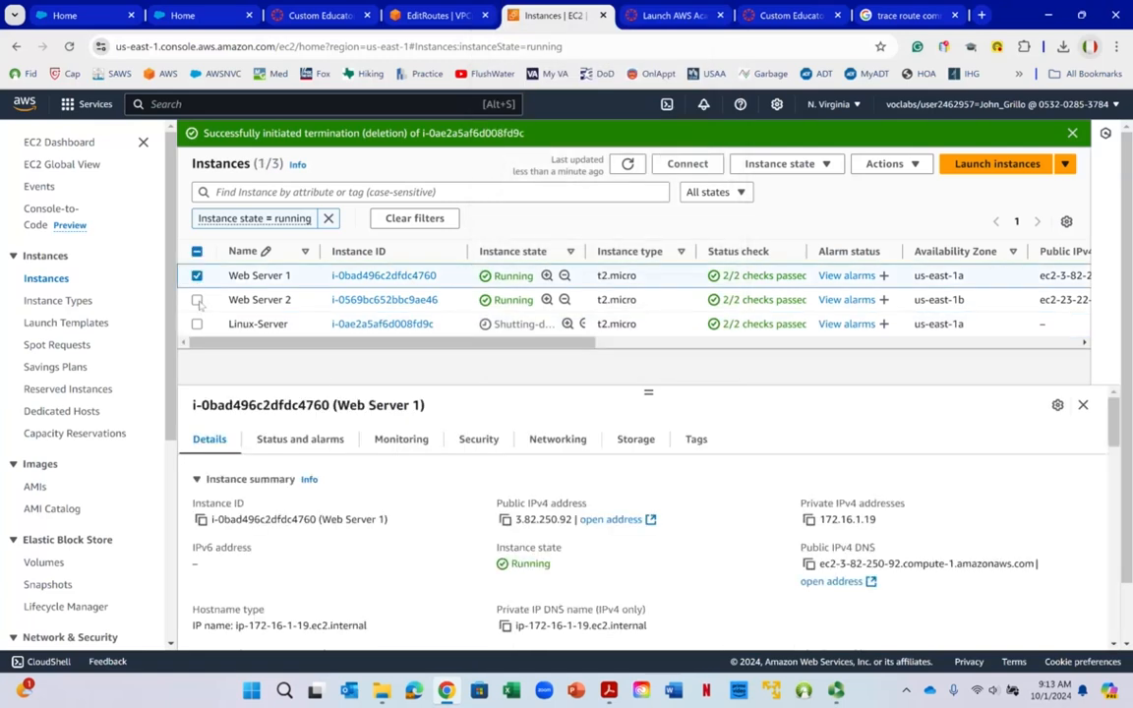
left_click(196, 299)
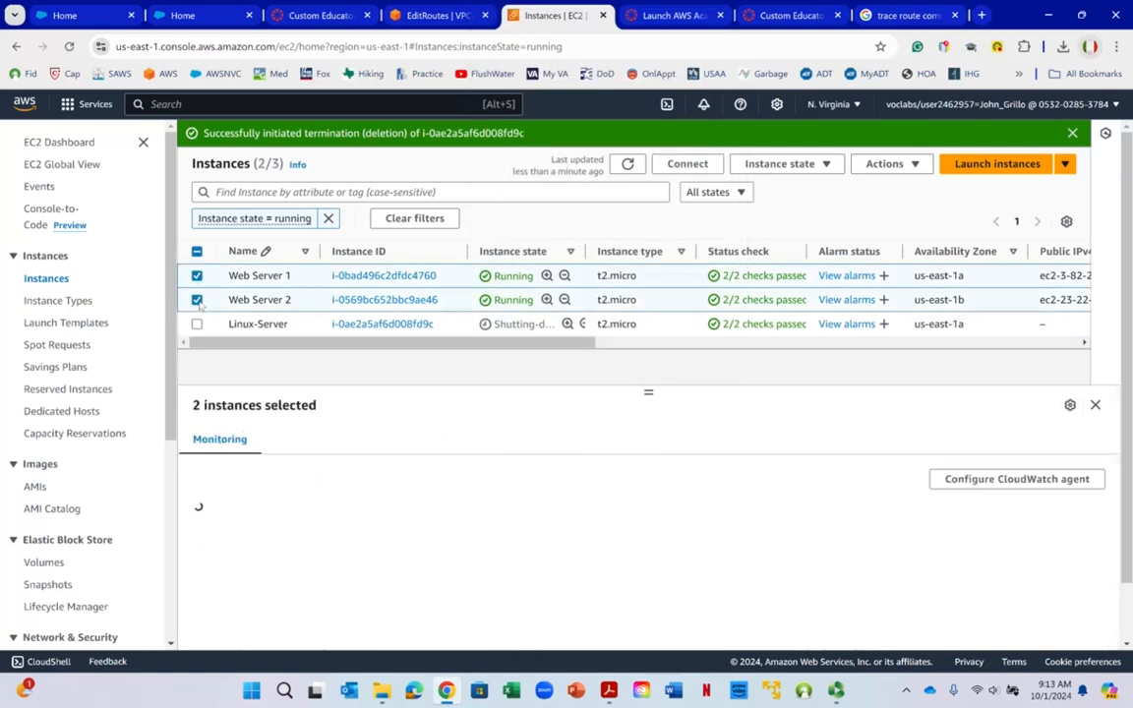
left_click(807, 176)
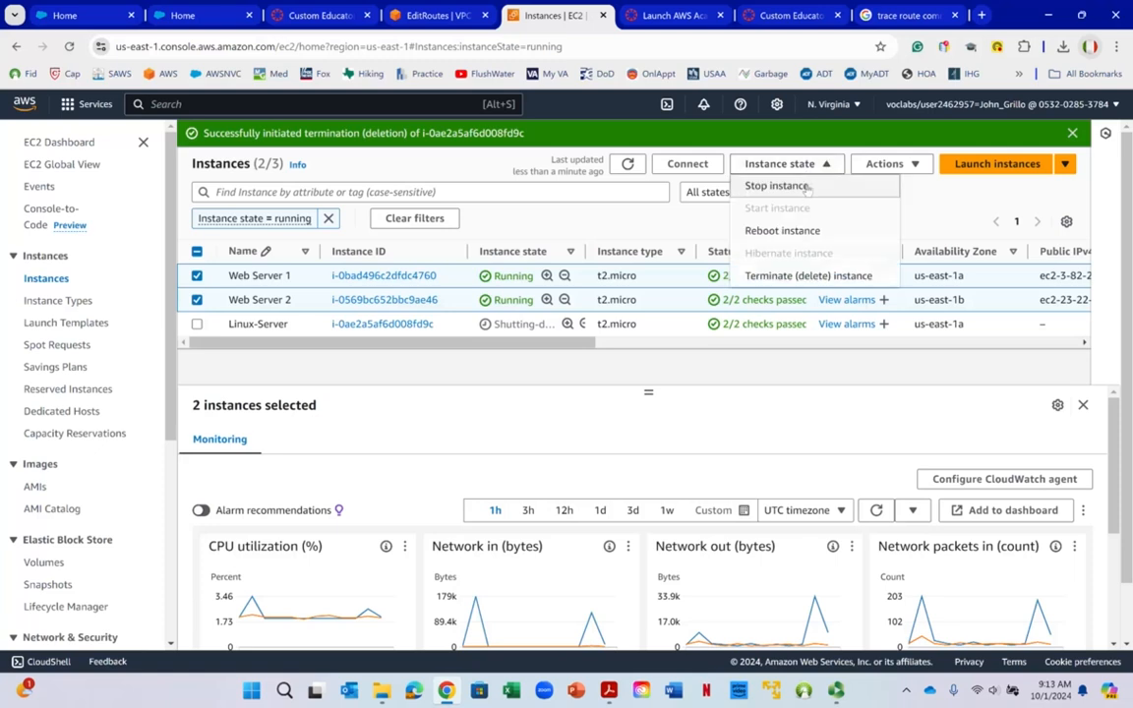
left_click(806, 190)
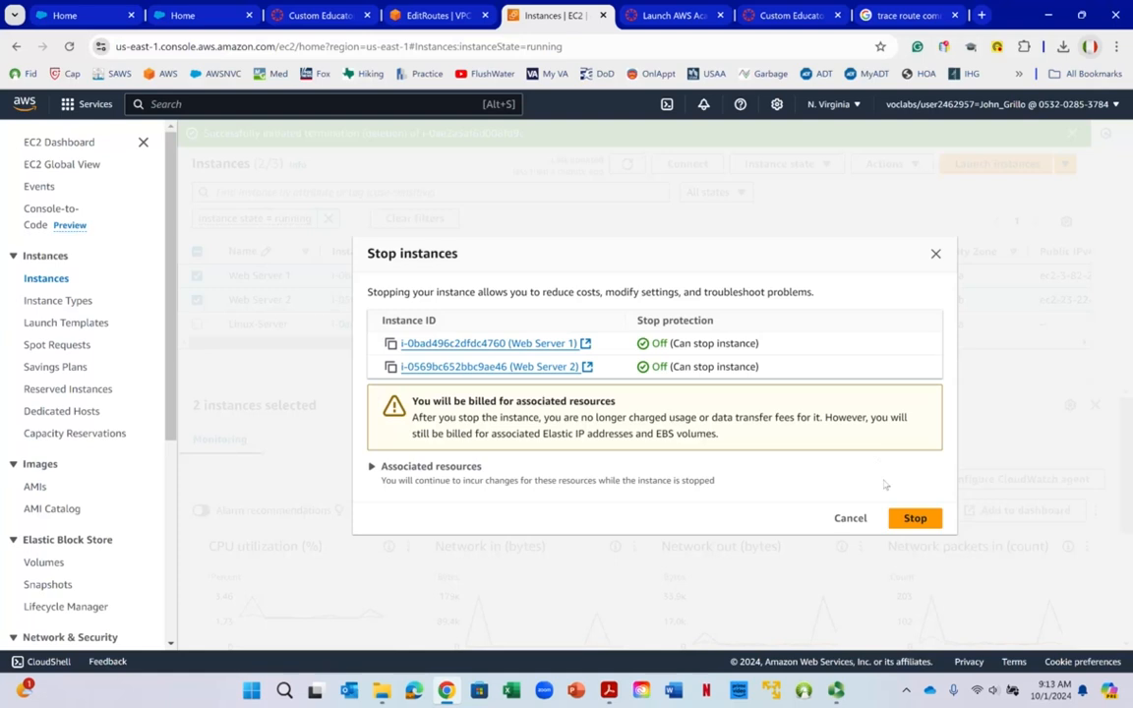
left_click(893, 513)
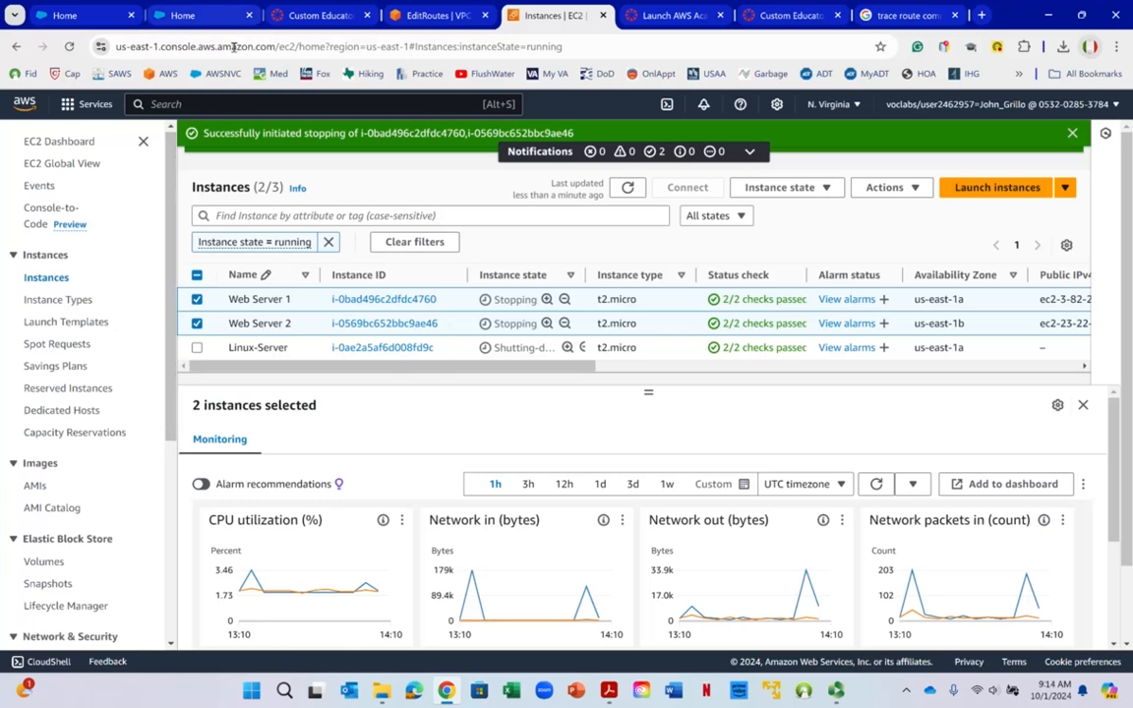
Go to the RDS service and open its list of DB instances.
left_click(260, 98)
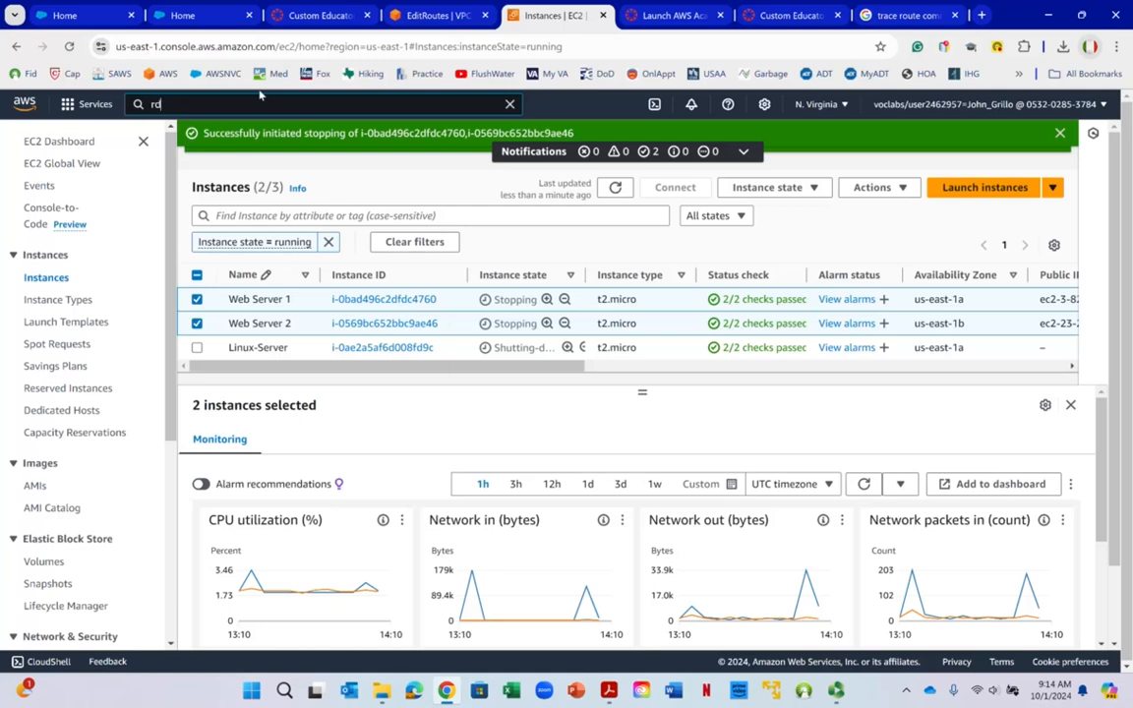
type("rds")
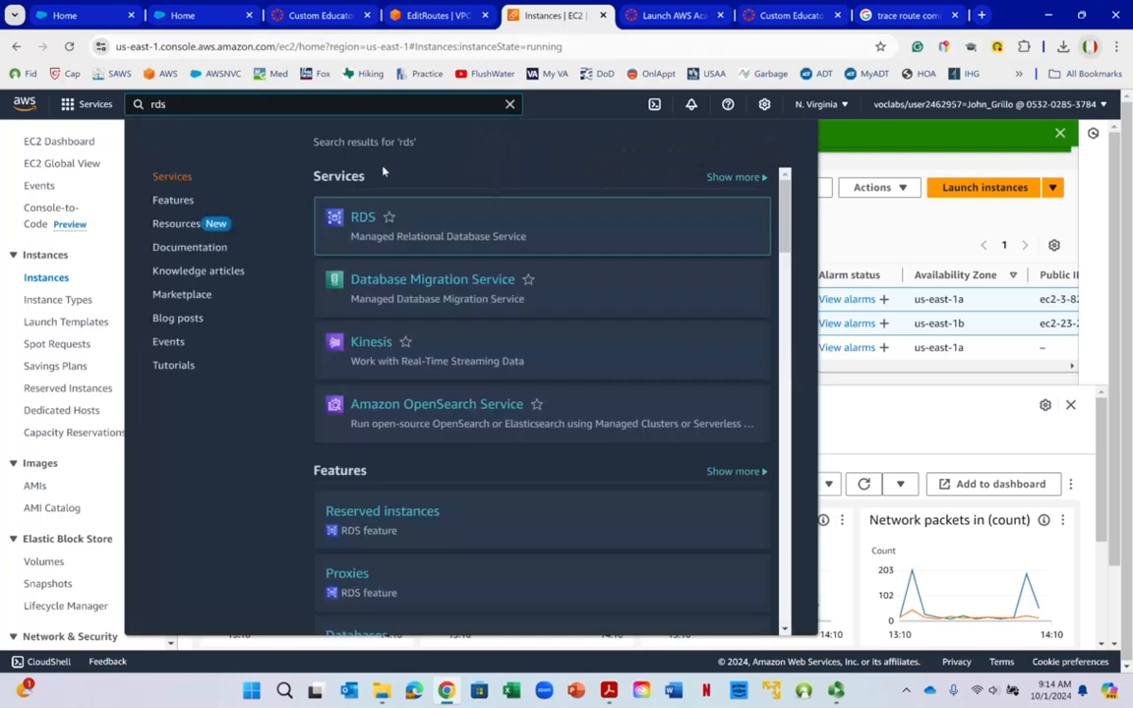
left_click(364, 217)
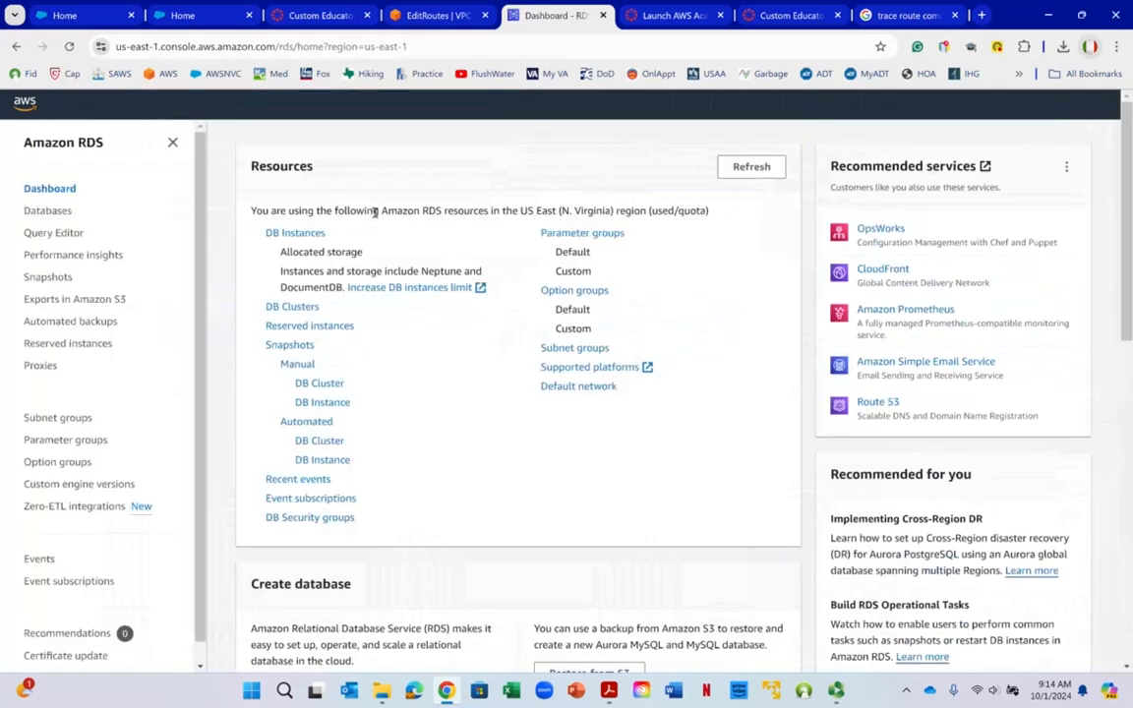
left_click(311, 232)
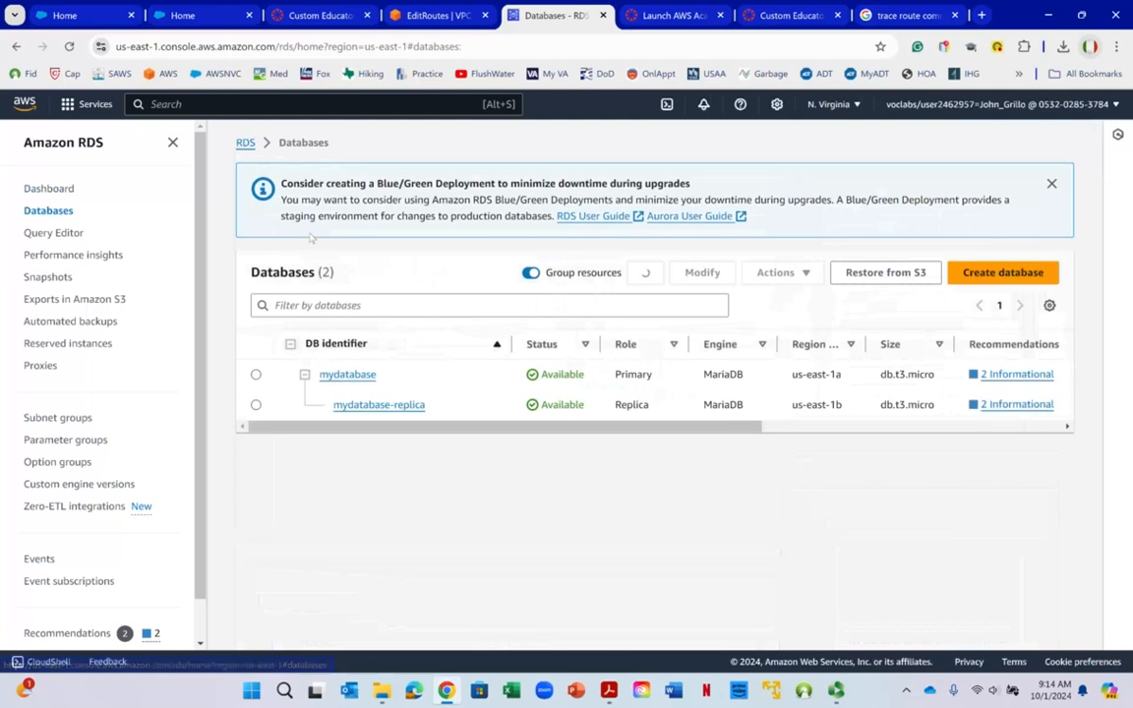
Try to stop the mydatabase DB instance temporarily, acknowledging the billing notice and saving no snapshot.
left_click(256, 375)
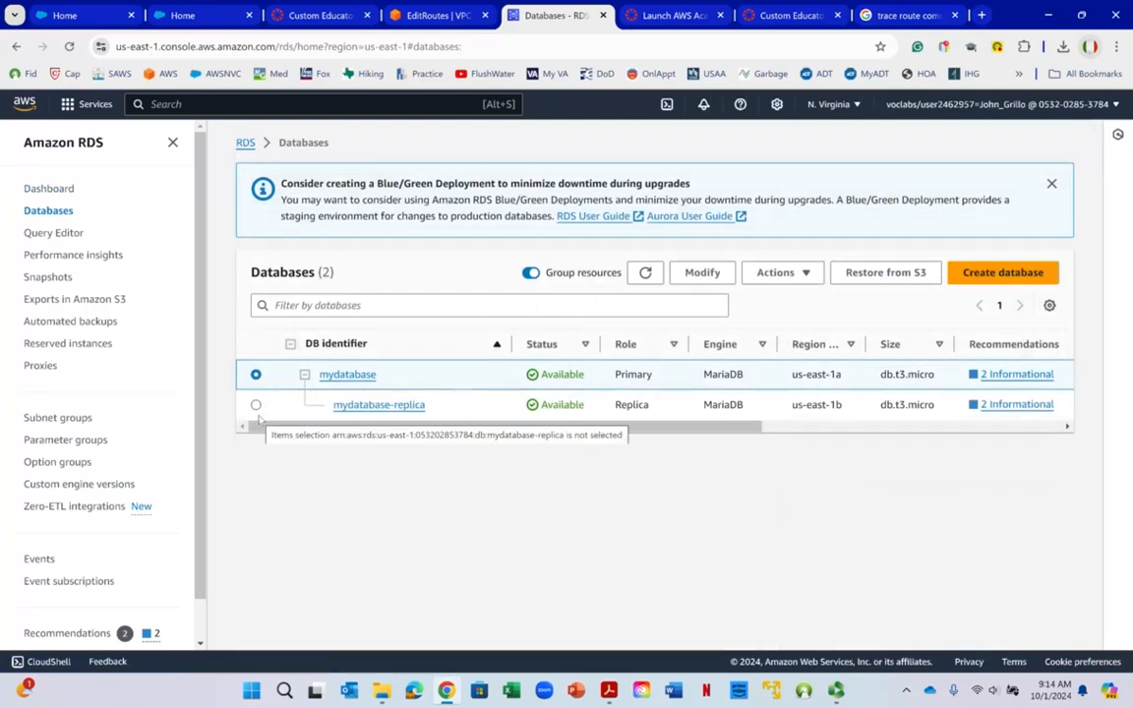
left_click(804, 275)
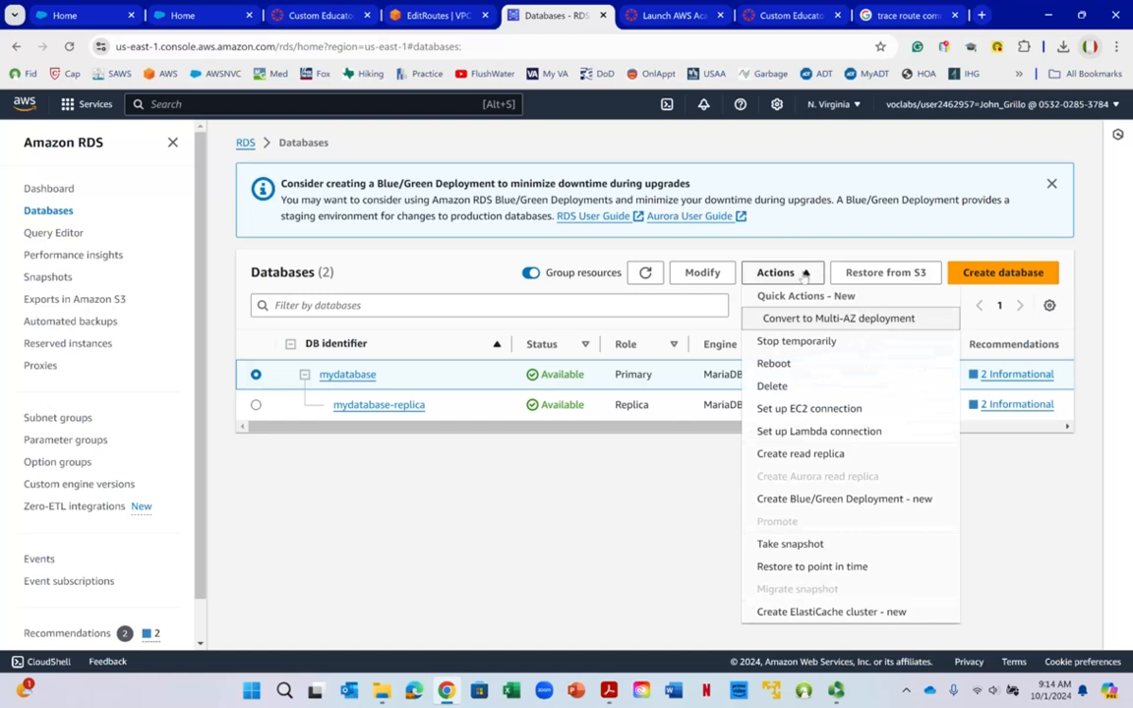
left_click(804, 343)
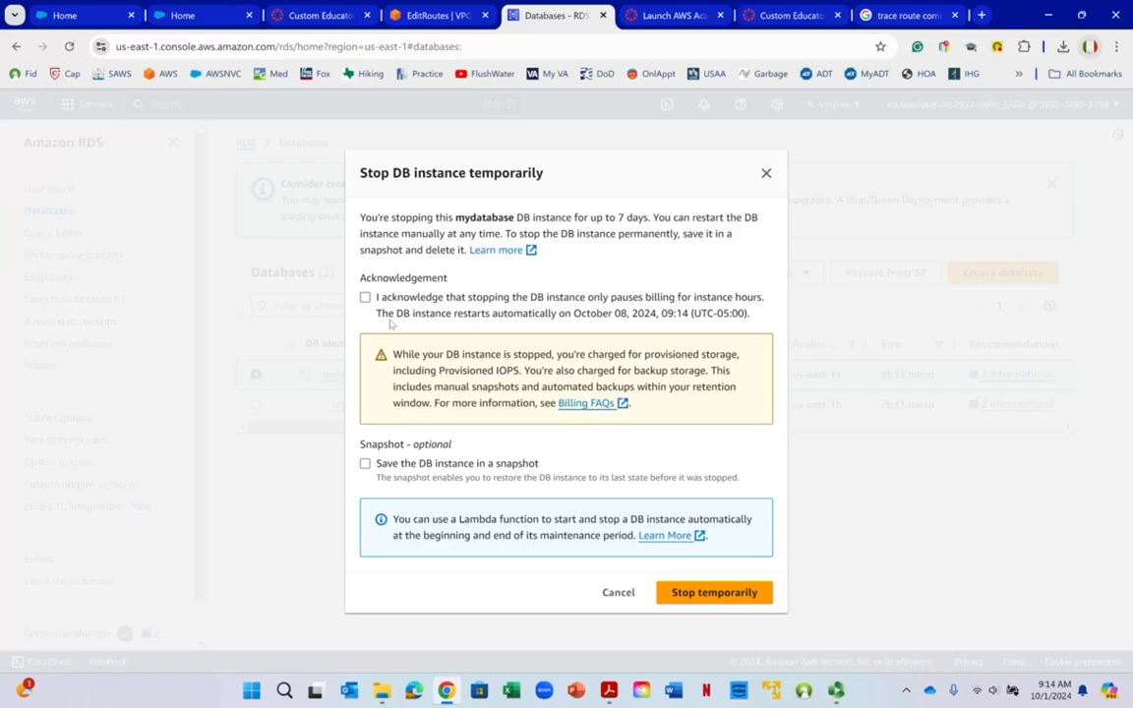
right_click(365, 297)
left_click(364, 297)
left_click(737, 596)
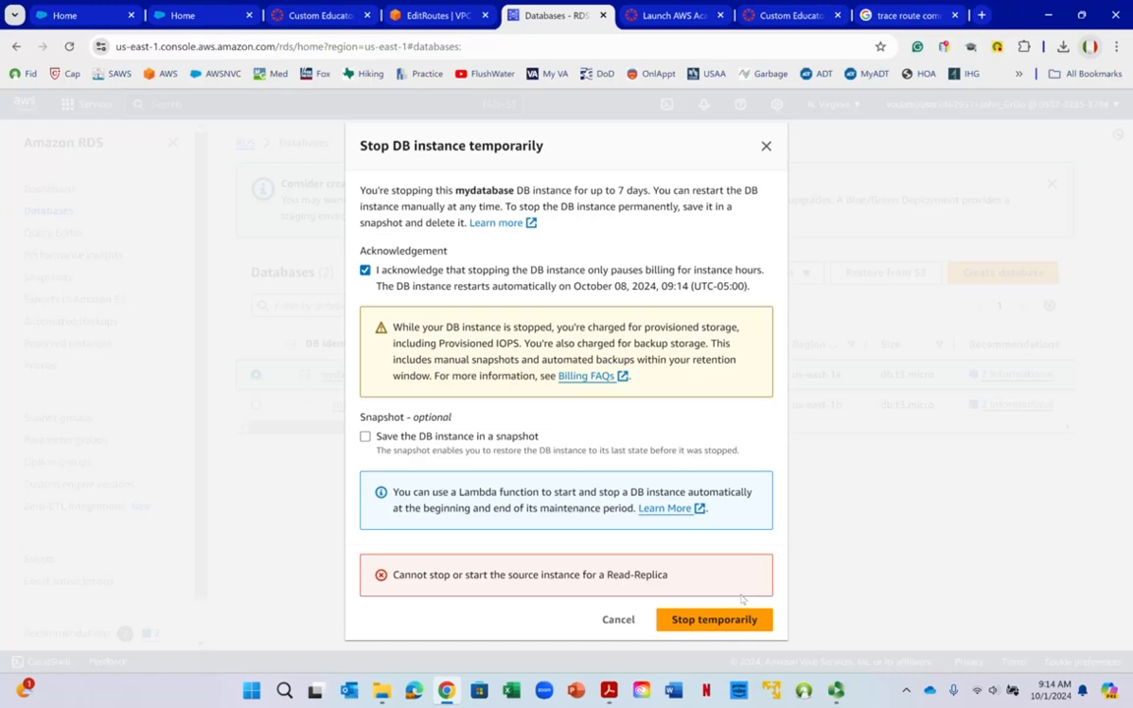
Dismiss the stop request and check which actions are available for mydatabase and for mydatabase-replica.
left_click(619, 619)
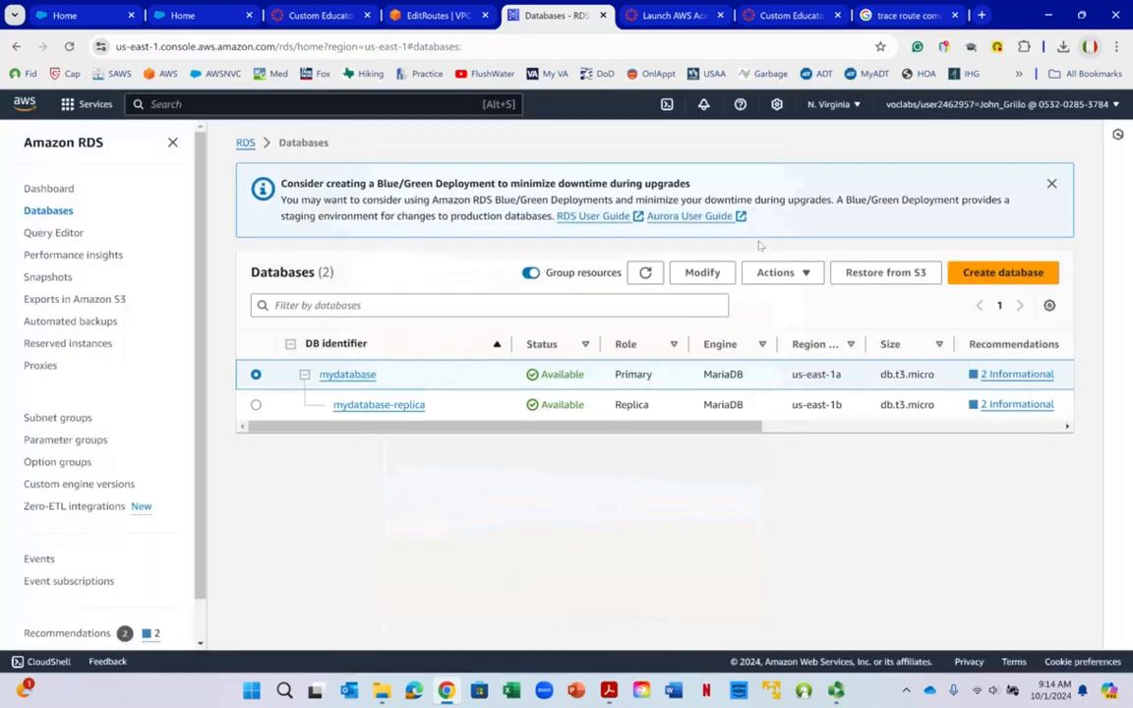
left_click(795, 275)
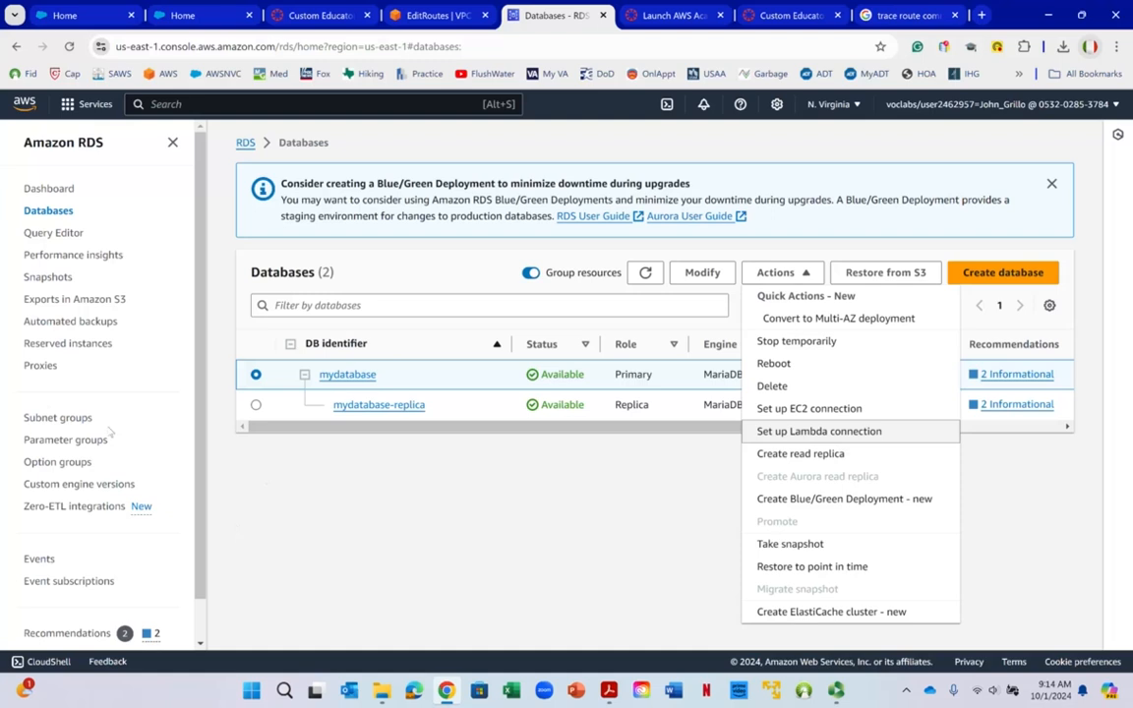
left_click(256, 404)
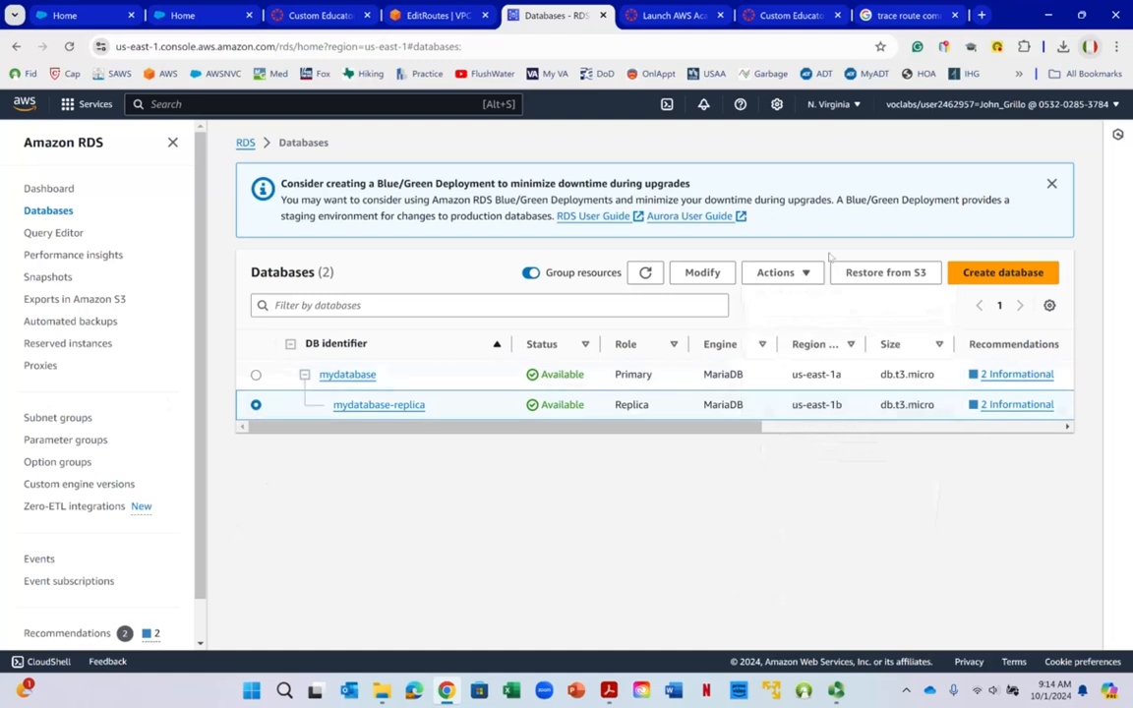
left_click(805, 274)
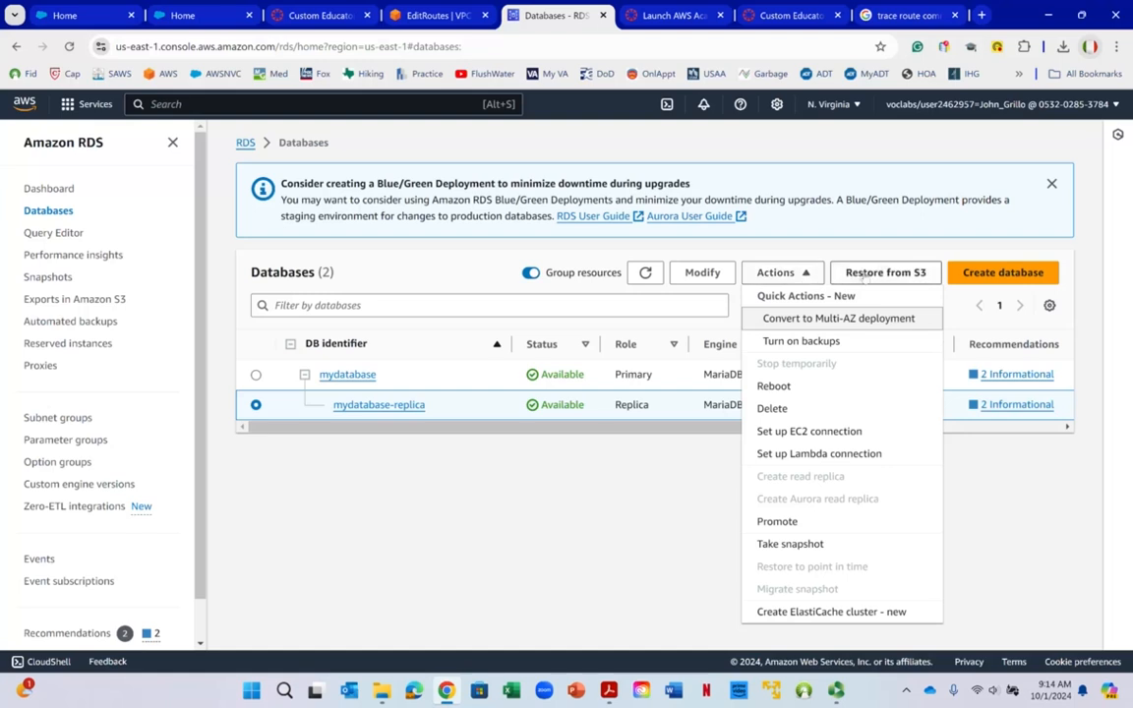
Retry stopping the mydatabase primary instance temporarily, acknowledging the billing notice without a snapshot, and dismiss the request.
left_click(256, 375)
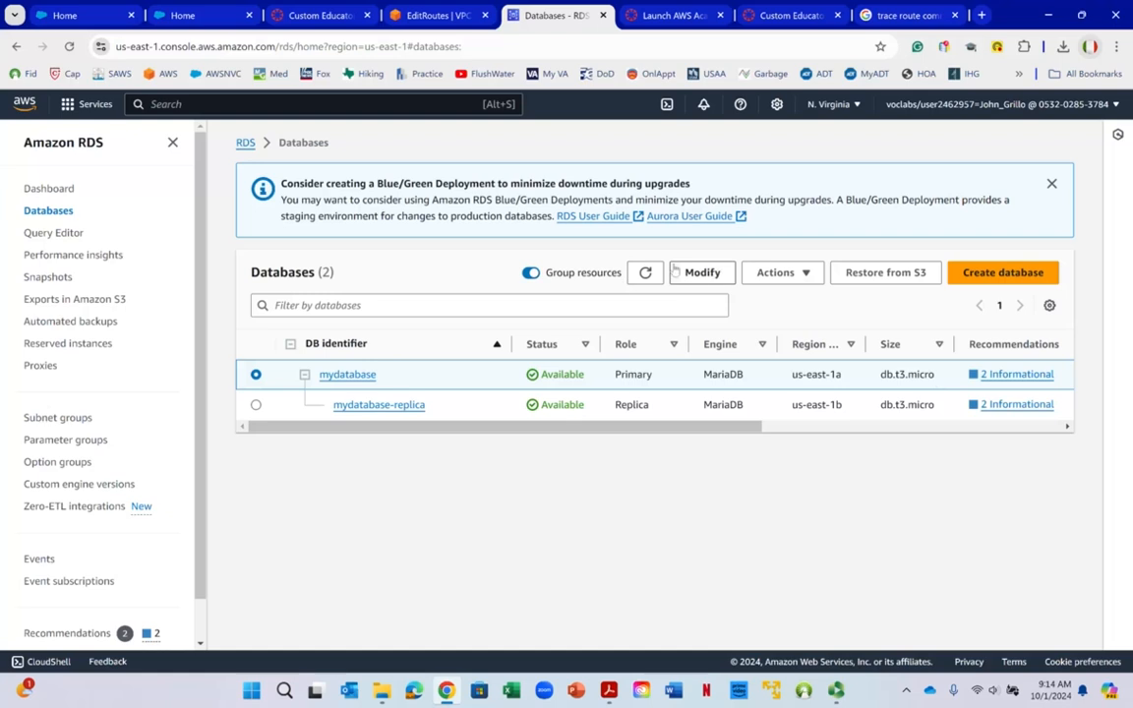
left_click(791, 278)
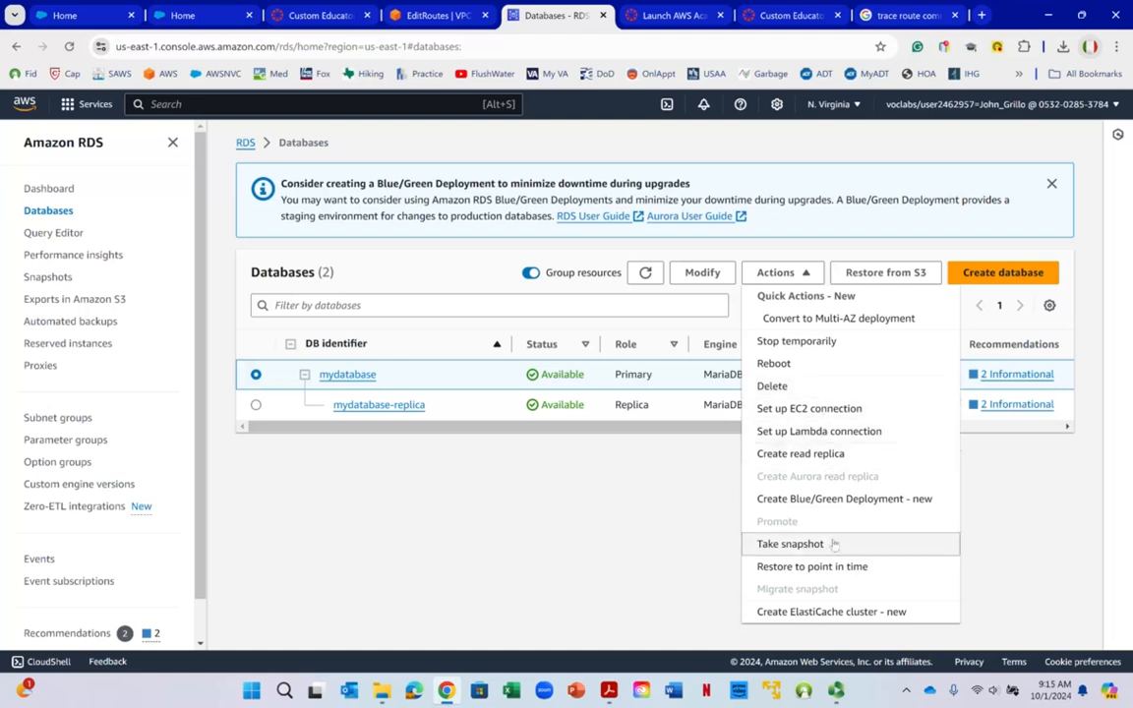
left_click(787, 345)
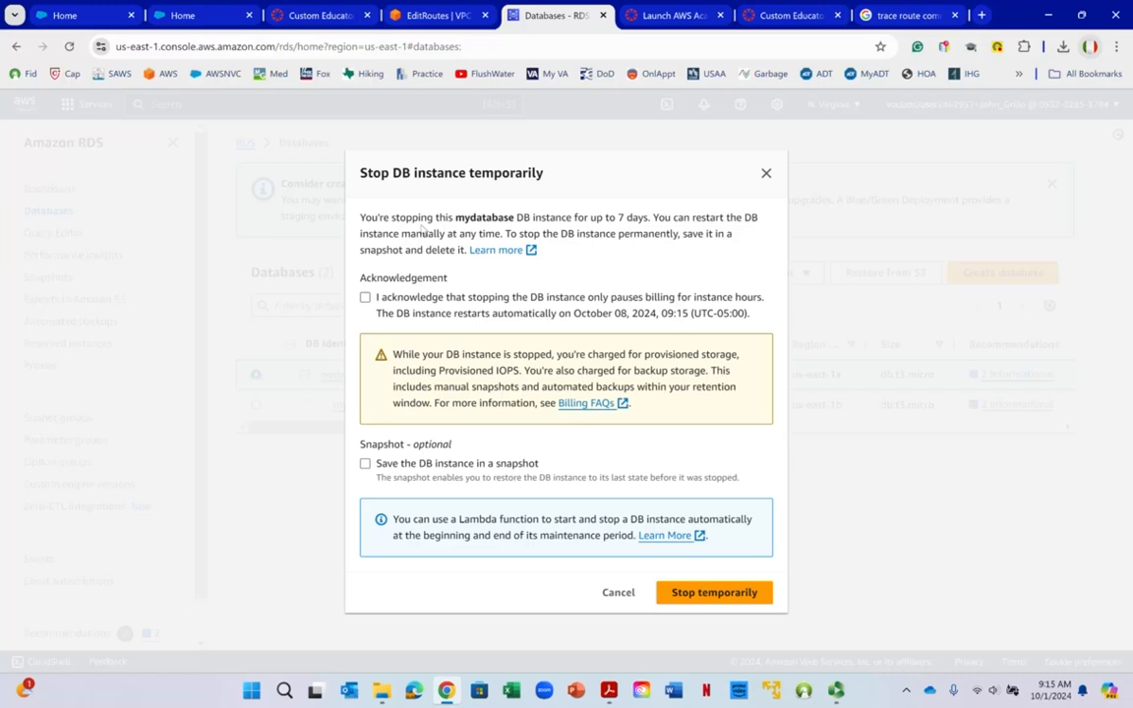
right_click(366, 298)
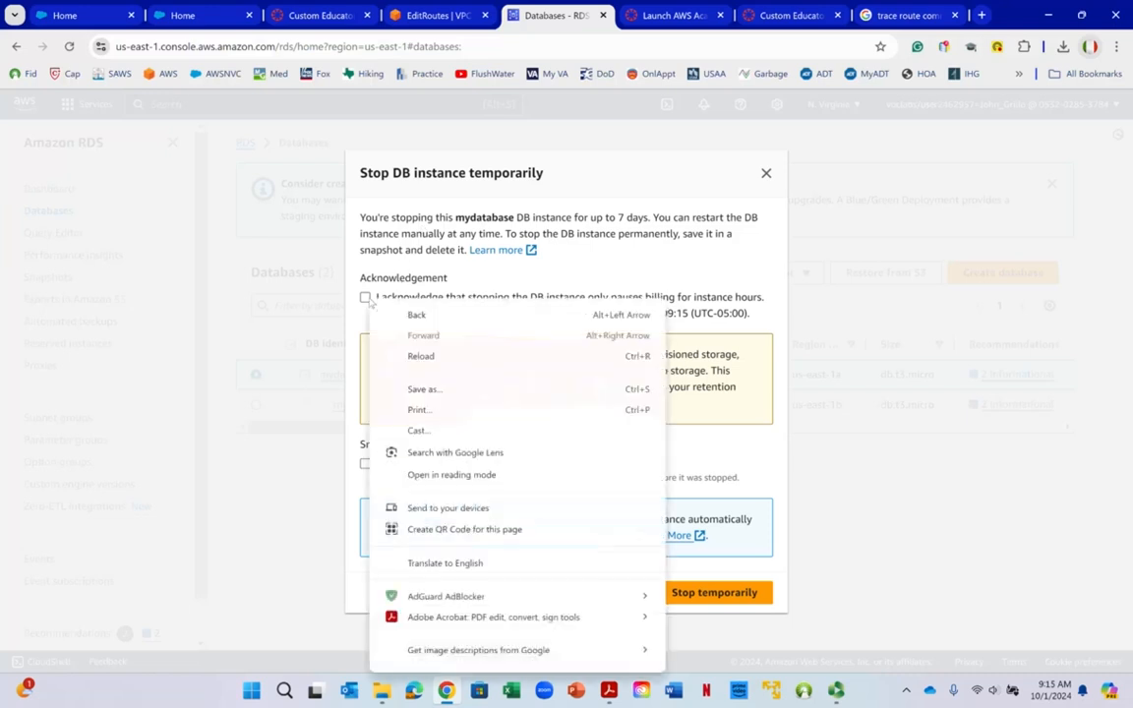
left_click(365, 297)
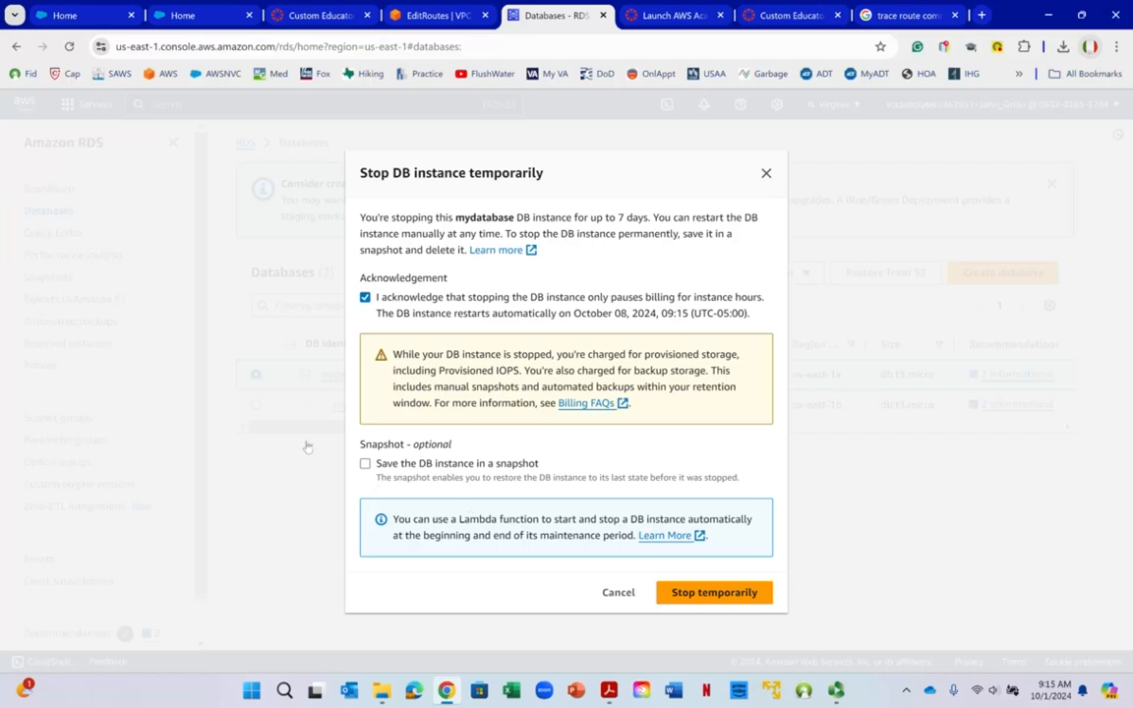
left_click(692, 597)
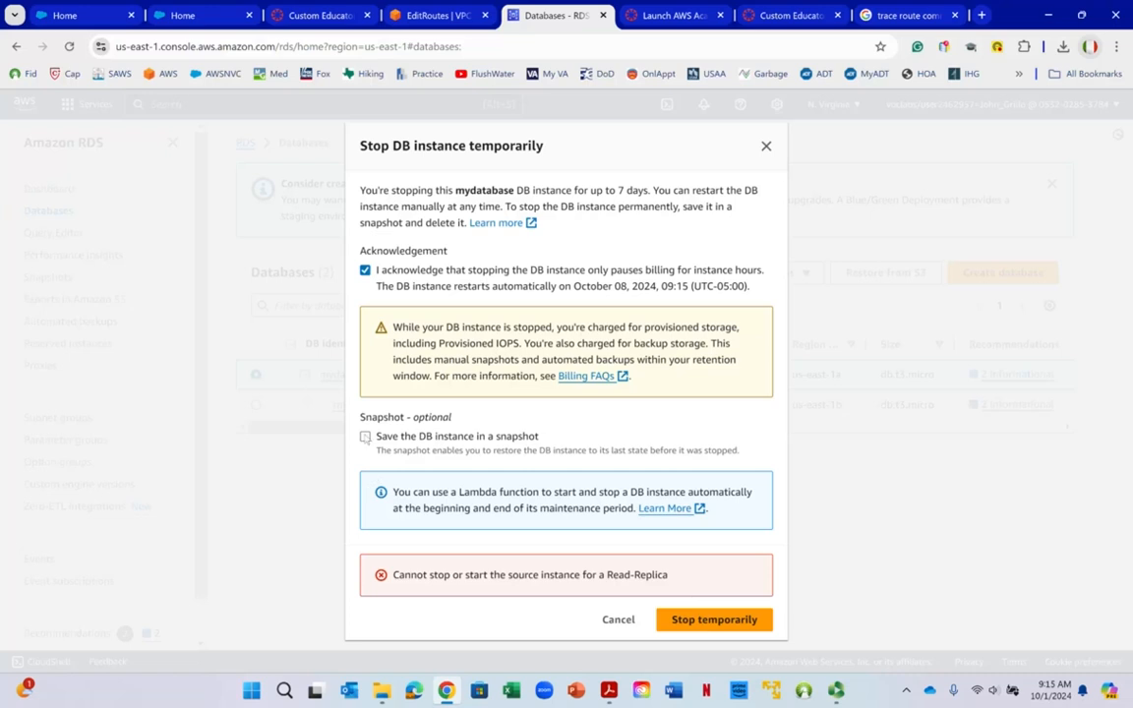
right_click(417, 480)
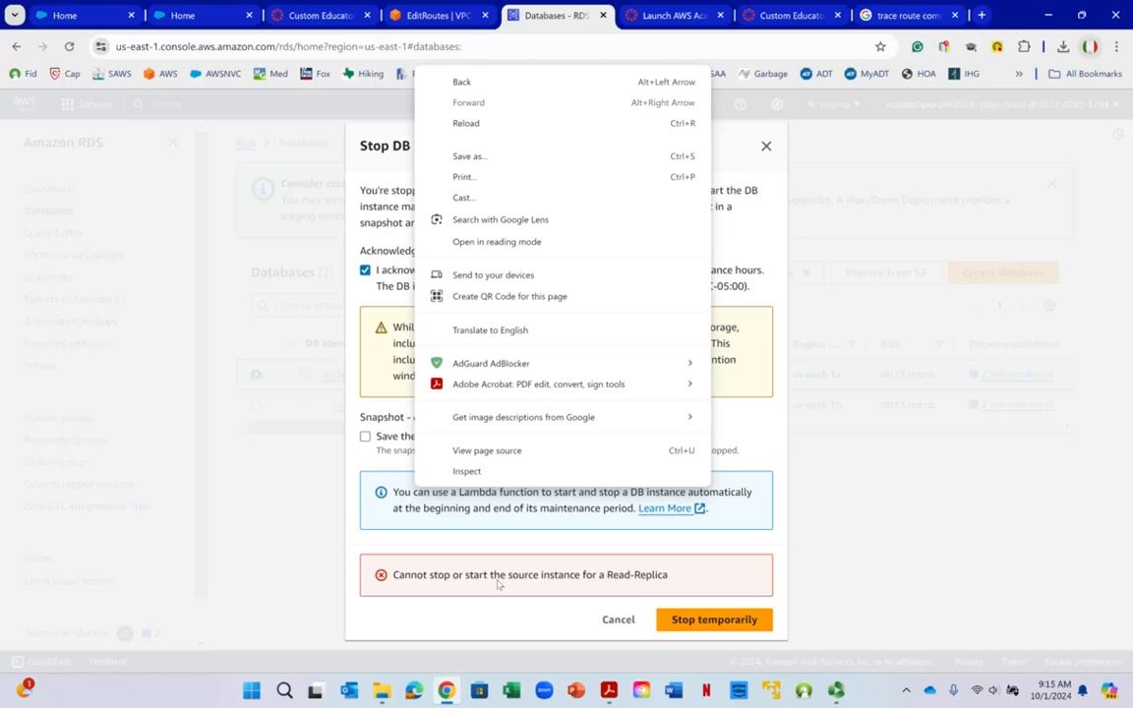
left_click(497, 584)
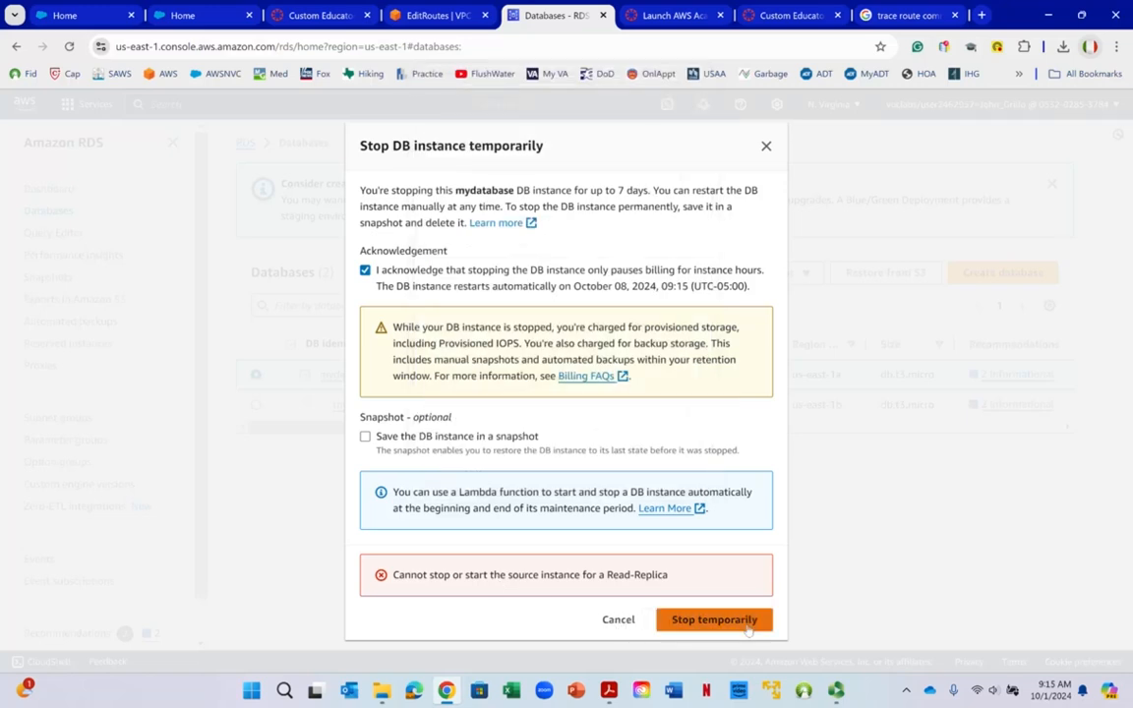
left_click(619, 621)
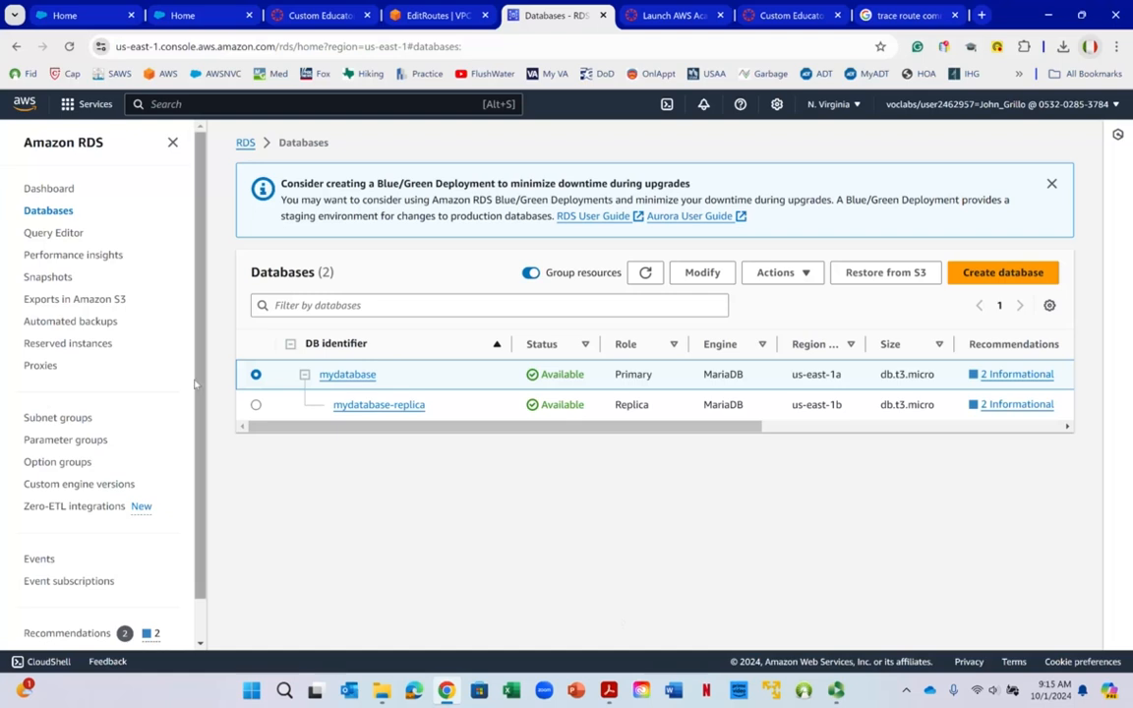
Delete the mydatabase-replica DB instance, confirming with the phrase "delete me".
left_click(255, 405)
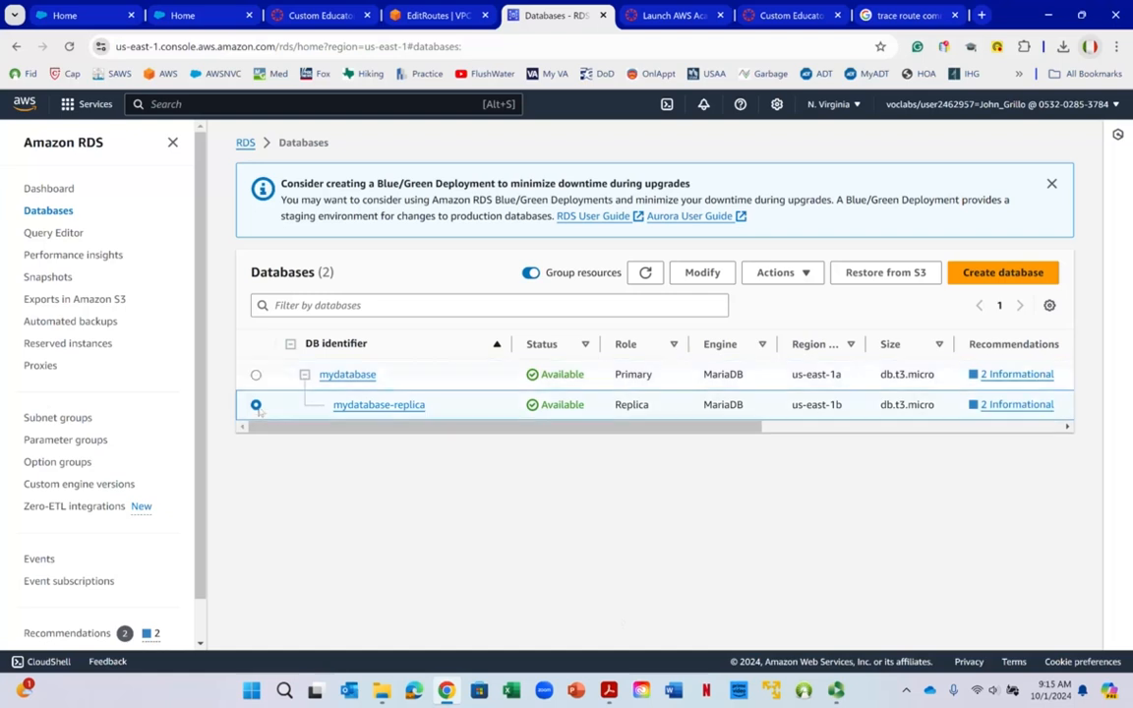
left_click(776, 277)
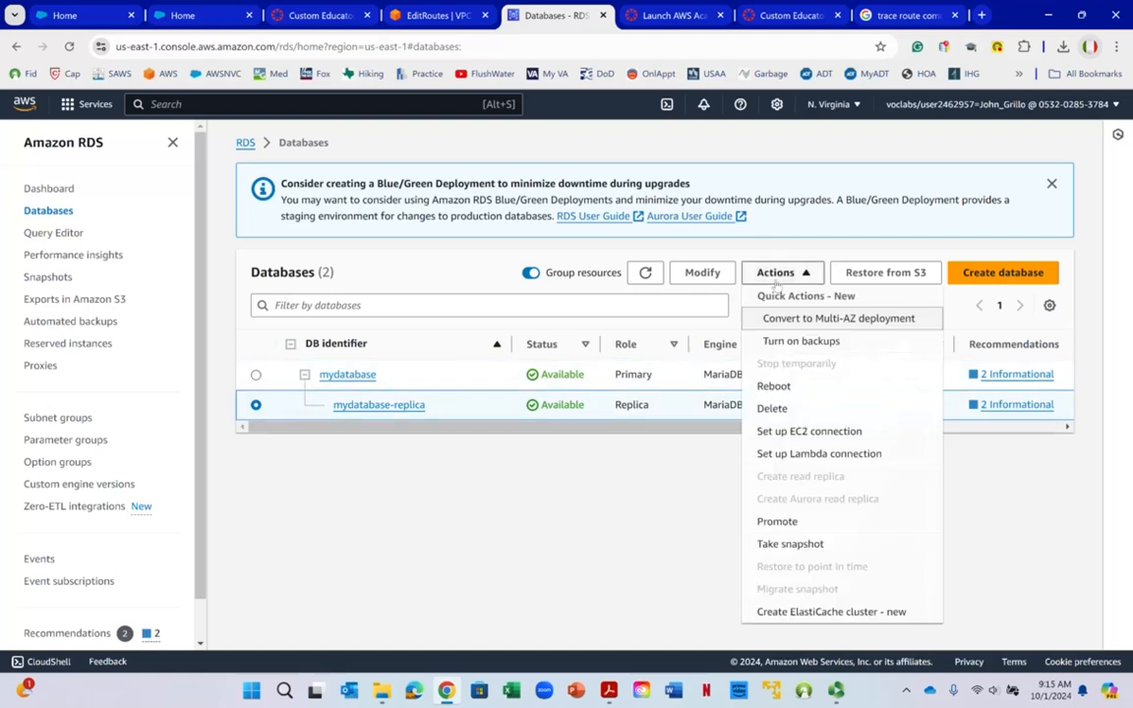
left_click(765, 408)
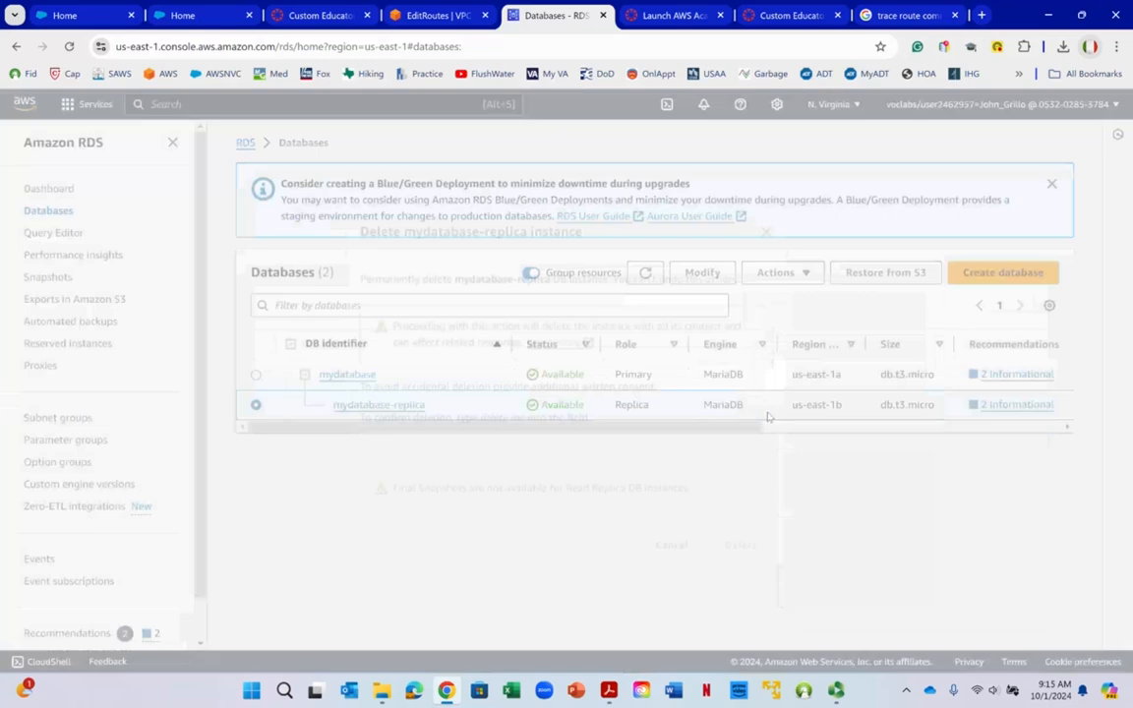
left_click(462, 437)
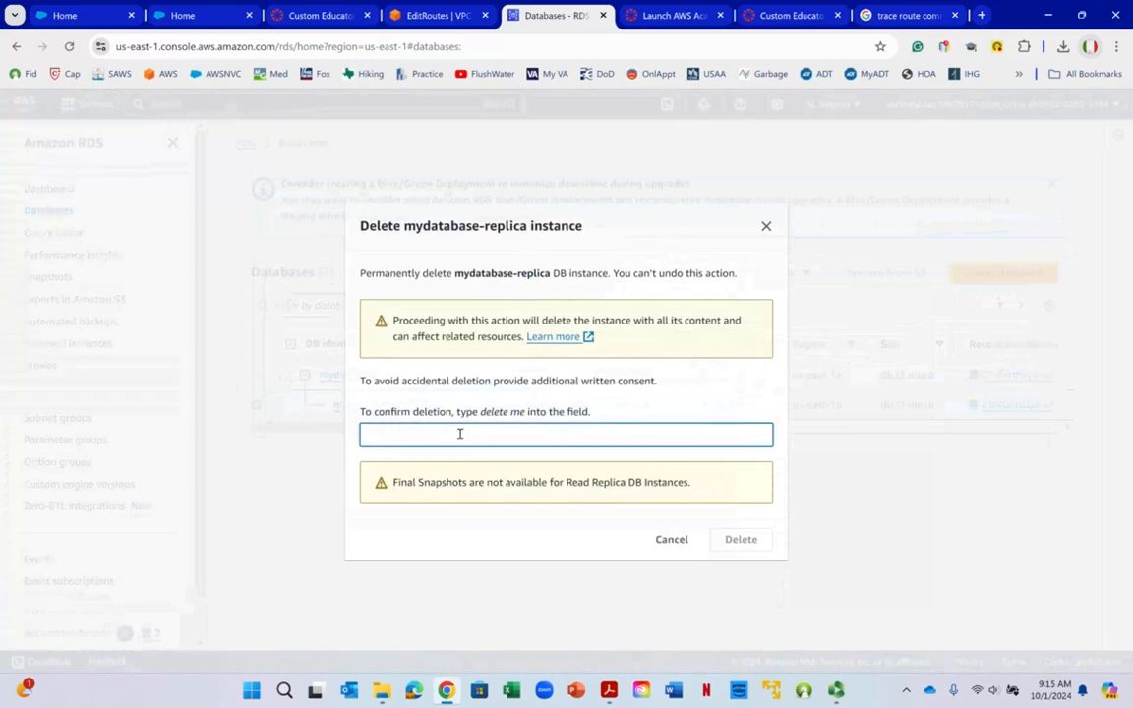
type("delte")
type("e me")
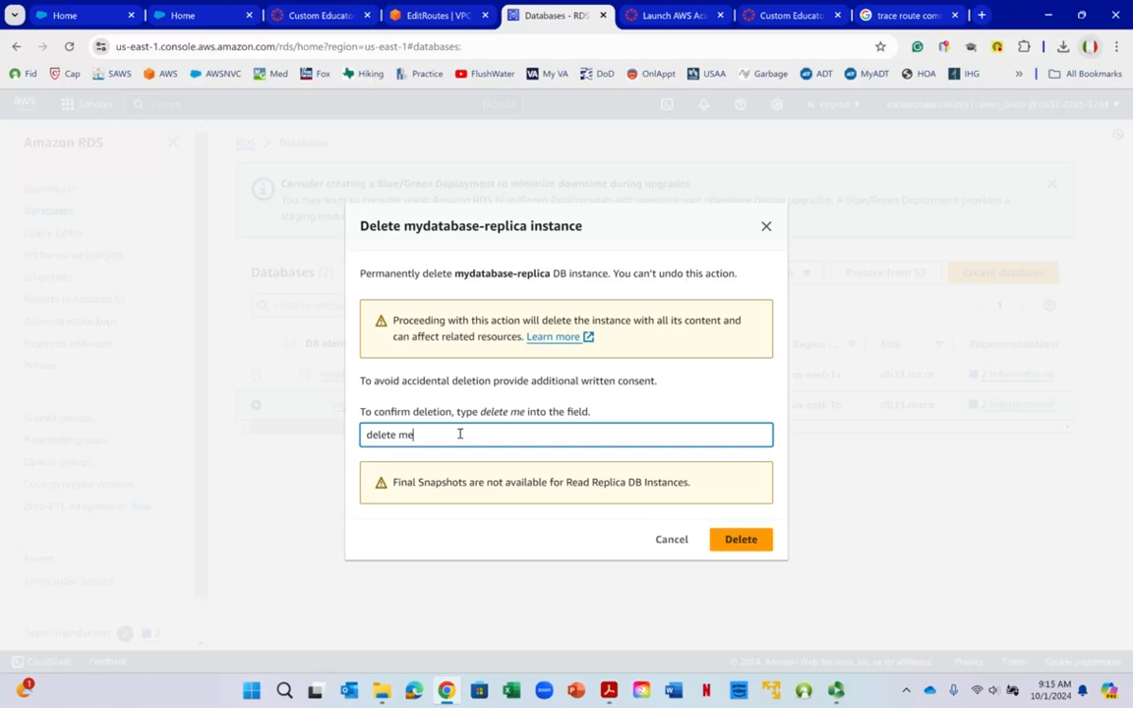
left_click(747, 540)
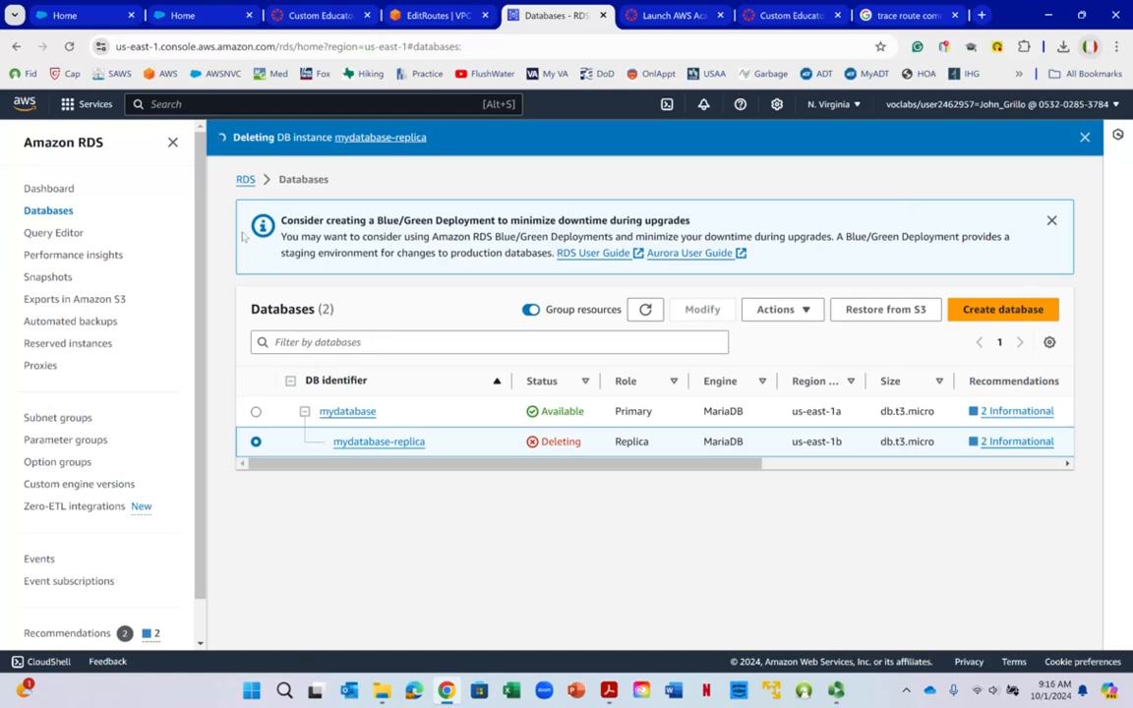
Search the console for "elastic ip" and open the VPC feature Elastic IP addresses.
left_click(274, 104)
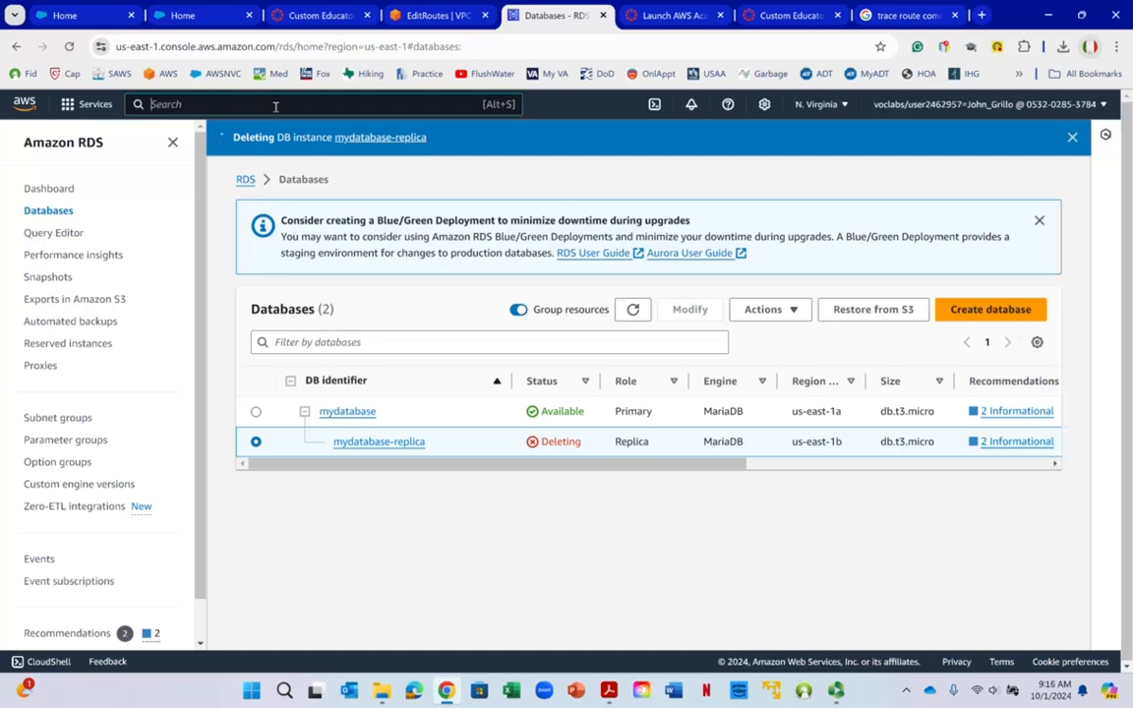
type("elastic ip addresses")
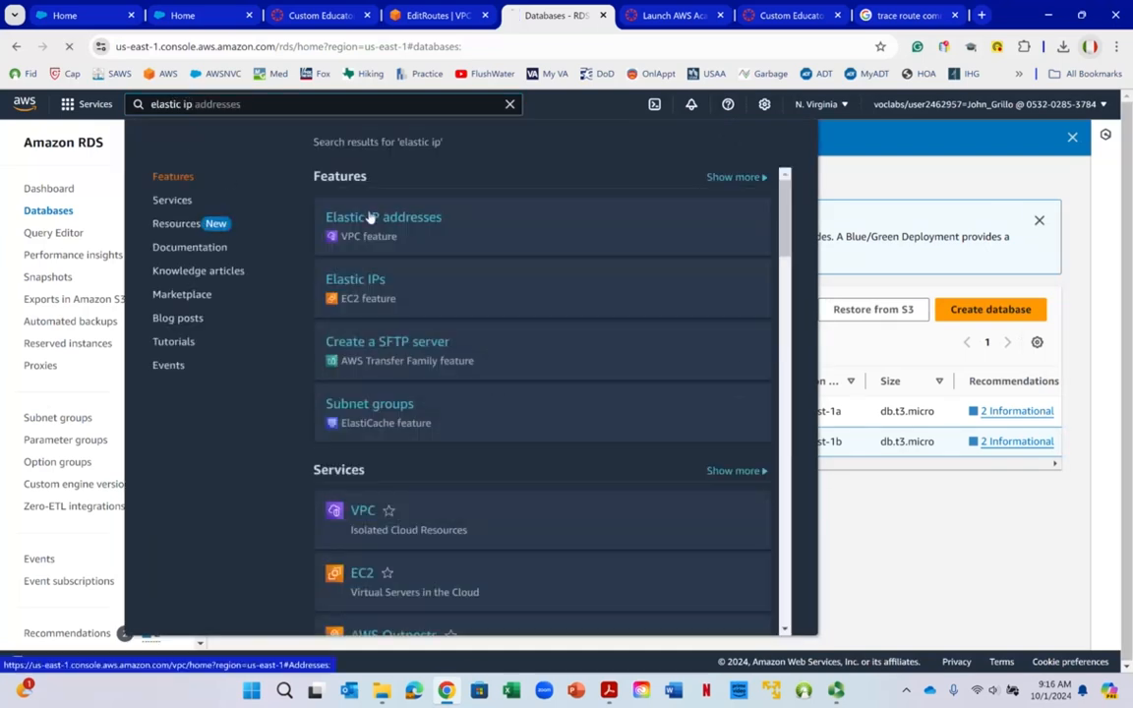
left_click(368, 216)
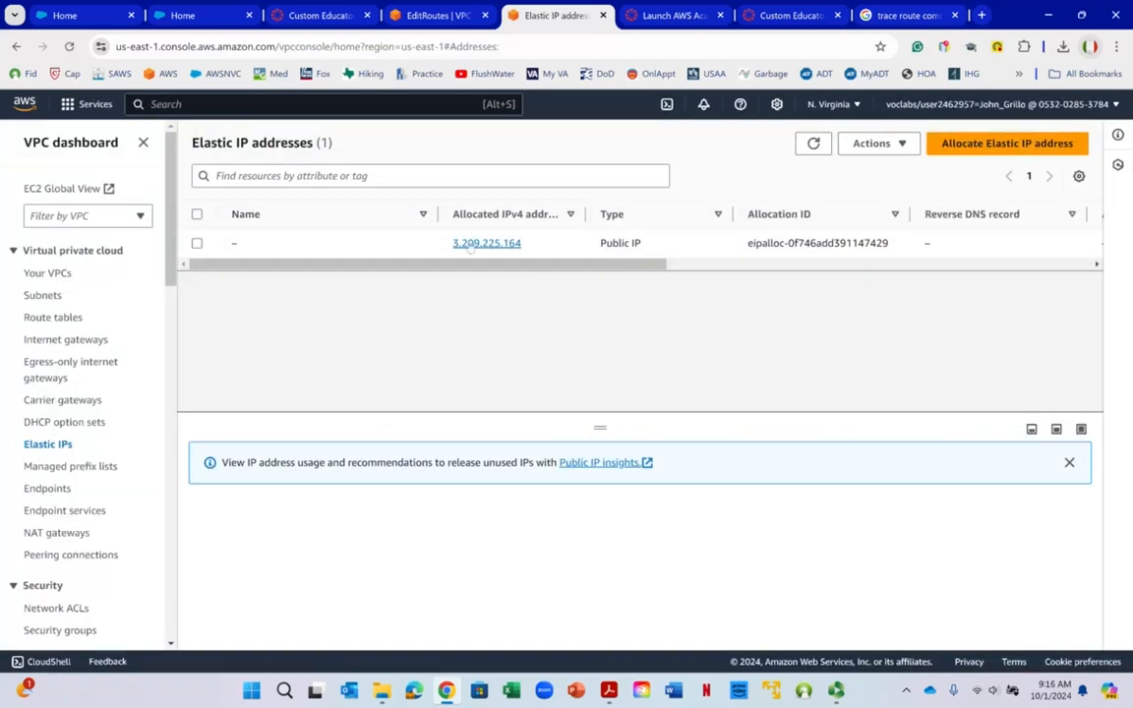
Try to release the allocated Elastic IP address, dismiss the request, and check the other actions available for it.
left_click(197, 214)
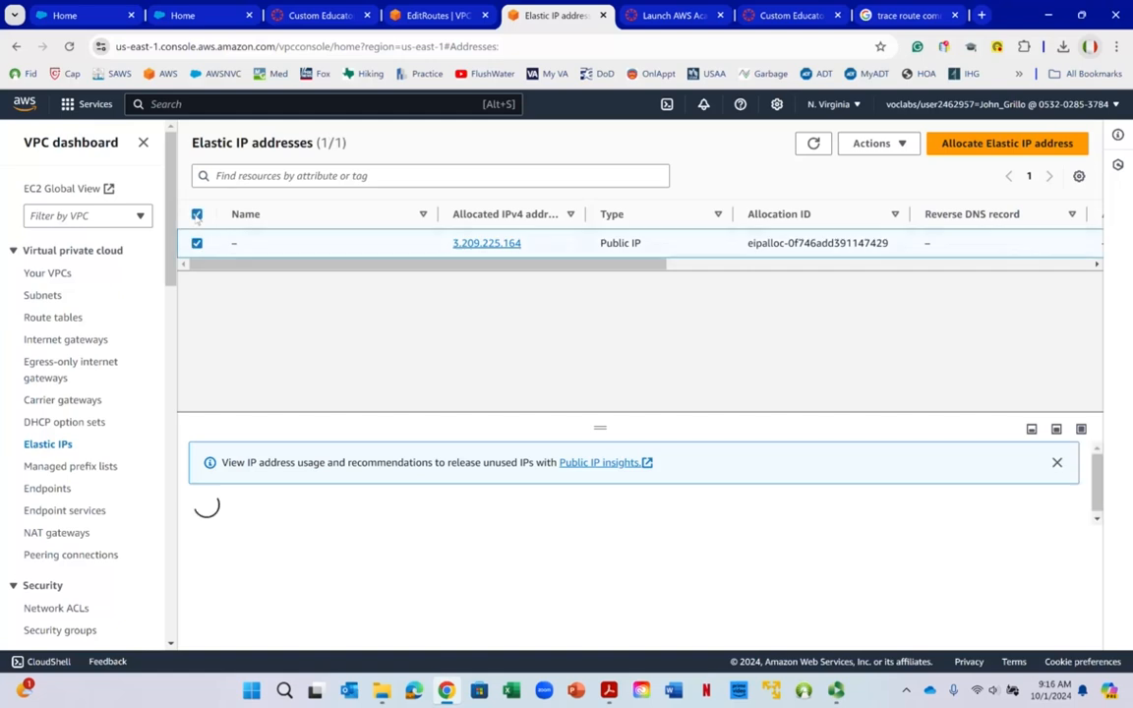
left_click(876, 143)
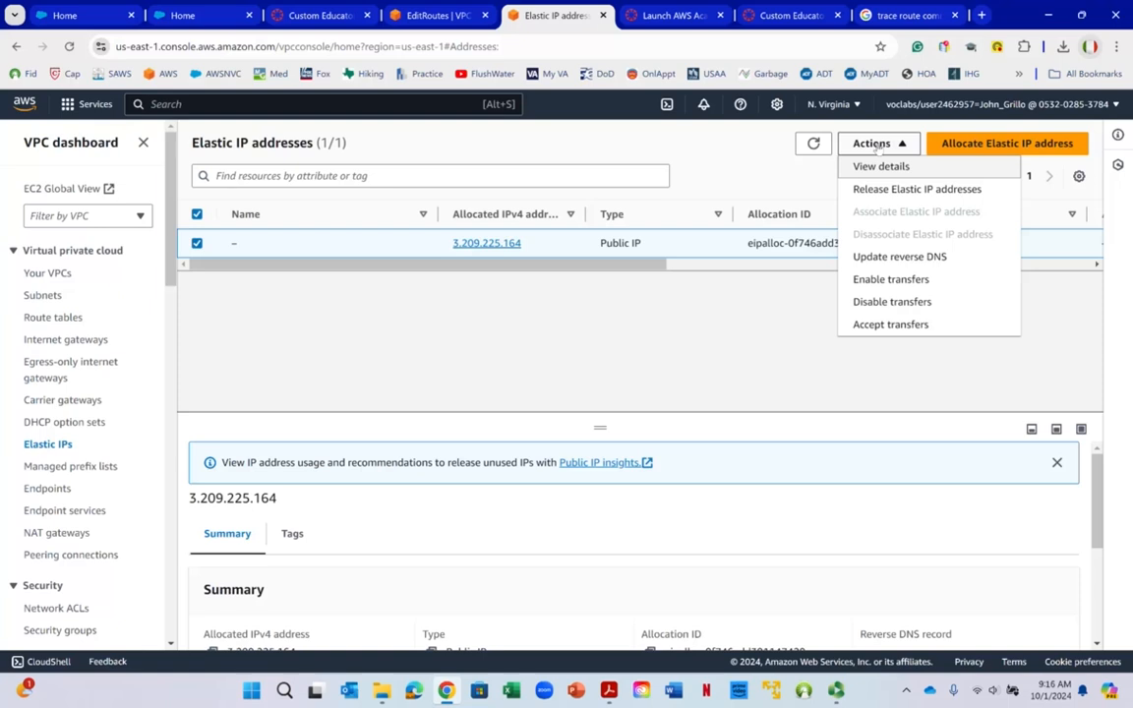
left_click(870, 197)
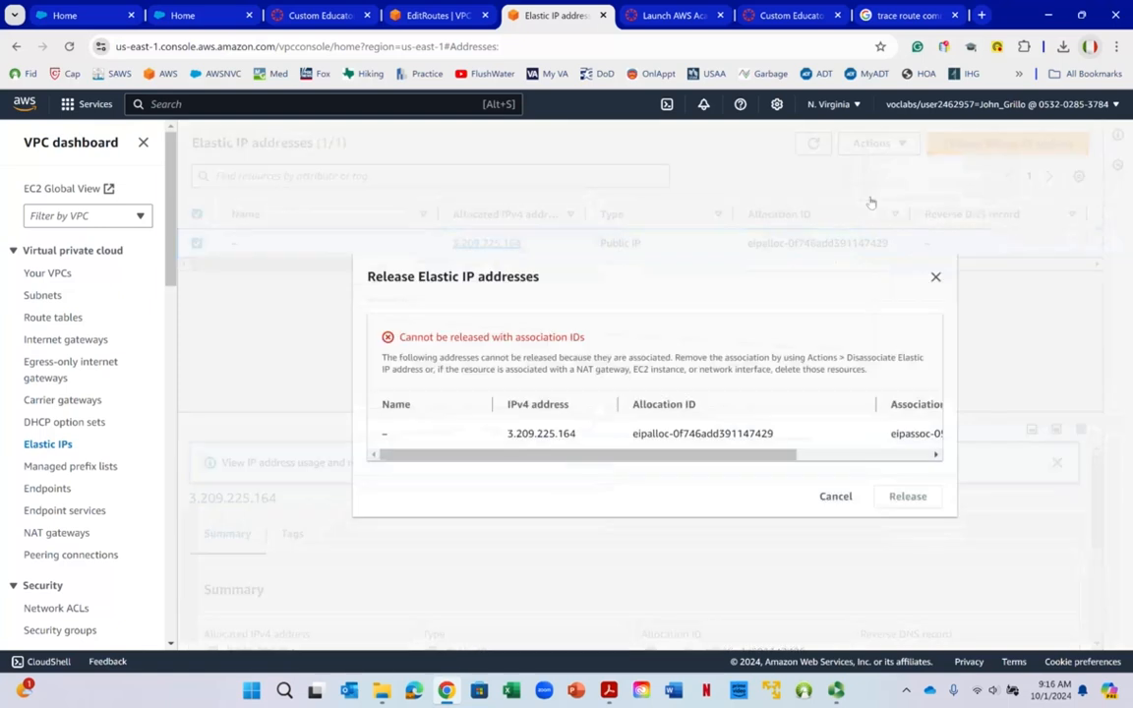
right_click(605, 360)
left_click(493, 359)
left_click(823, 500)
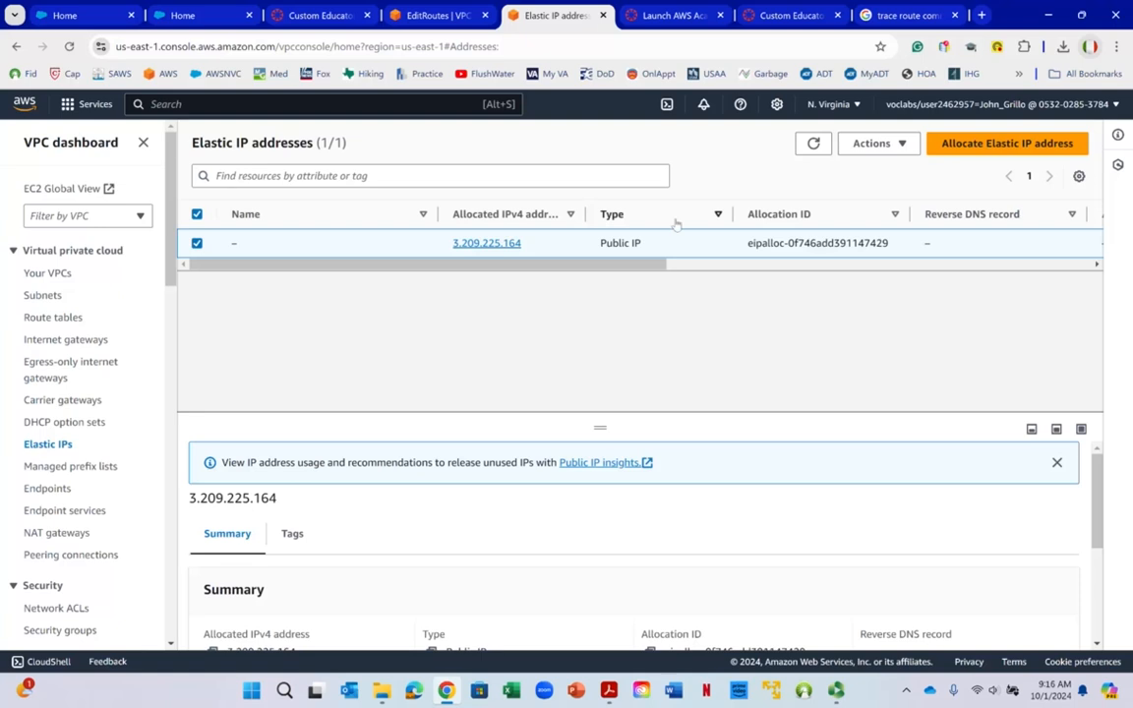
left_click(853, 145)
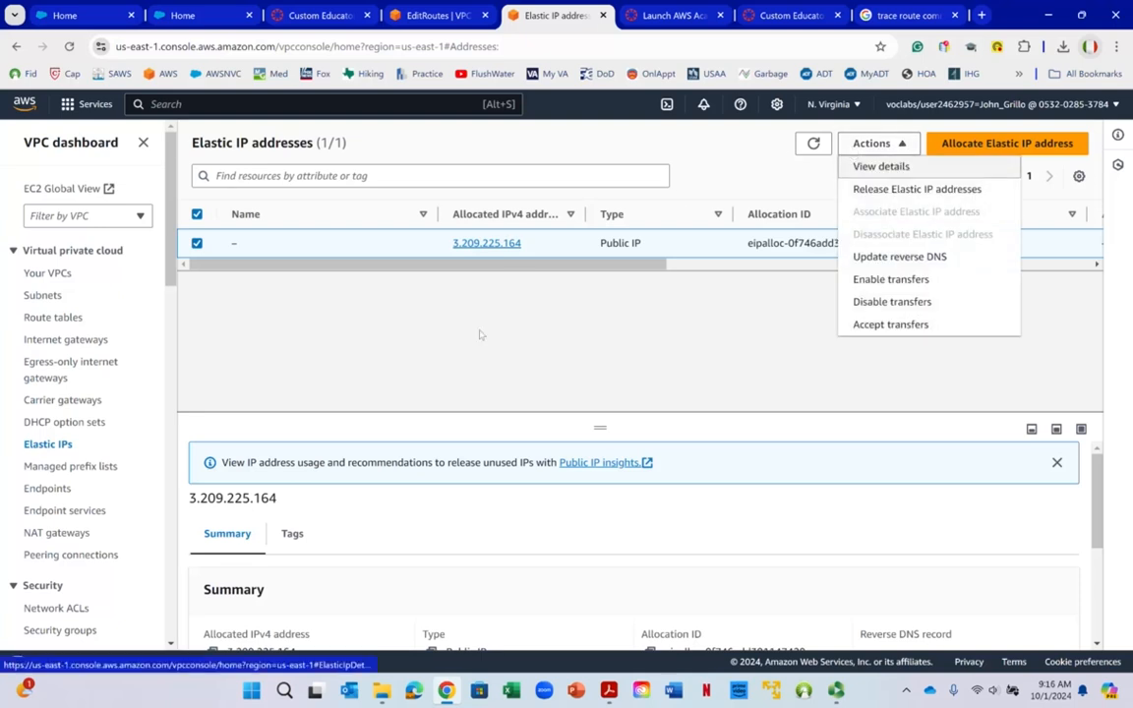
Go to the NAT gateways list and delete lab-nat-gateway, confirming with the word "delete".
scroll(118, 339, "down", 4)
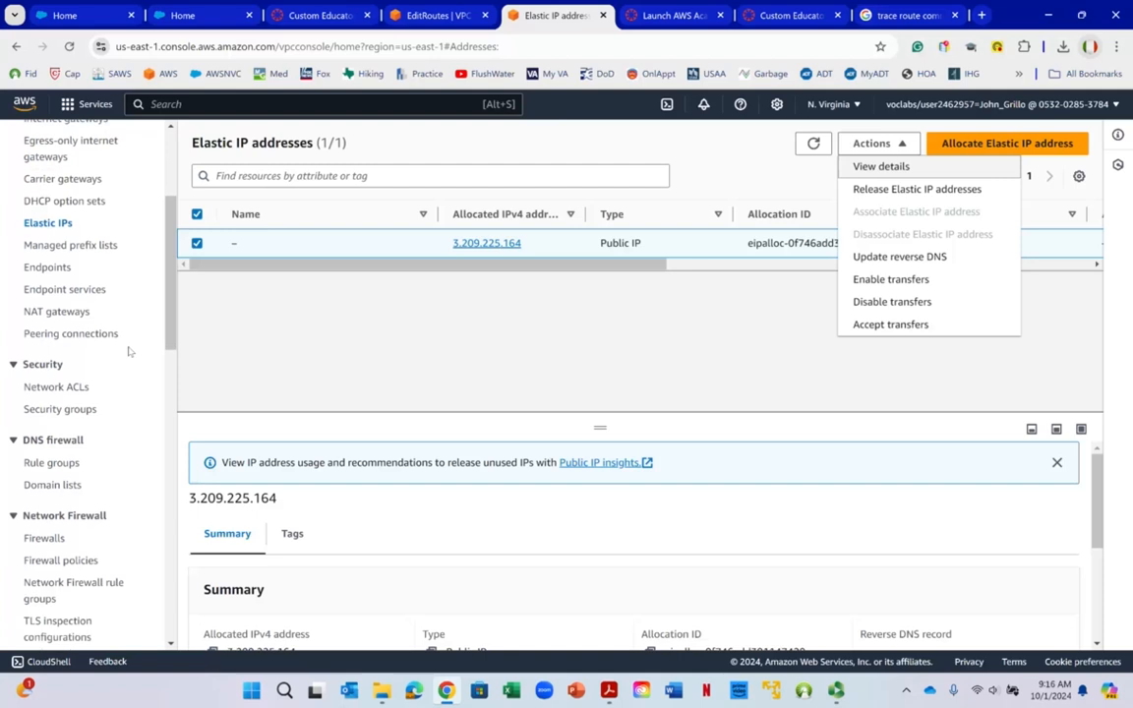
scroll(79, 275, "down", 1)
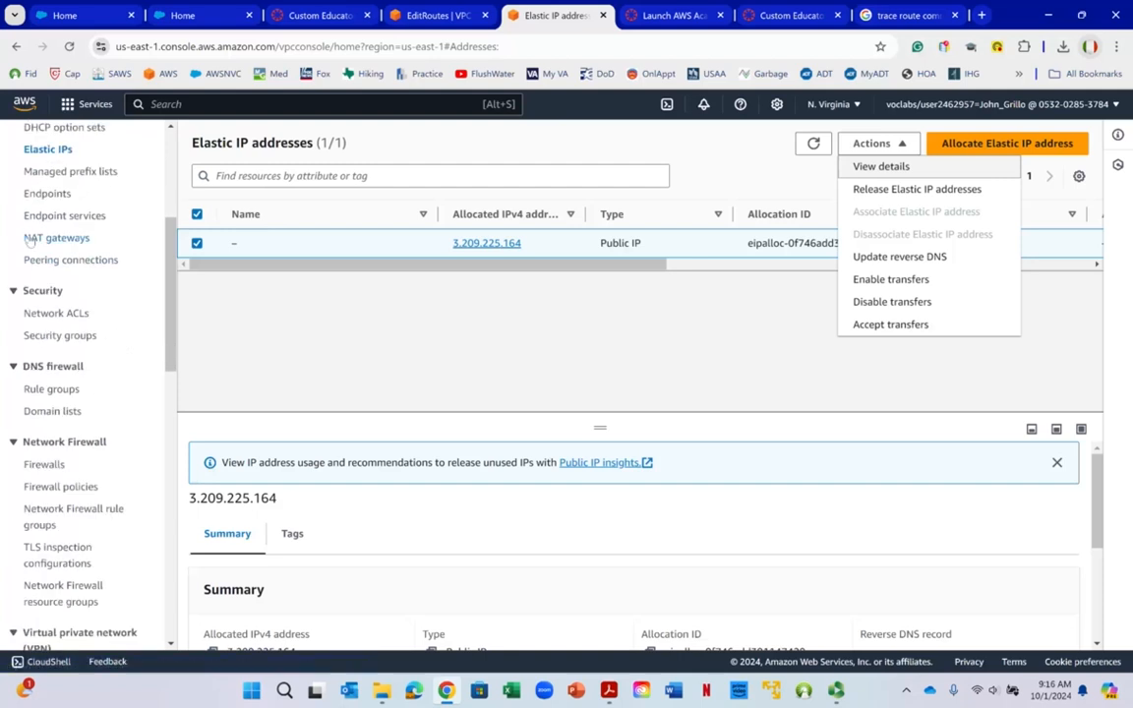
left_click(27, 238)
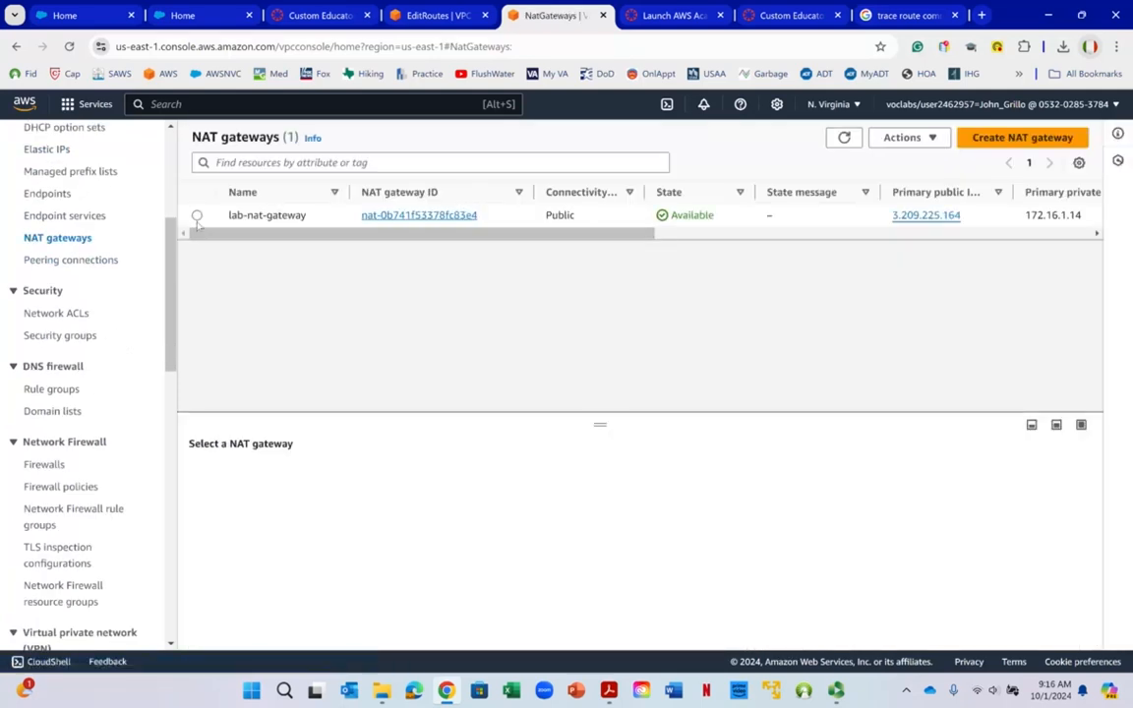
left_click(197, 215)
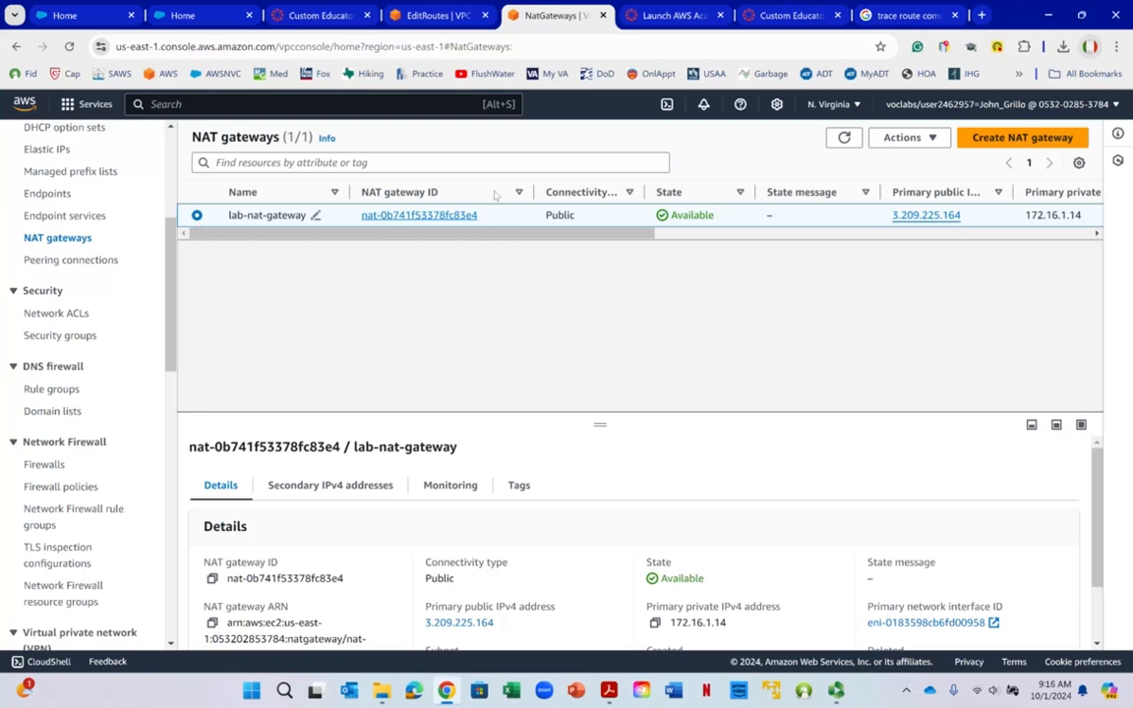
left_click(896, 140)
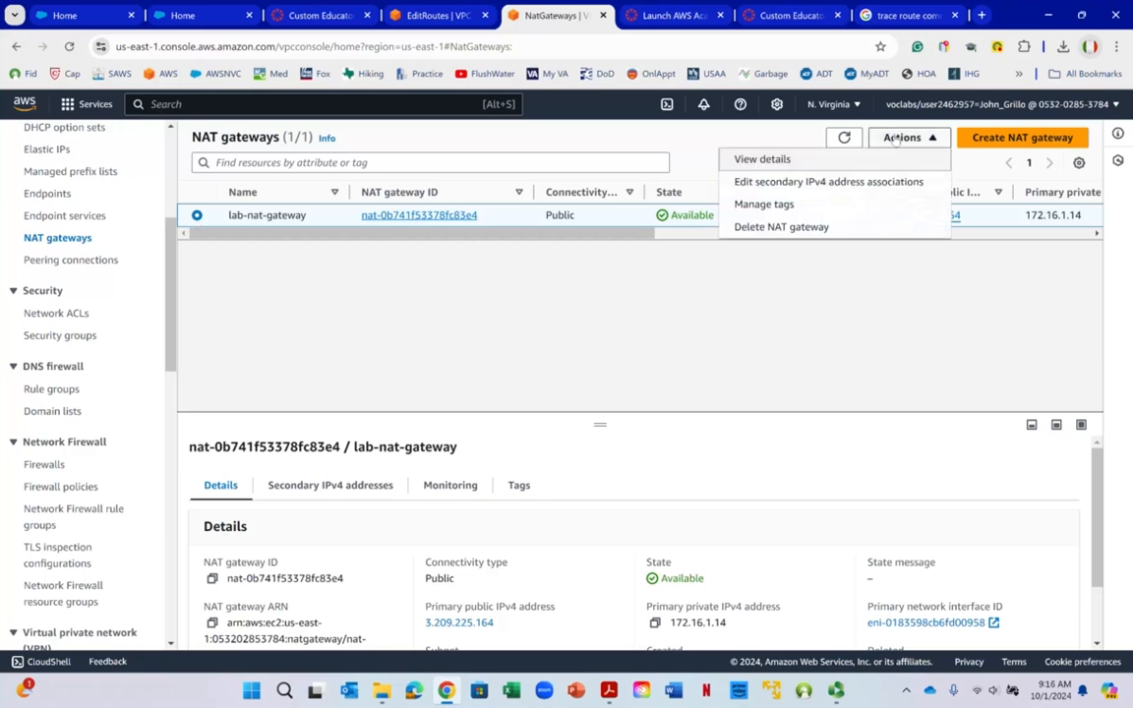
left_click(772, 228)
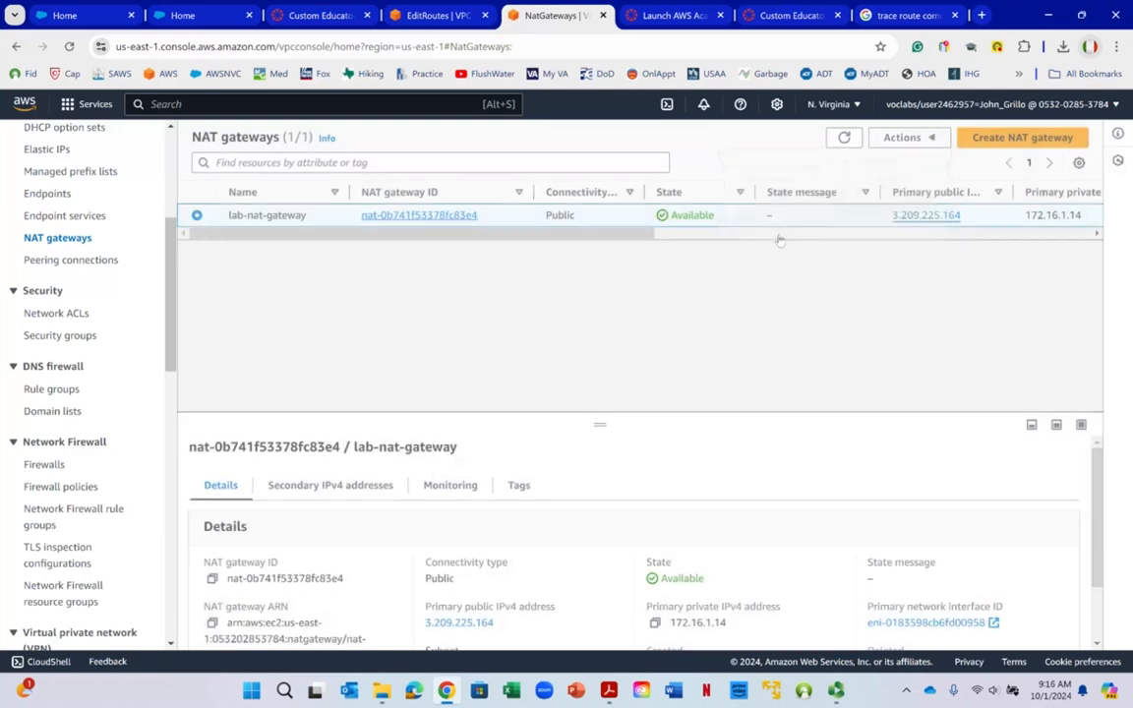
left_click(509, 452)
type("delete")
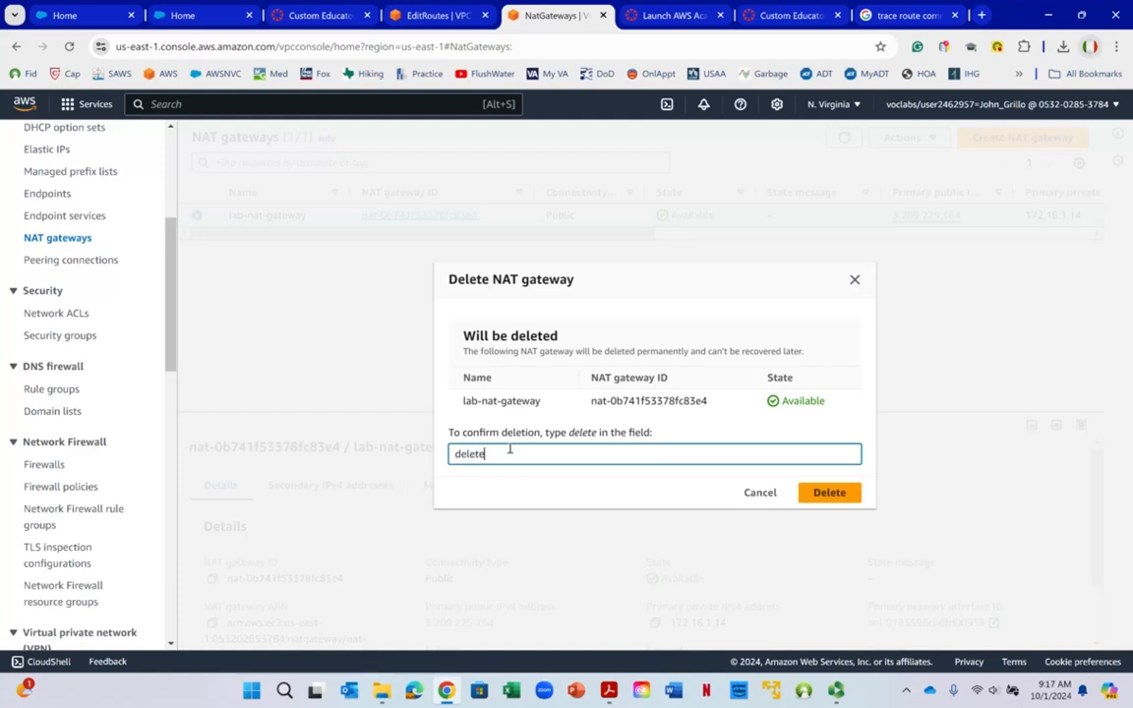
left_click(834, 493)
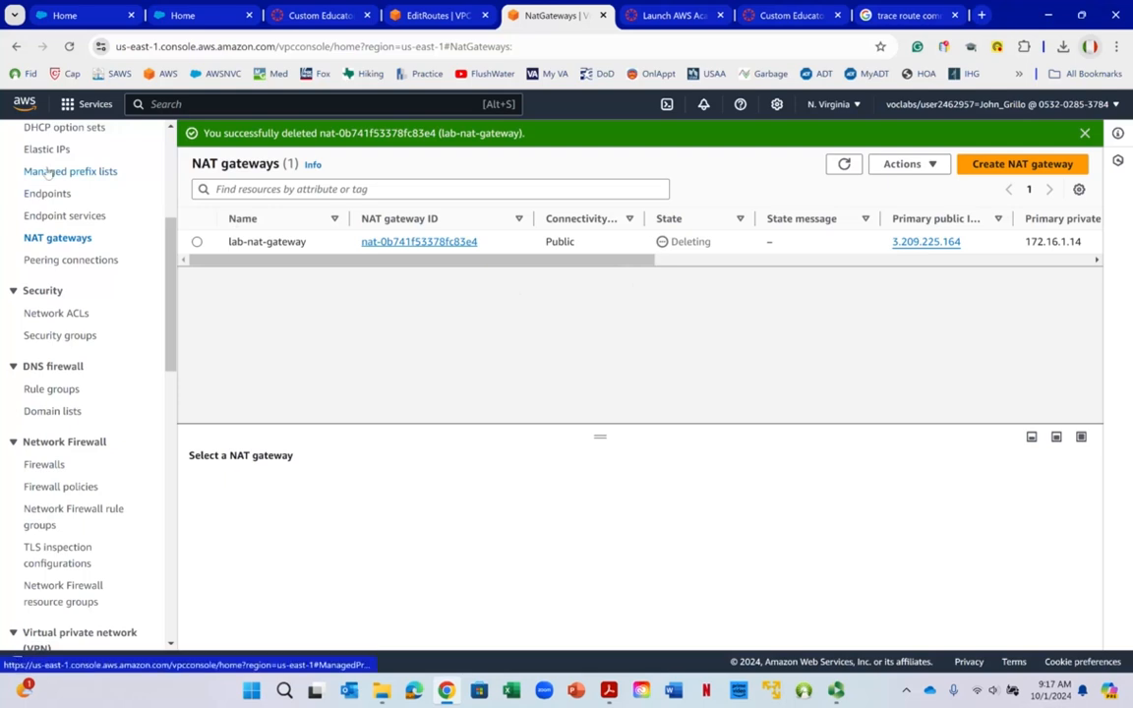
Refresh the NAT gateways list to check the deletion state of lab-nat-gateway.
scroll(26, 246, "up", 2)
right_click(25, 244)
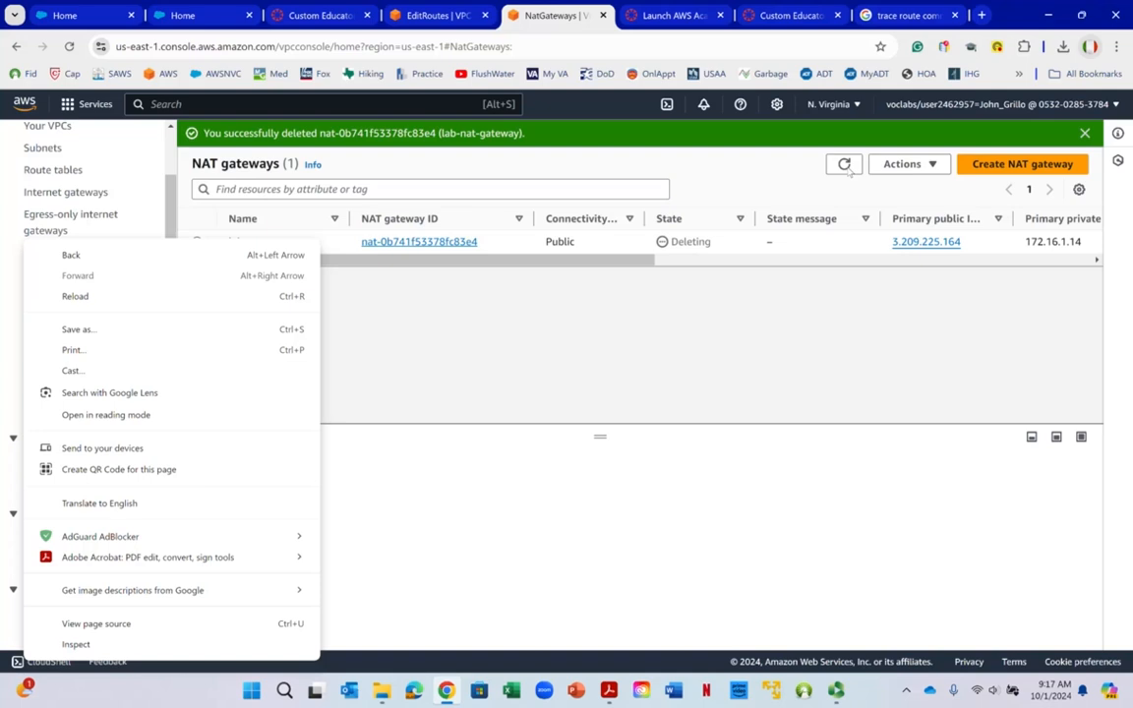
left_click(839, 168)
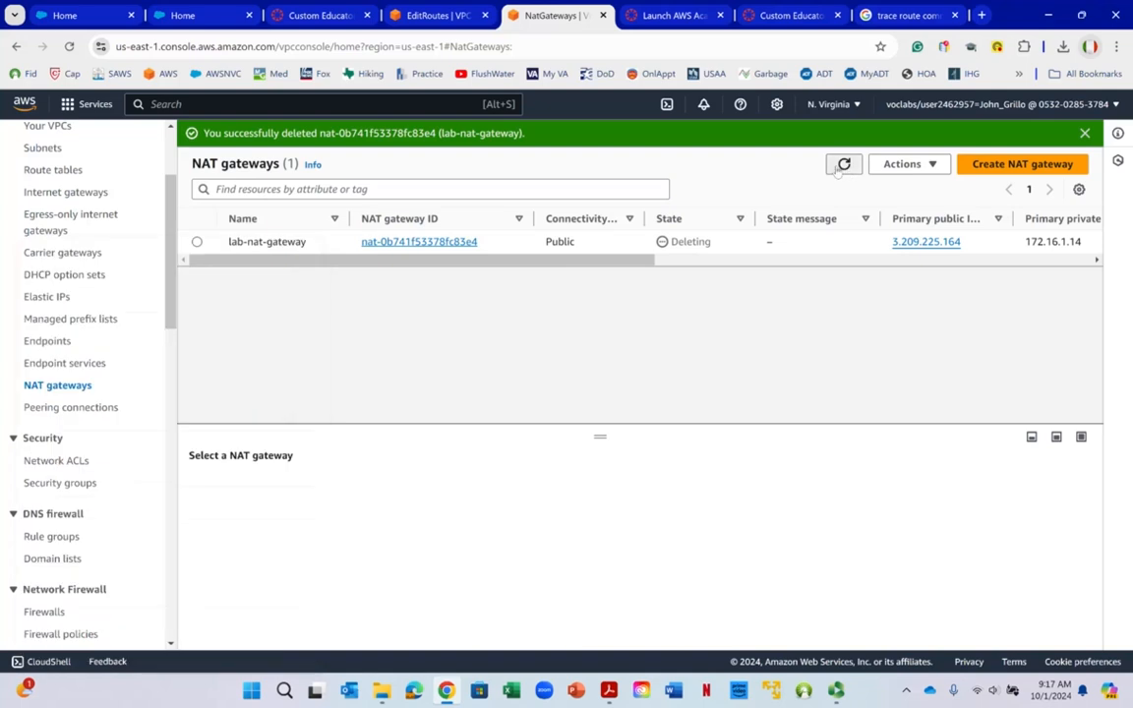
Search the console for "rds" and open the list of RDS databases.
left_click(343, 108)
type("rds")
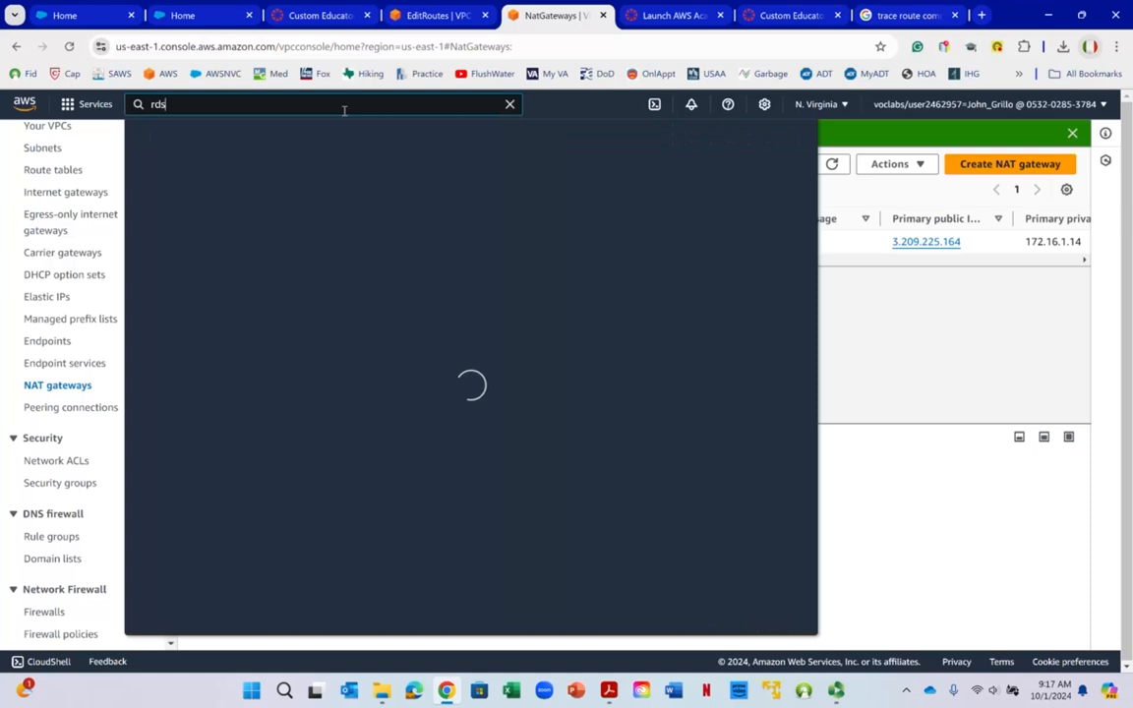
left_click(361, 221)
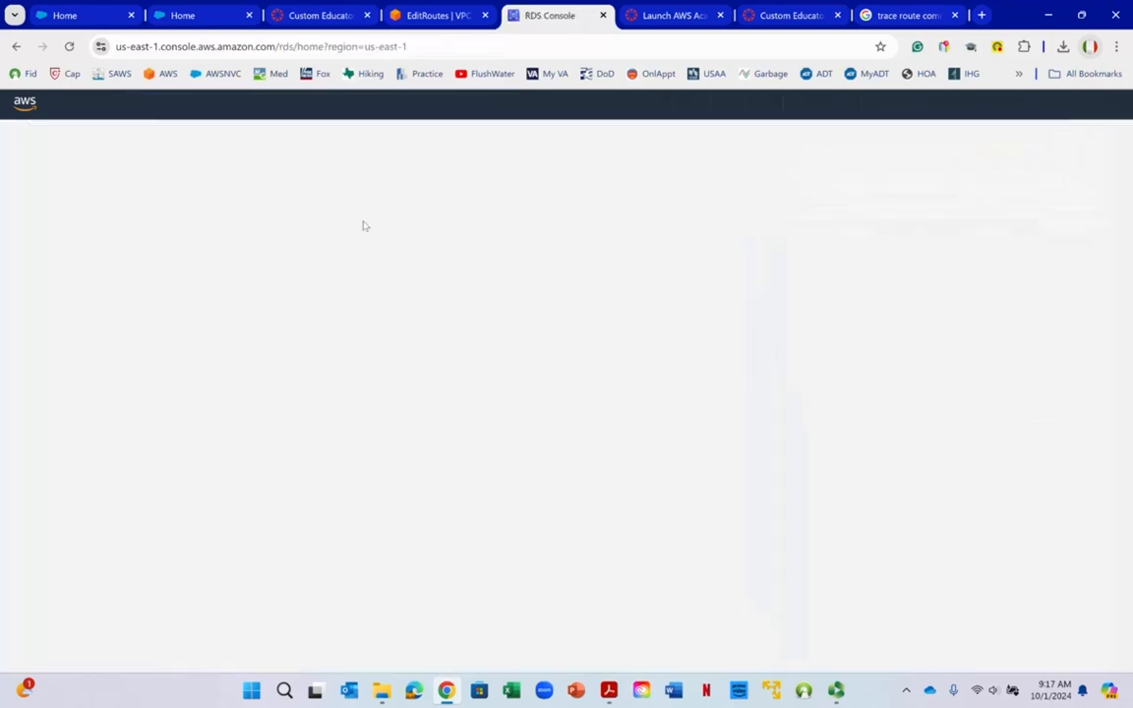
left_click(305, 233)
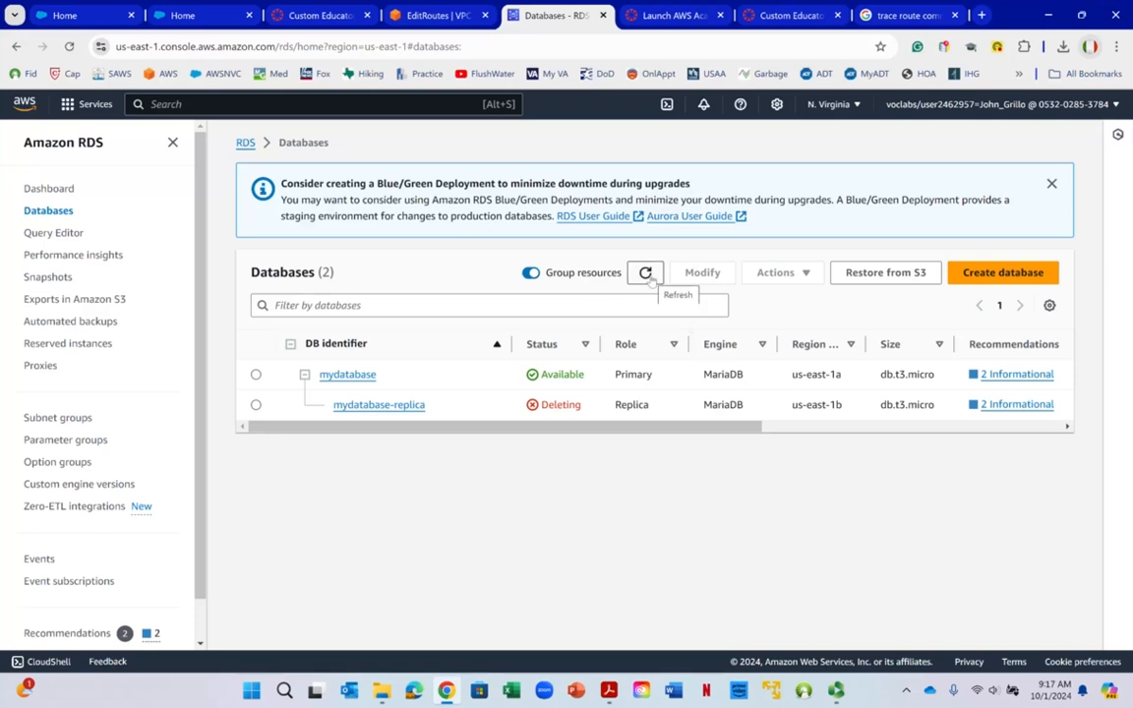
Try to stop the mydatabase DB instance temporarily, acknowledging the billing notice without saving a snapshot, and dismiss the request.
left_click(256, 375)
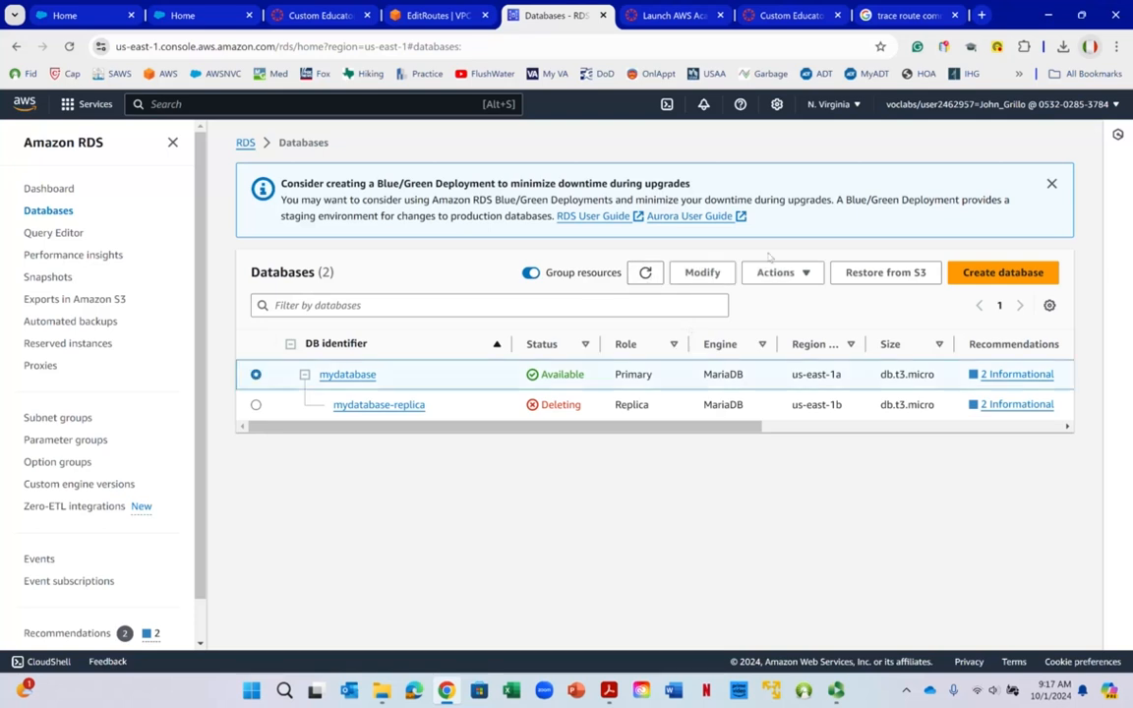
left_click(757, 274)
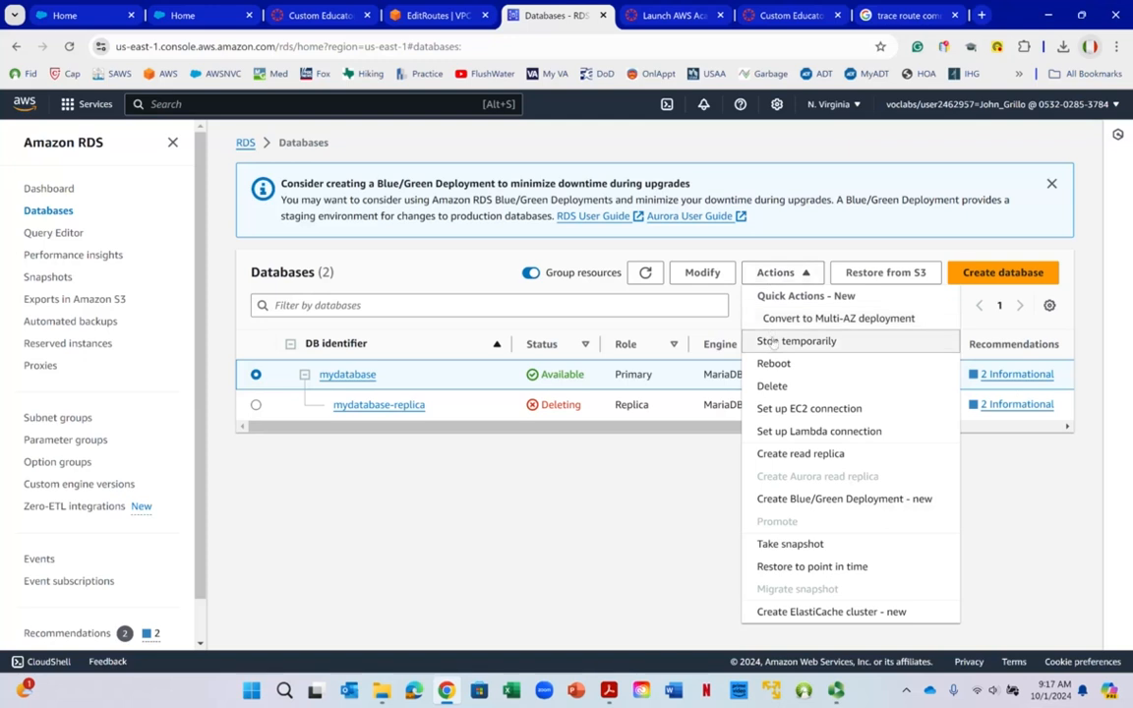
left_click(773, 340)
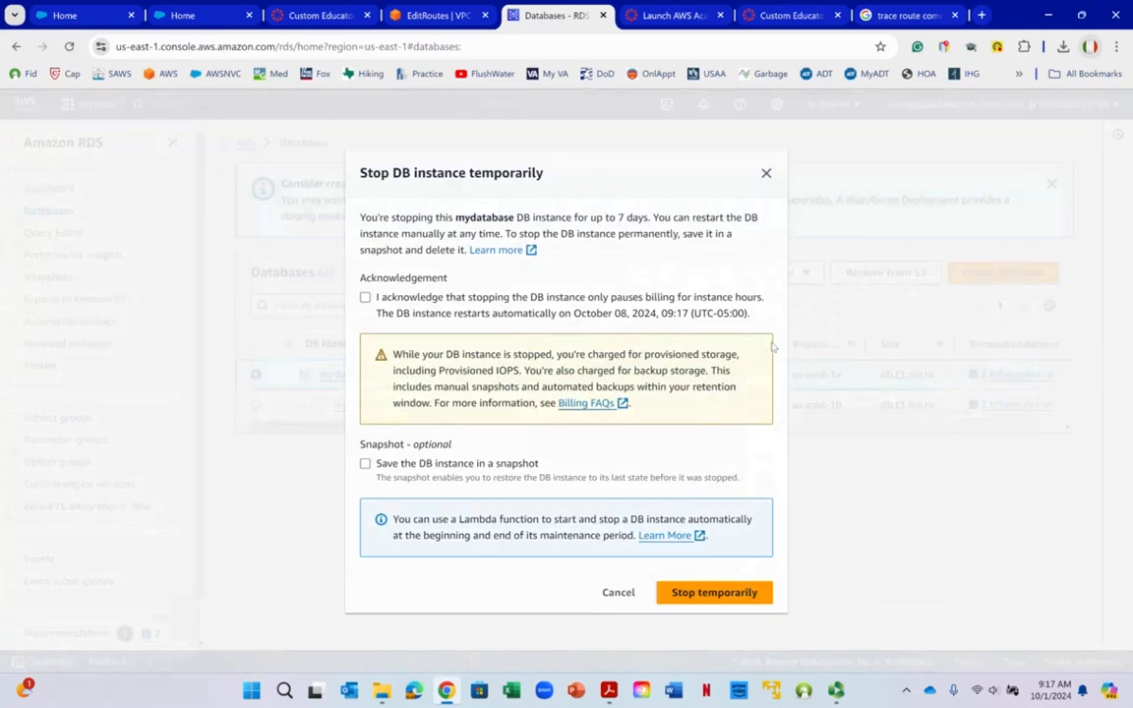
right_click(375, 298)
key("Escape")
left_click(728, 596)
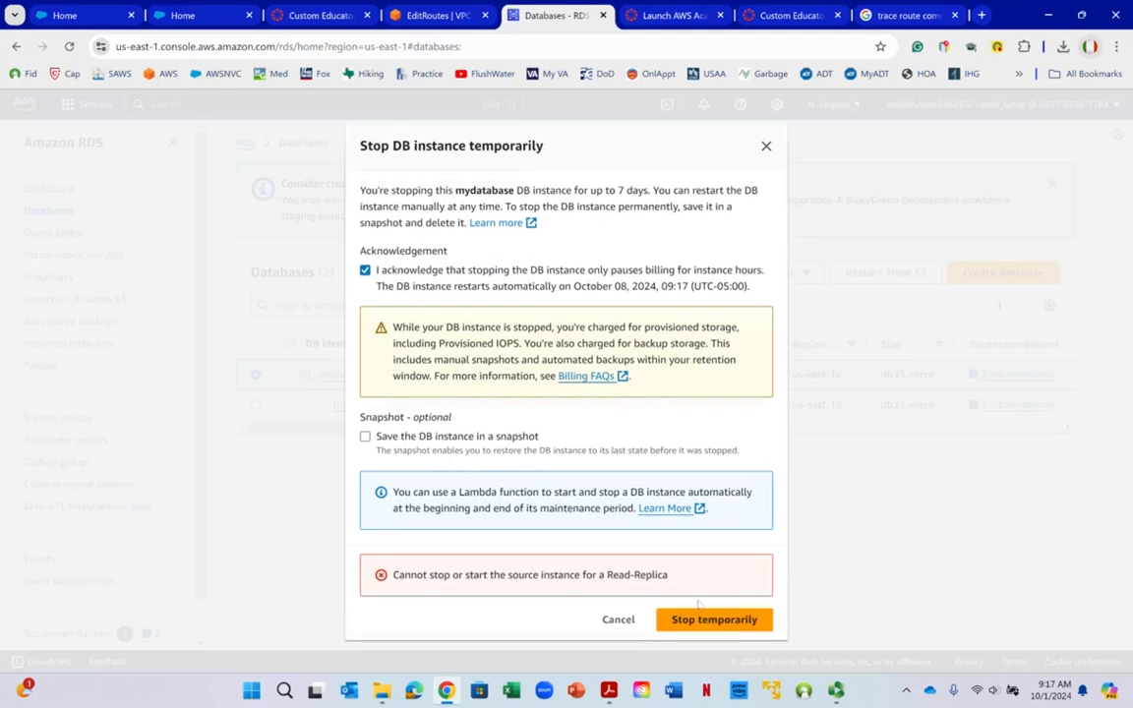
left_click(621, 620)
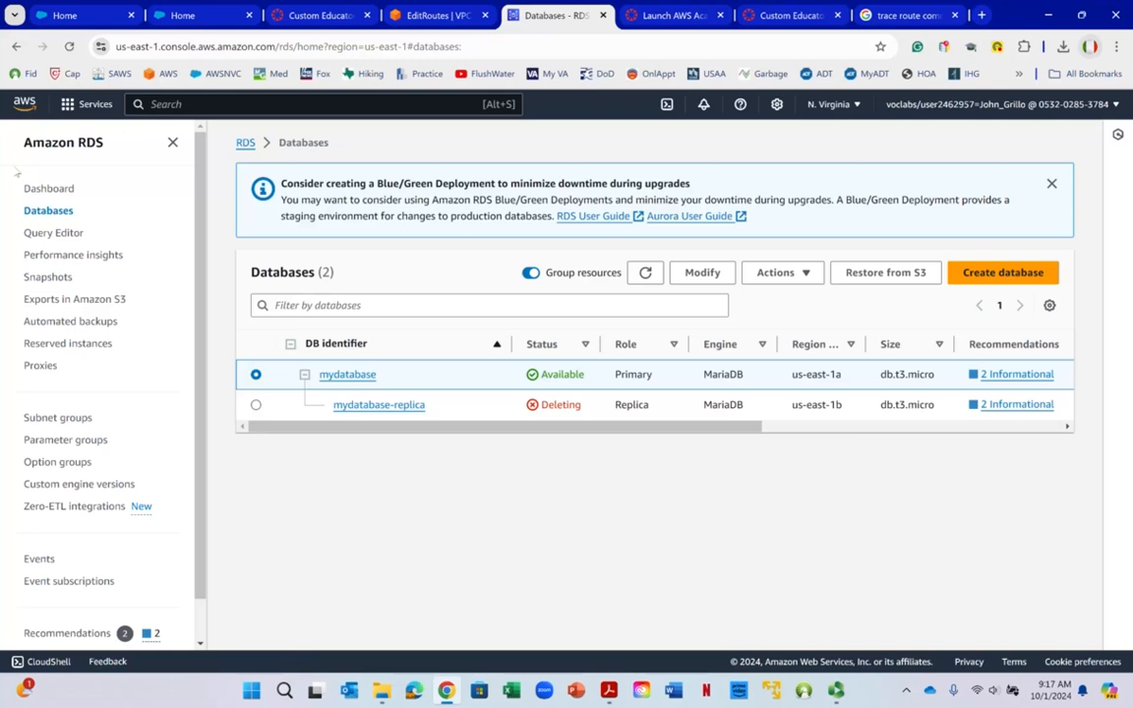
Search the console for "ec2", open the running instances list from the EC2 dashboard and refresh it.
left_click(185, 102)
type("ec2")
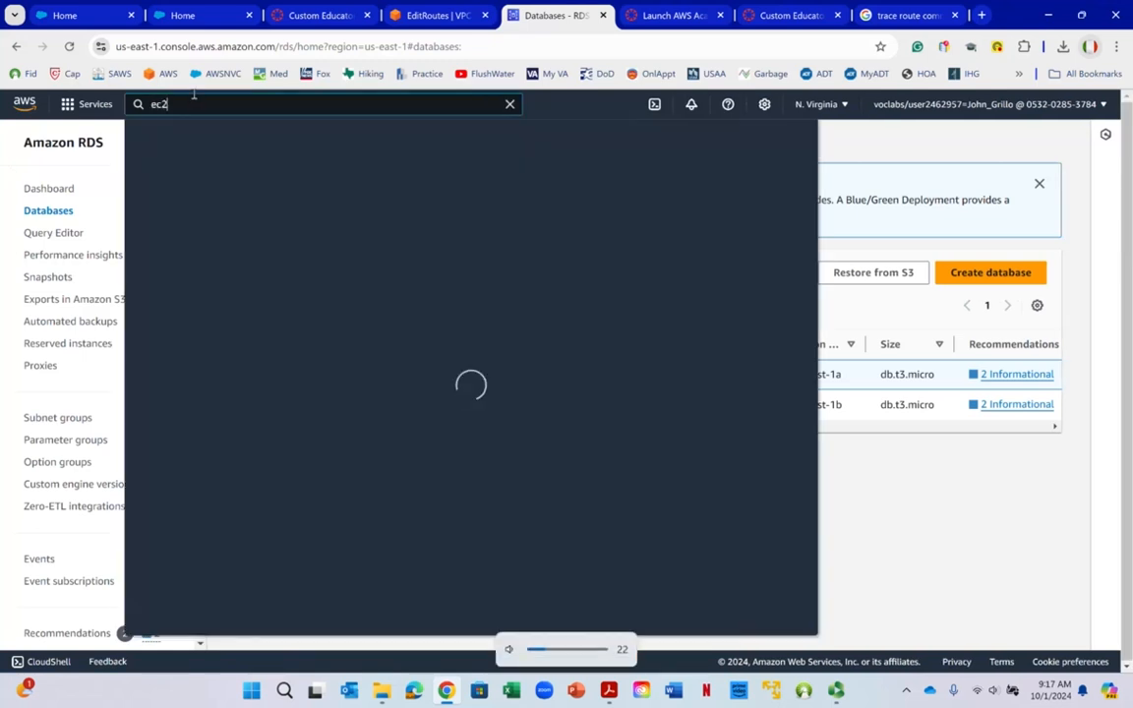
left_click(369, 219)
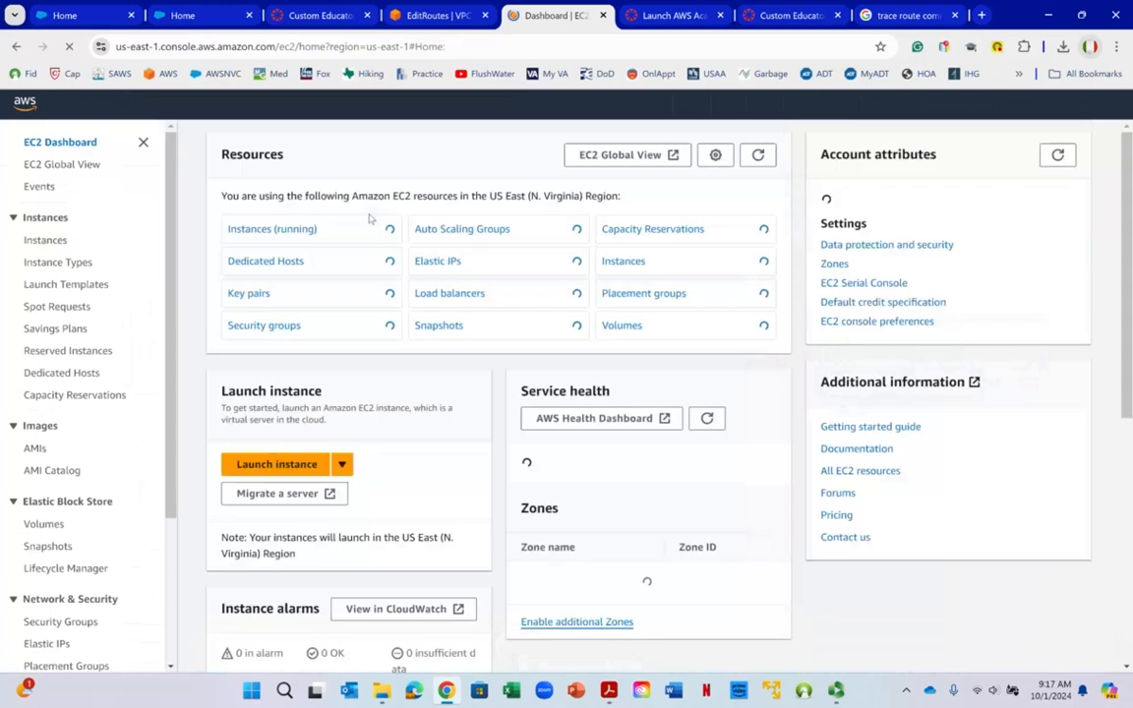
right_click(368, 218)
left_click(268, 236)
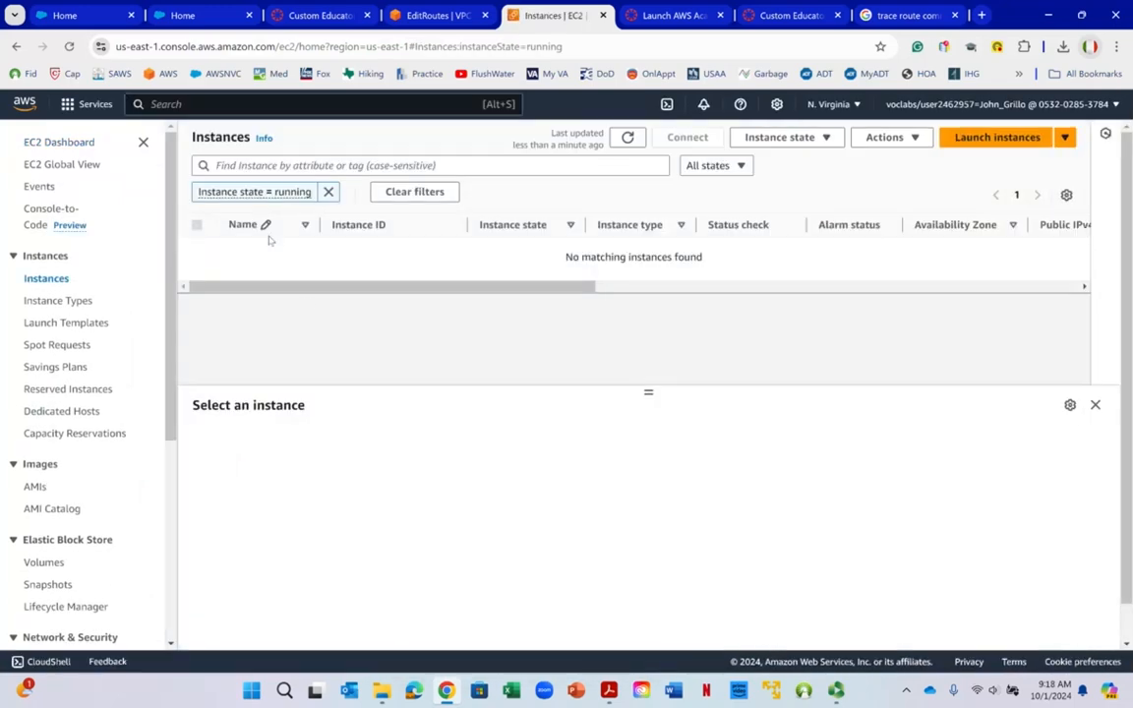
left_click_drag(364, 286, 236, 311)
right_click(207, 319)
left_click(632, 138)
Return to the EC2 dashboard, open the list of all instances, and check the state of Linux-Server.
left_click(65, 148)
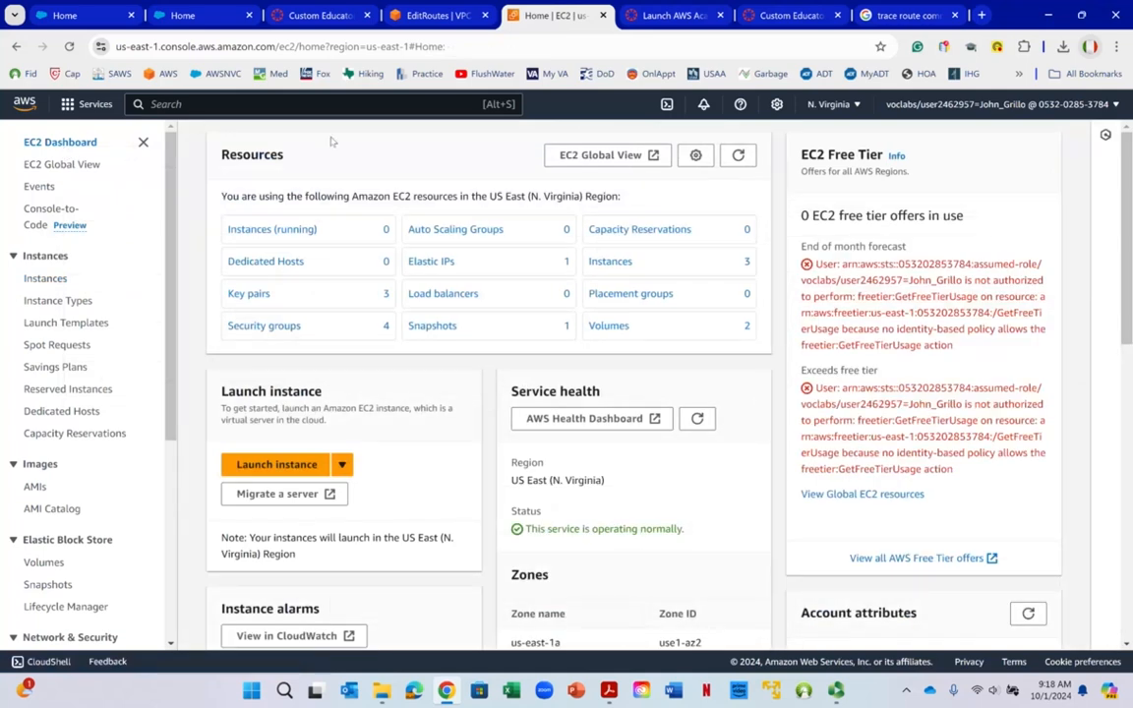
left_click(601, 267)
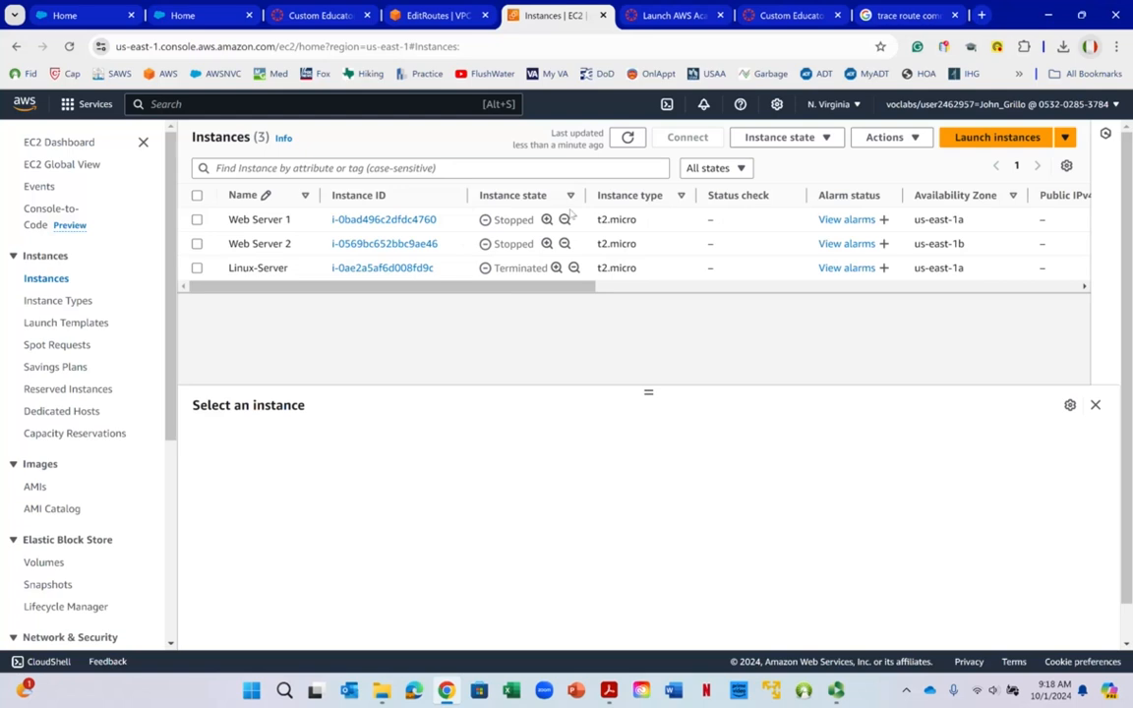
left_click(628, 138)
left_click_drag(500, 274, 529, 275)
left_click(620, 142)
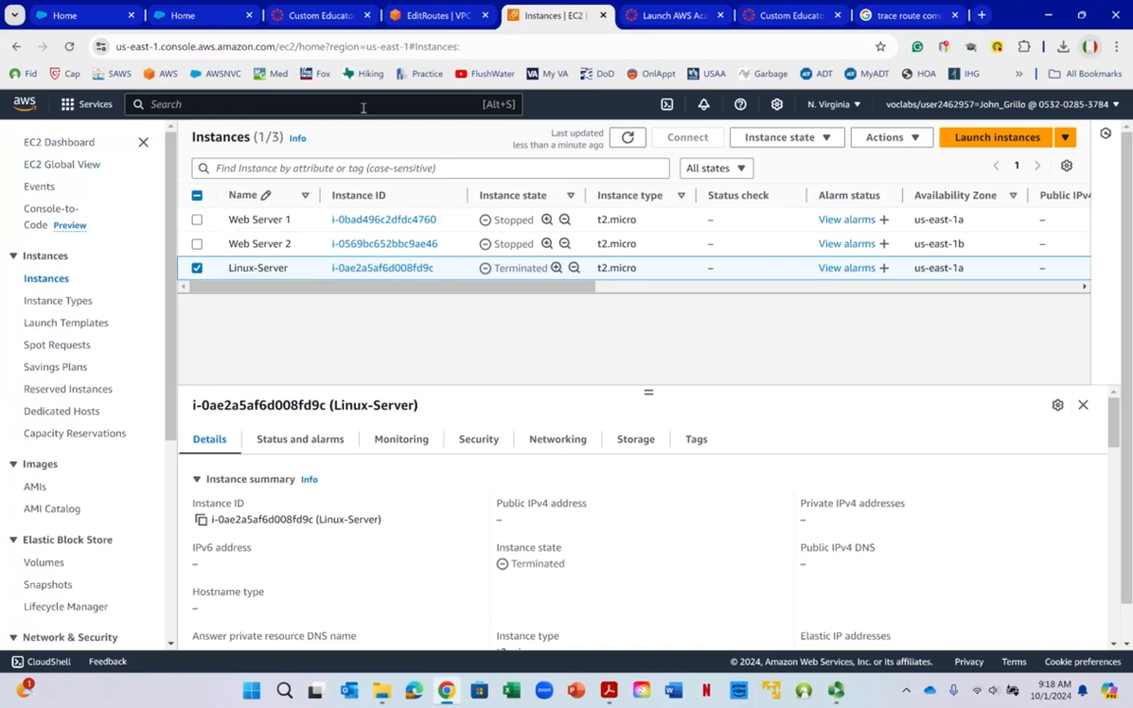
Search the console for "nat gate", open the VPC feature NAT gateways, and refresh the list to check lab-nat-gateway's state.
right_click(183, 110)
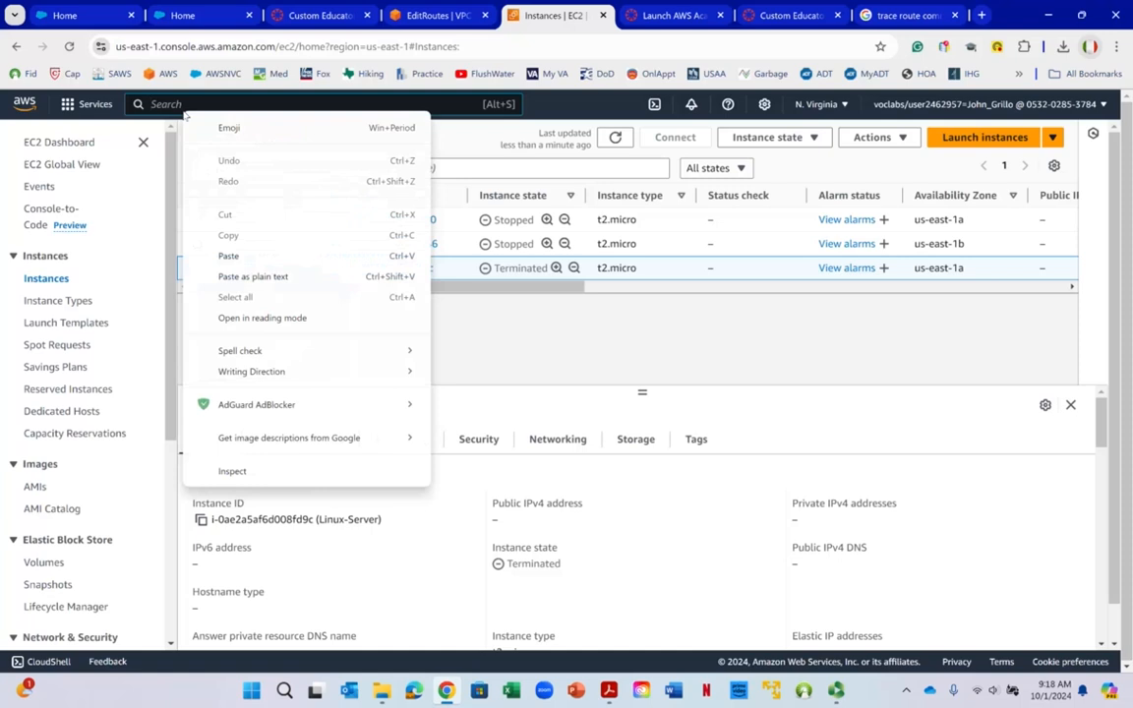
left_click(183, 105)
type("nat")
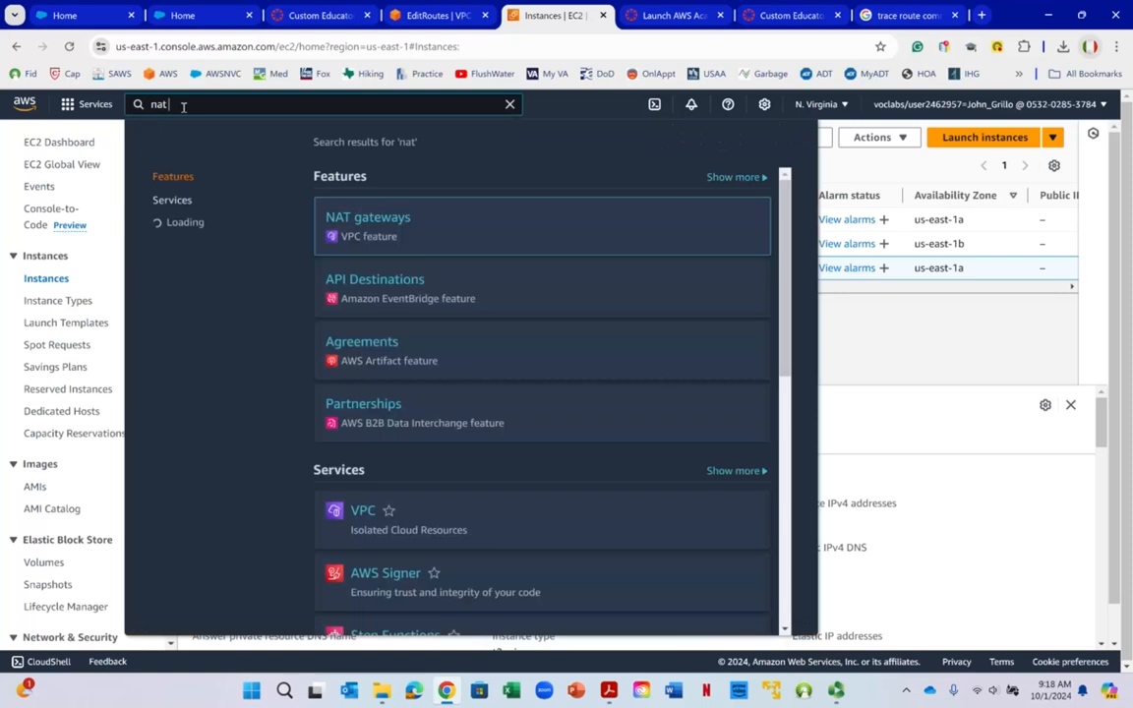
type(" ga")
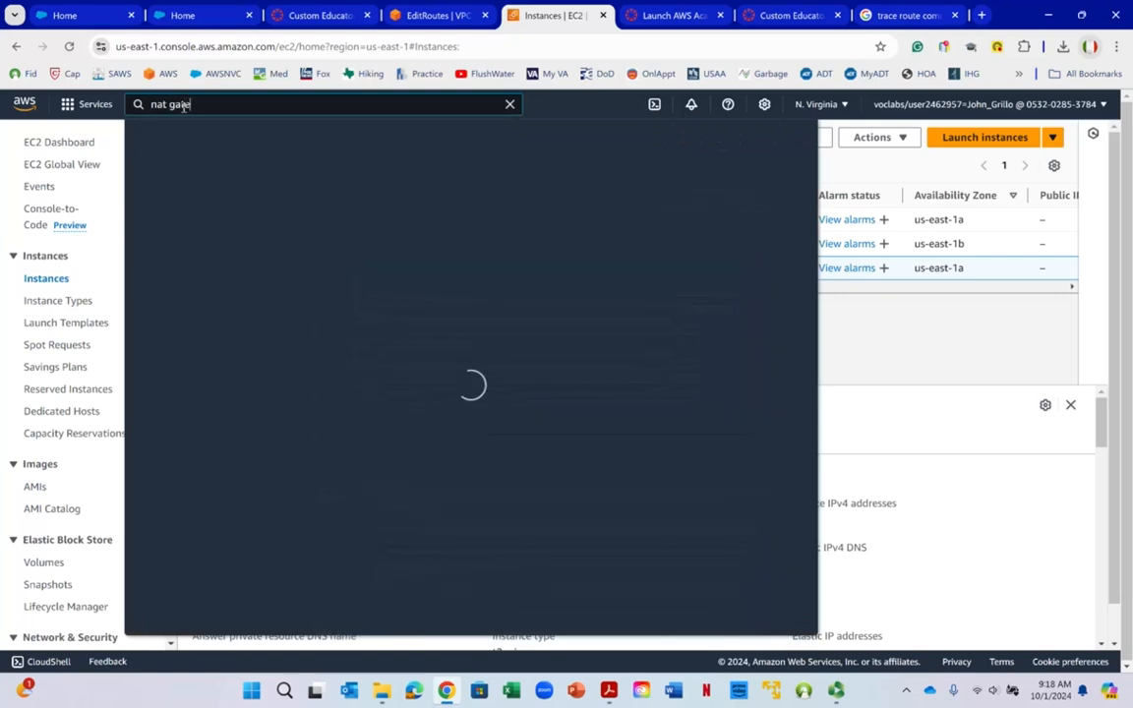
type("te")
right_click(351, 153)
left_click(345, 219)
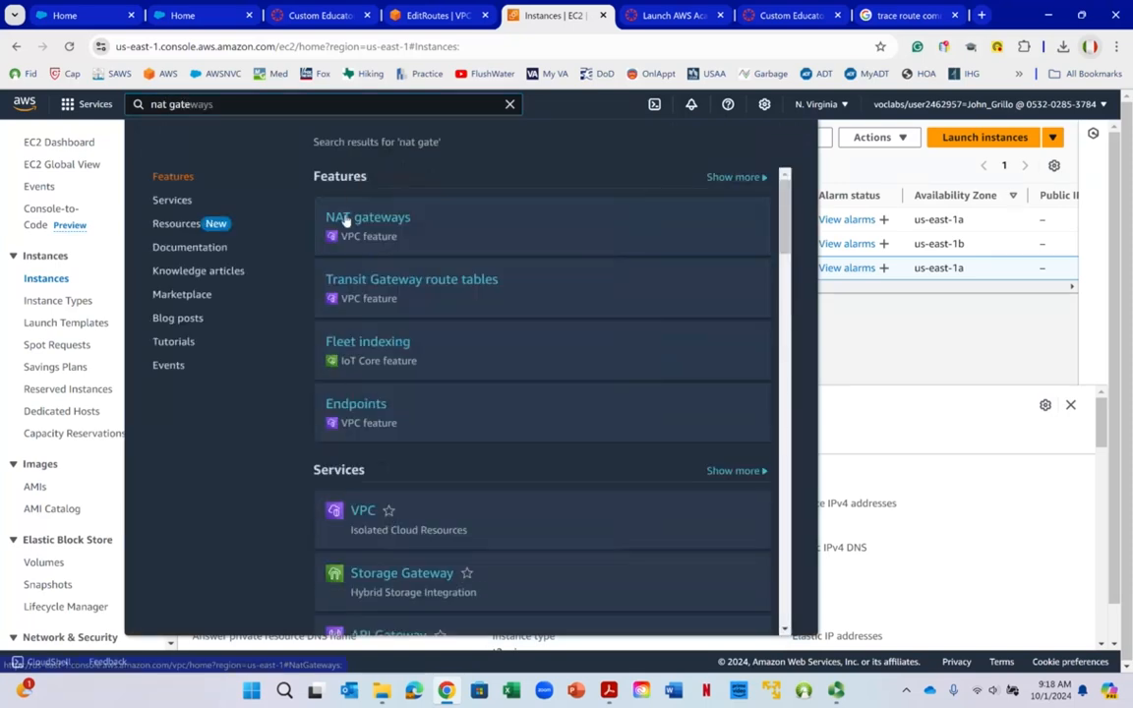
left_click(345, 219)
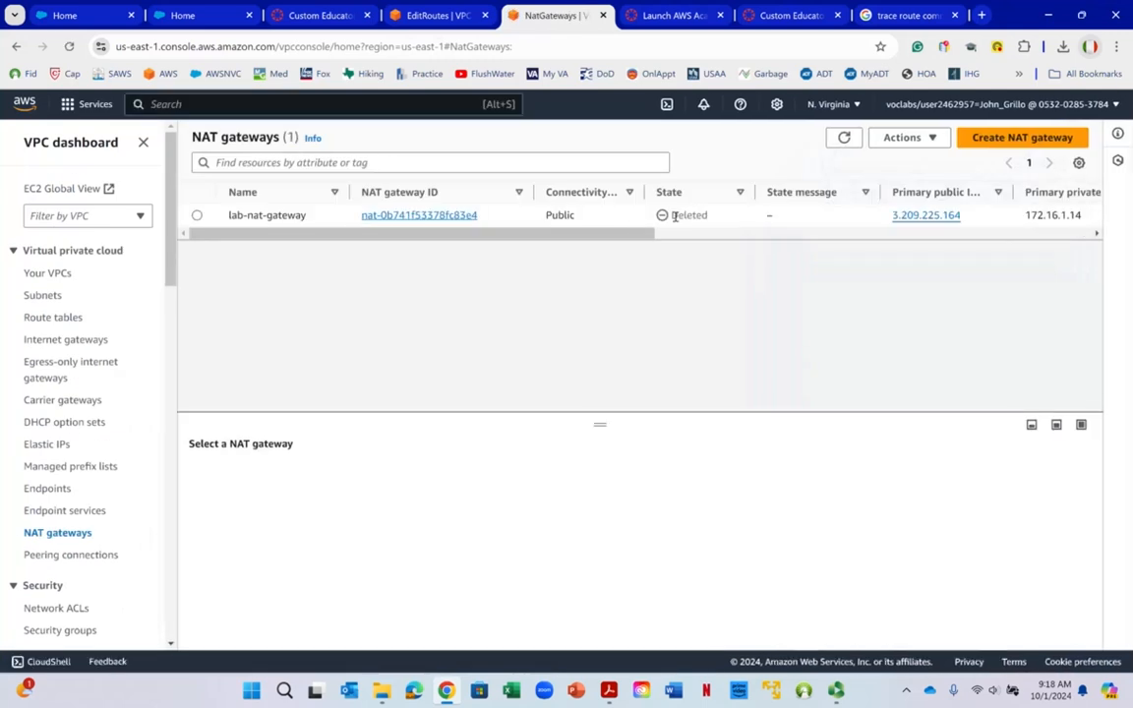
left_click(844, 139)
Search the console for "elastic ip", open Elastic IP addresses, and try to release the allocated address, dismissing the request.
left_click(333, 97)
type("elastic ip")
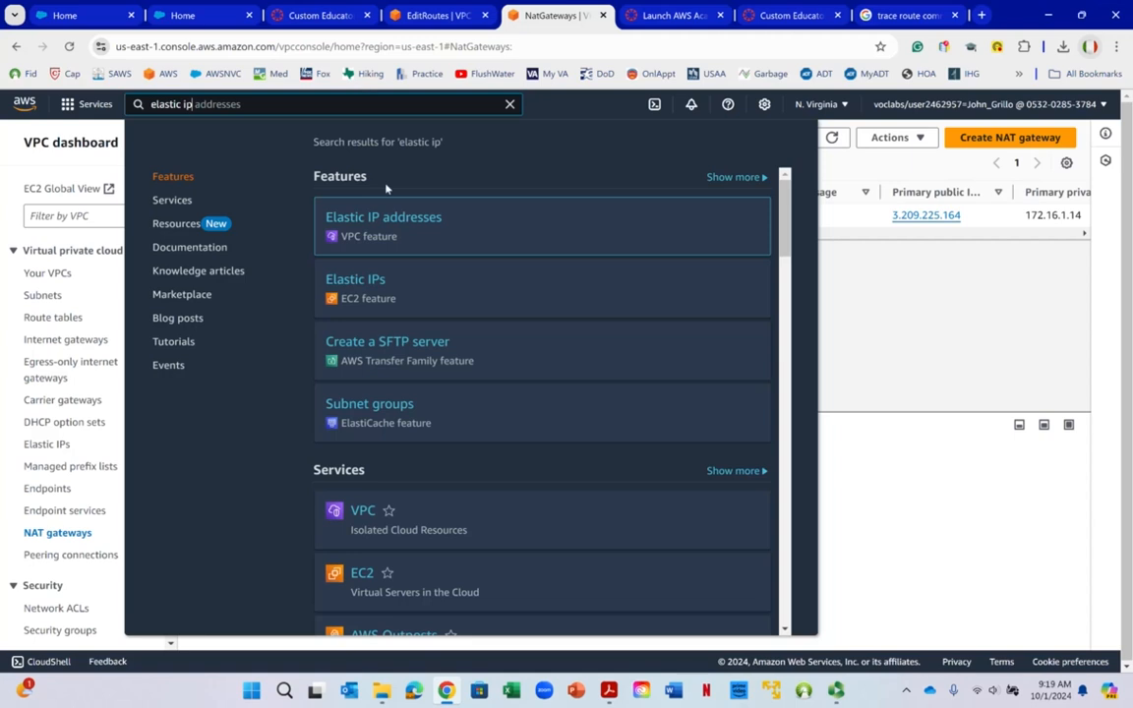
left_click(383, 218)
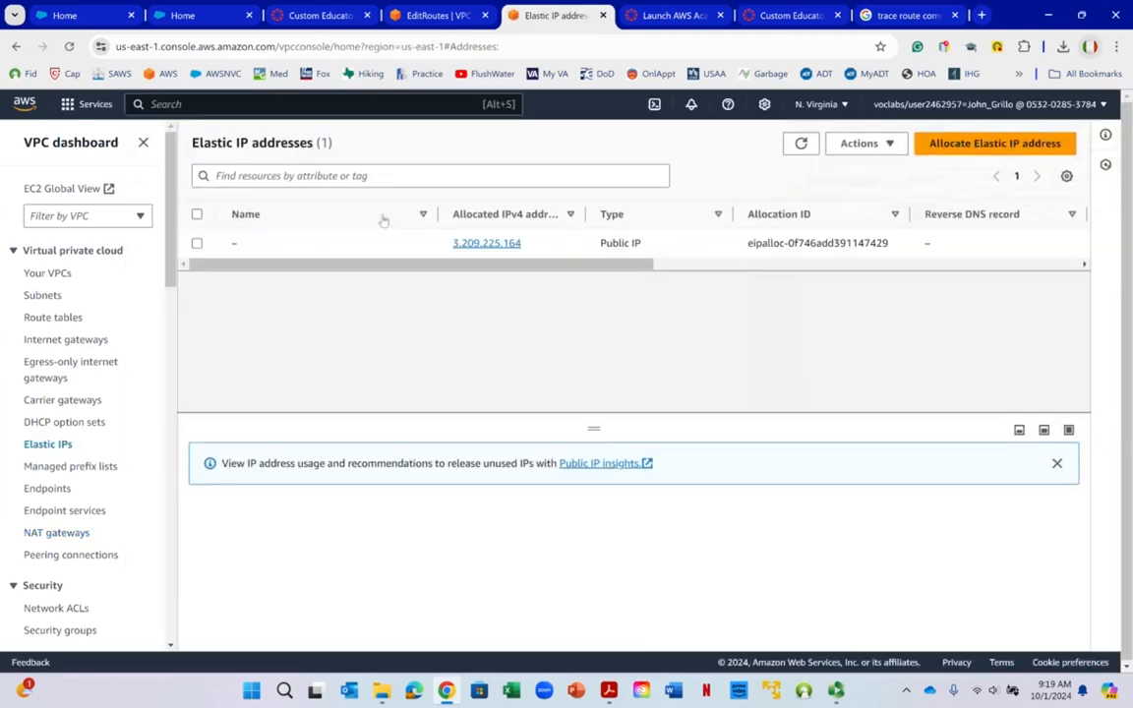
left_click(197, 216)
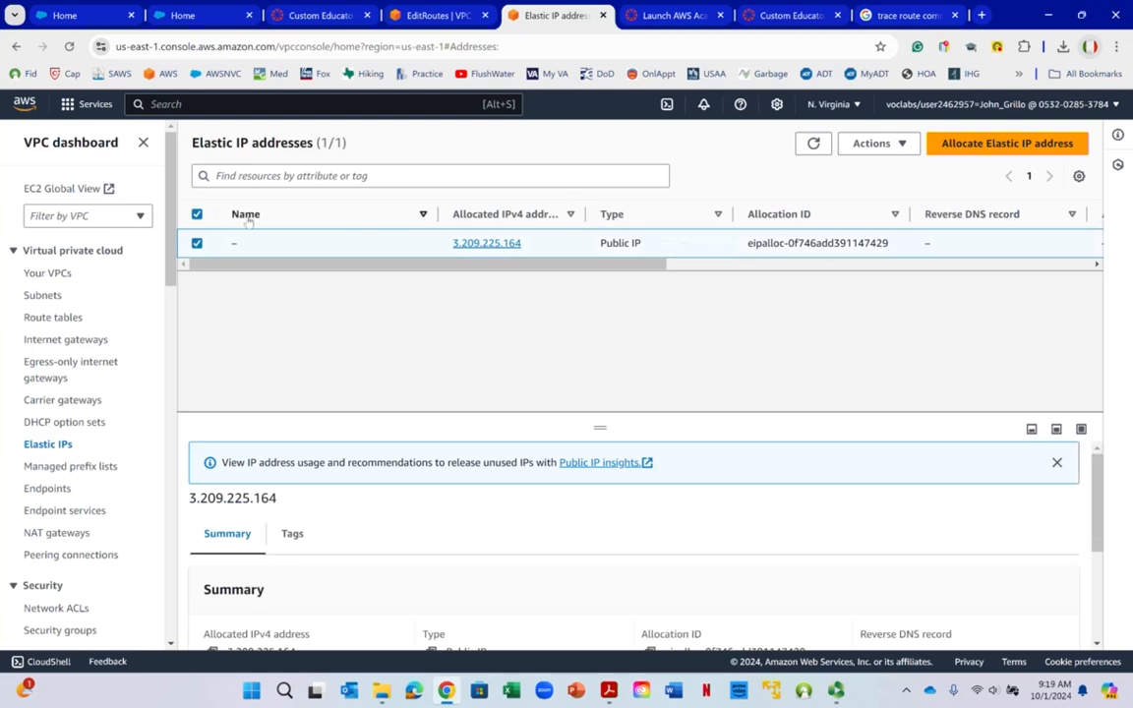
left_click(905, 144)
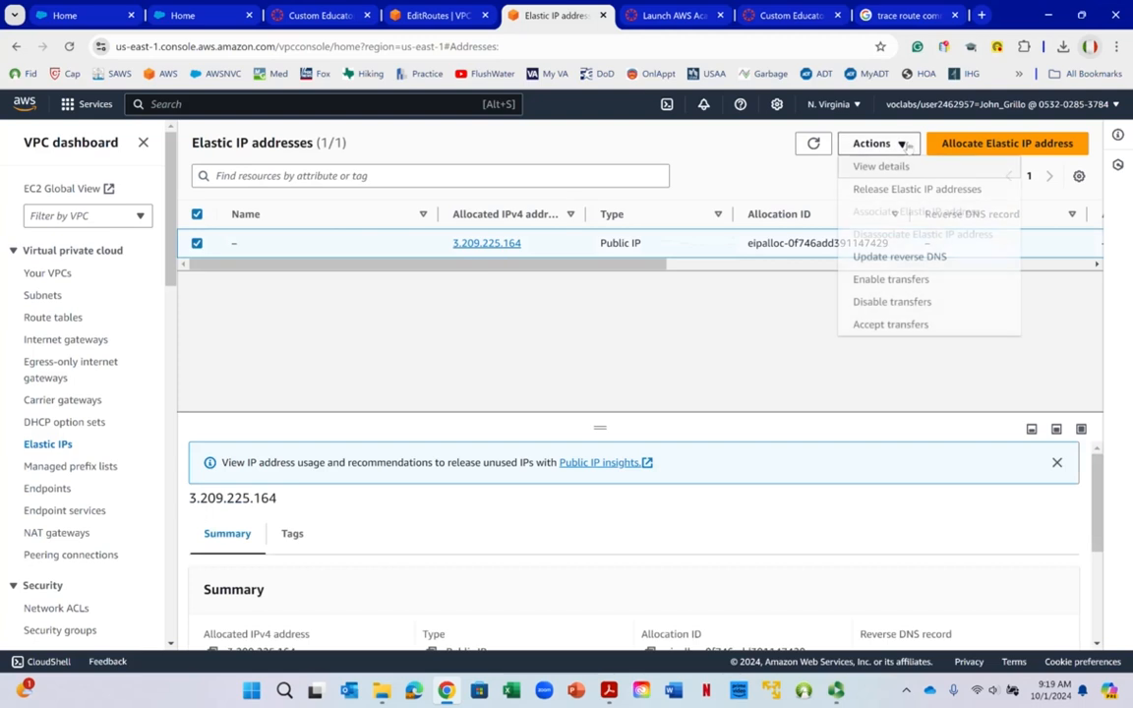
left_click(891, 192)
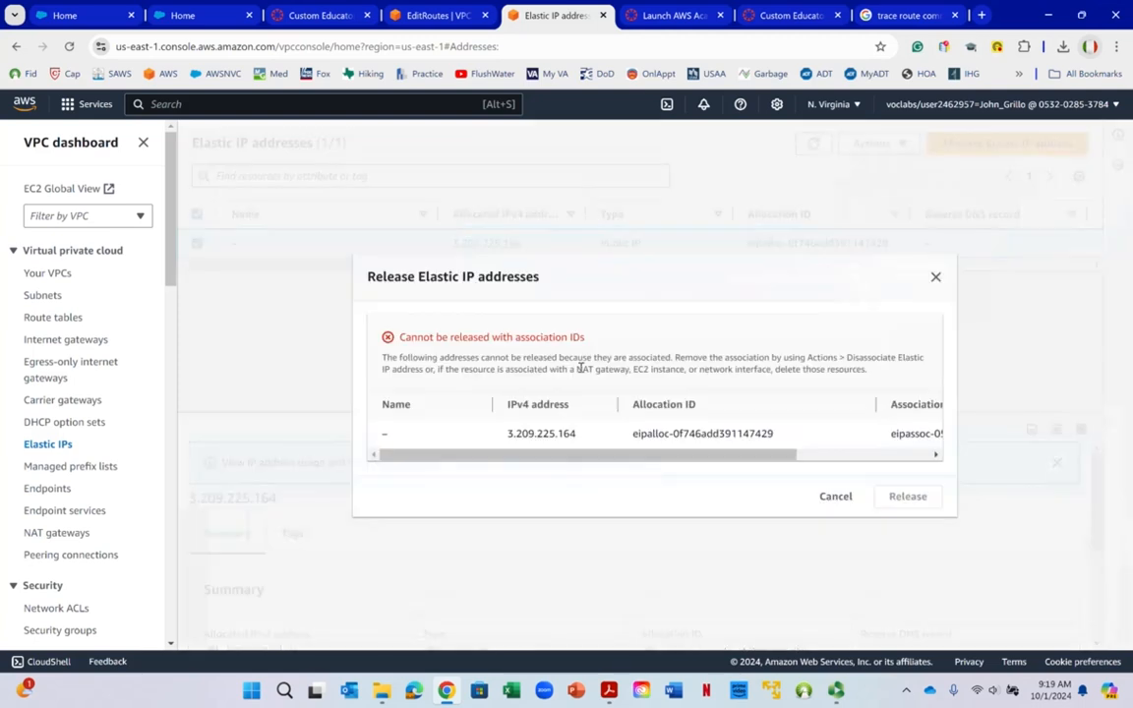
left_click(831, 496)
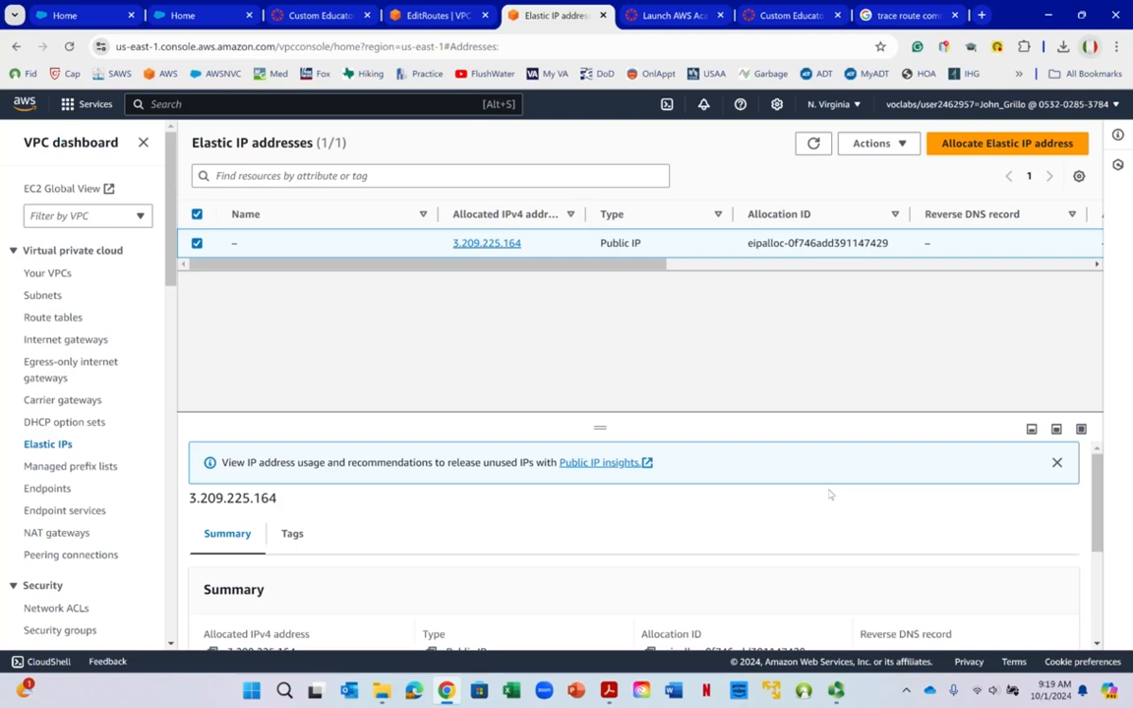
Go to the route tables, select only lab-vpc-rtb-private1-us-east-1a, and examine its routes.
left_click(52, 318)
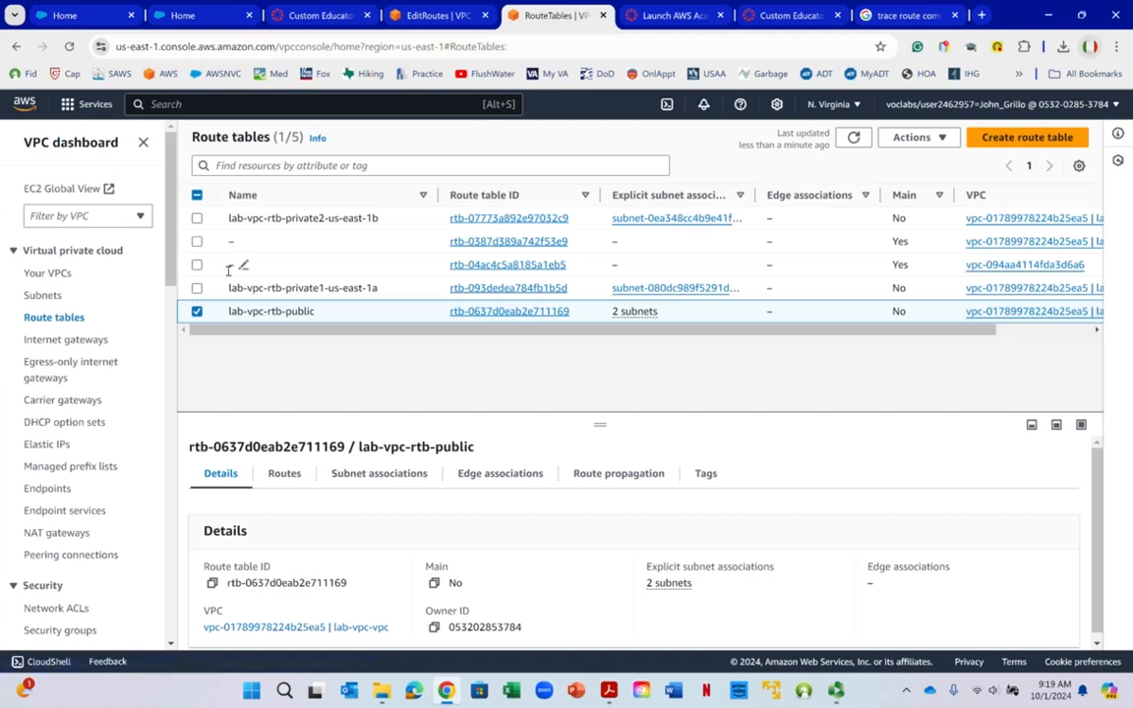
left_click(197, 288)
left_click(197, 311)
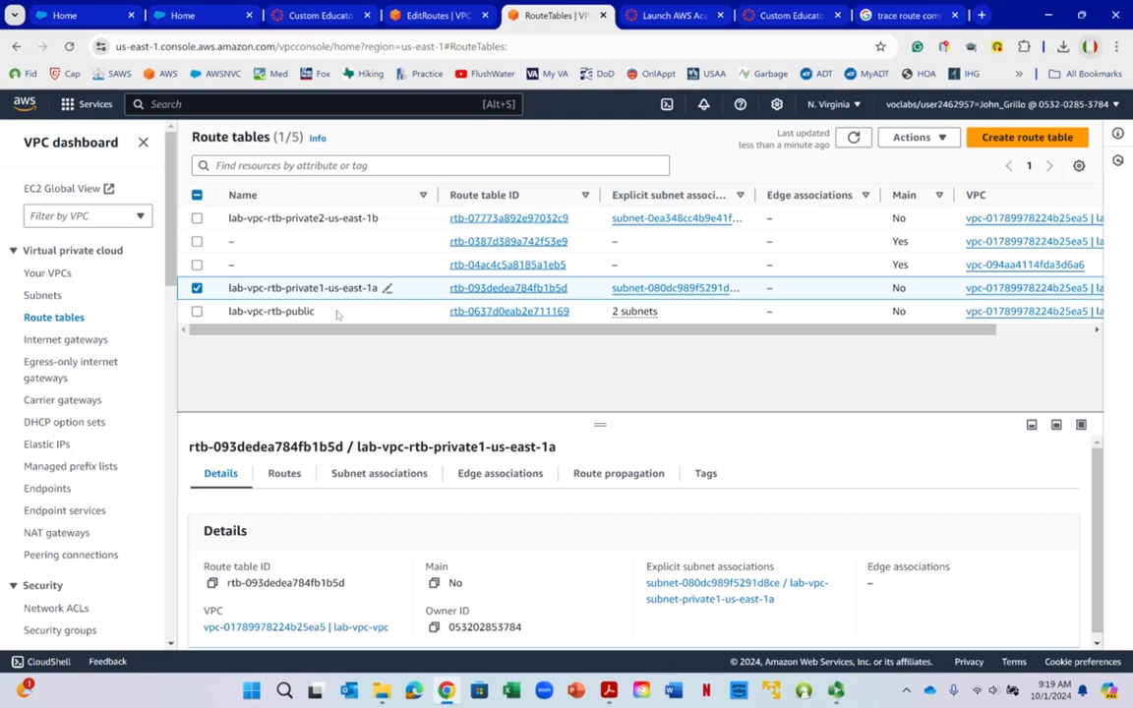
left_click(283, 473)
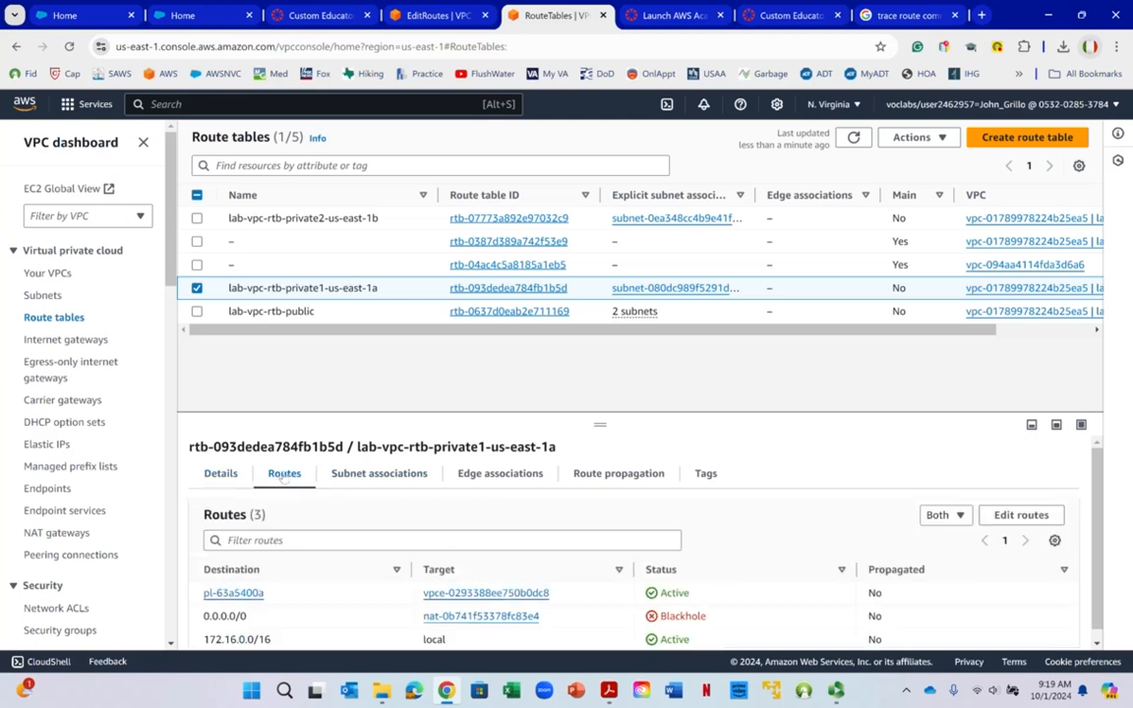
scroll(576, 511, "down", 1)
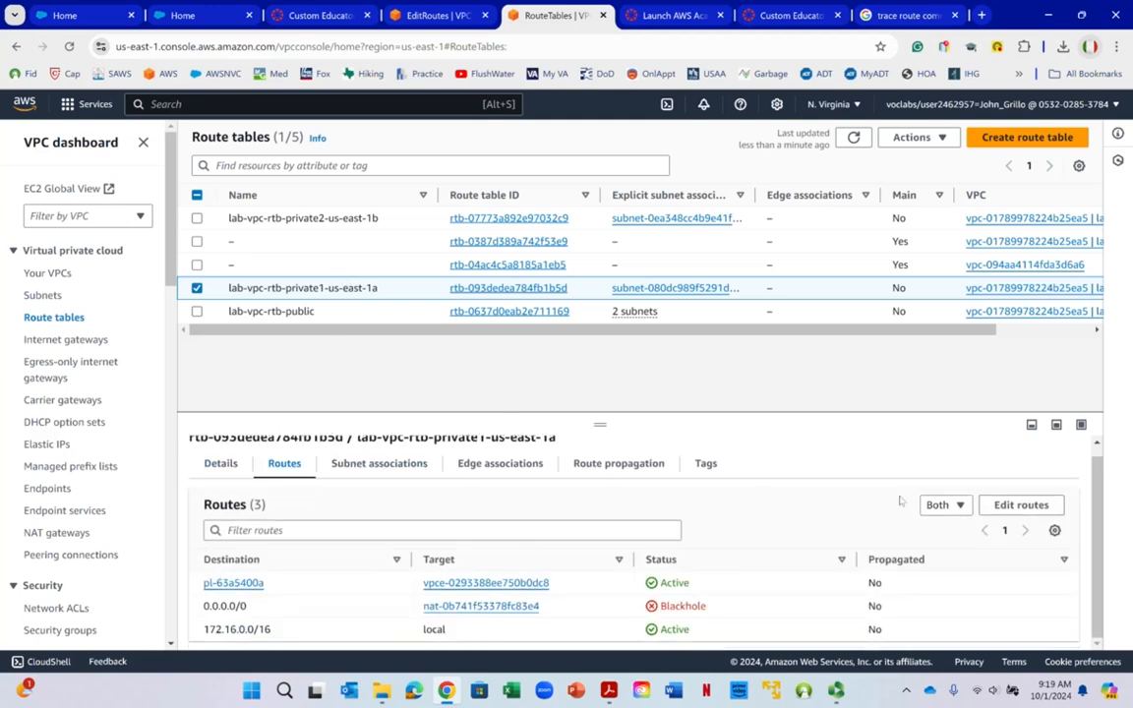
Remove the 0.0.0.0/0 NAT gateway route from lab-vpc-rtb-private1-us-east-1a, save the changes, and return to the route tables list.
left_click(985, 503)
right_click(455, 330)
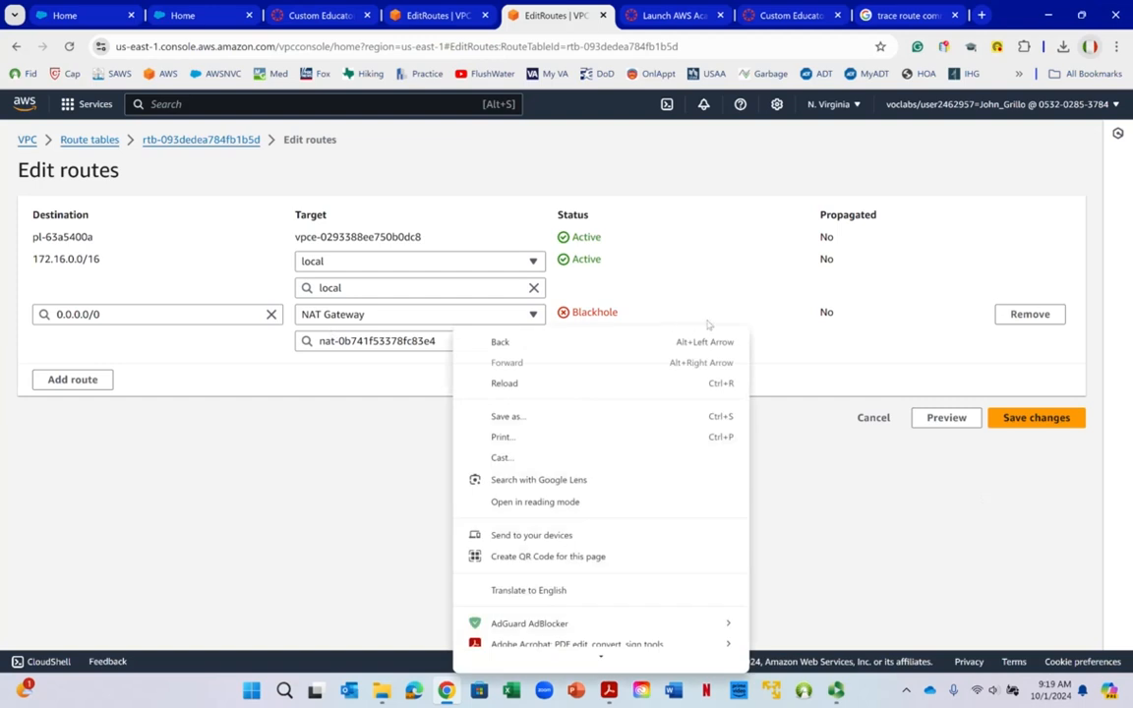
left_click(719, 319)
left_click(1029, 313)
right_click(673, 293)
left_click(538, 426)
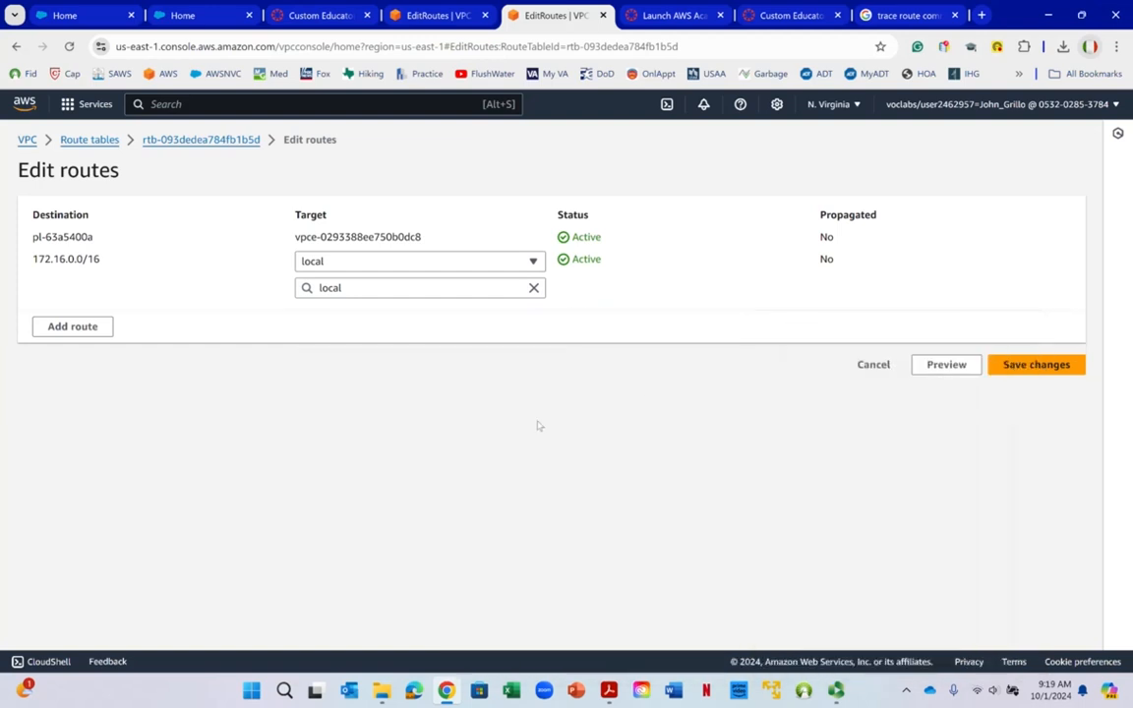
left_click(1037, 365)
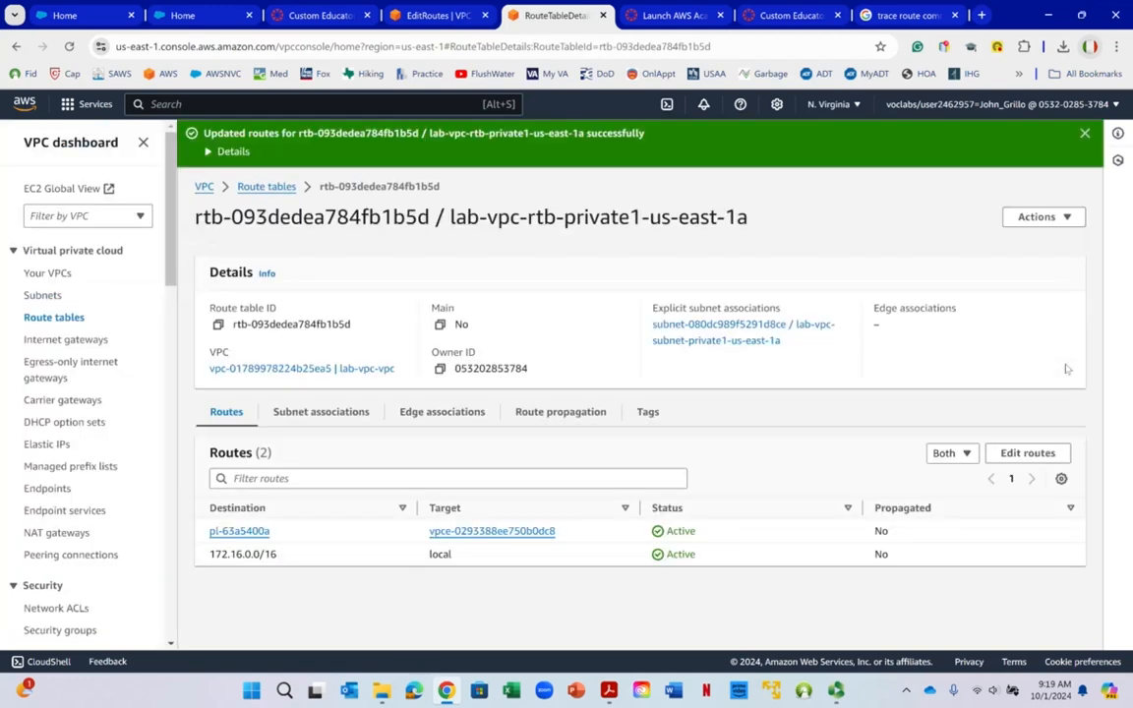
left_click(59, 318)
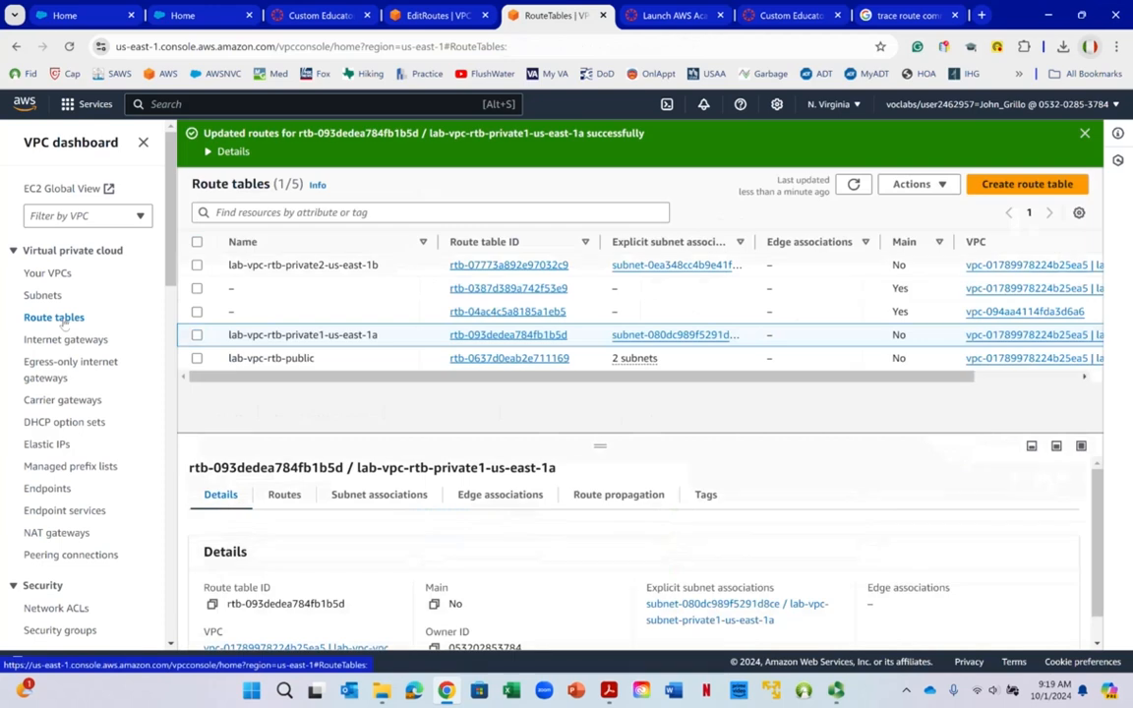
Select only lab-vpc-rtb-private2-us-east-1b in the route tables list and open its details to examine its routes.
left_click(197, 334)
left_click(197, 265)
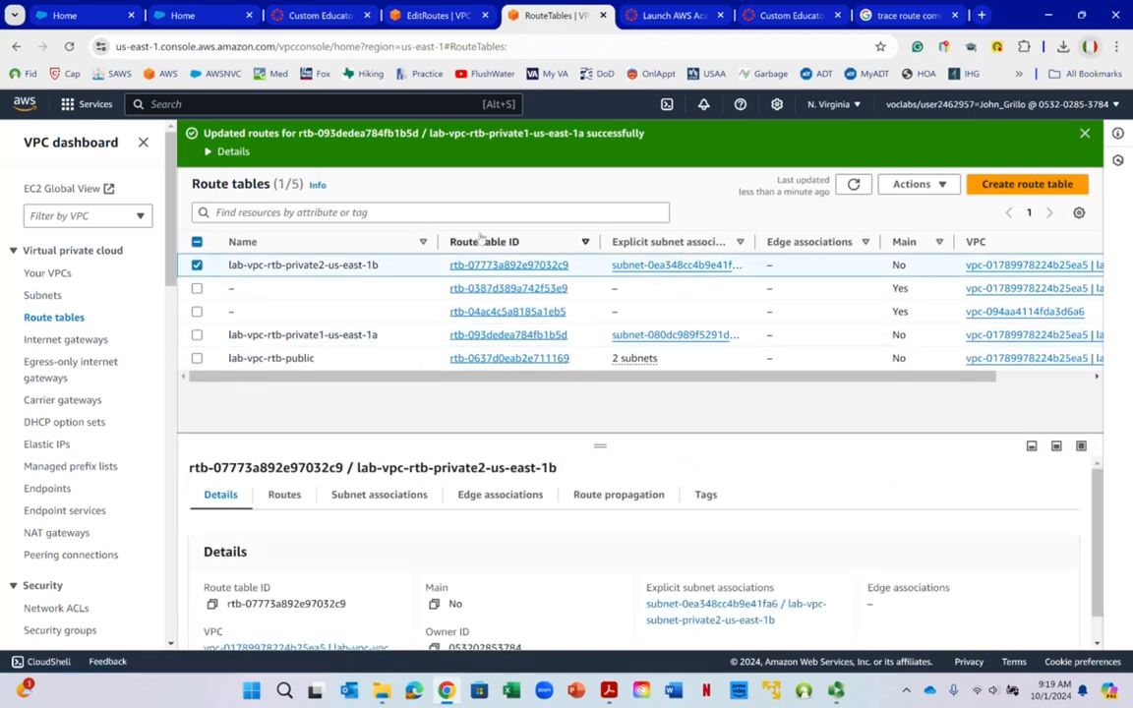
left_click(539, 266)
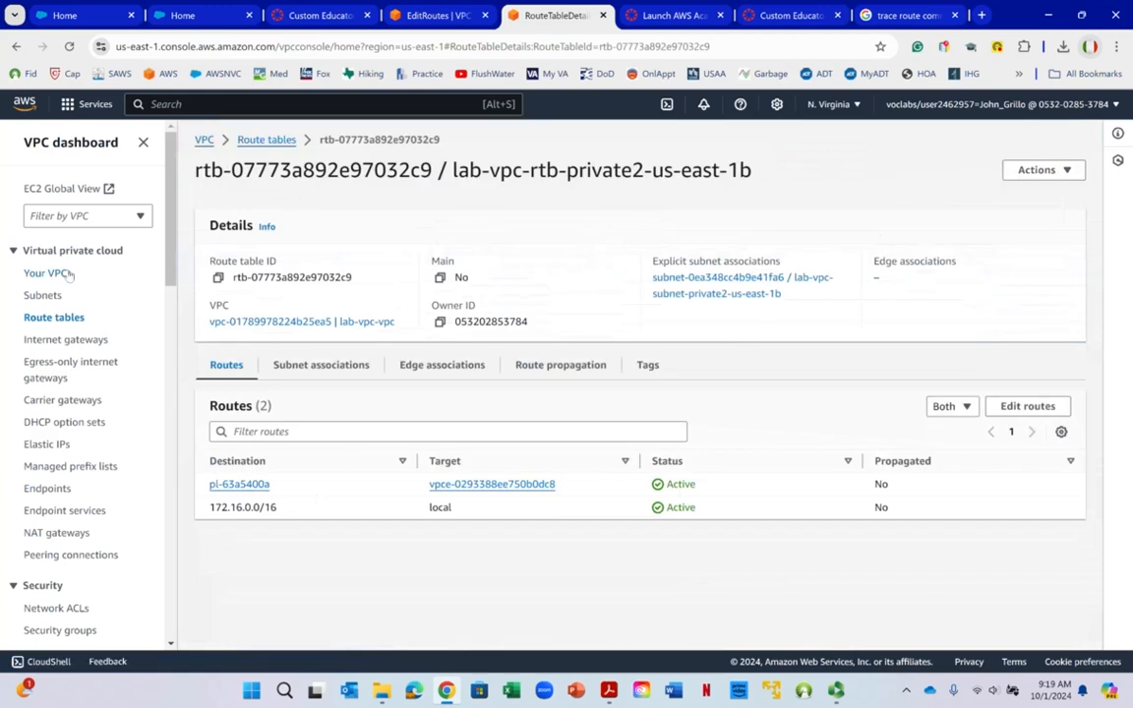
Go to the subnets list, select lab-vpc-subnet-private1-us-east-1a, and examine its details and route table.
right_click(54, 295)
left_click(44, 295)
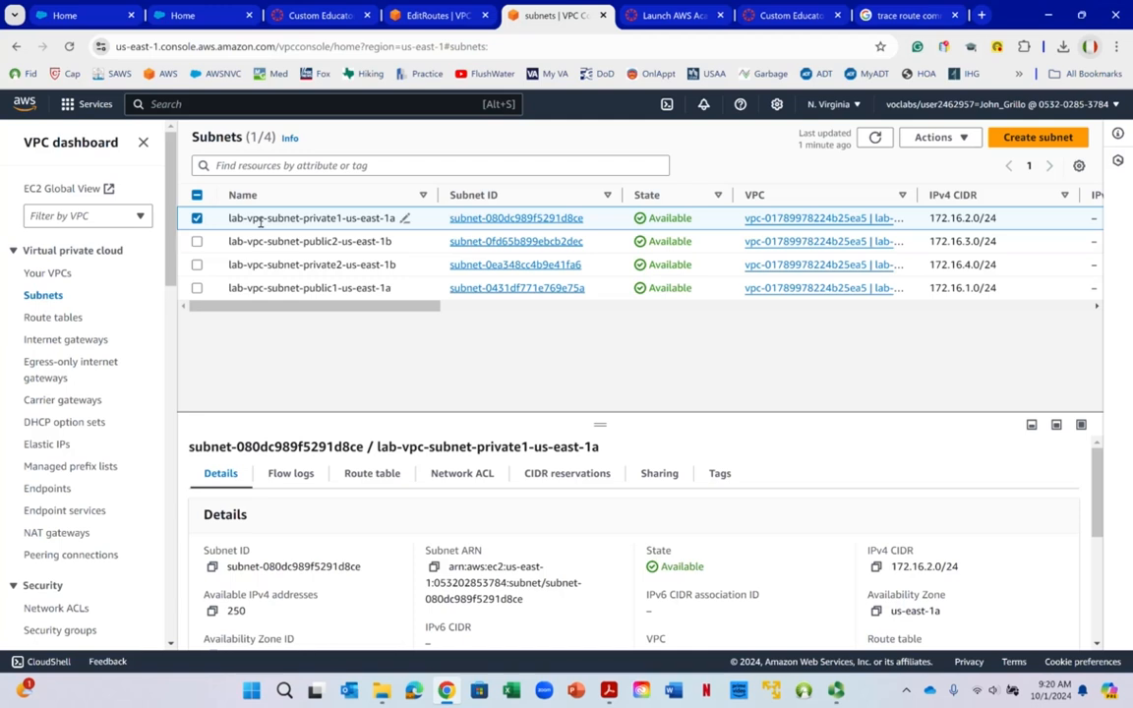
left_click_drag(260, 222, 342, 219)
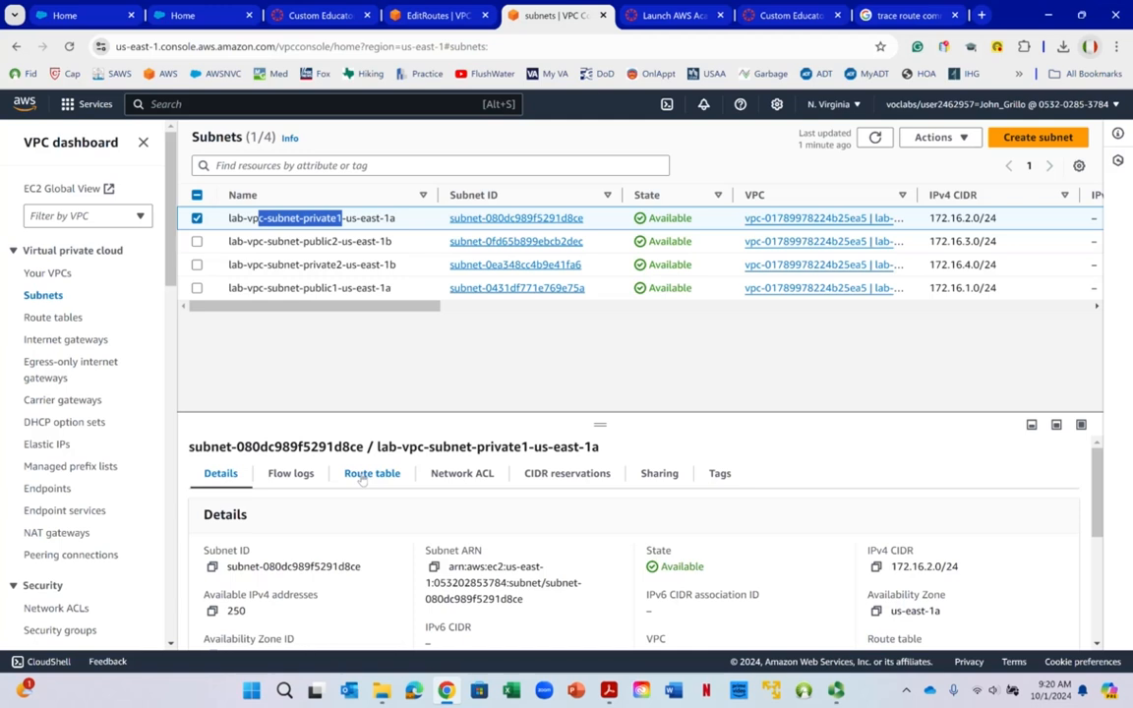
scroll(374, 478, "down", 5)
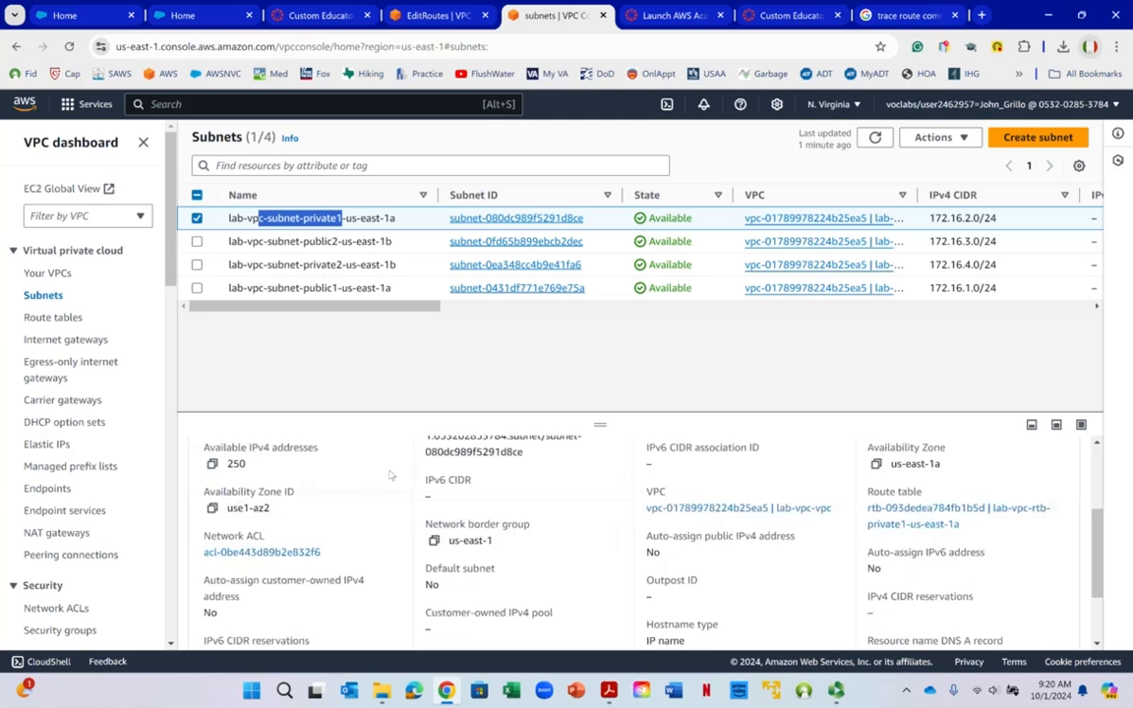
scroll(389, 477, "up", 3)
scroll(391, 476, "up", 2)
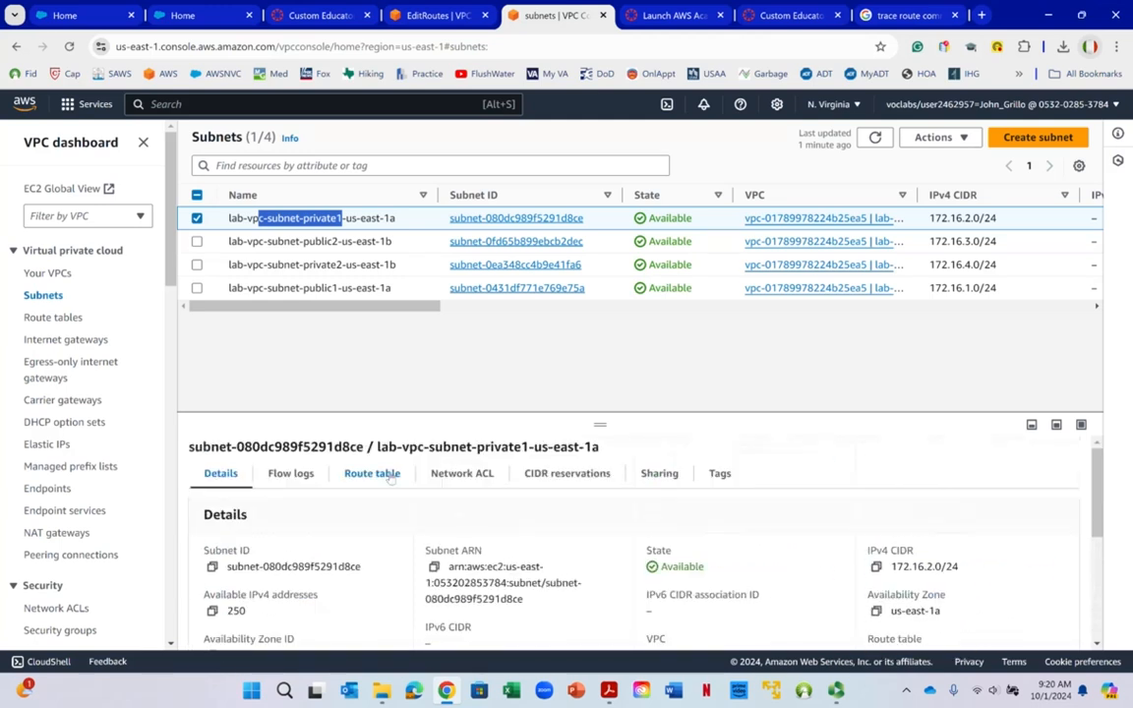
left_click(391, 477)
scroll(437, 521, "down", 1)
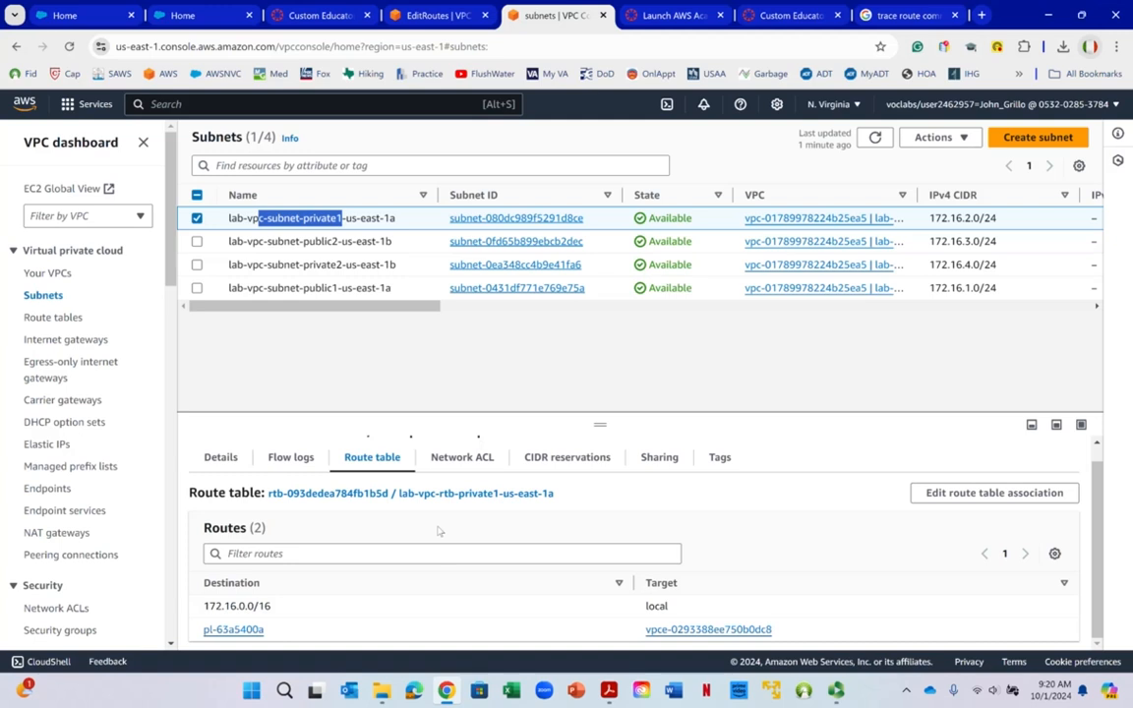
scroll(440, 529, "up", 1)
scroll(457, 482, "down", 1)
scroll(464, 460, "up", 1)
Select only lab-vpc-subnet-private2-us-east-1b and examine the routes in its route table.
left_click(197, 264)
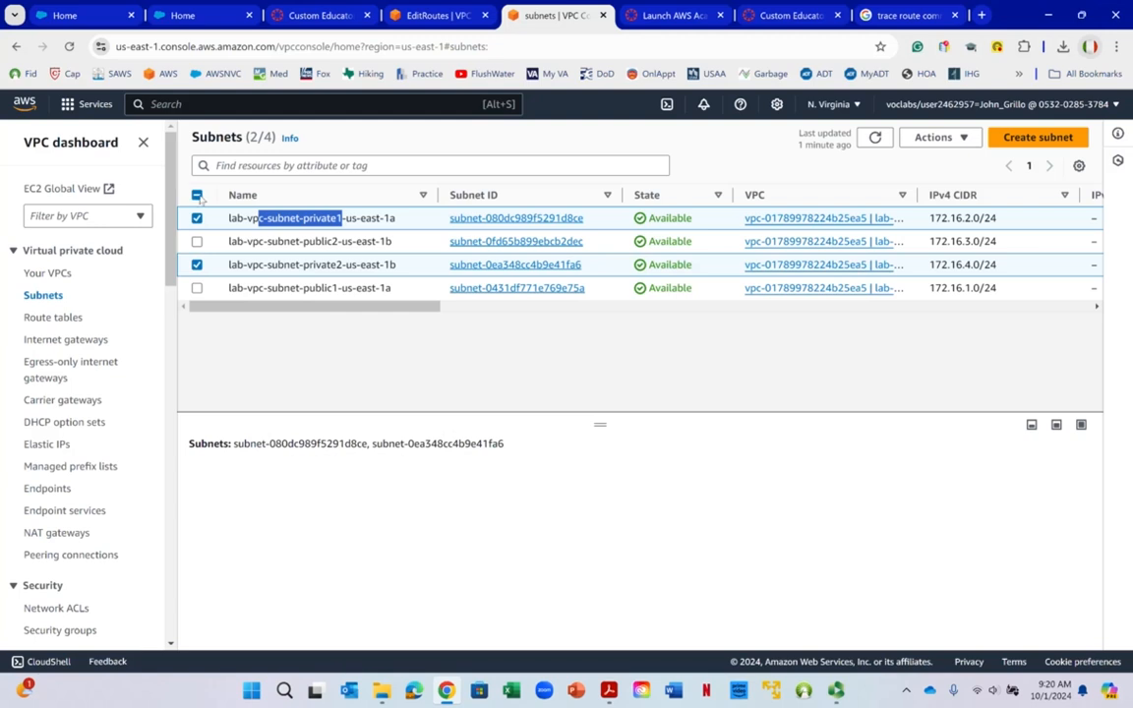
left_click(197, 219)
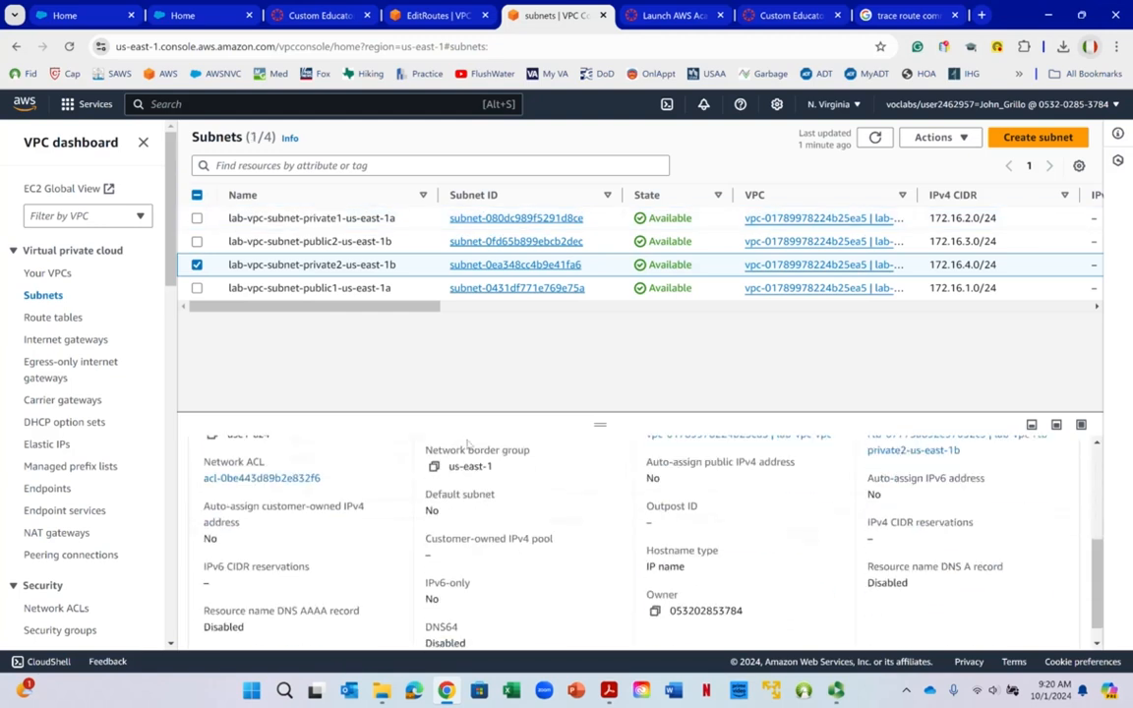
right_click(466, 439)
left_click(372, 473)
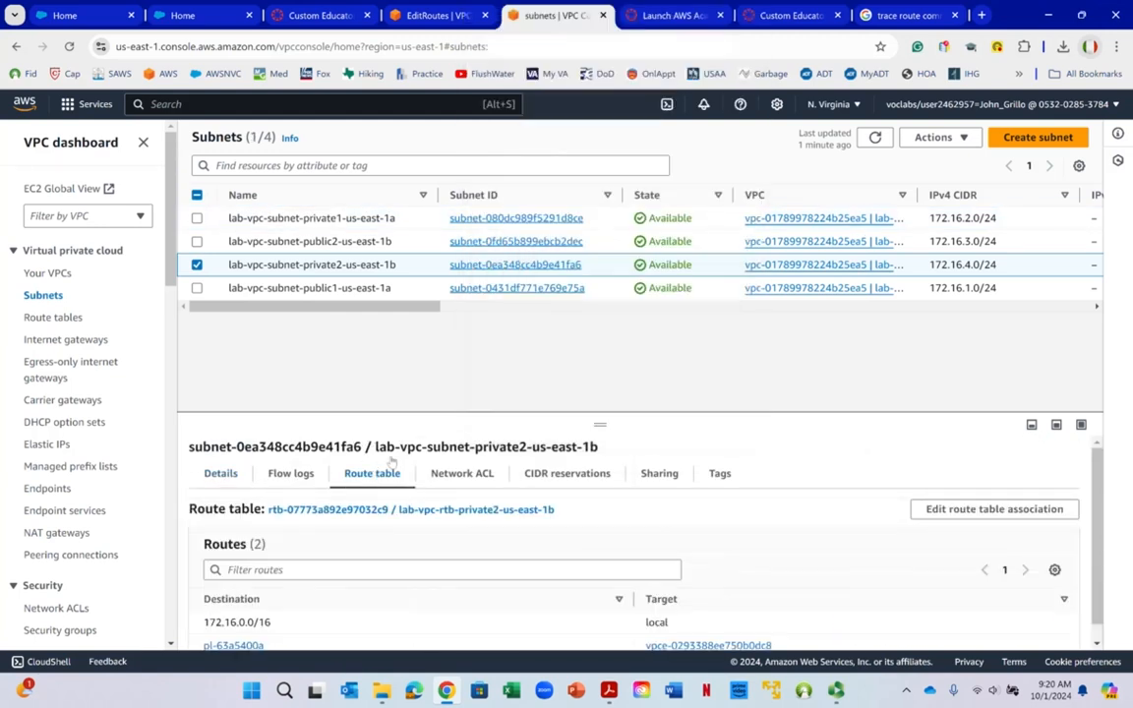
scroll(417, 446, "down", 1)
scroll(417, 447, "up", 1)
Return to the route tables, select only lab-vpc-rtb-private1-us-east-1a, and check its subnet associations and routes.
right_click(74, 316)
left_click(54, 318)
left_click(52, 318)
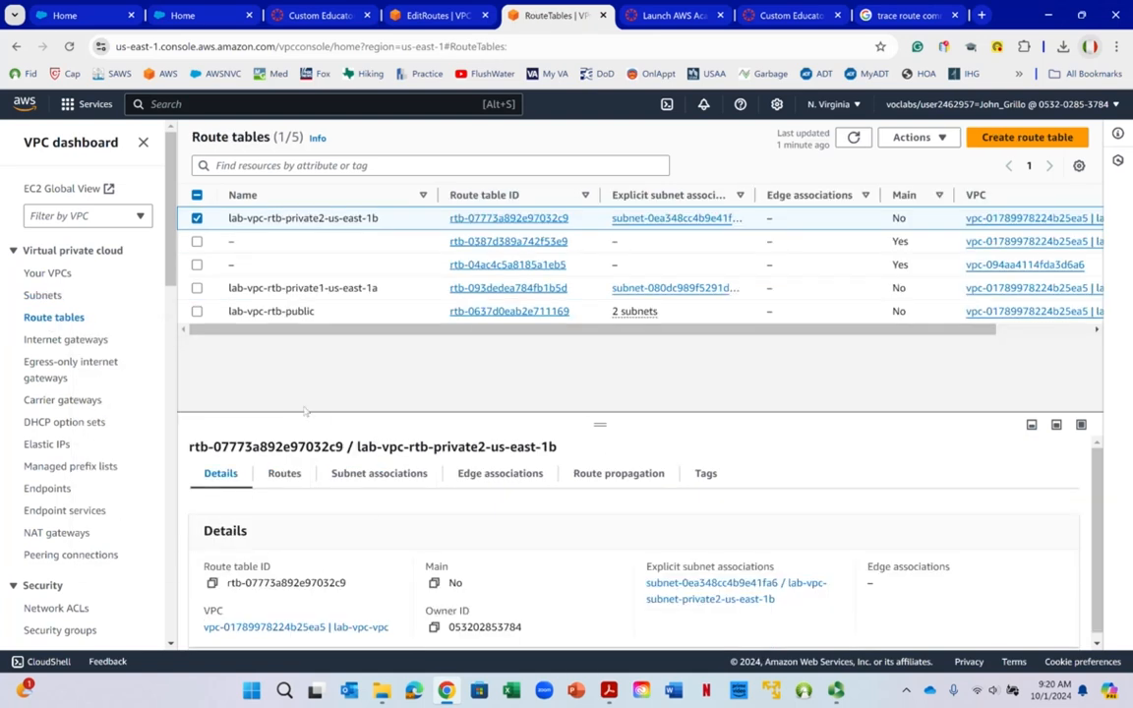
left_click(197, 287)
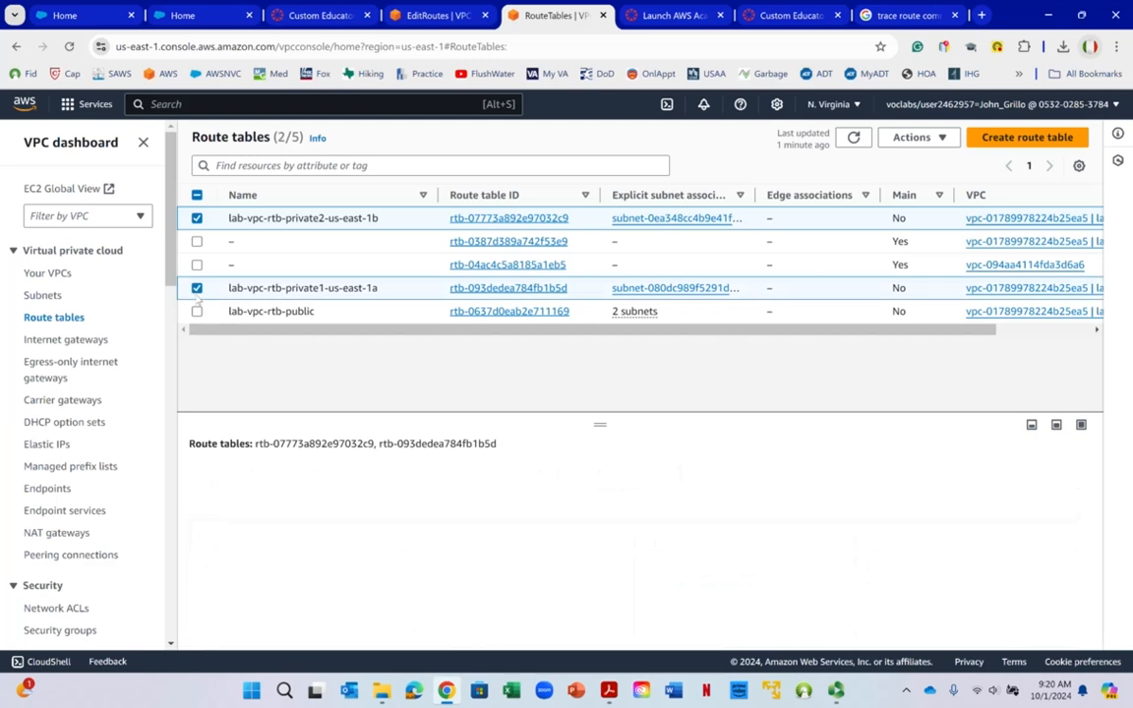
left_click(196, 217)
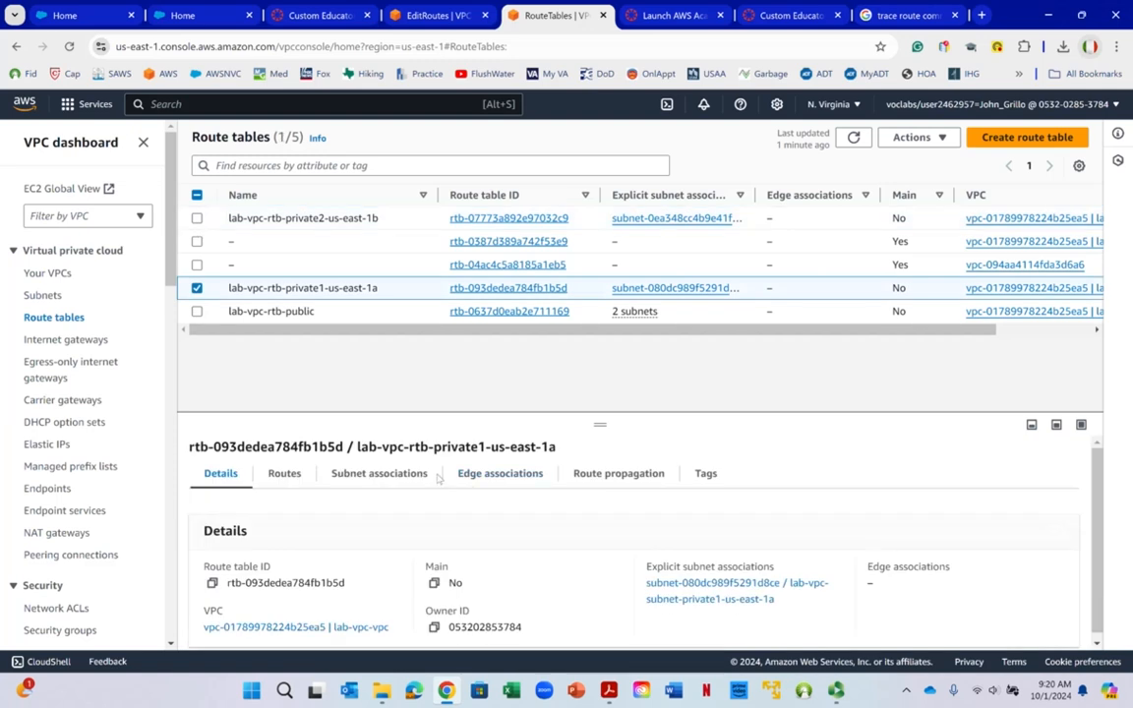
left_click(378, 473)
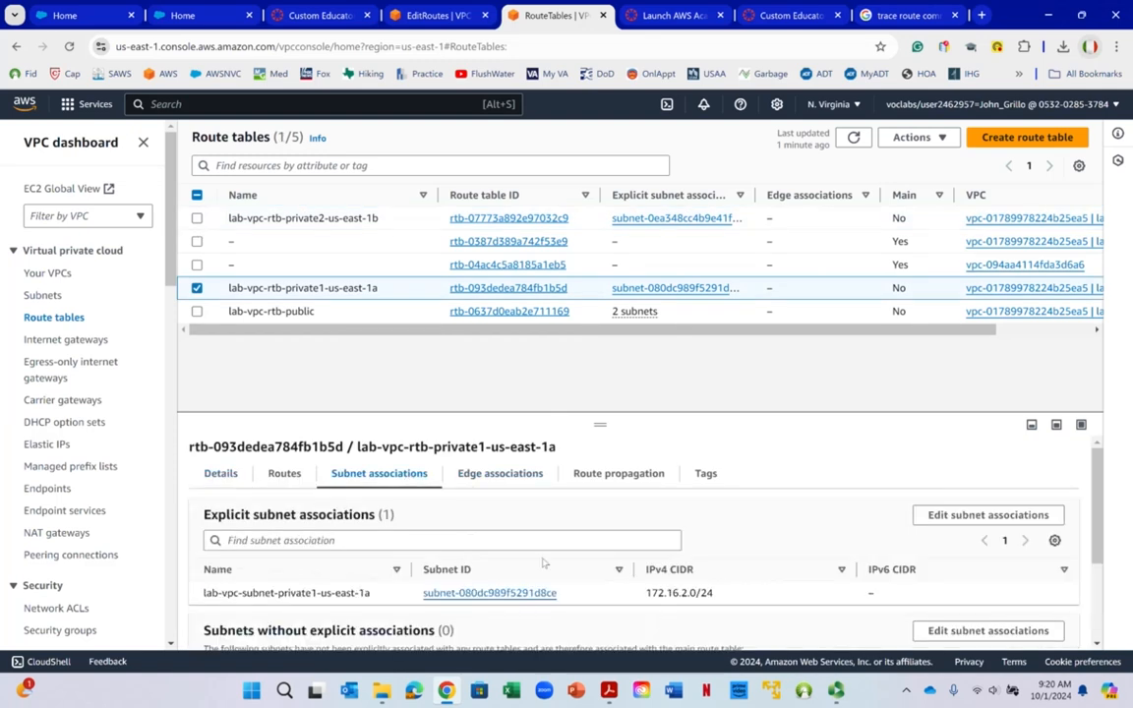
right_click(282, 476)
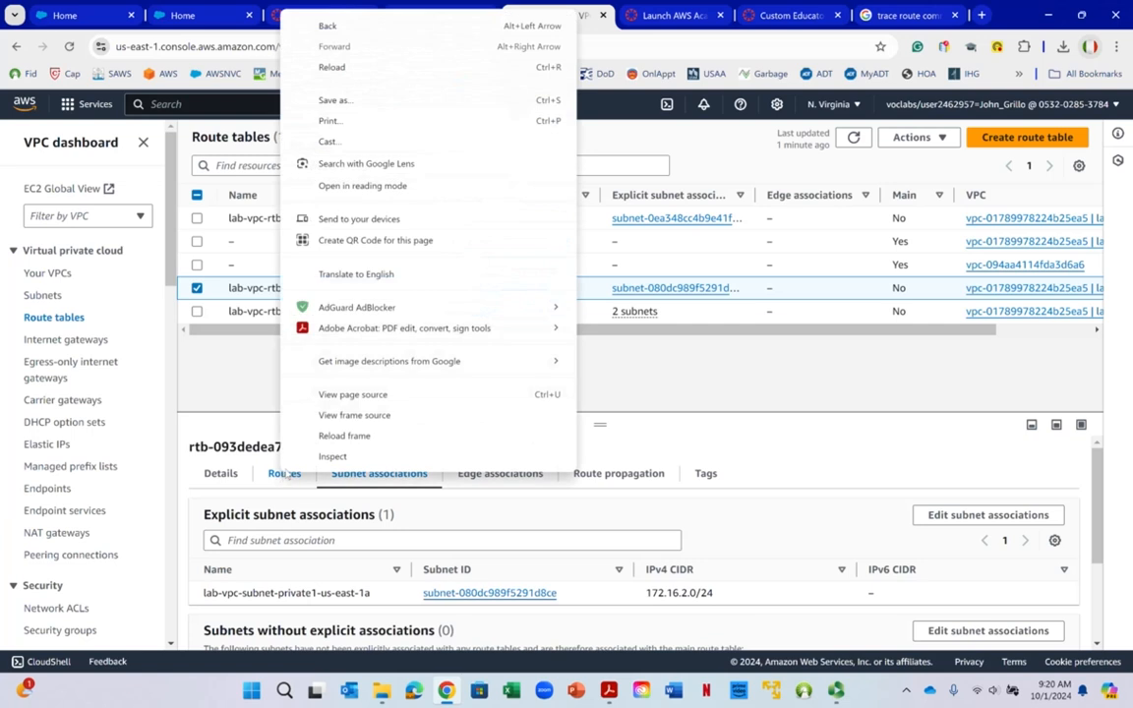
left_click(285, 476)
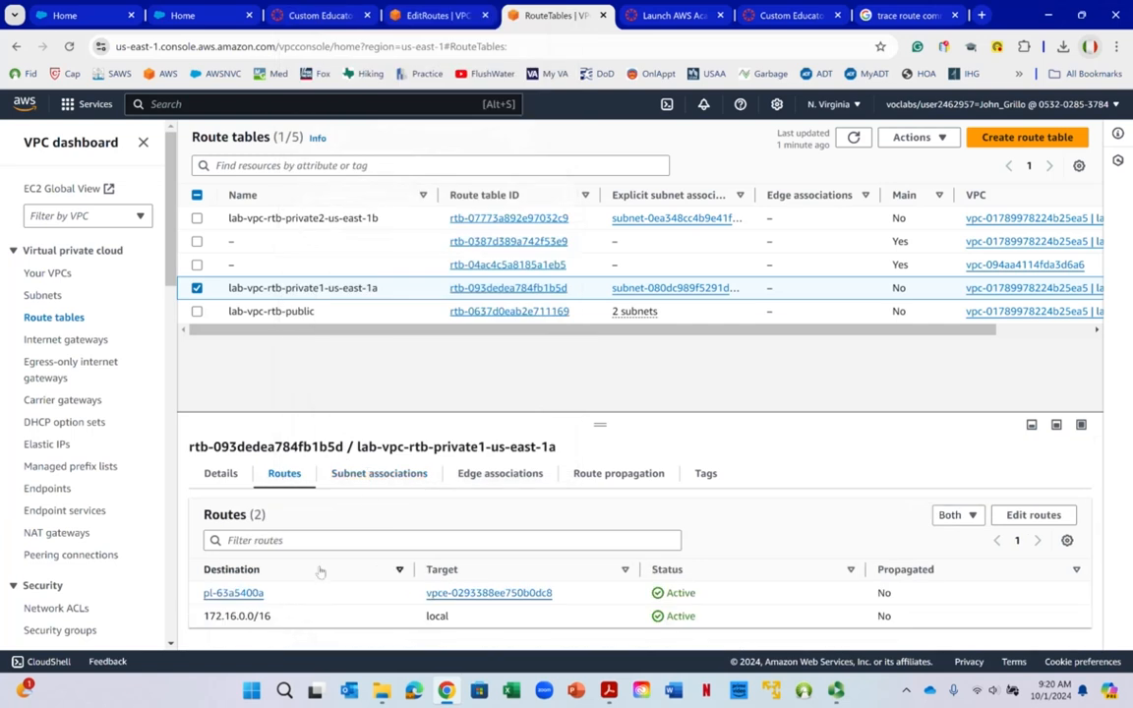
Search the console for "elastic ip" and open the VPC feature Elastic IP addresses.
left_click(215, 102)
type("elatic")
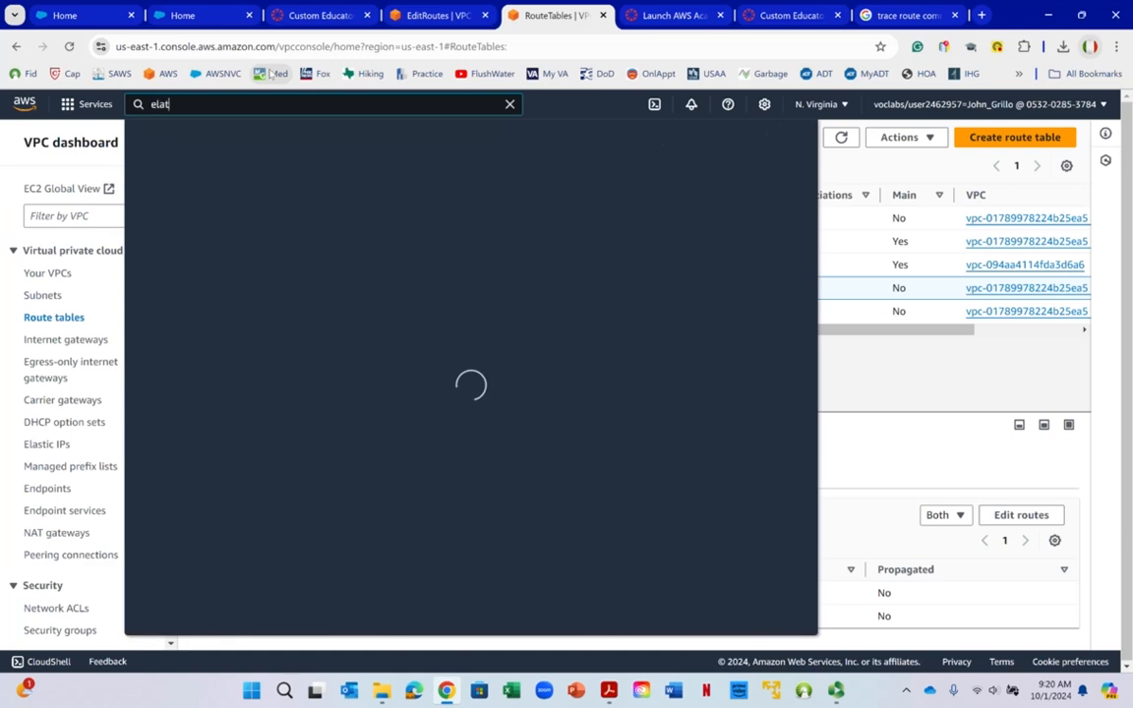
key("BackSpace")
key("BackSpace")
key("BackSpace")
type("stic")
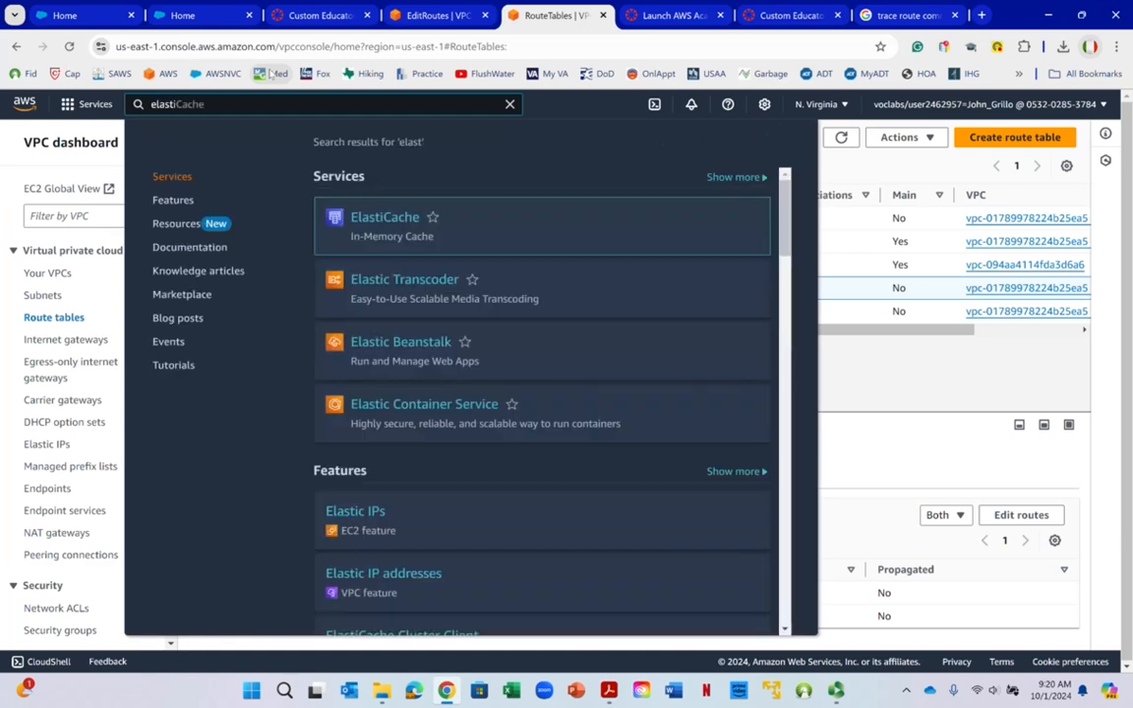
type("ache")
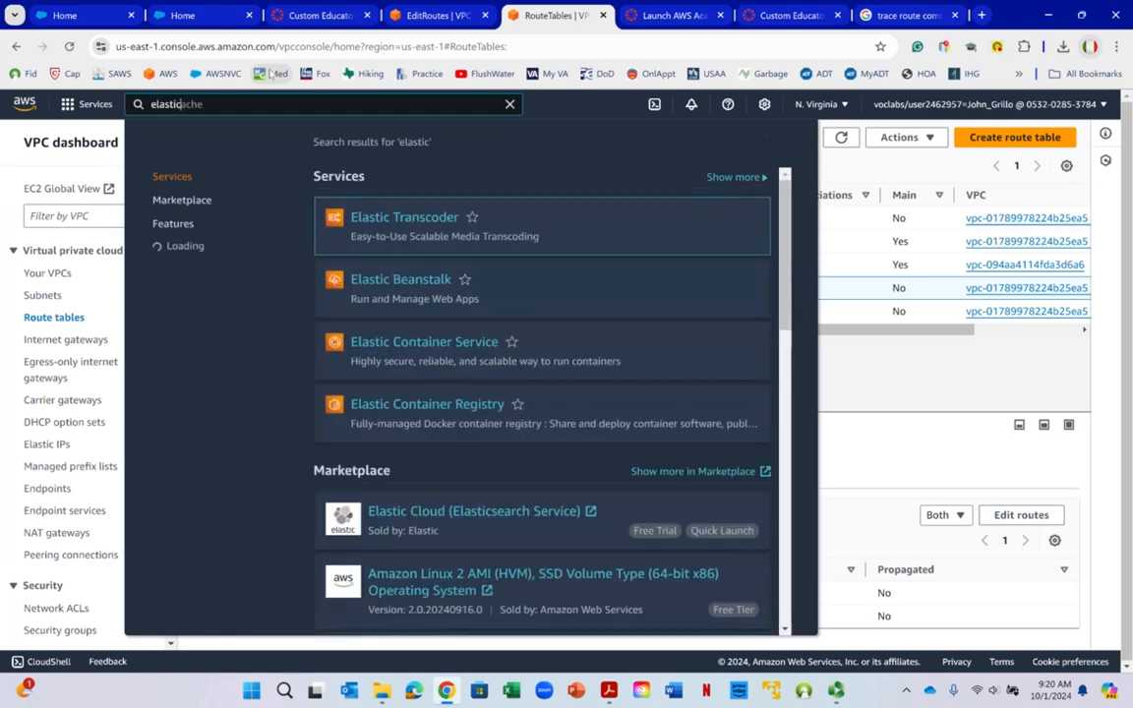
type(" ip")
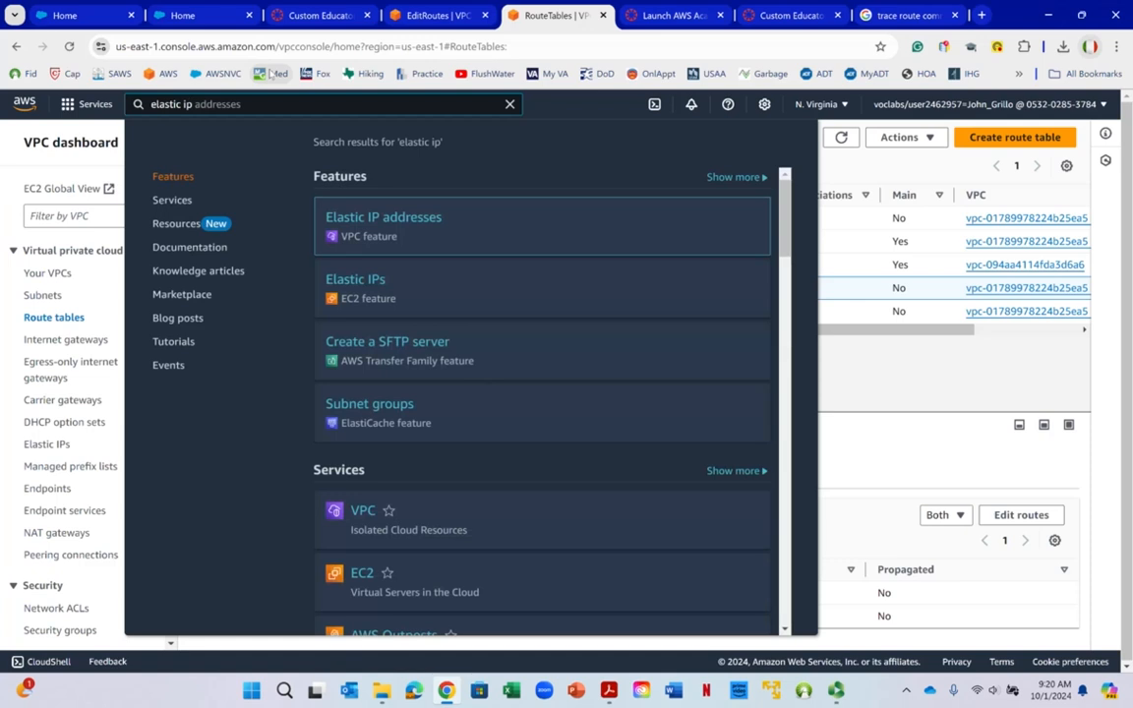
left_click(411, 216)
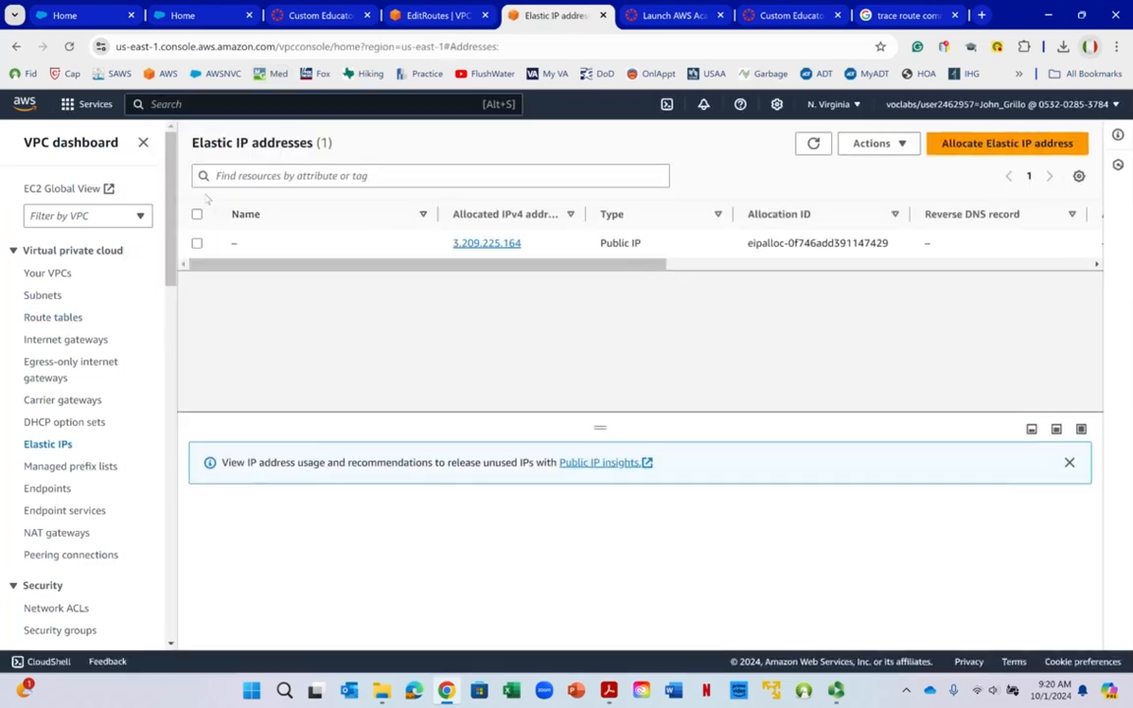
Select the only allocated Elastic IP address and release it, confirming the release.
left_click(197, 214)
left_click(871, 143)
right_click(870, 155)
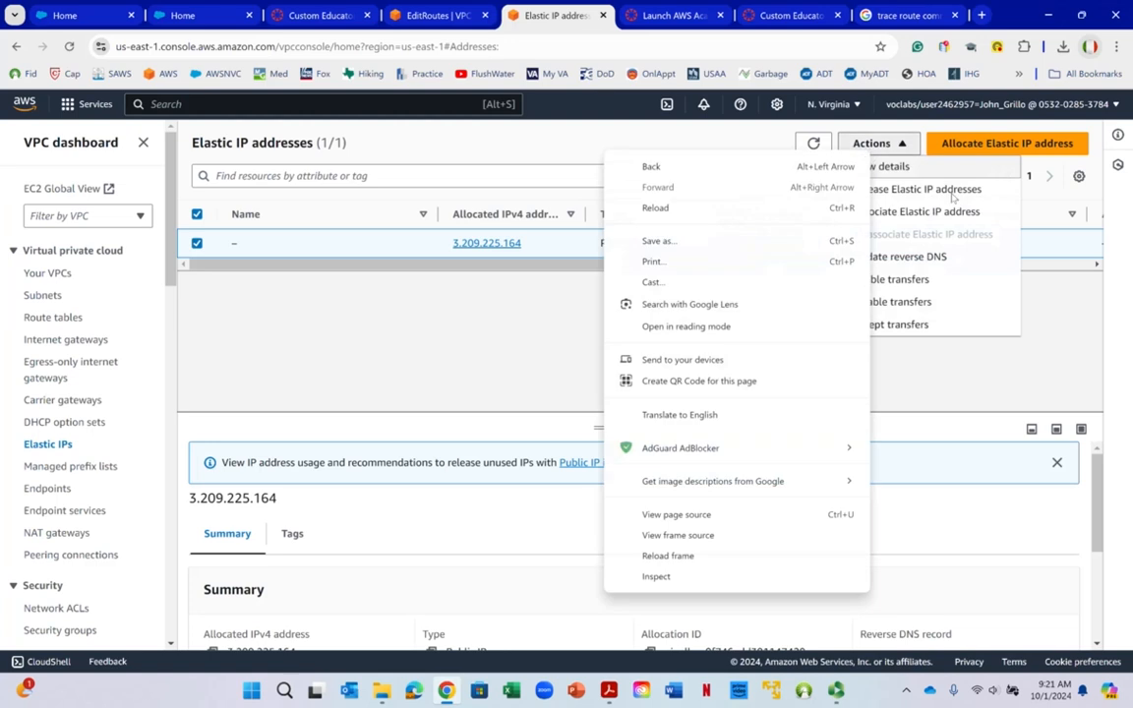
left_click(944, 190)
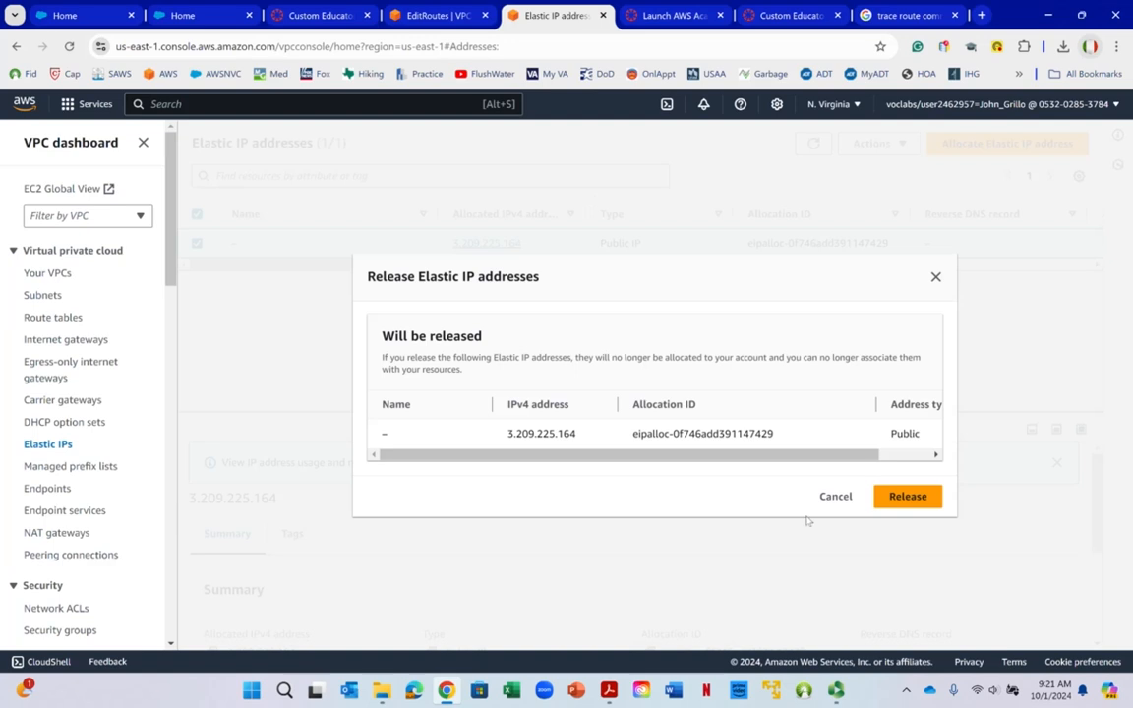
left_click(919, 505)
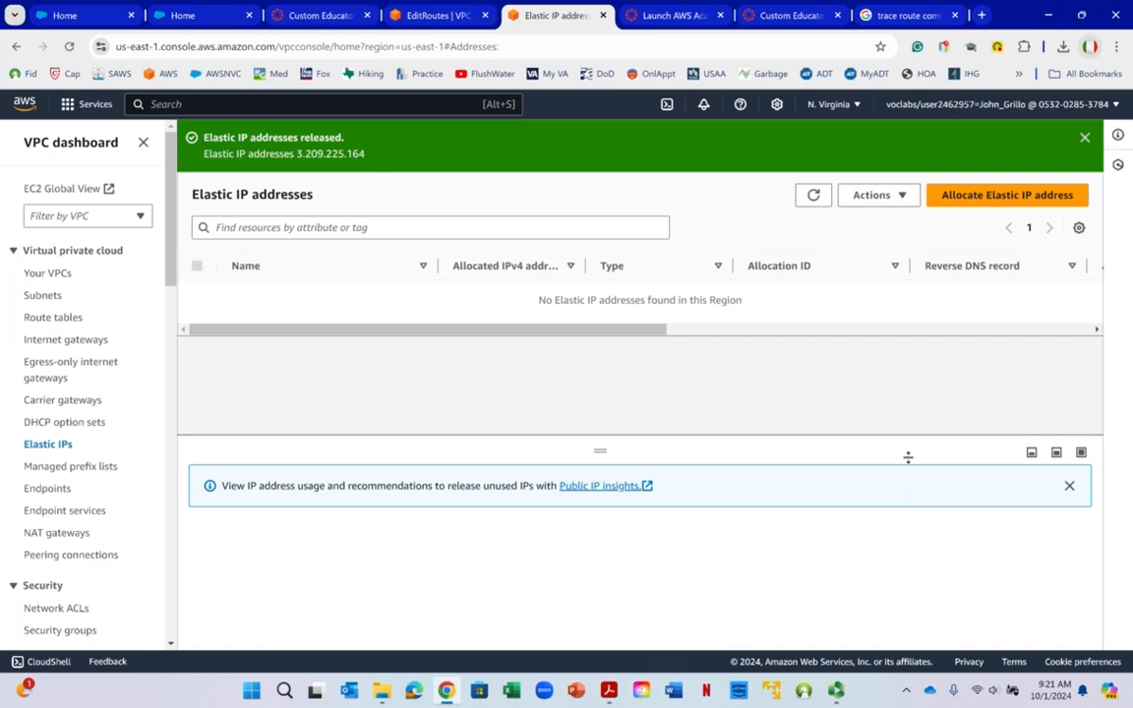
Go to the VPC's NAT gateways list and check the state of lab-nat-gateway.
right_click(32, 568)
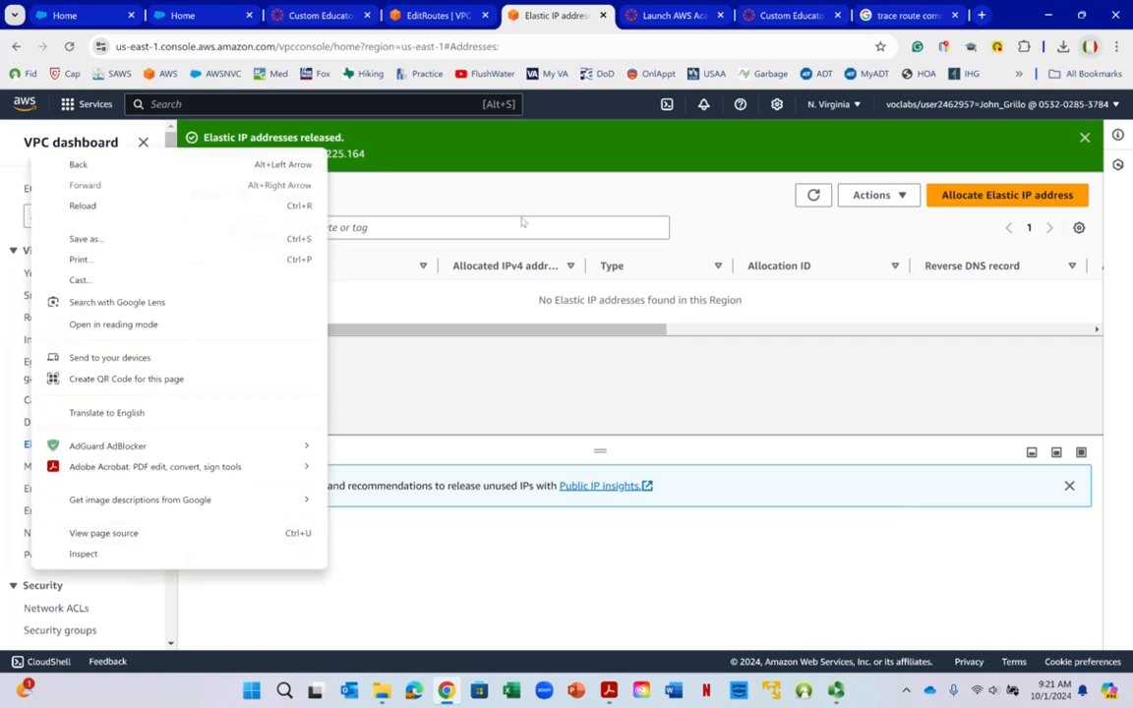
left_click(474, 197)
scroll(84, 393, "down", 3)
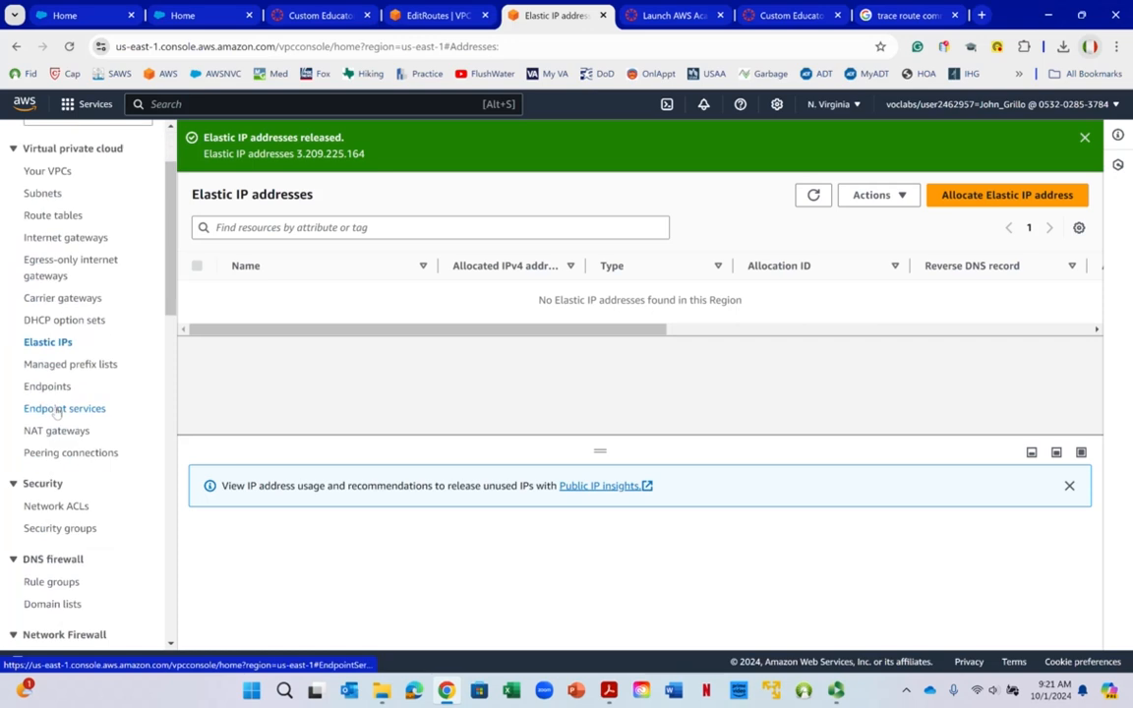
scroll(104, 423, "up", 3)
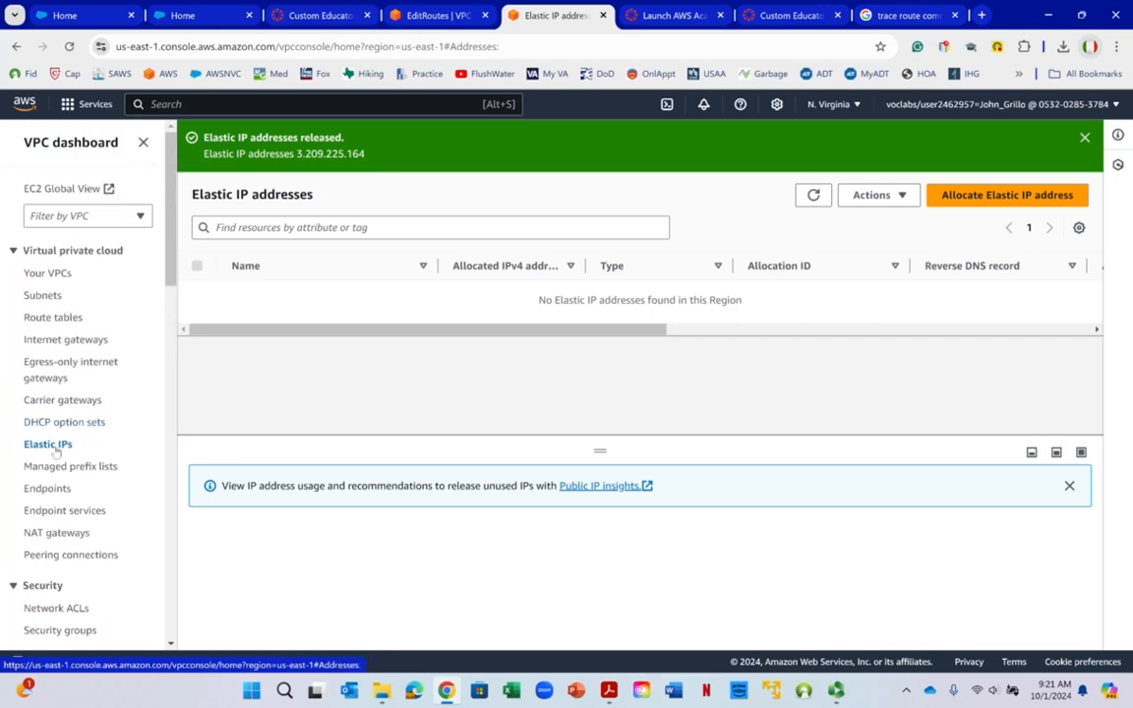
scroll(56, 451, "down", 1)
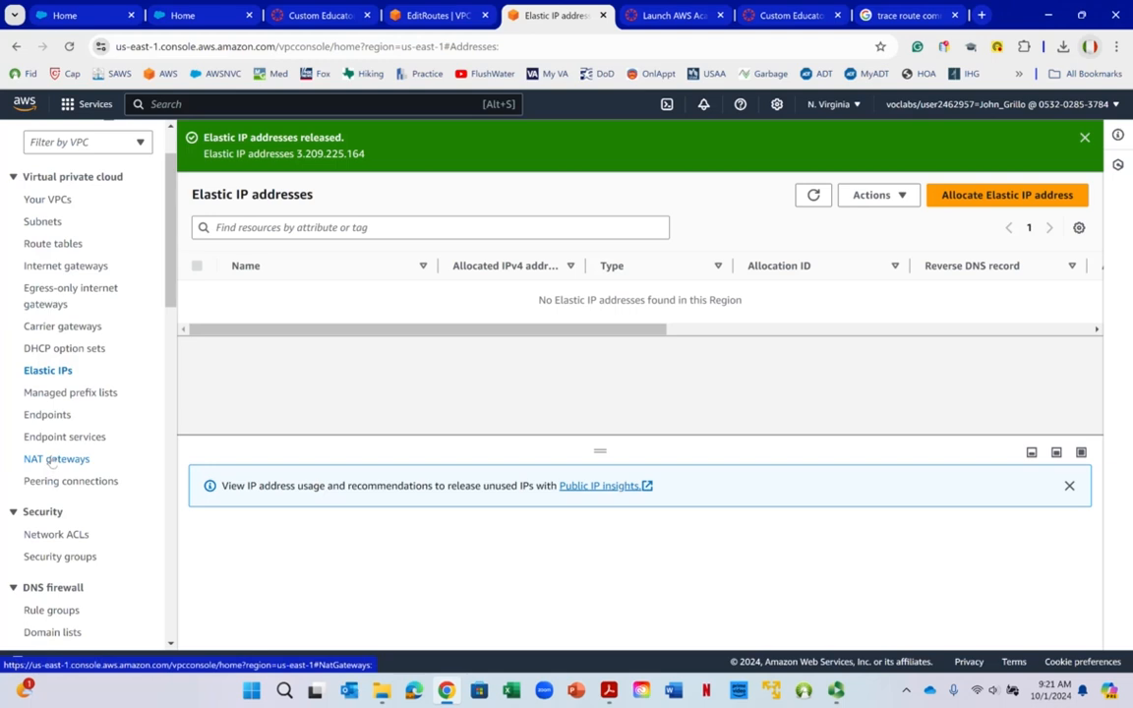
left_click(54, 459)
right_click(56, 456)
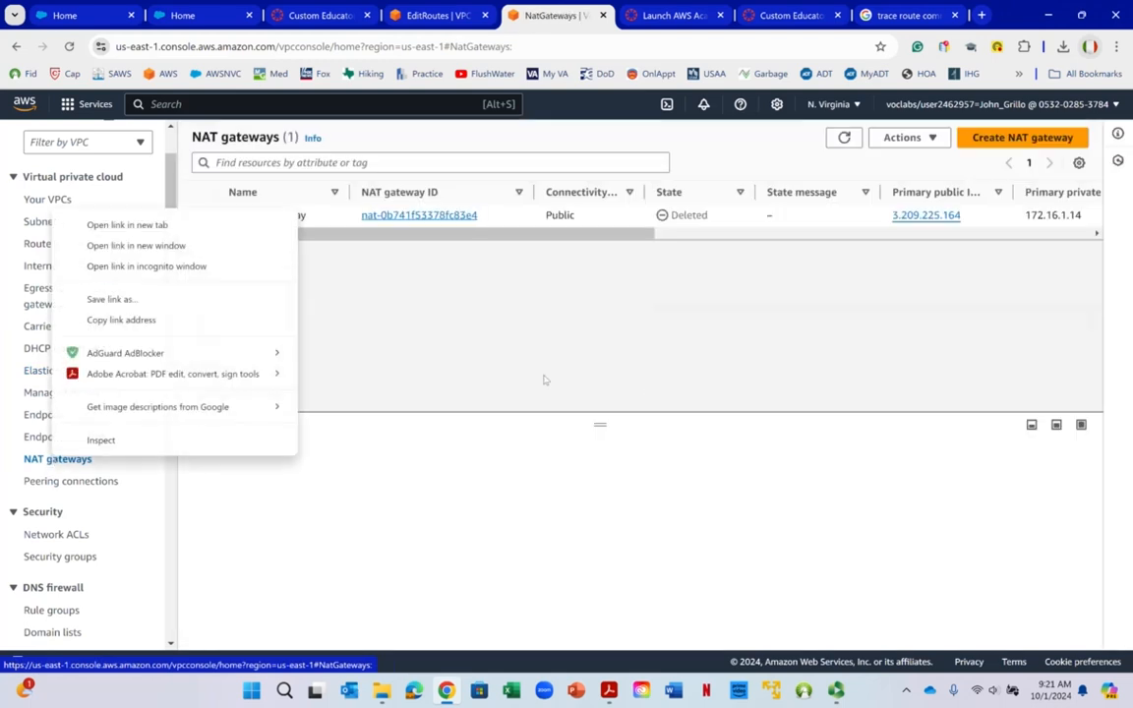
left_click(543, 371)
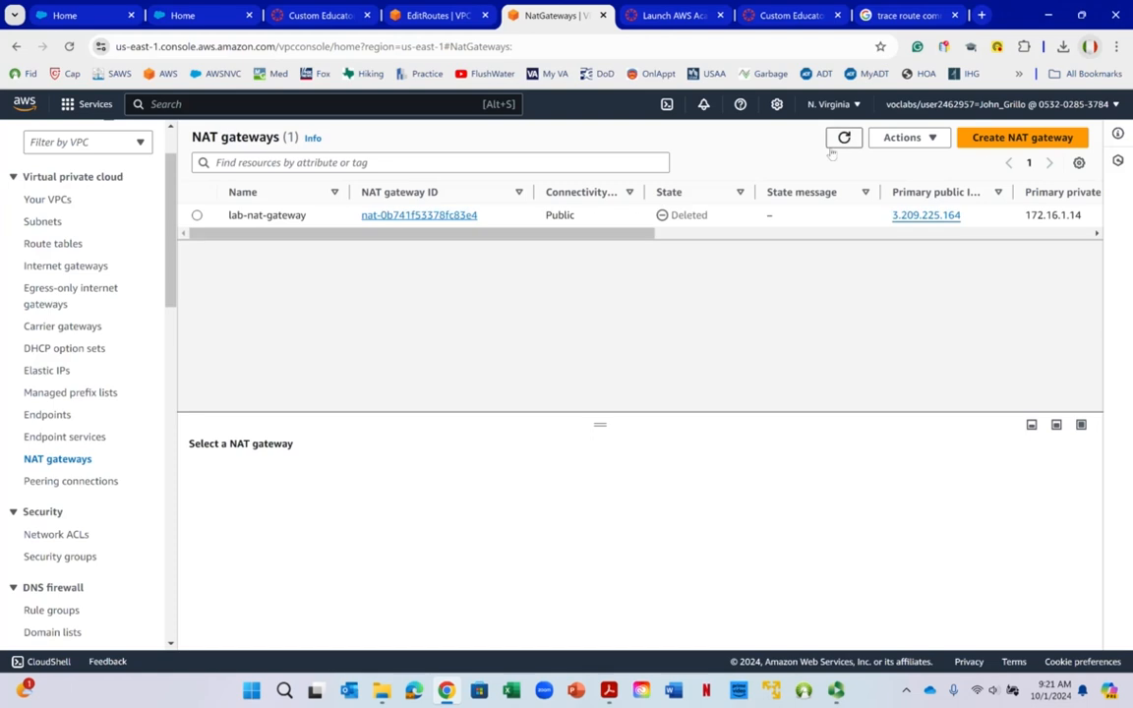
left_click_drag(673, 215, 797, 221)
scroll(46, 478, "down", 4)
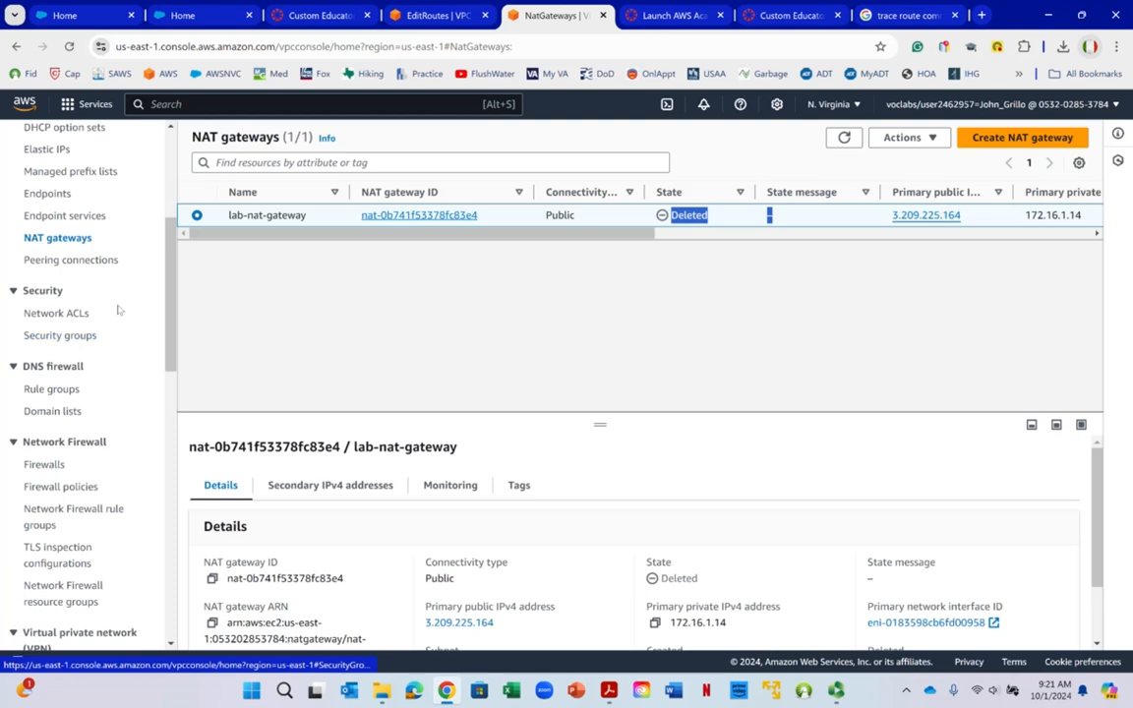
Search the console for "rds", open the RDS service, and go to its list of DB instances.
left_click_drag(169, 323, 178, 255)
right_click(178, 253)
left_click(225, 108)
type("rds")
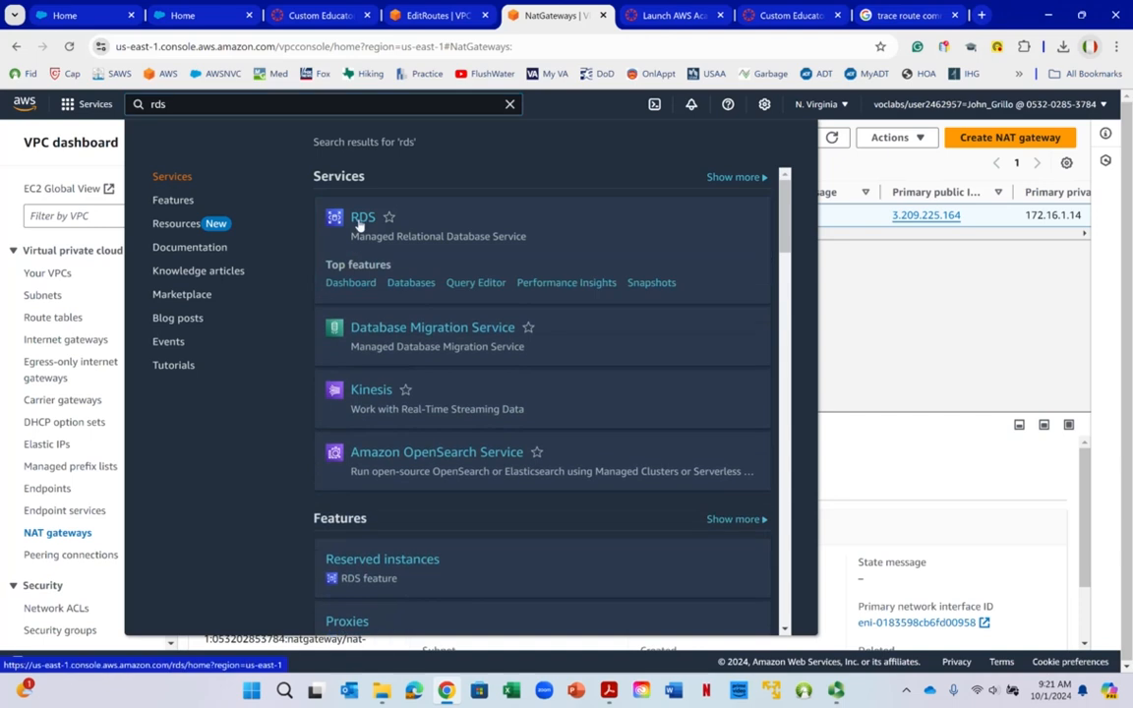
left_click(360, 222)
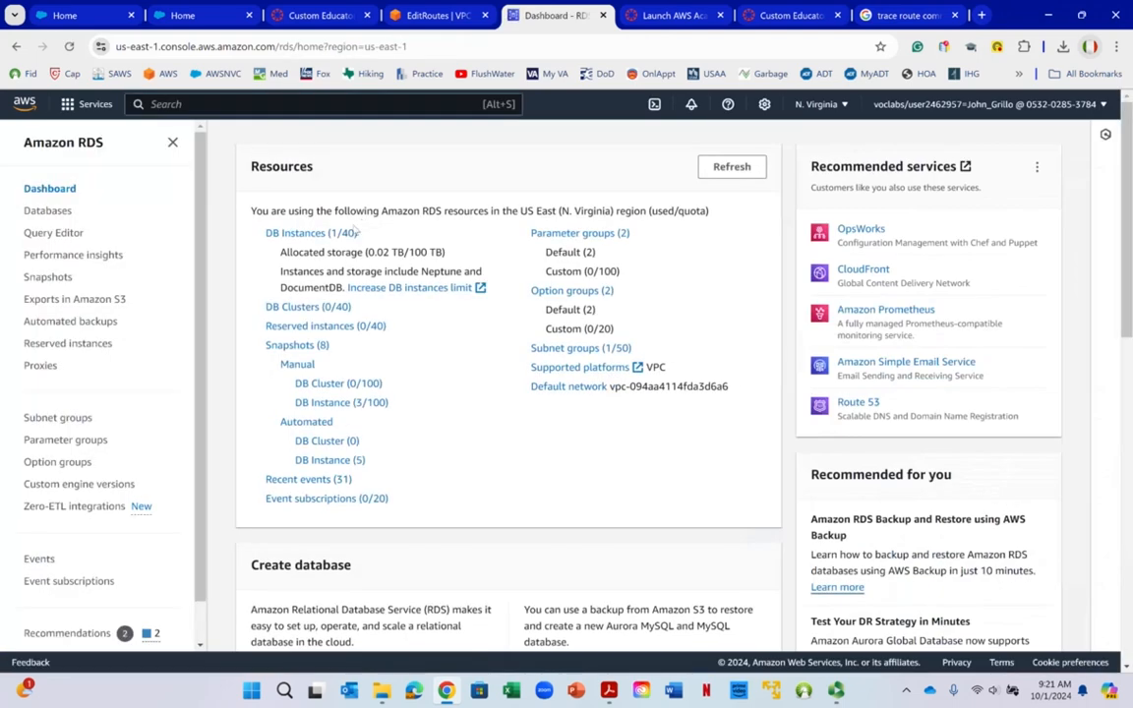
right_click(297, 237)
key("Escape")
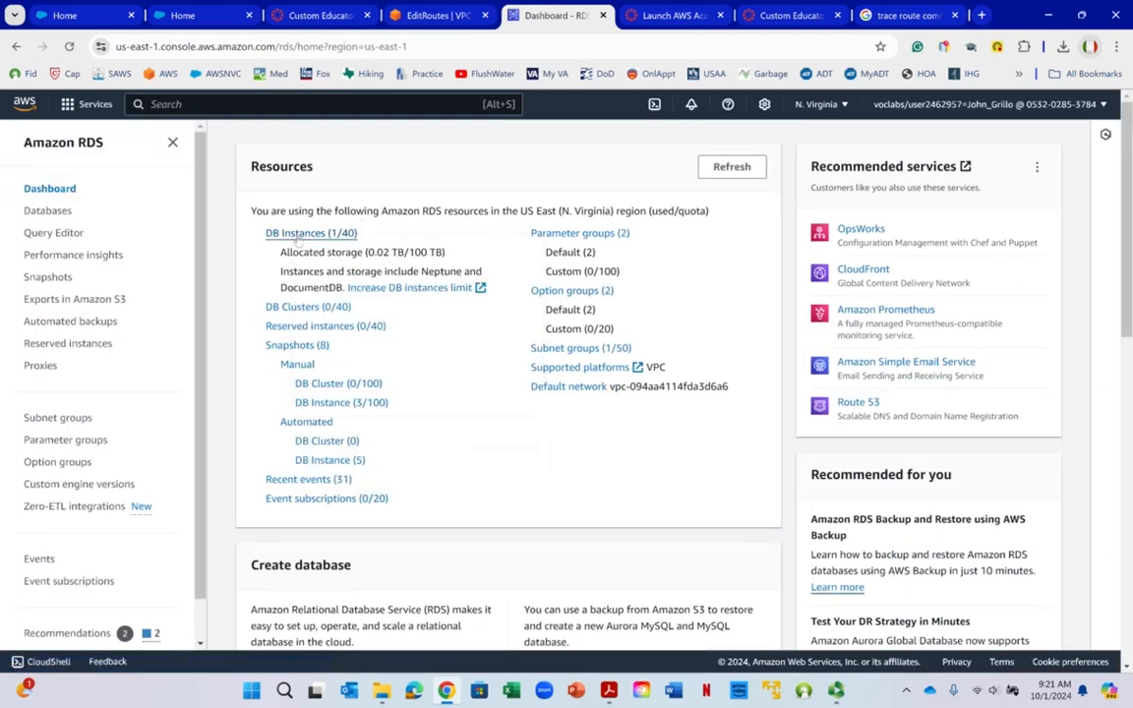
left_click(297, 237)
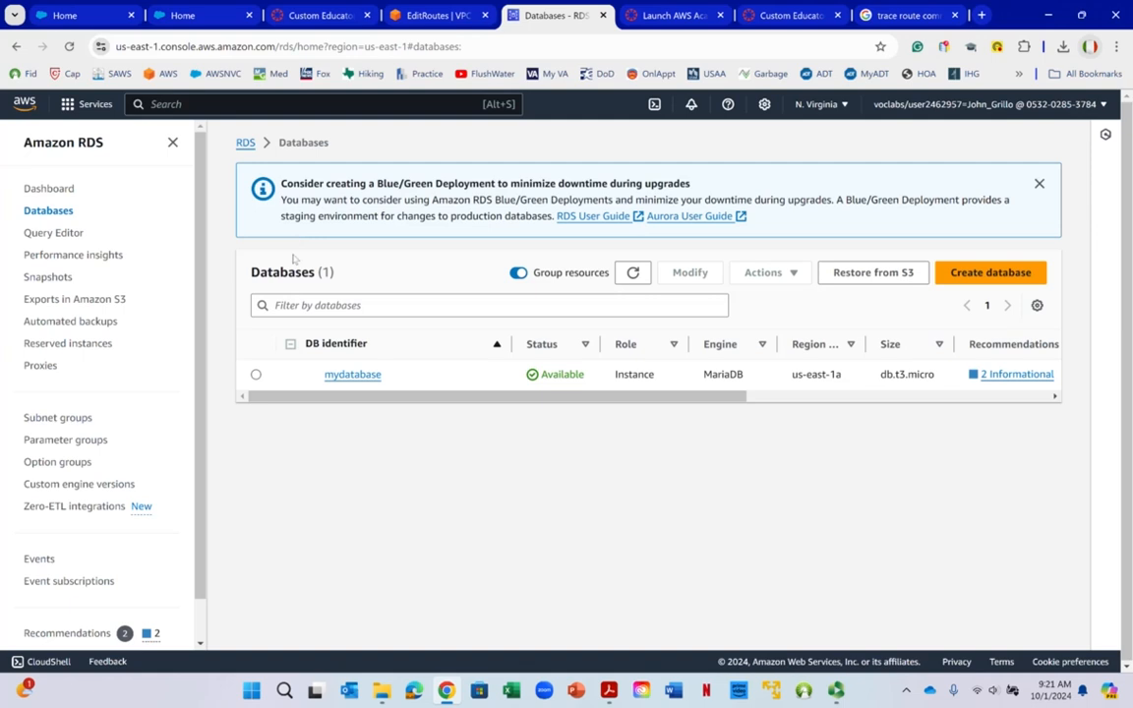
Stop the mydatabase DB instance temporarily, acknowledging that stopping only pauses billing for instance hours.
left_click(255, 374)
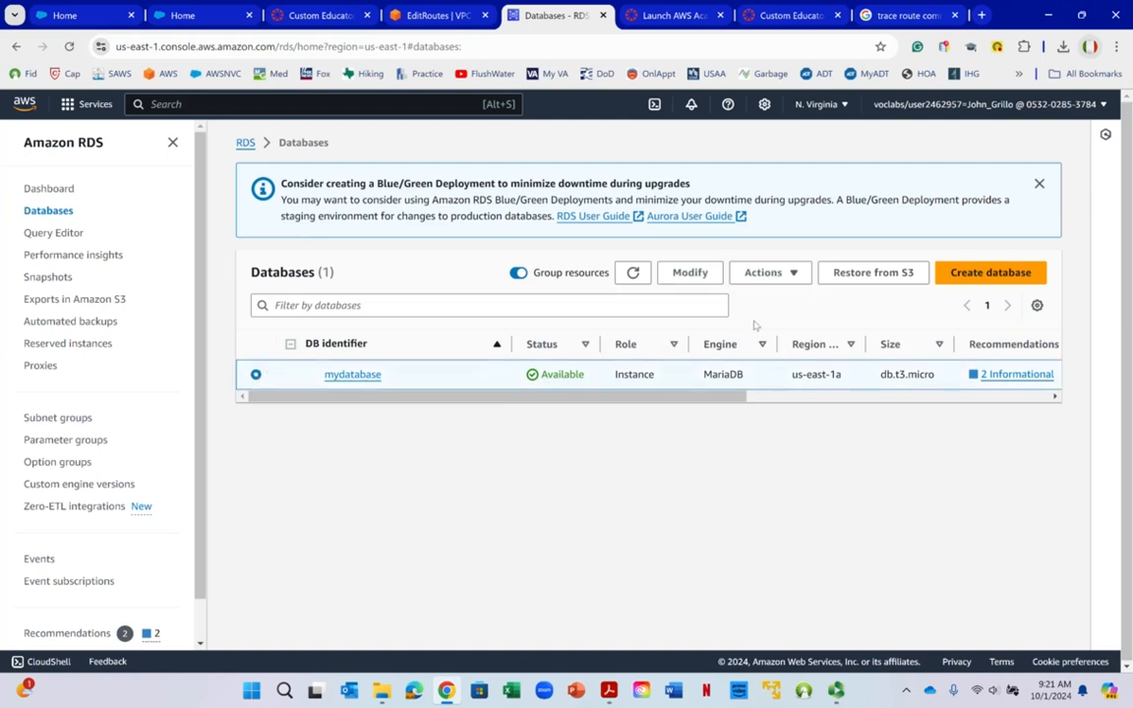
left_click(792, 285)
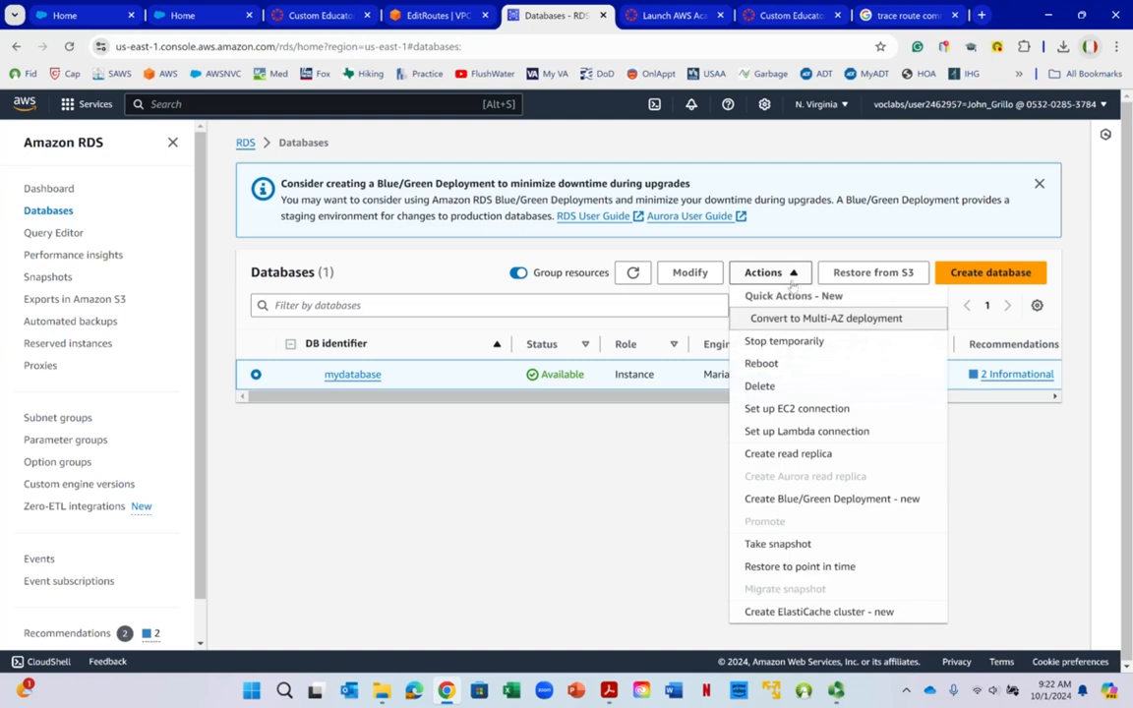
left_click(786, 342)
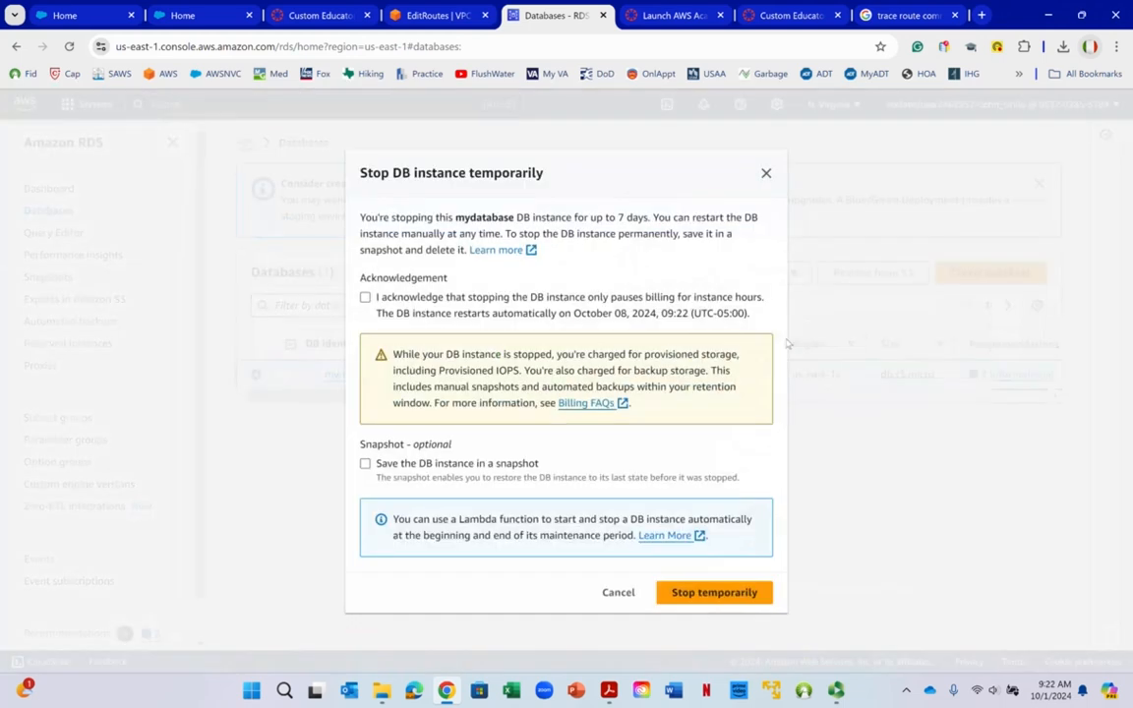
right_click(358, 299)
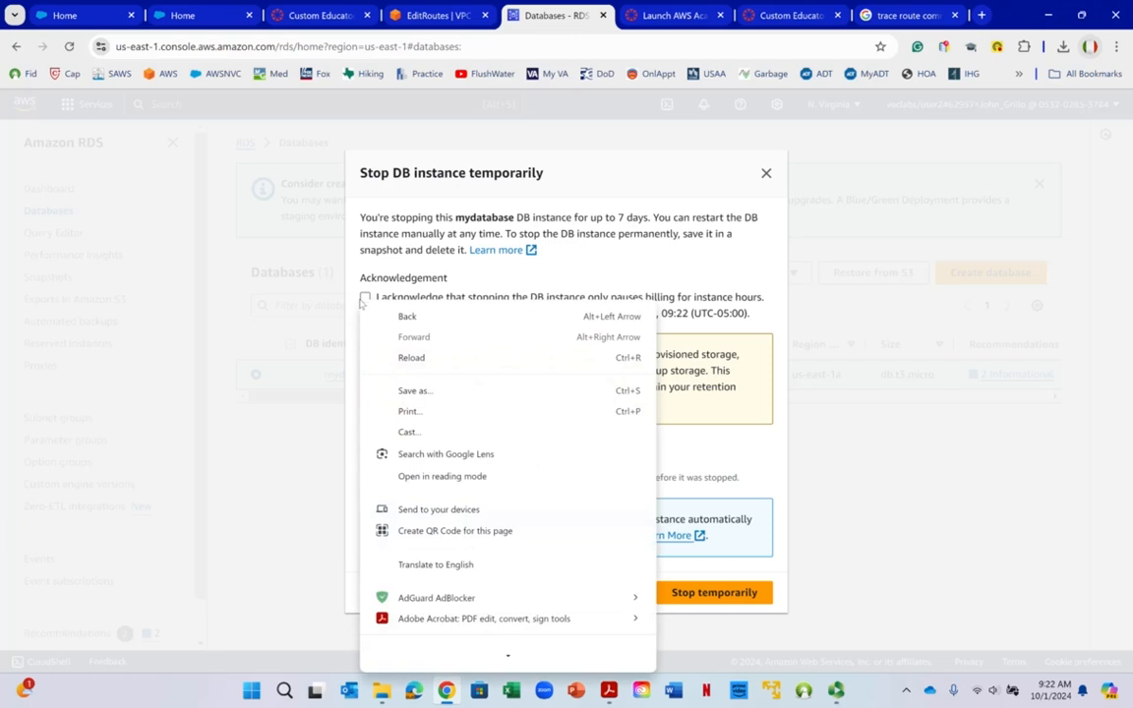
left_click(357, 300)
left_click(365, 297)
left_click(729, 592)
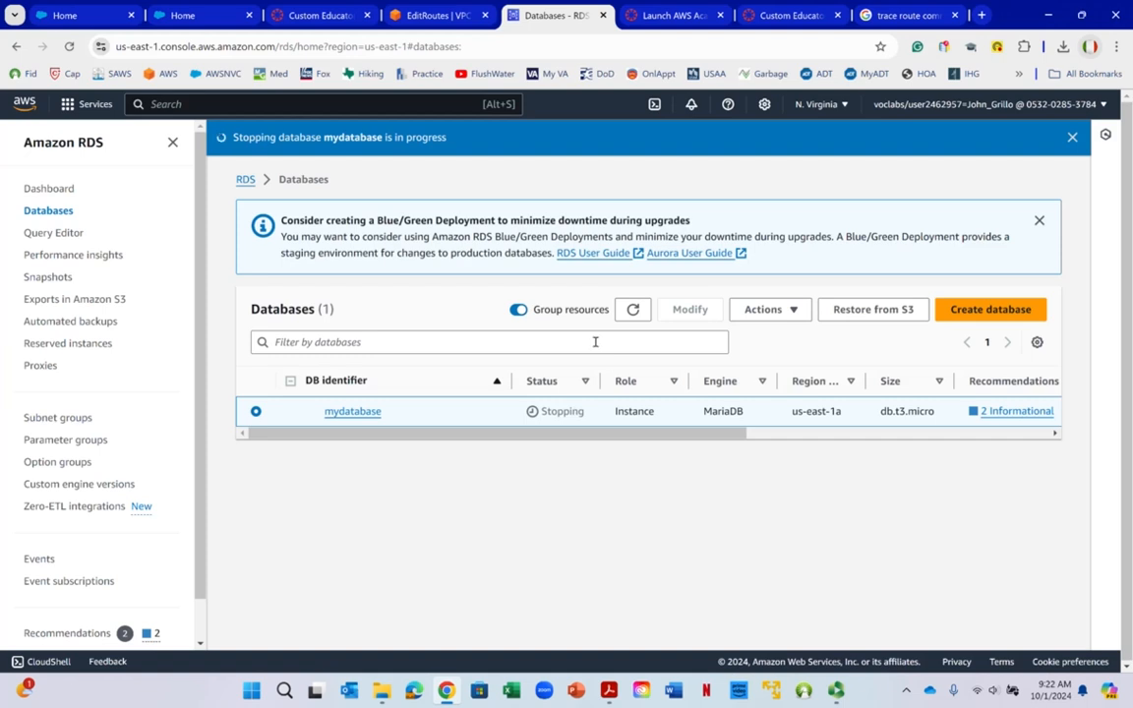
Search the console for "ec2", open the EC2 service, and check the instance states in the refreshed list of all instances.
left_click(243, 104)
type("ec2")
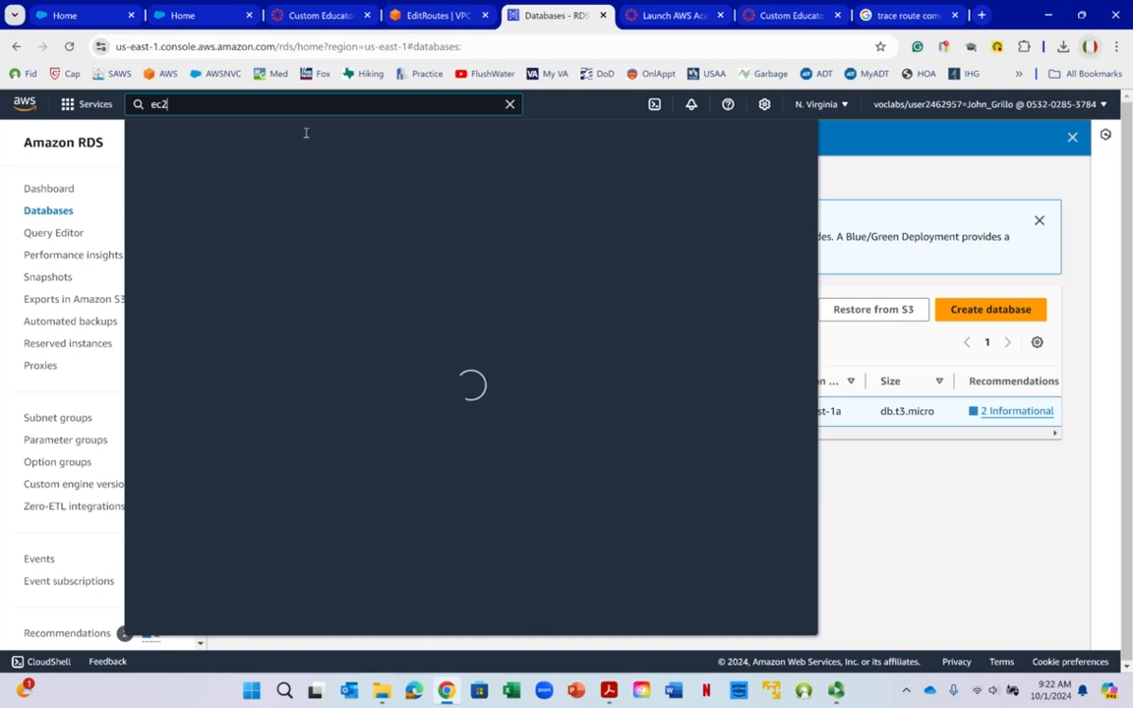
left_click(366, 221)
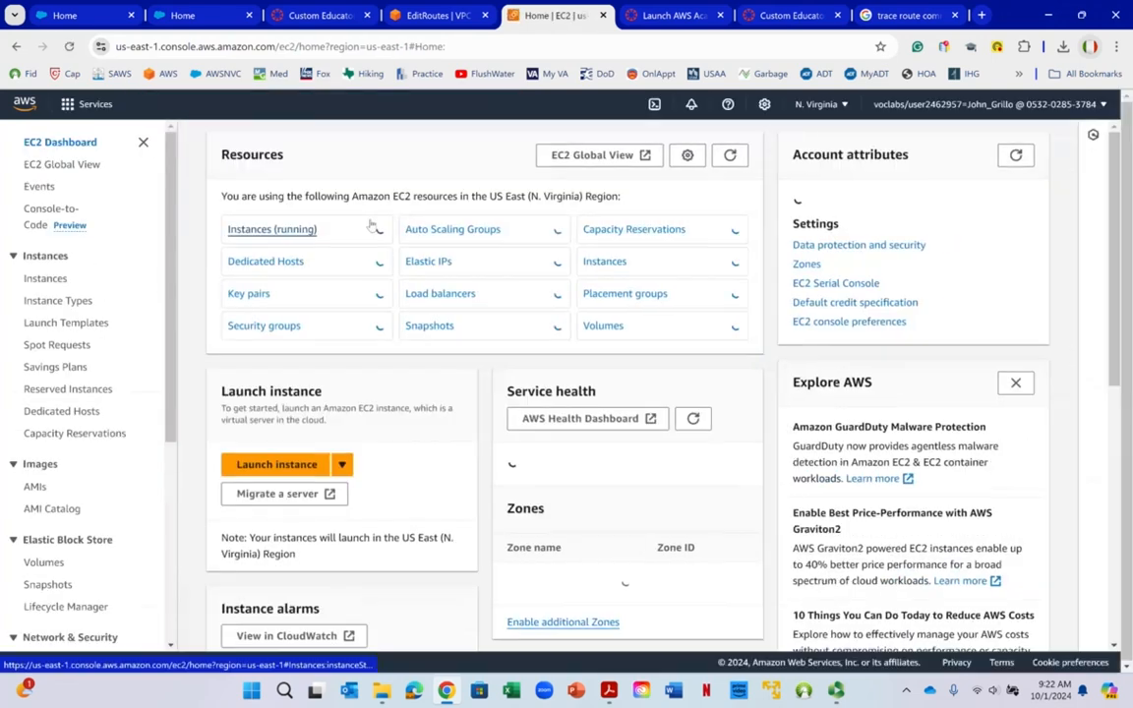
right_click(500, 229)
left_click(462, 363)
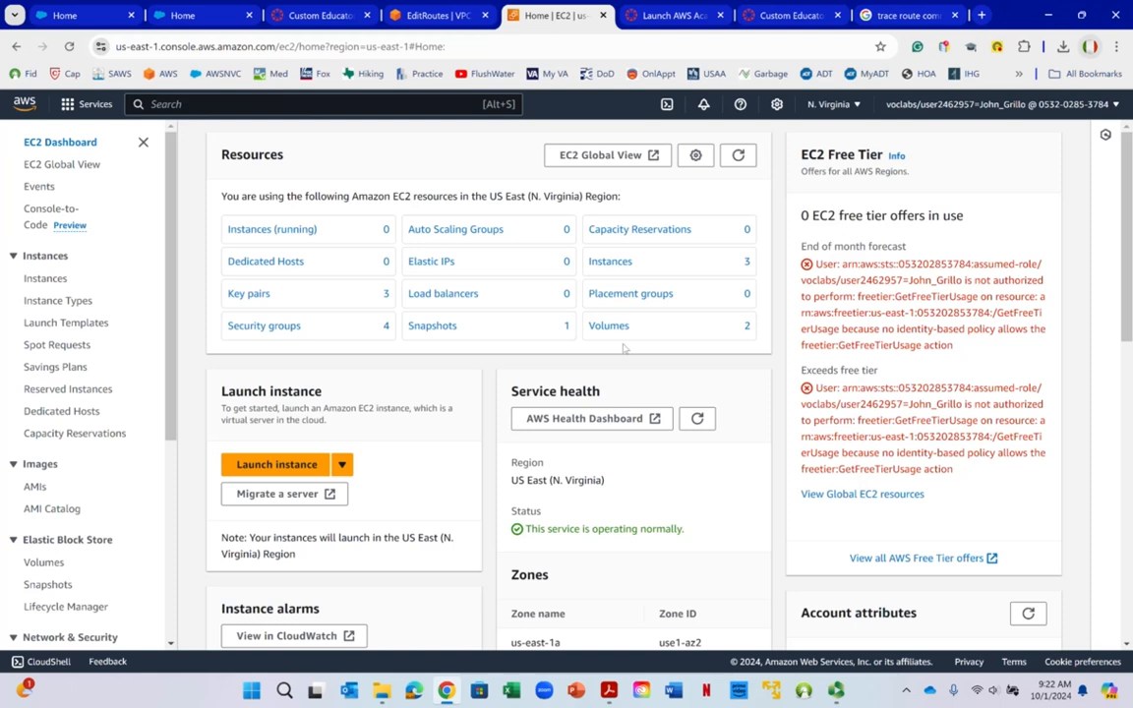
left_click(609, 262)
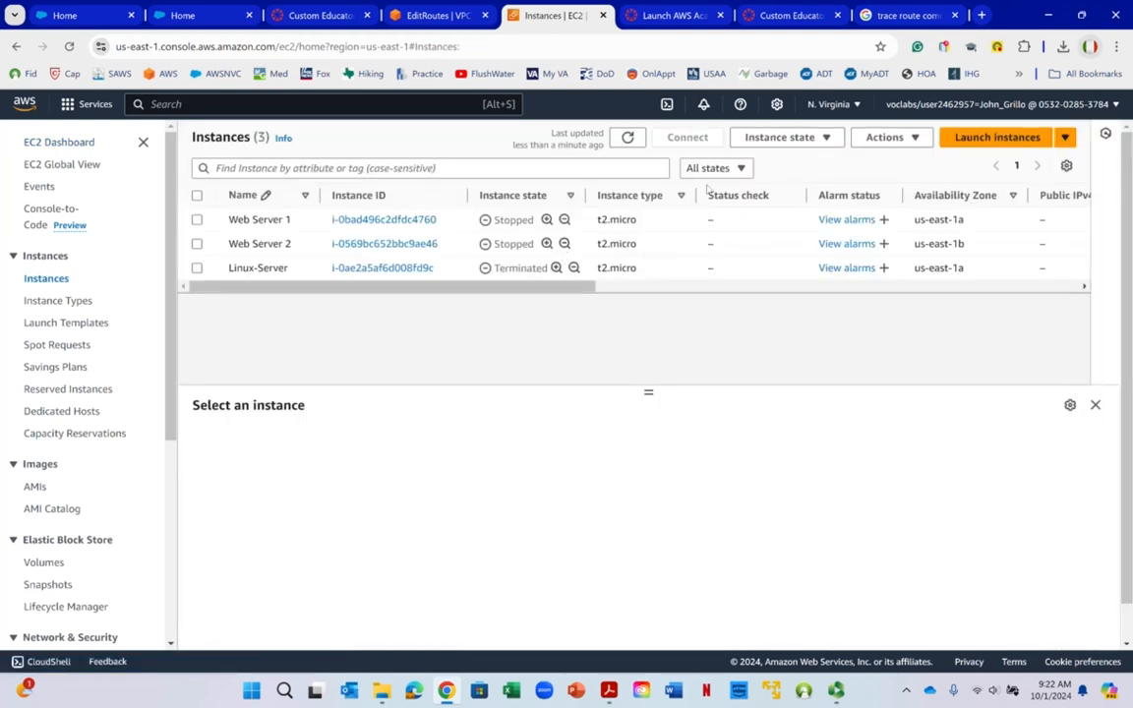
left_click(632, 141)
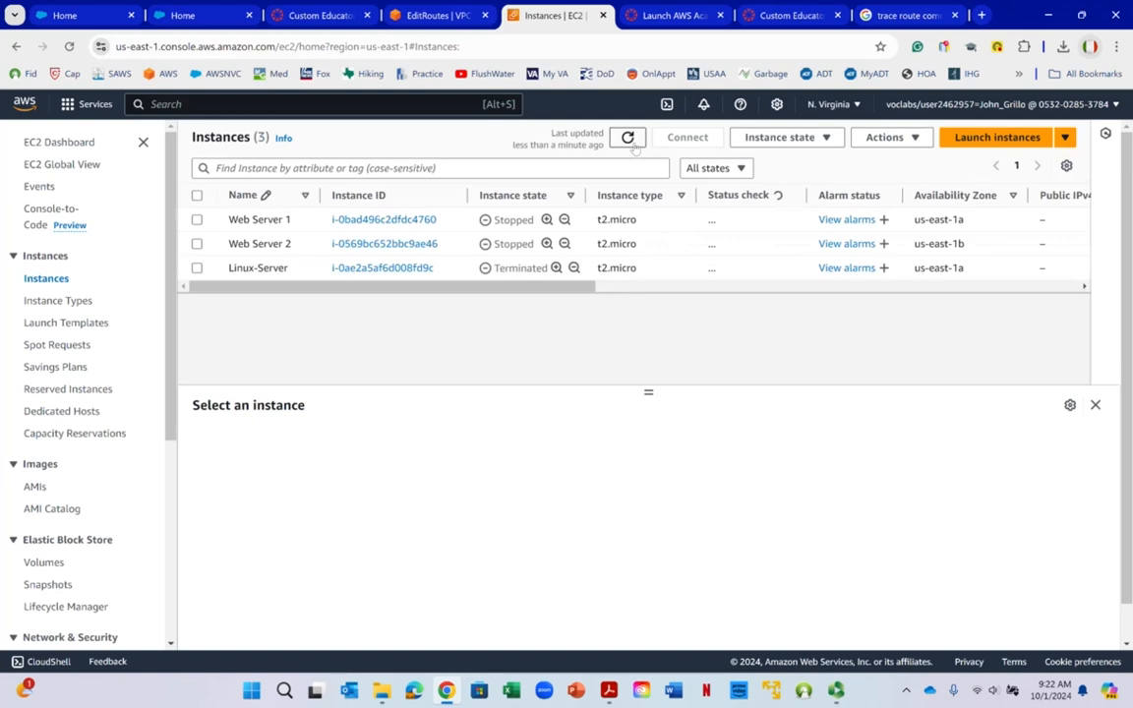
right_click(506, 266)
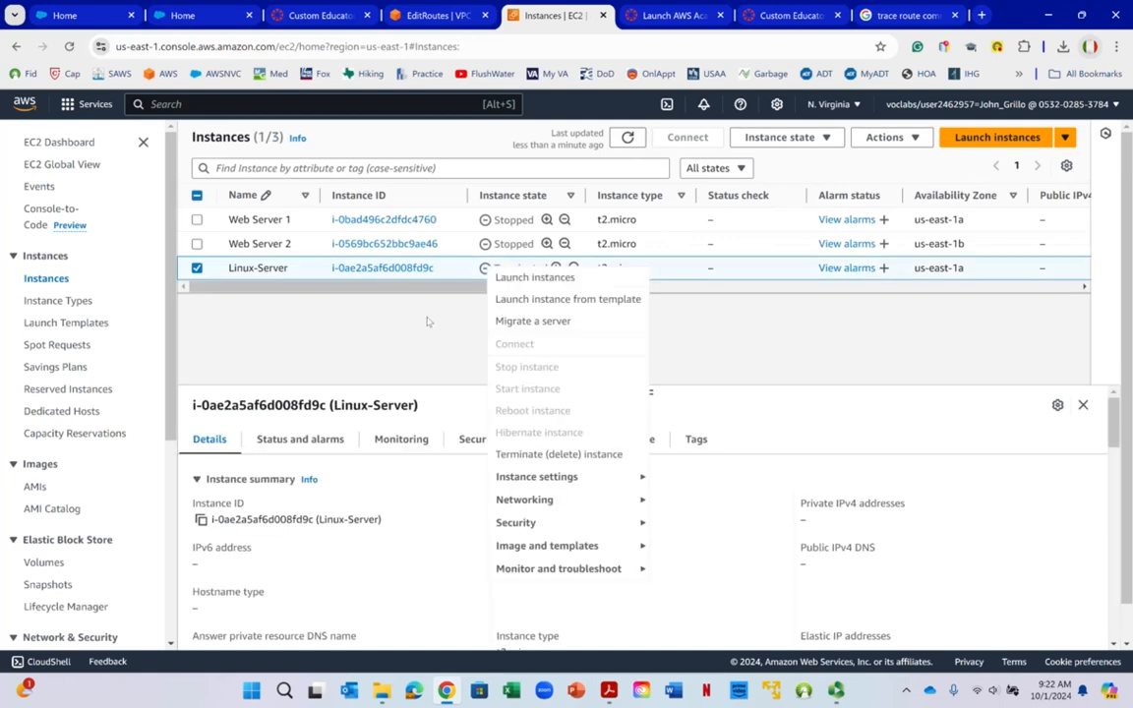
left_click(408, 340)
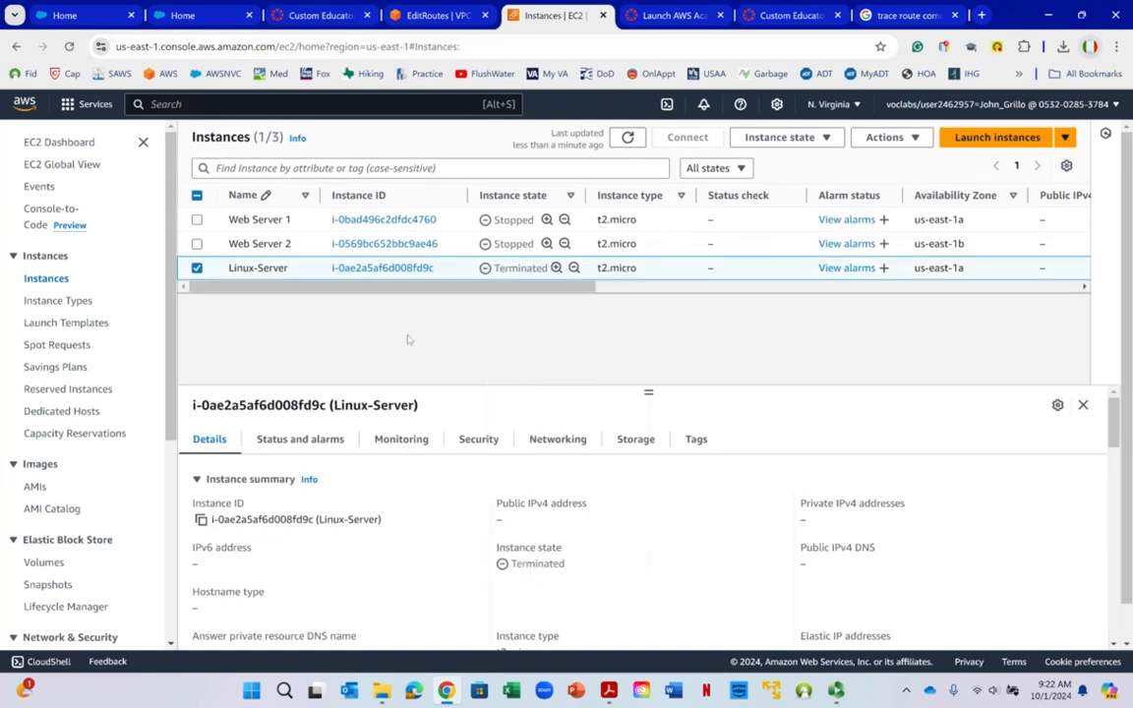
right_click(445, 297)
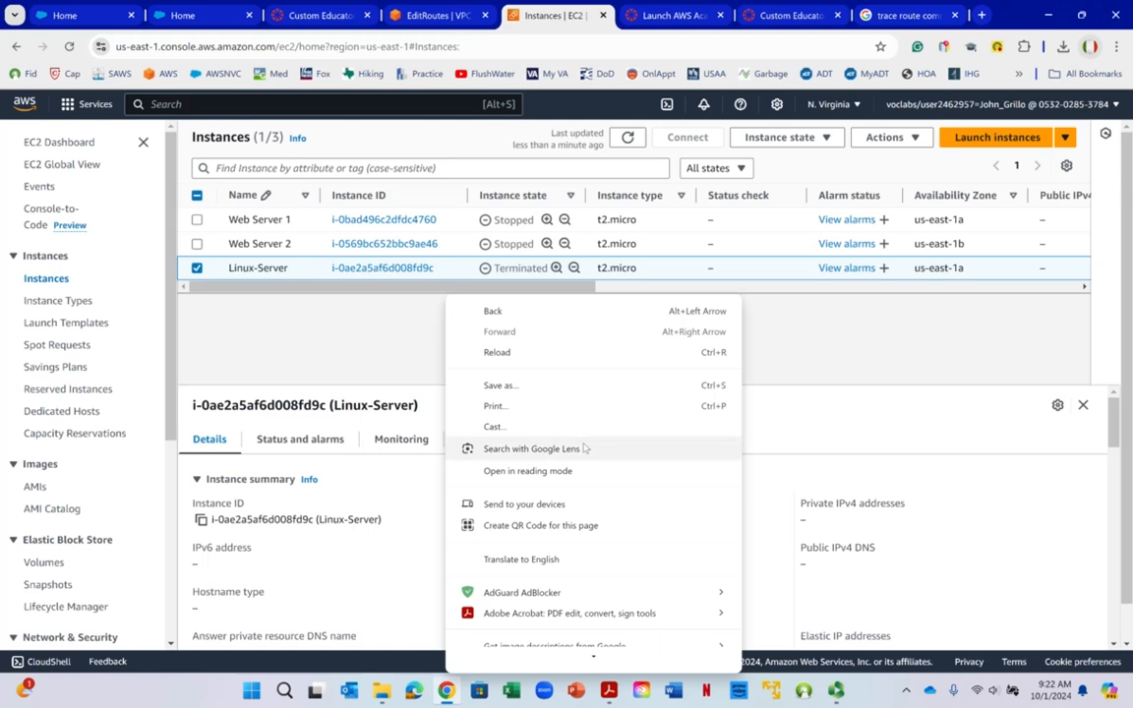
mouse_move(837, 696)
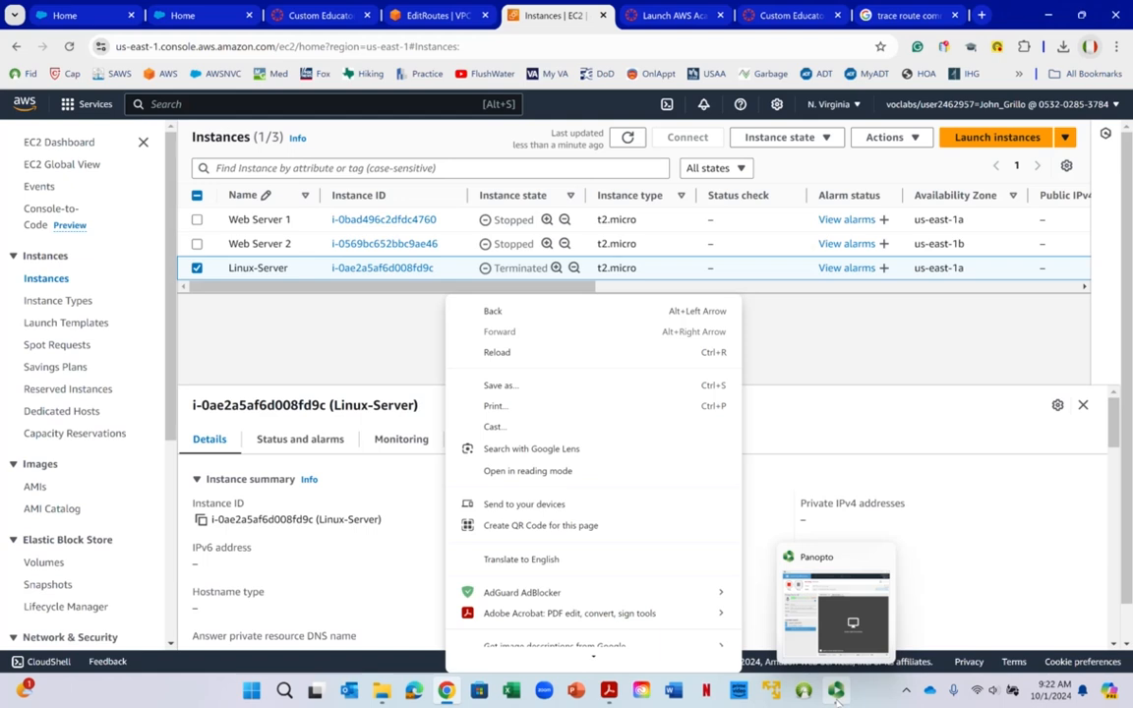
left_click(837, 695)
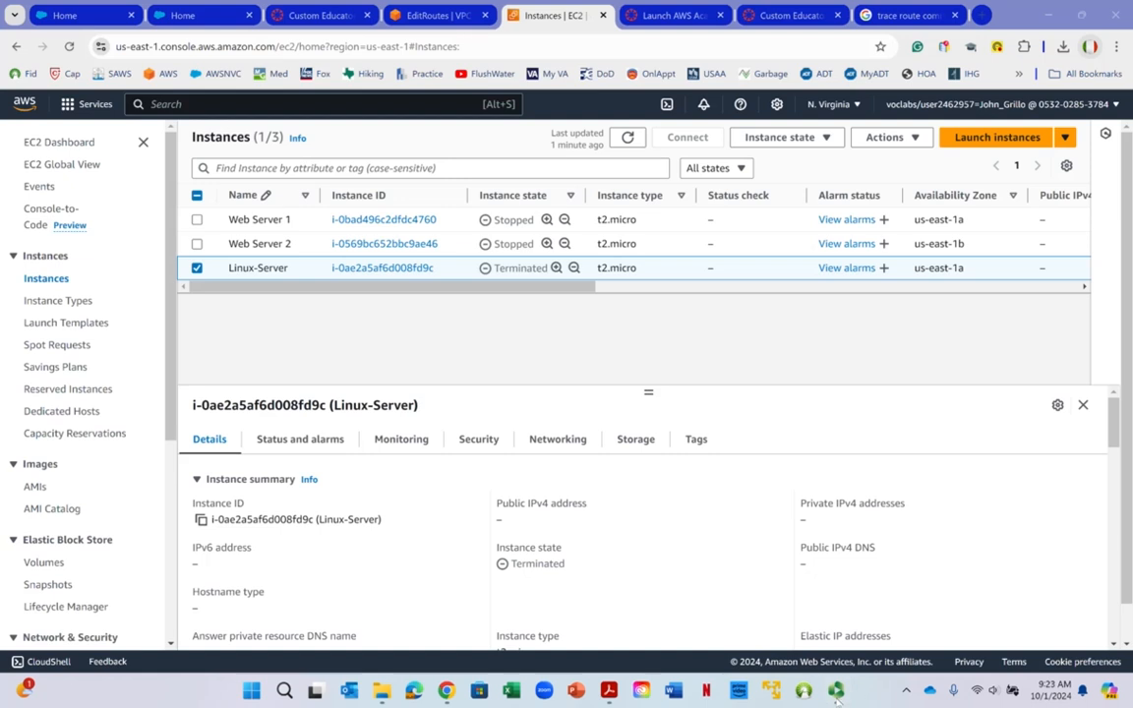
left_click(836, 692)
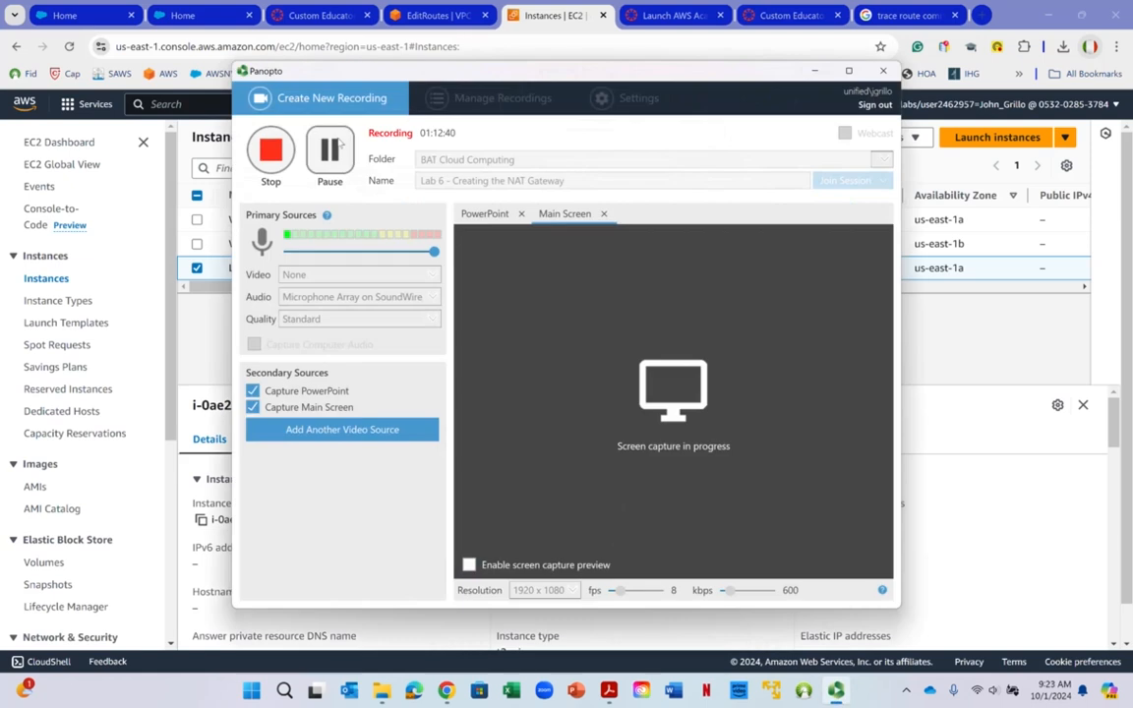
left_click(280, 150)
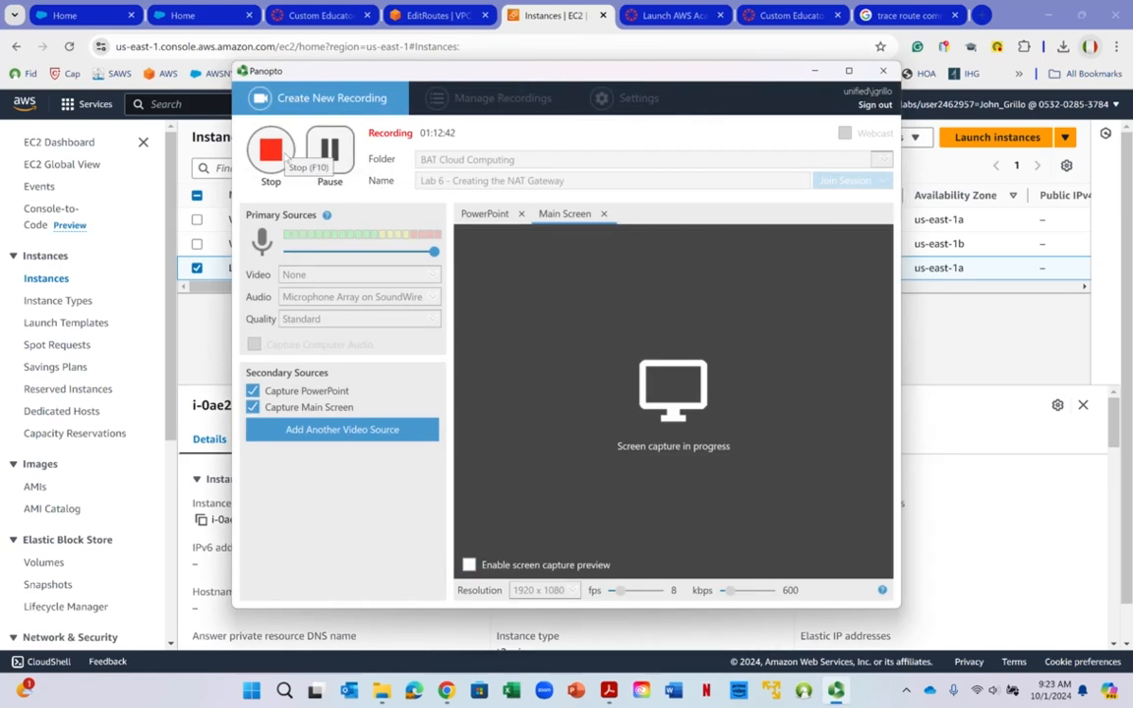